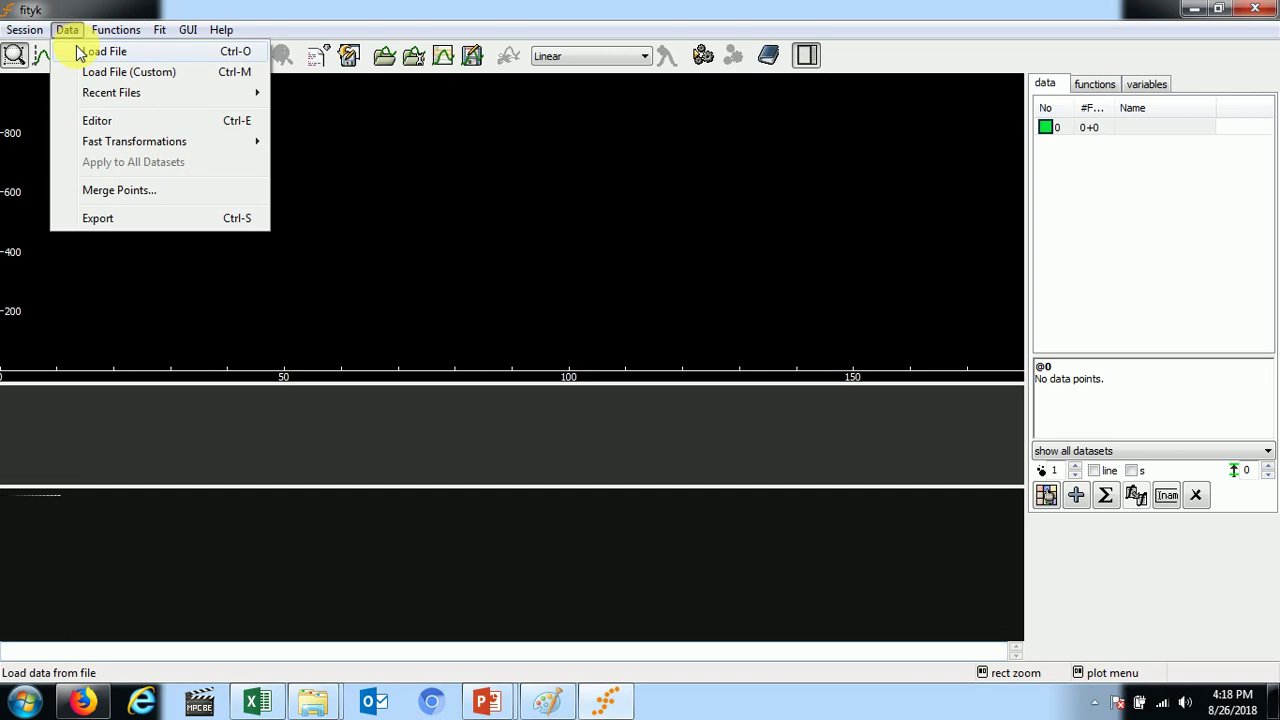
# - Load the data file XRD Sample.ASC from the XRD folder
pyautogui.click(84, 55)
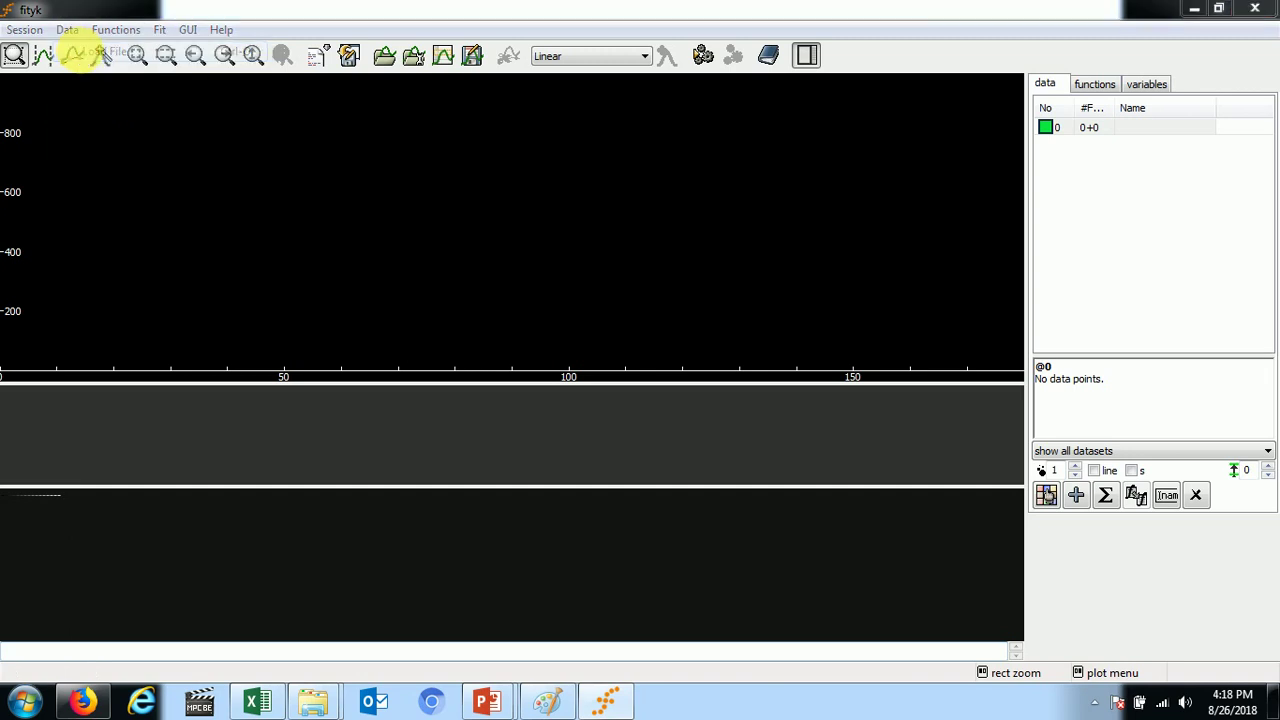
pyautogui.click(229, 210)
pyautogui.doubleClick(229, 210)
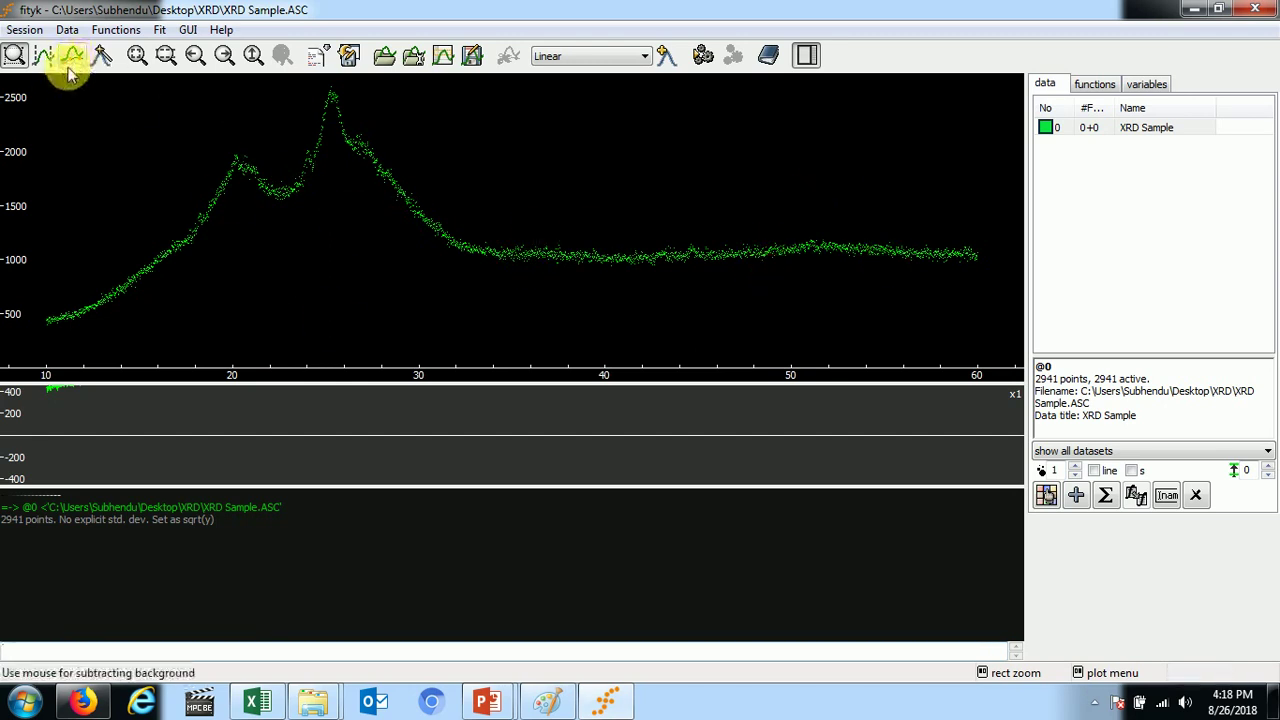
# - Subtract a straight background from the data, anchored at about x 10, y 434 and about x 60, y 1024
pyautogui.click(636, 58)
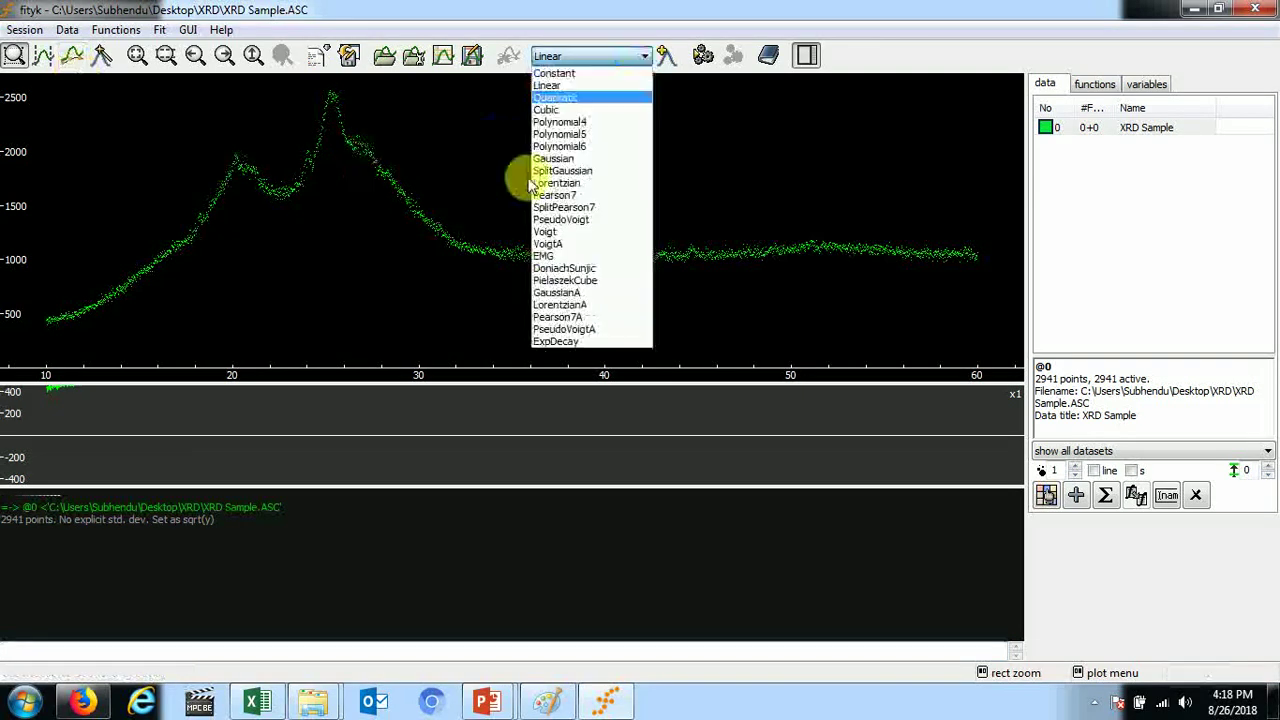
pyautogui.click(568, 88)
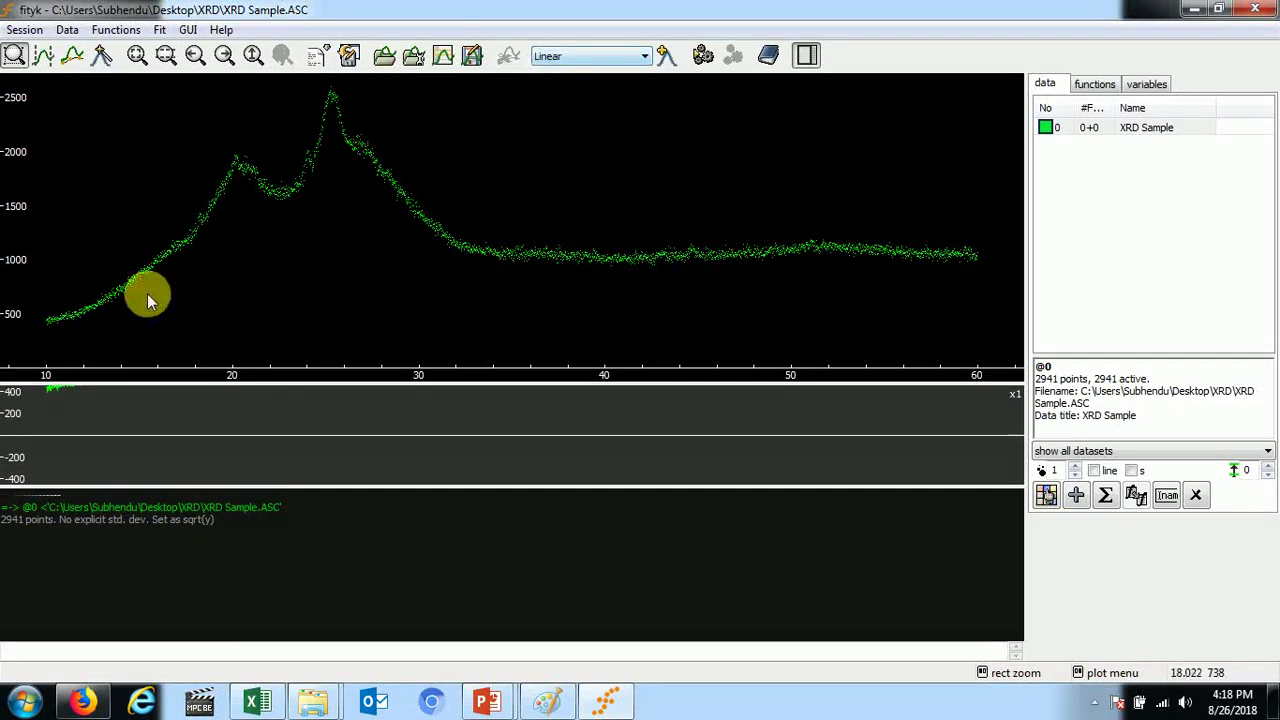
pyautogui.click(72, 57)
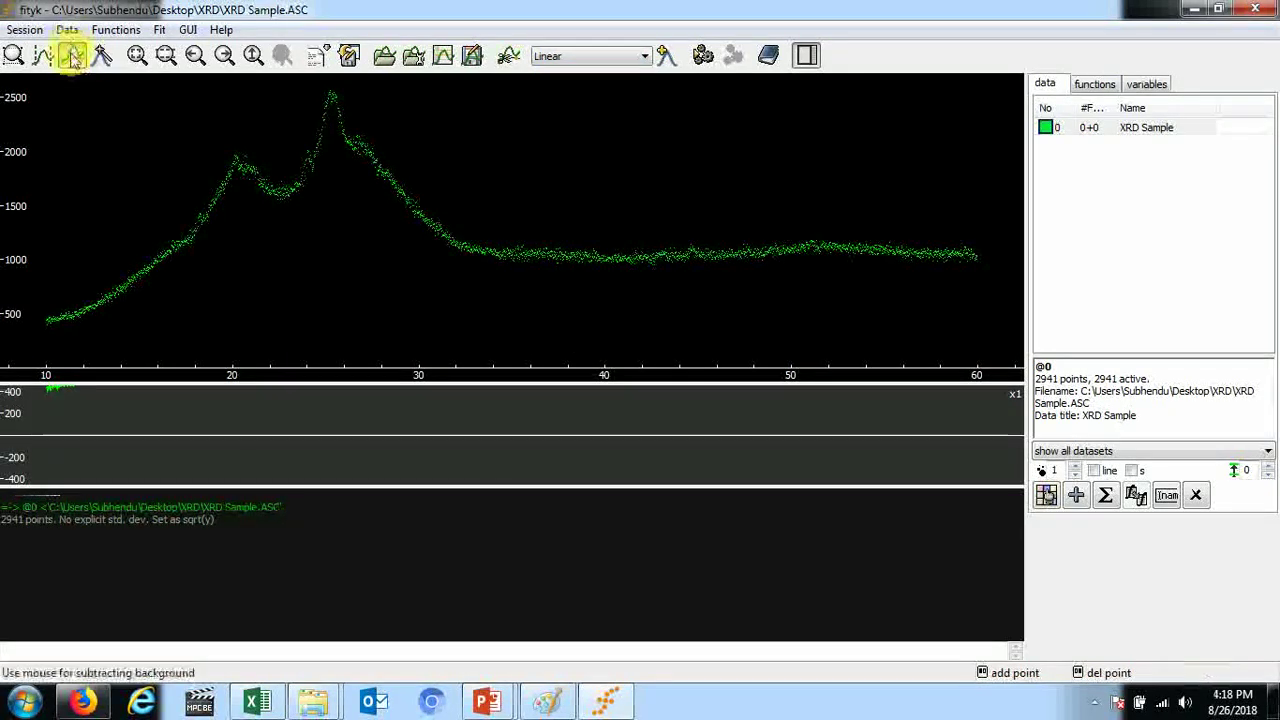
pyautogui.click(47, 321)
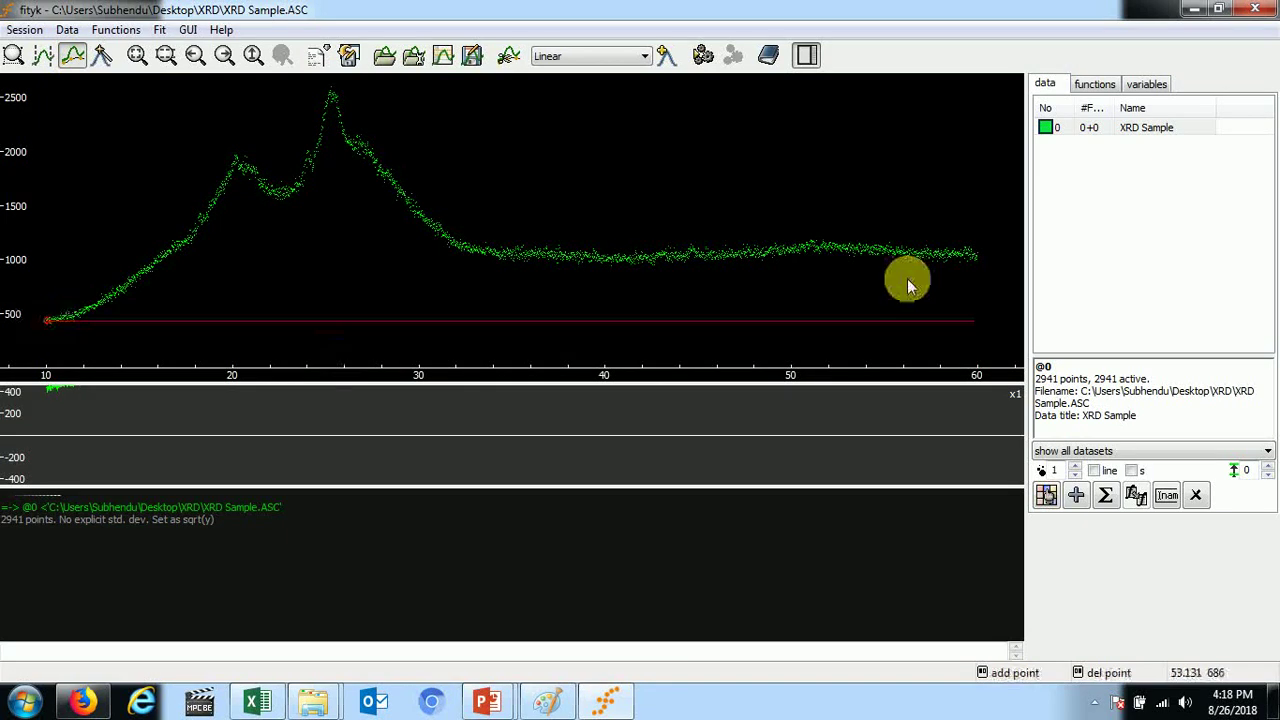
pyautogui.click(976, 259)
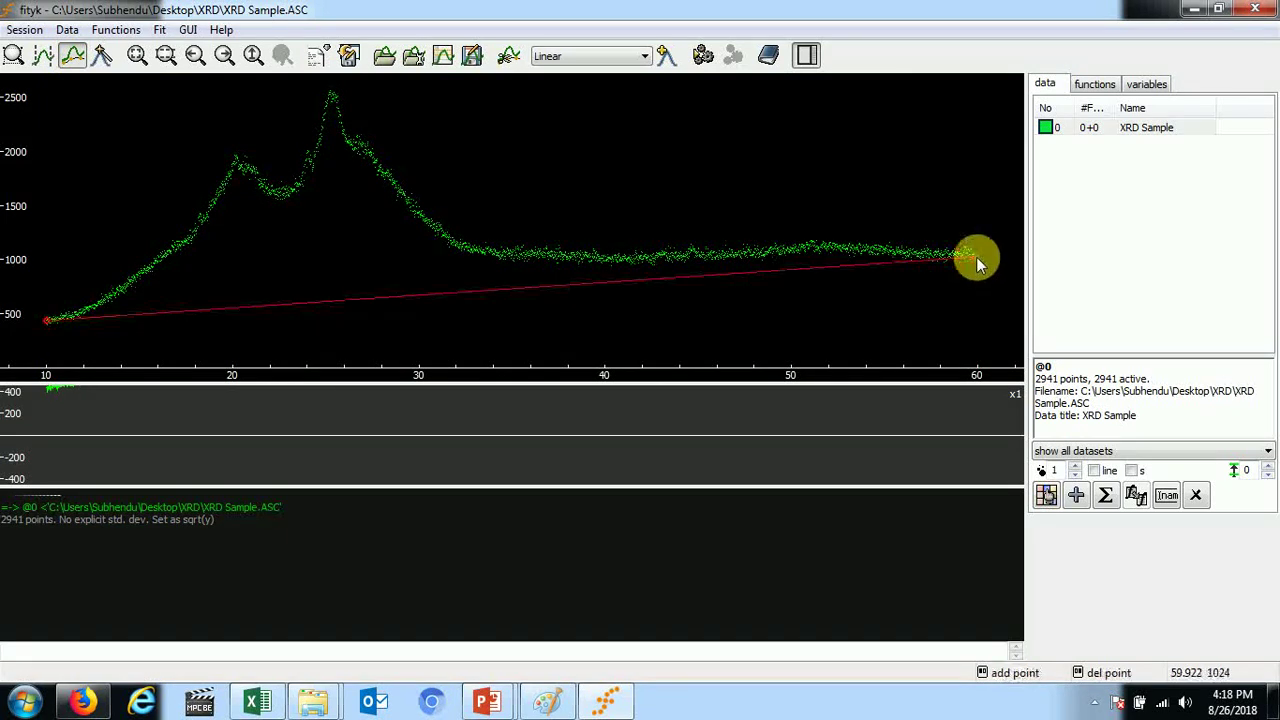
pyautogui.click(510, 58)
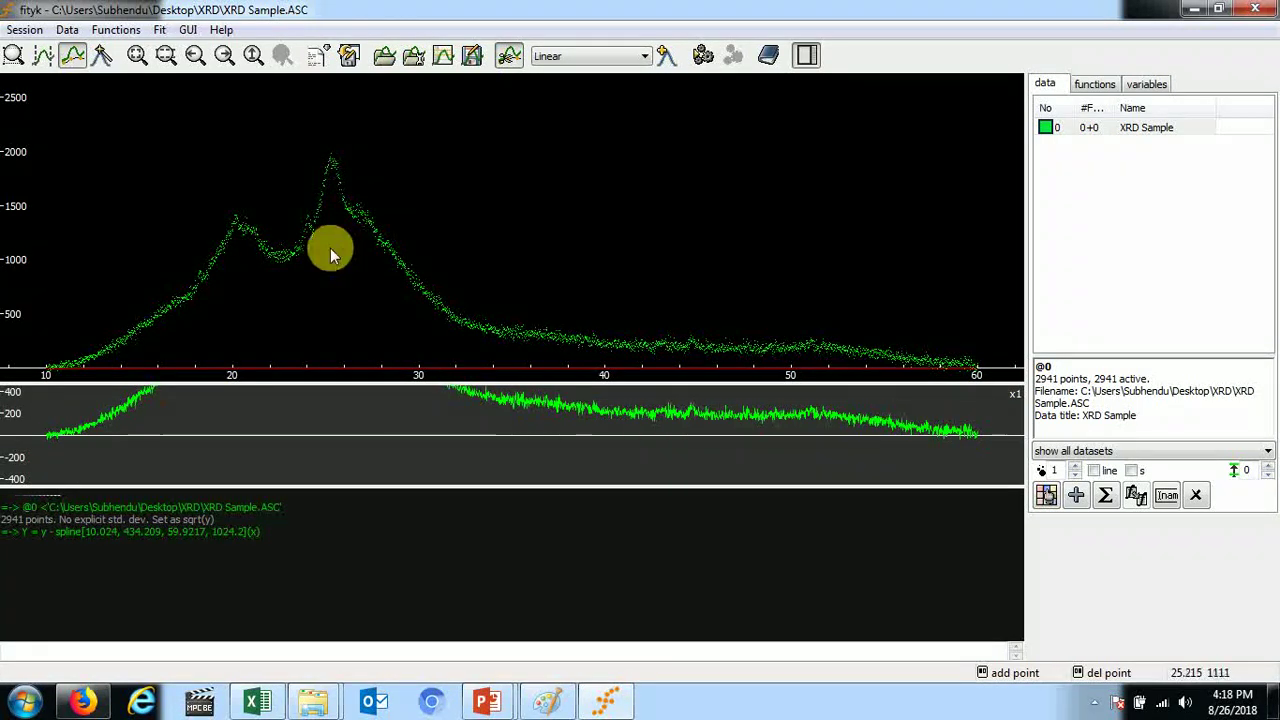
# - Draw two broad Gaussian peaks in Add-Peak Mode, centred at about 22.7 (height about 1024) and 42.7 (height about 226)
pyautogui.click(101, 55)
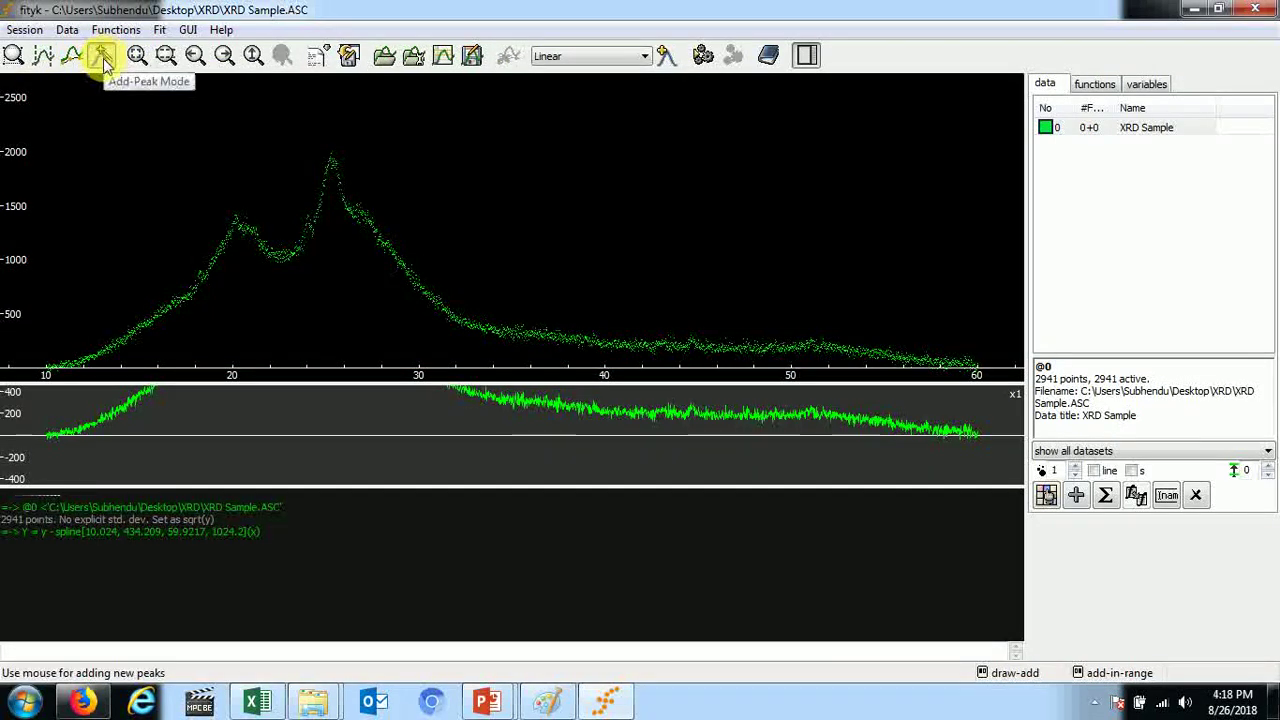
pyautogui.click(646, 57)
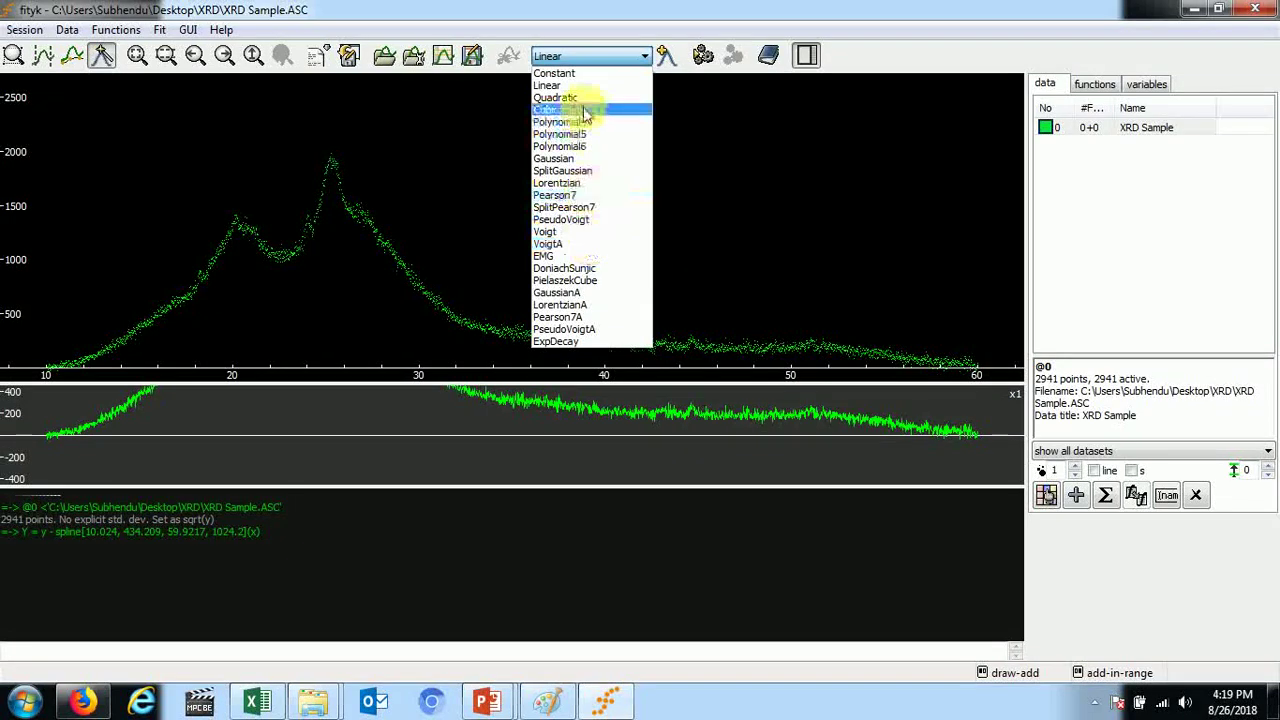
pyautogui.click(574, 162)
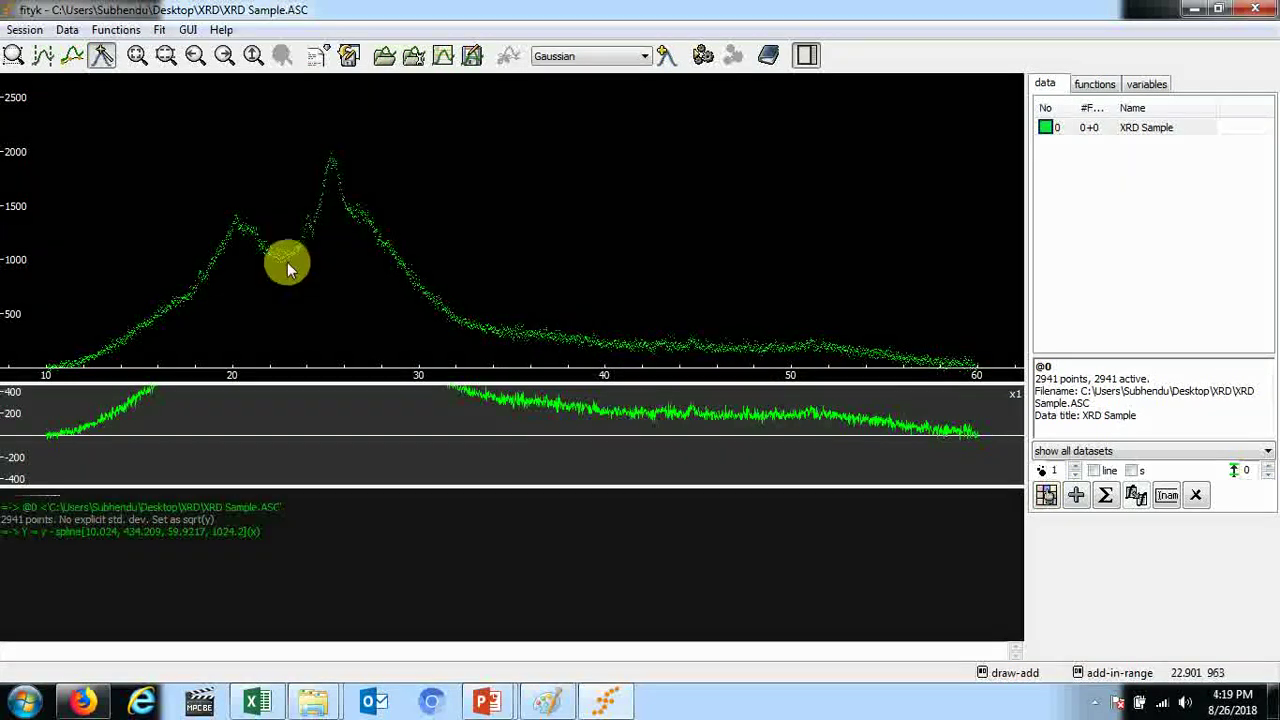
pyautogui.moveTo(283, 262); pyautogui.dragTo(166, 265)
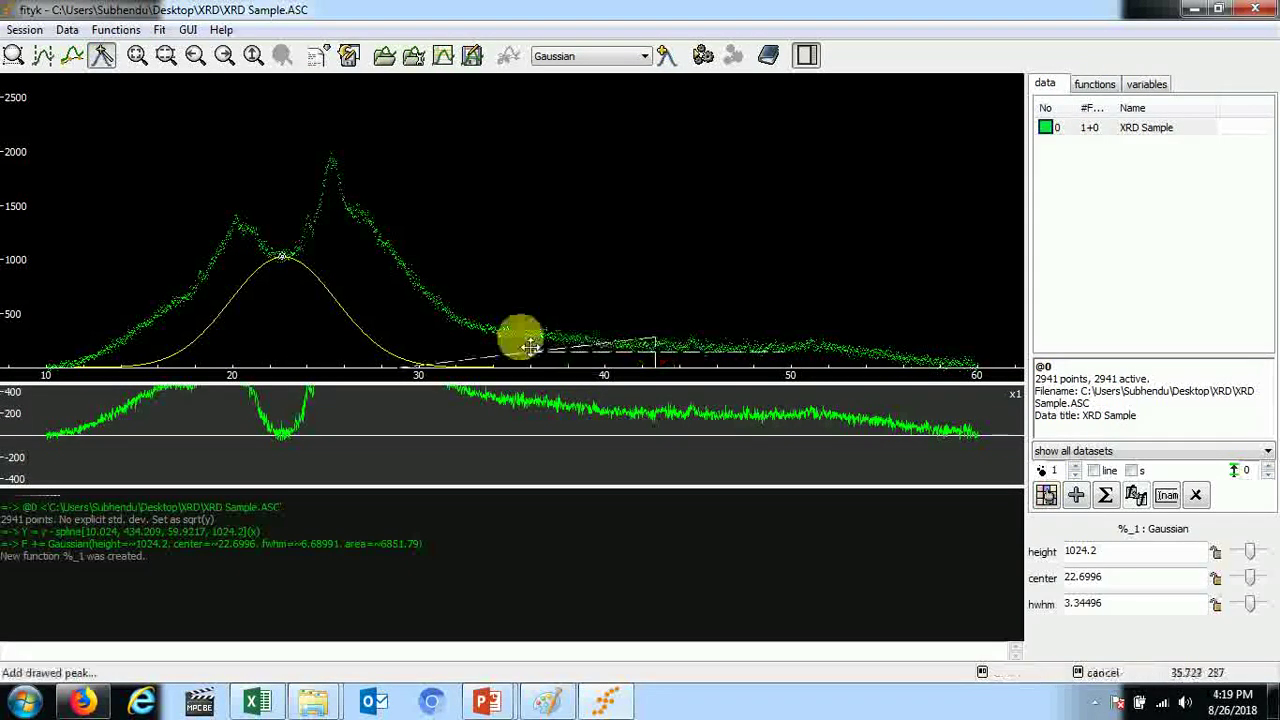
pyautogui.moveTo(463, 352); pyautogui.dragTo(458, 352)
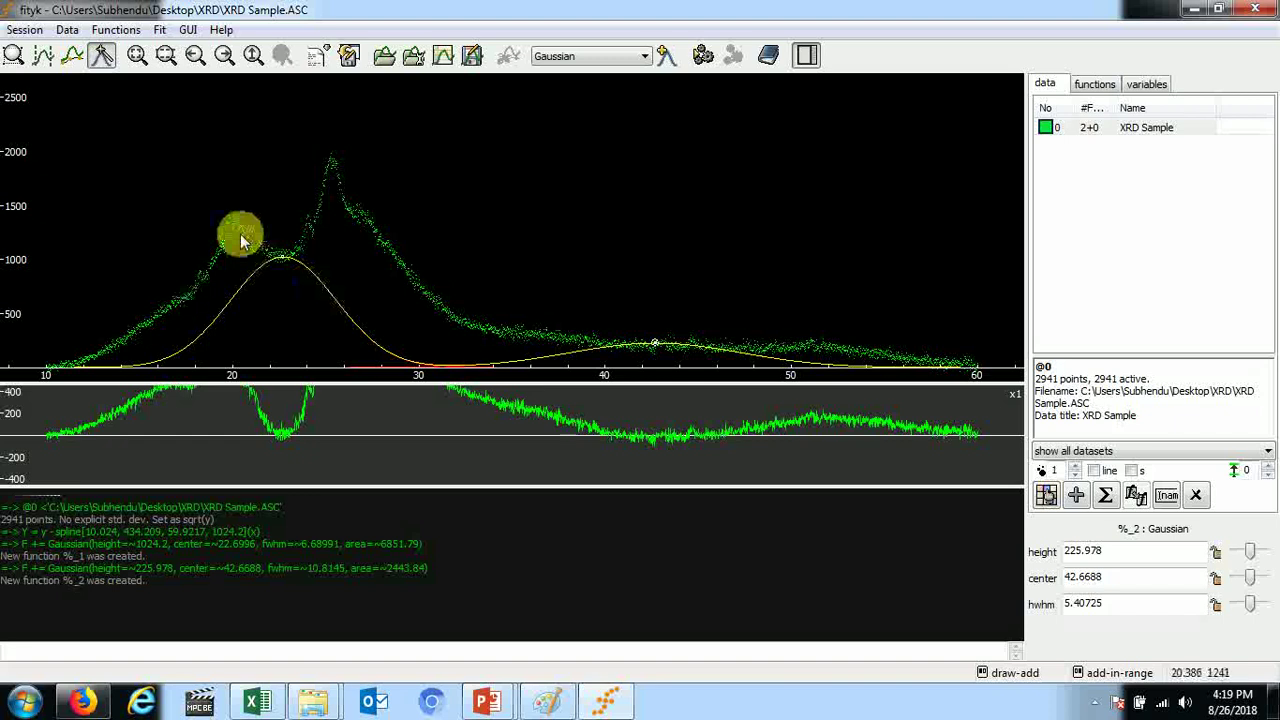
# - Draw four narrow Gaussian peaks on the data, centred at about 20.3, 25.4, 24.0 and 27.1
pyautogui.moveTo(237, 236); pyautogui.dragTo(228, 234)
pyautogui.moveTo(332, 181); pyautogui.dragTo(317, 175)
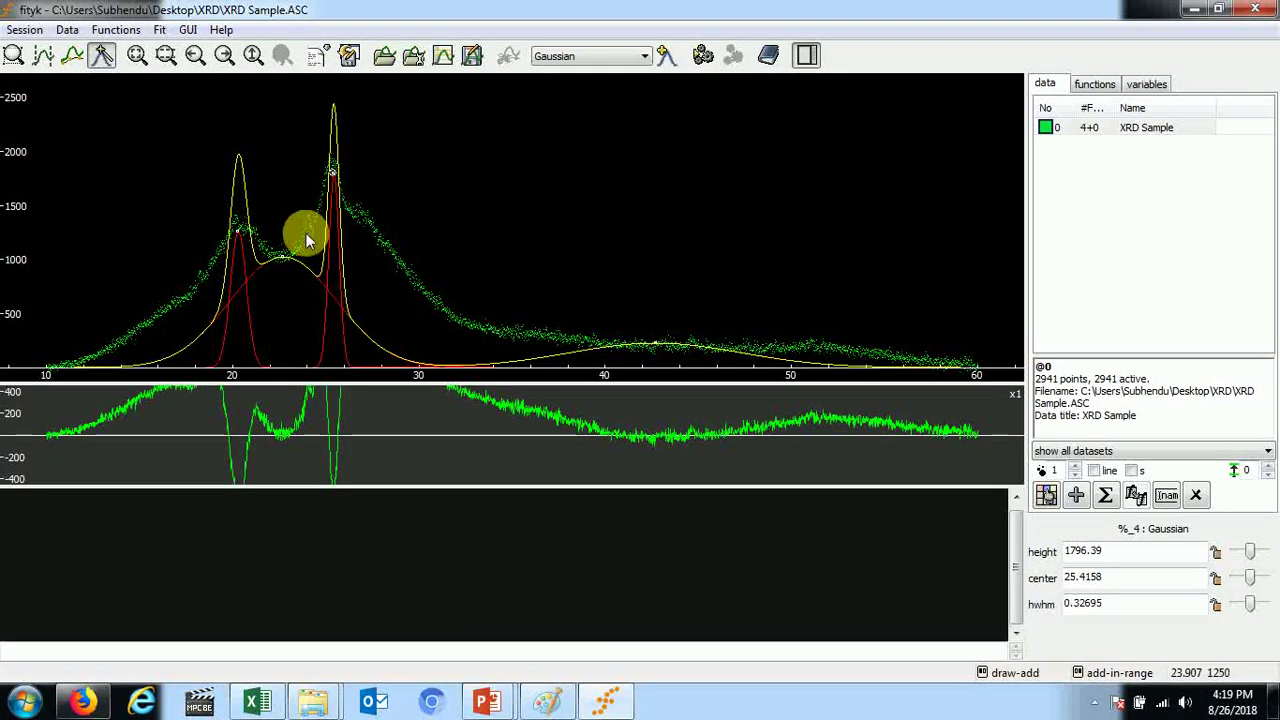
pyautogui.moveTo(307, 229); pyautogui.dragTo(287, 249)
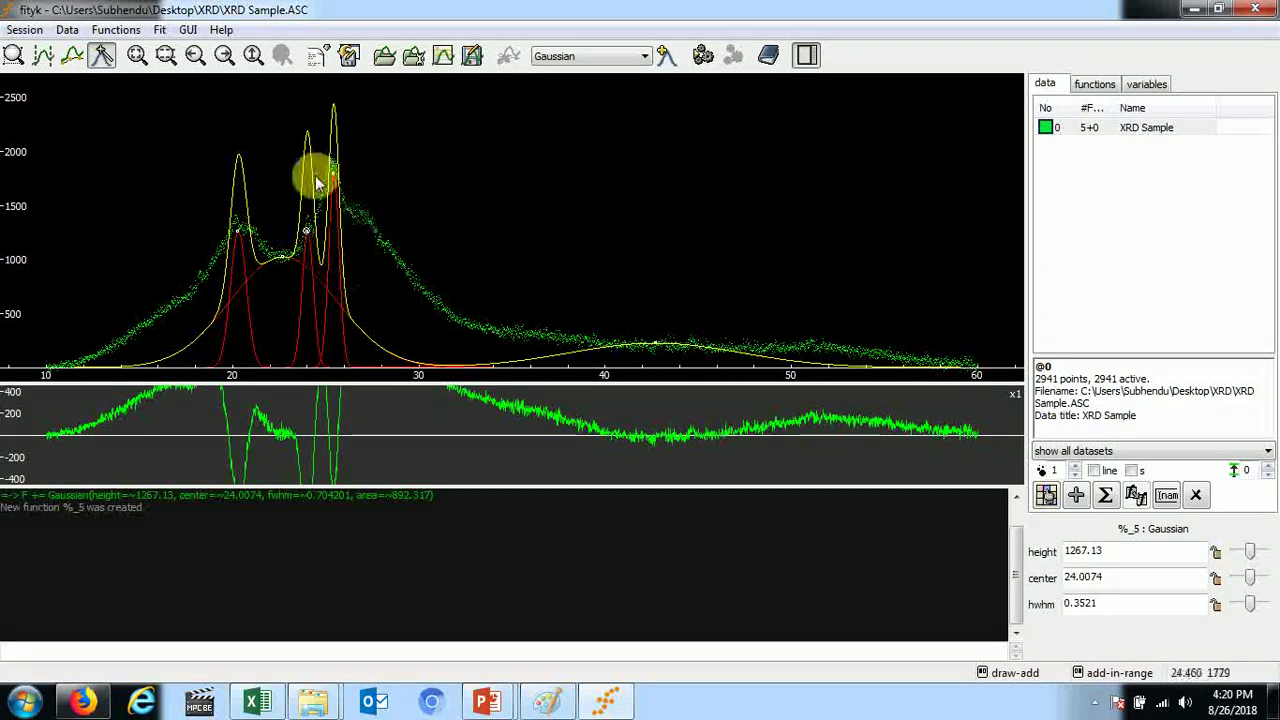
pyautogui.moveTo(365, 222); pyautogui.dragTo(372, 228)
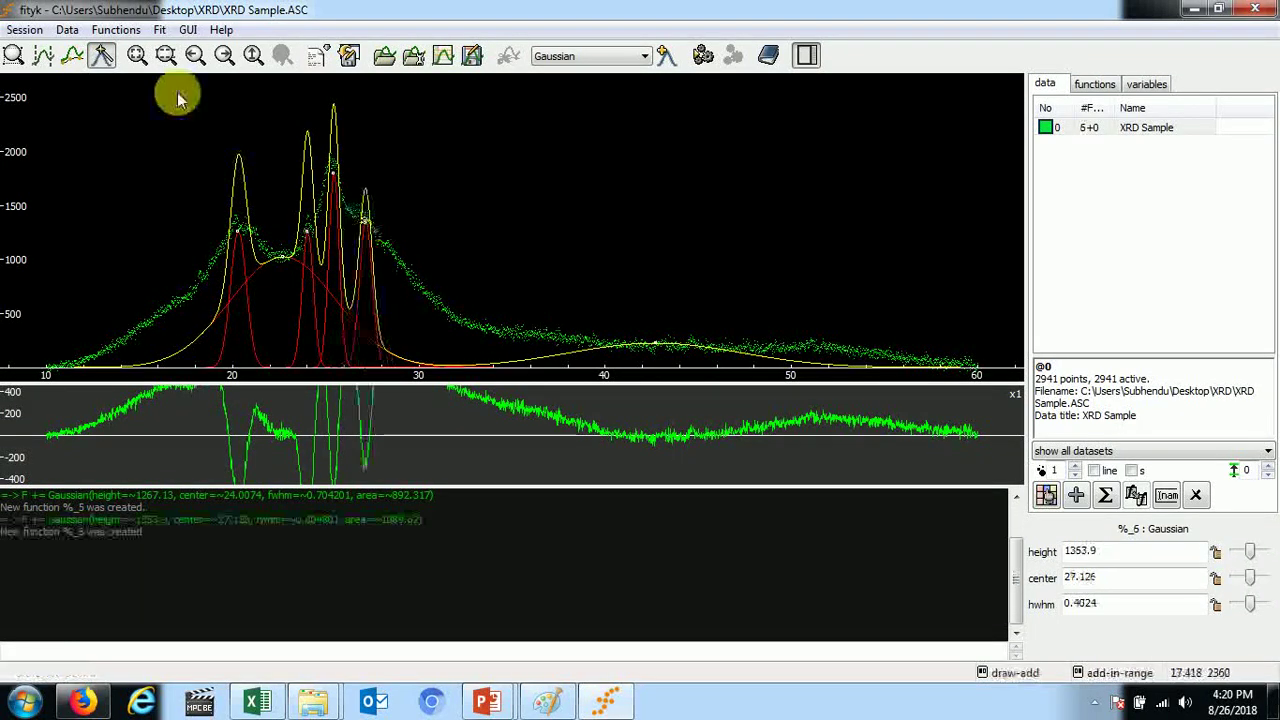
# - Fit the six Gaussian peaks to the active dataset with the Levenberg-Marquardt method
pyautogui.click(160, 30)
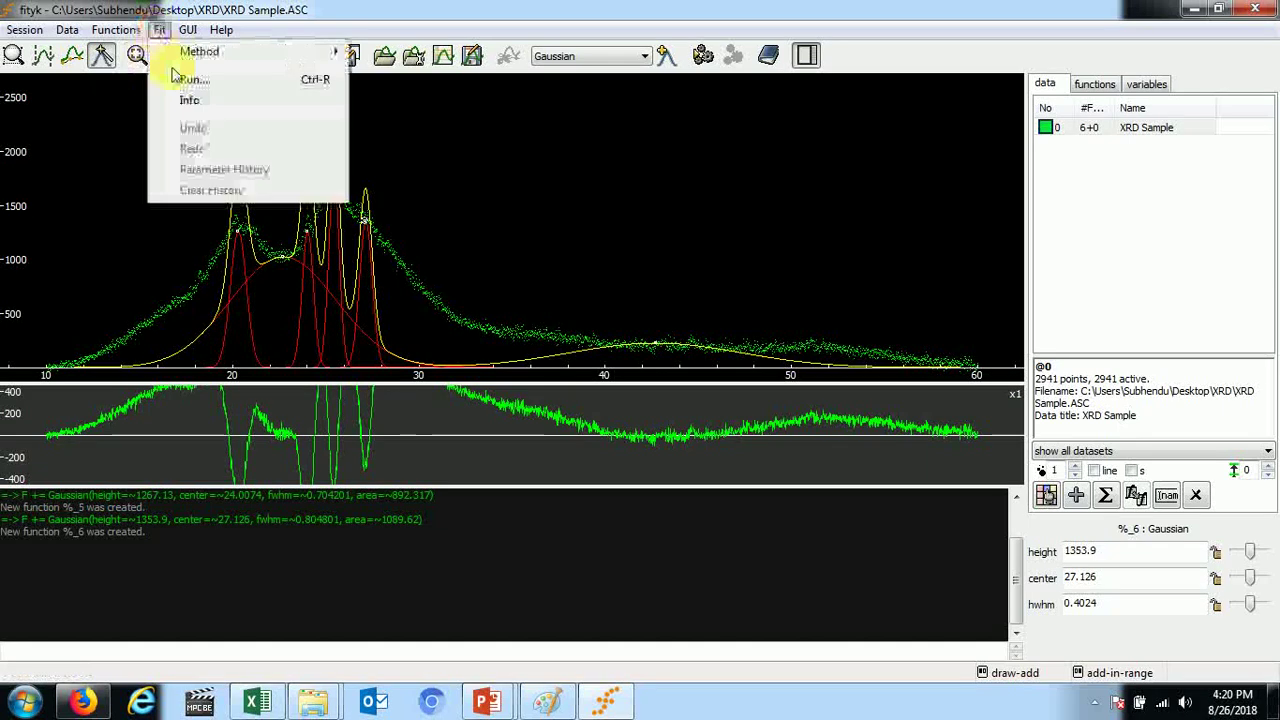
pyautogui.click(182, 80)
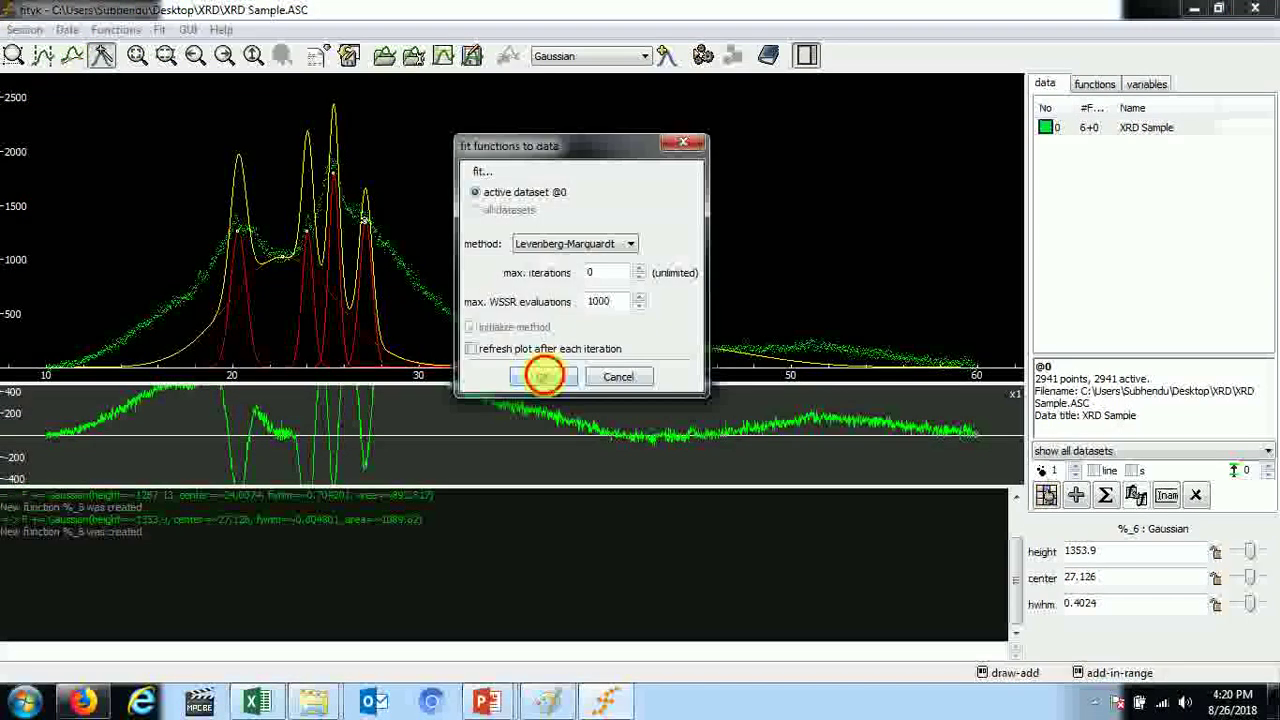
pyautogui.click(543, 376)
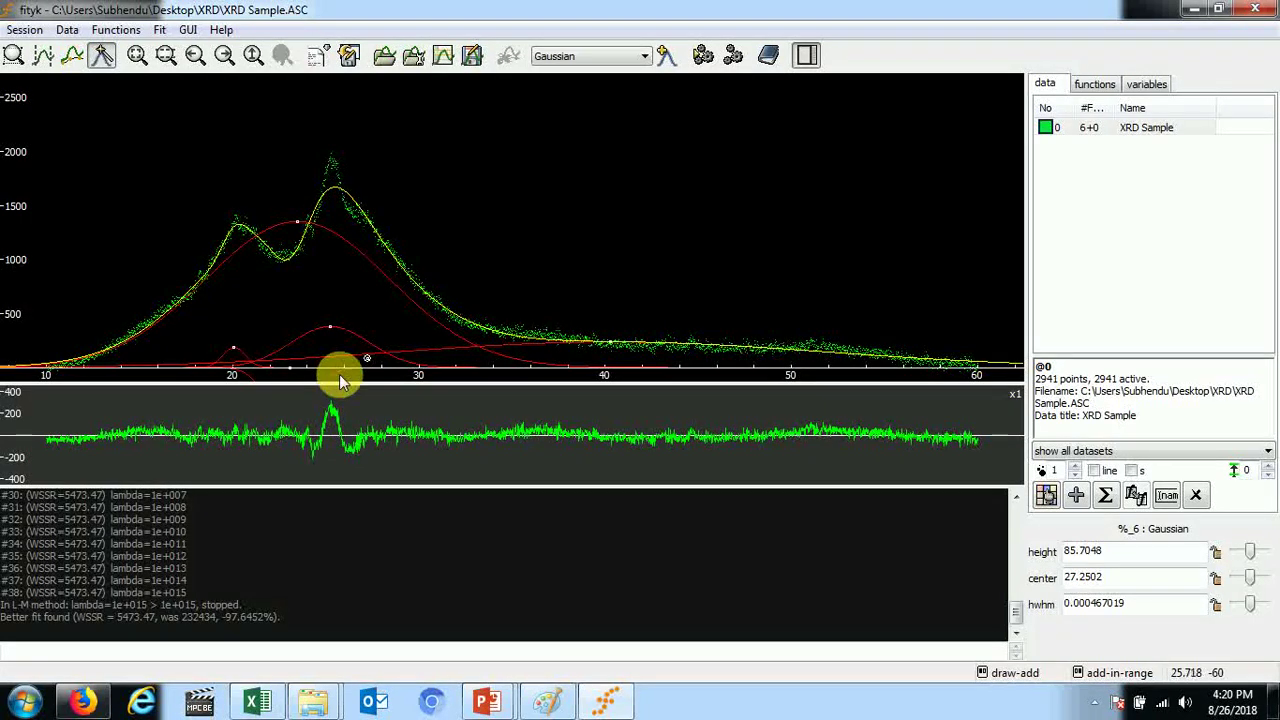
# - Delete the large central Gaussian %_1 and the smaller Gaussians %_4 and %_3, near 25 and 20
pyautogui.rightClick(297, 221)
pyautogui.click(311, 254)
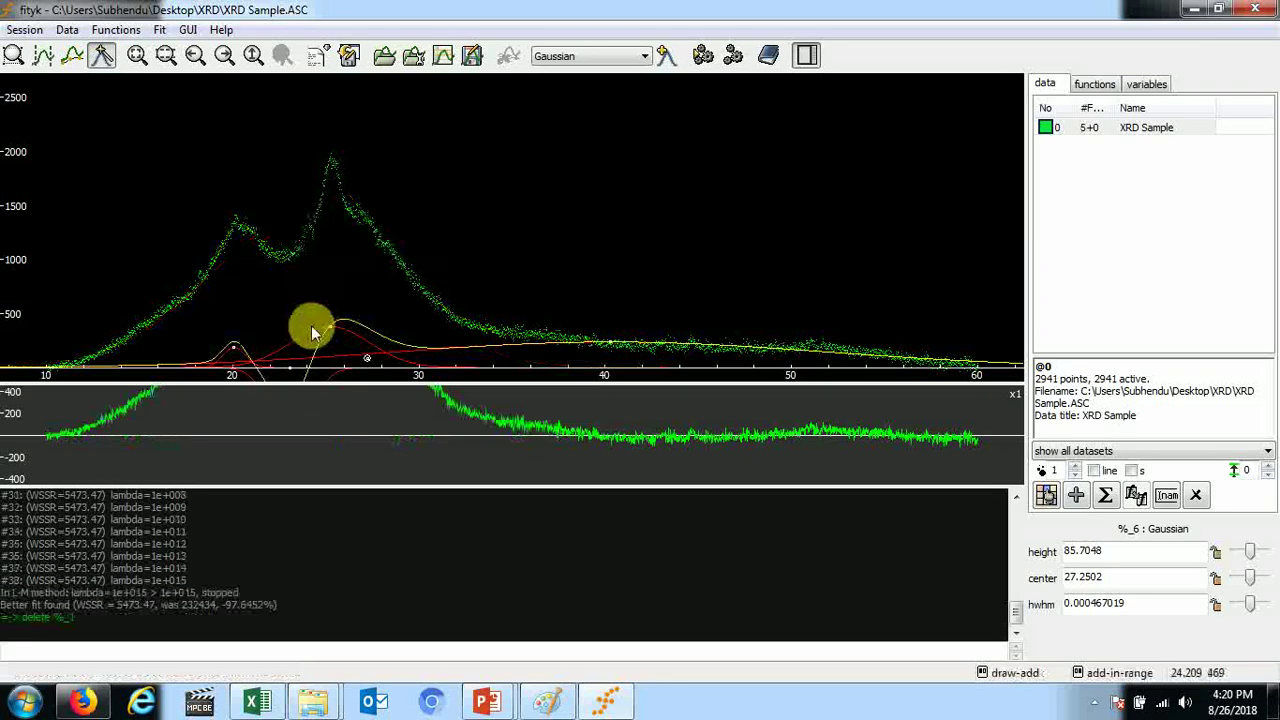
pyautogui.rightClick(330, 329)
pyautogui.click(352, 363)
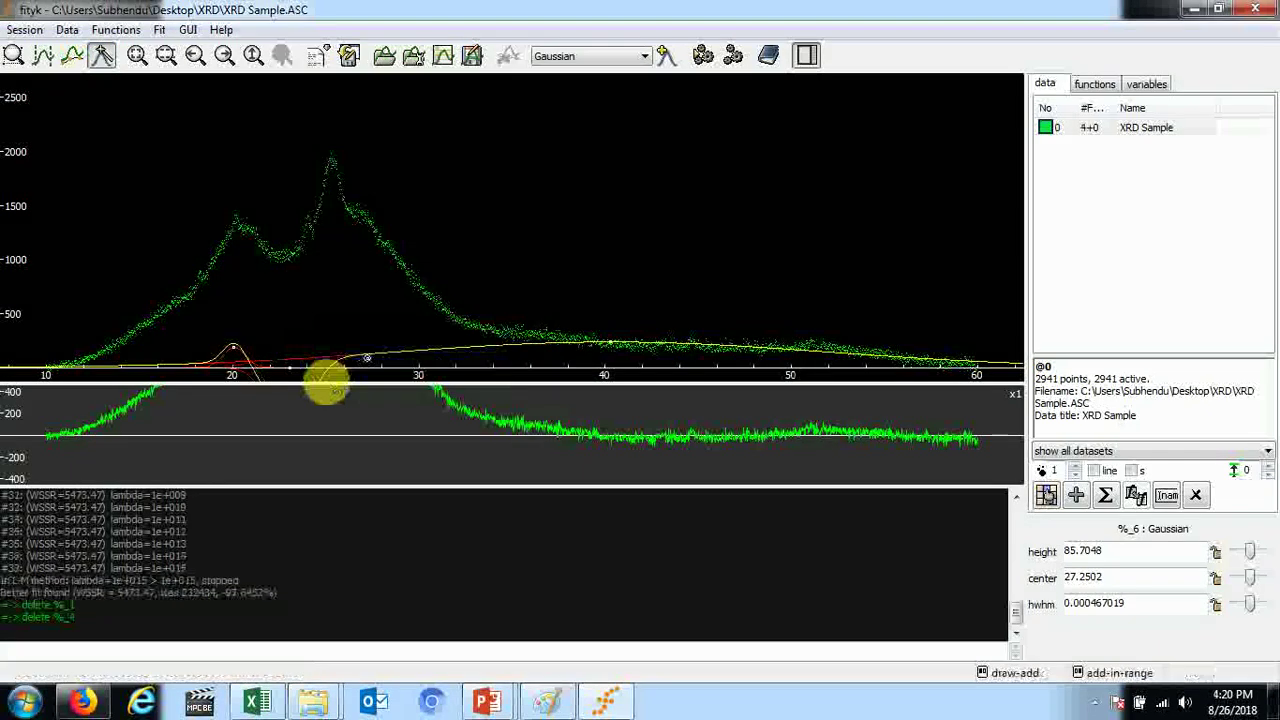
pyautogui.rightClick(232, 352)
pyautogui.click(254, 377)
# - Refit the three remaining Gaussians to the active dataset with the Levenberg-Marquardt method
pyautogui.click(159, 29)
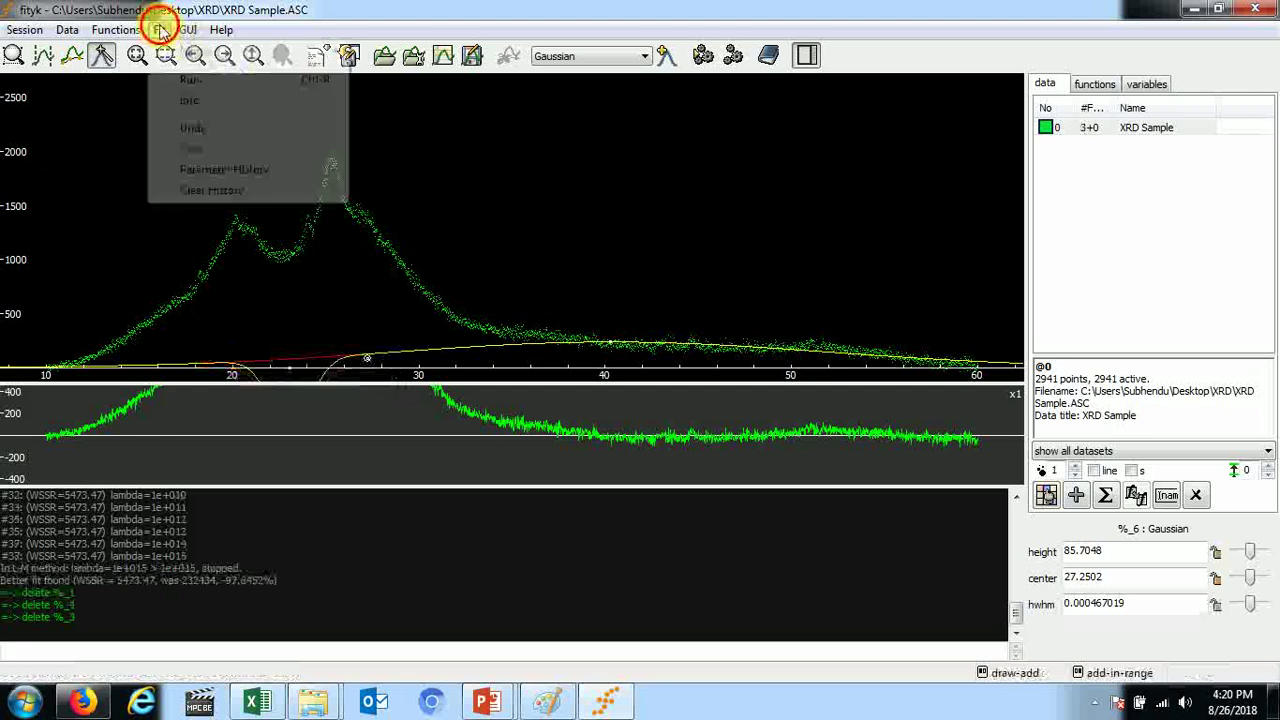
pyautogui.click(172, 80)
pyautogui.click(543, 377)
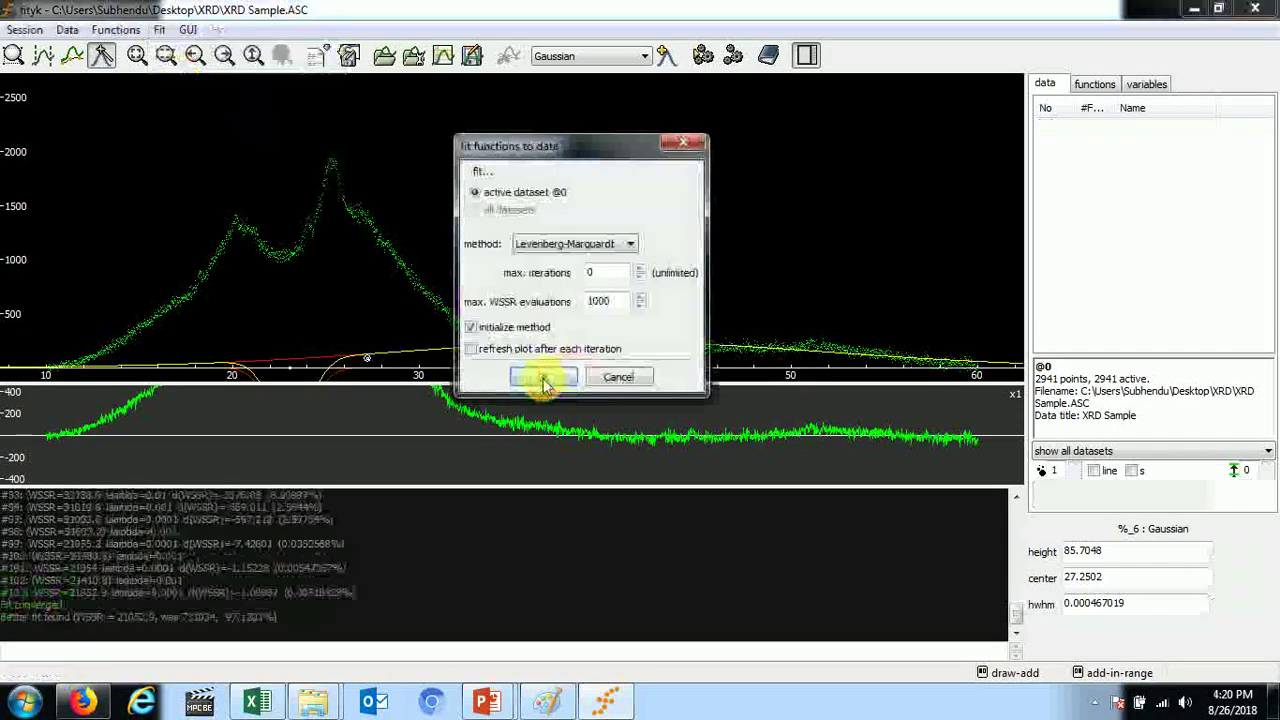
# - Delete the Gaussians %_5 and %_2, and refit the one remaining function with the Levenberg-Marquardt method
pyautogui.rightClick(300, 230)
pyautogui.click(340, 262)
pyautogui.rightClick(572, 280)
pyautogui.click(600, 306)
pyautogui.click(160, 30)
pyautogui.click(196, 82)
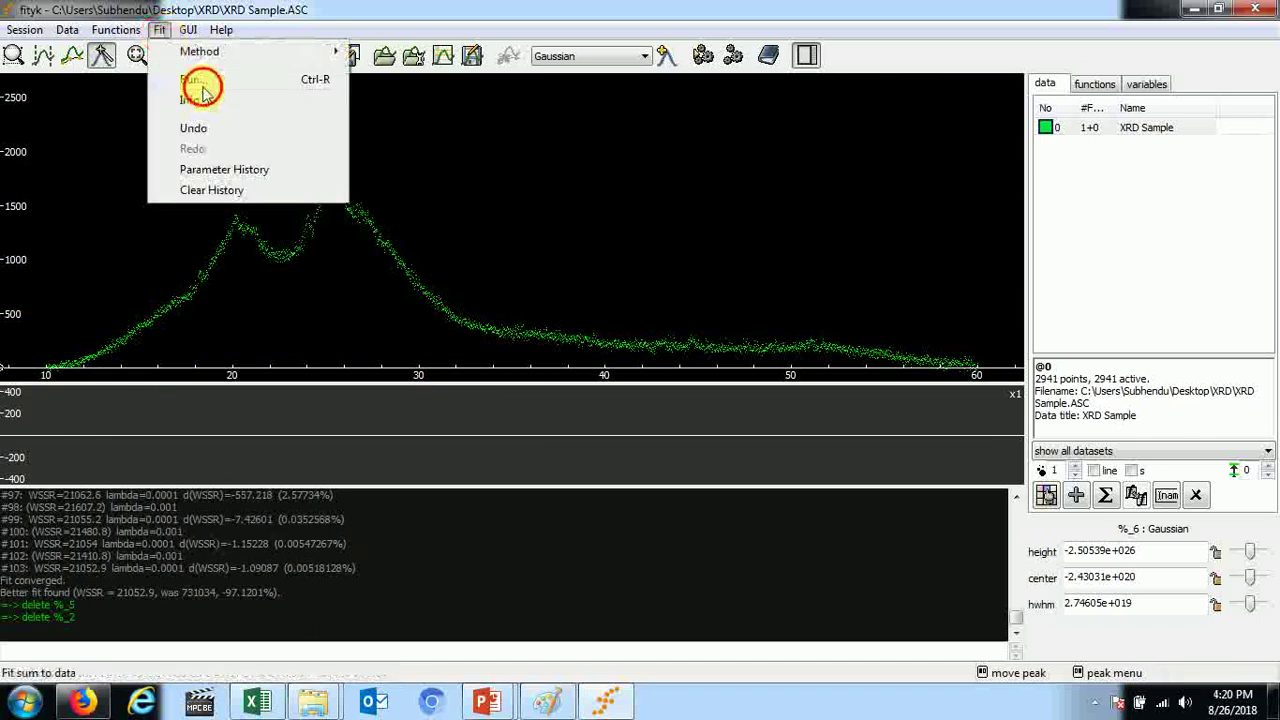
pyautogui.click(549, 371)
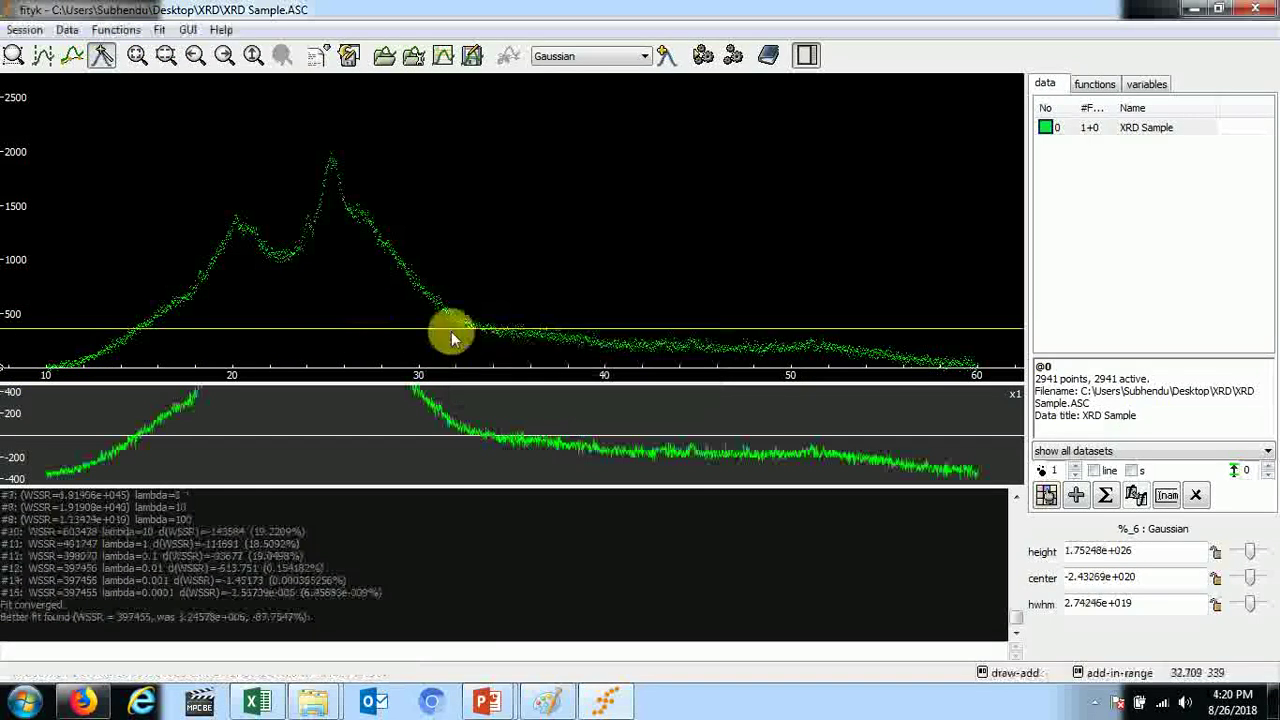
# - Draw five new Gaussian peaks on the data, centred at about 20.3, 25.3, 22.6, 41.8 and 24.1
pyautogui.moveTo(240, 238); pyautogui.dragTo(231, 238)
pyautogui.click(312, 178)
pyautogui.moveTo(282, 261)
pyautogui.mouseDown()
pyautogui.moveTo(182, 268)
pyautogui.moveTo(223, 254)
pyautogui.mouseUp()
pyautogui.moveTo(639, 355); pyautogui.dragTo(495, 346)
pyautogui.moveTo(307, 226); pyautogui.dragTo(303, 224)
# - Run a Levenberg-Marquardt fit of the new set of Gaussians on the active dataset
pyautogui.click(160, 29)
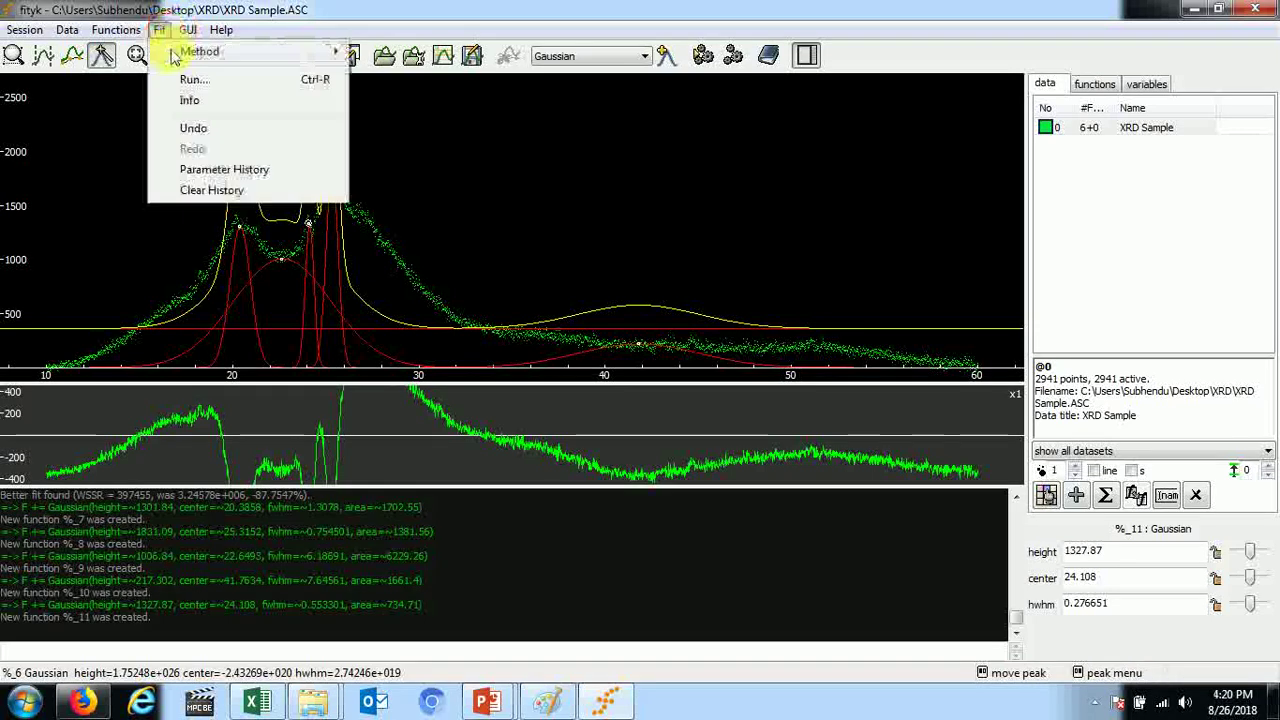
pyautogui.click(177, 77)
pyautogui.click(543, 376)
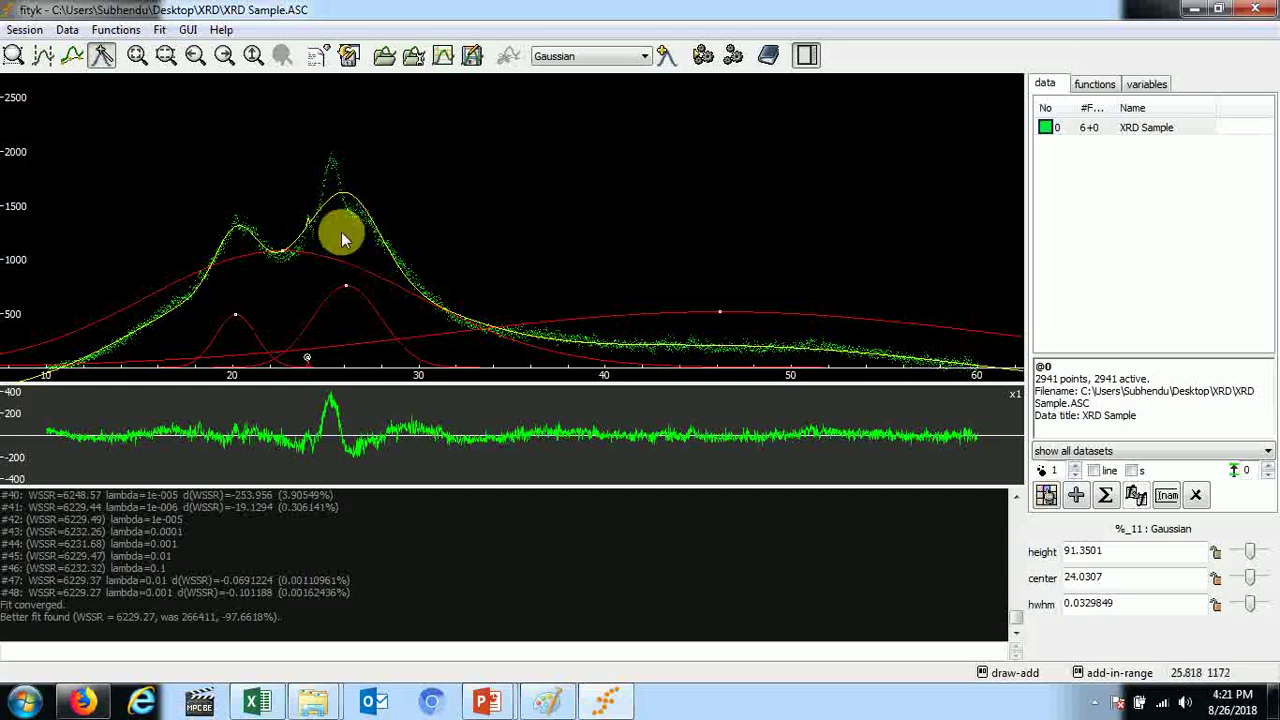
# - Add another narrow Gaussian centred at about 25.4 with height about 1822 on the sharpest peak, and rerun the Levenberg-Marquardt fit
pyautogui.moveTo(334, 176); pyautogui.dragTo(321, 168)
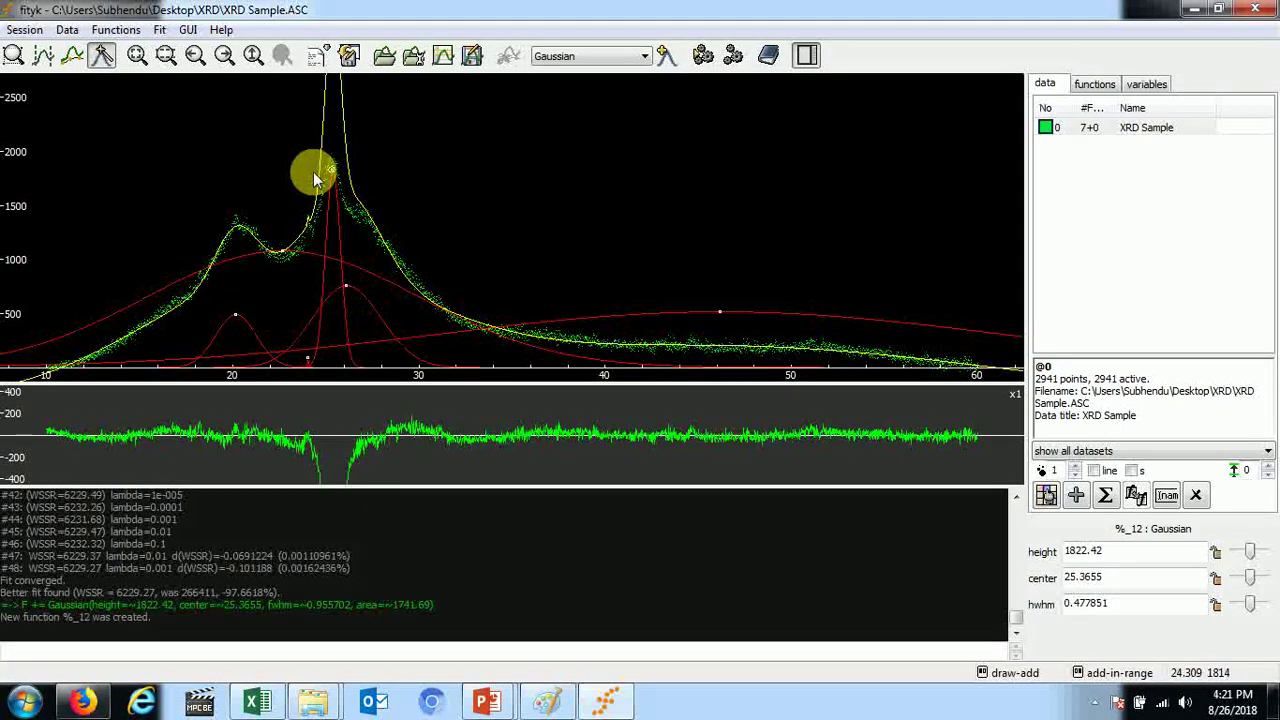
pyautogui.click(162, 32)
pyautogui.click(183, 80)
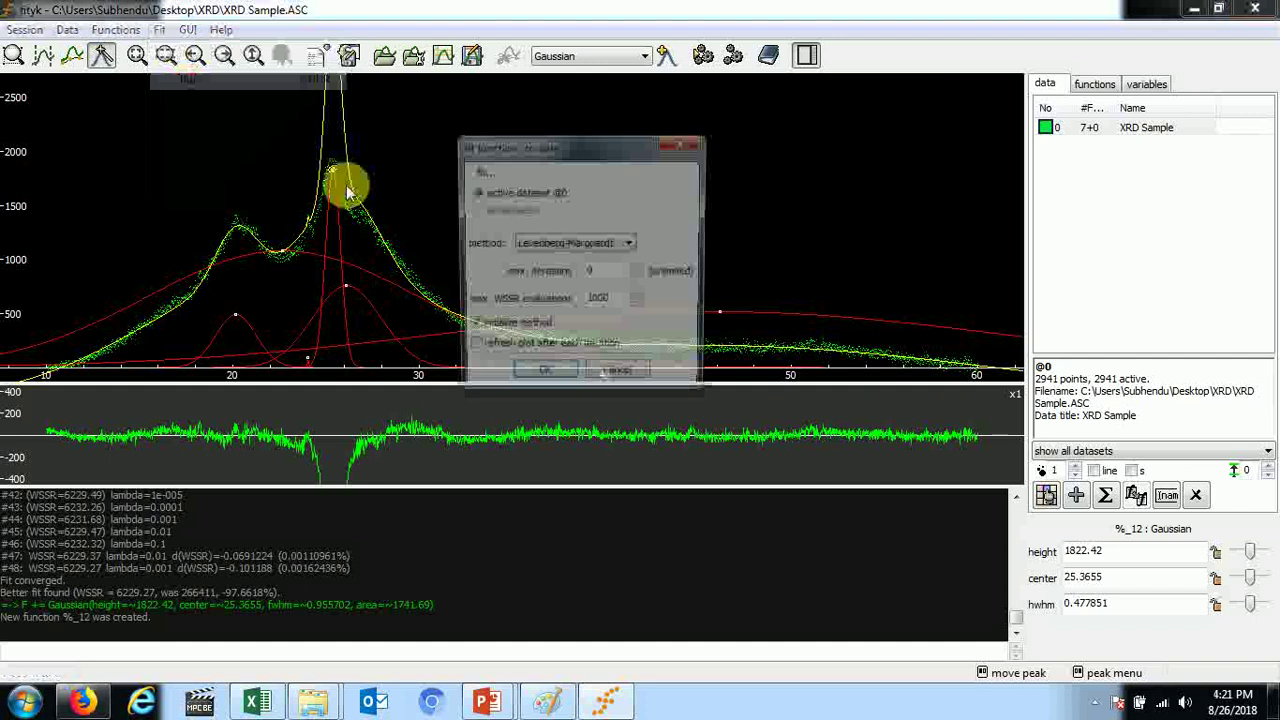
pyautogui.click(538, 377)
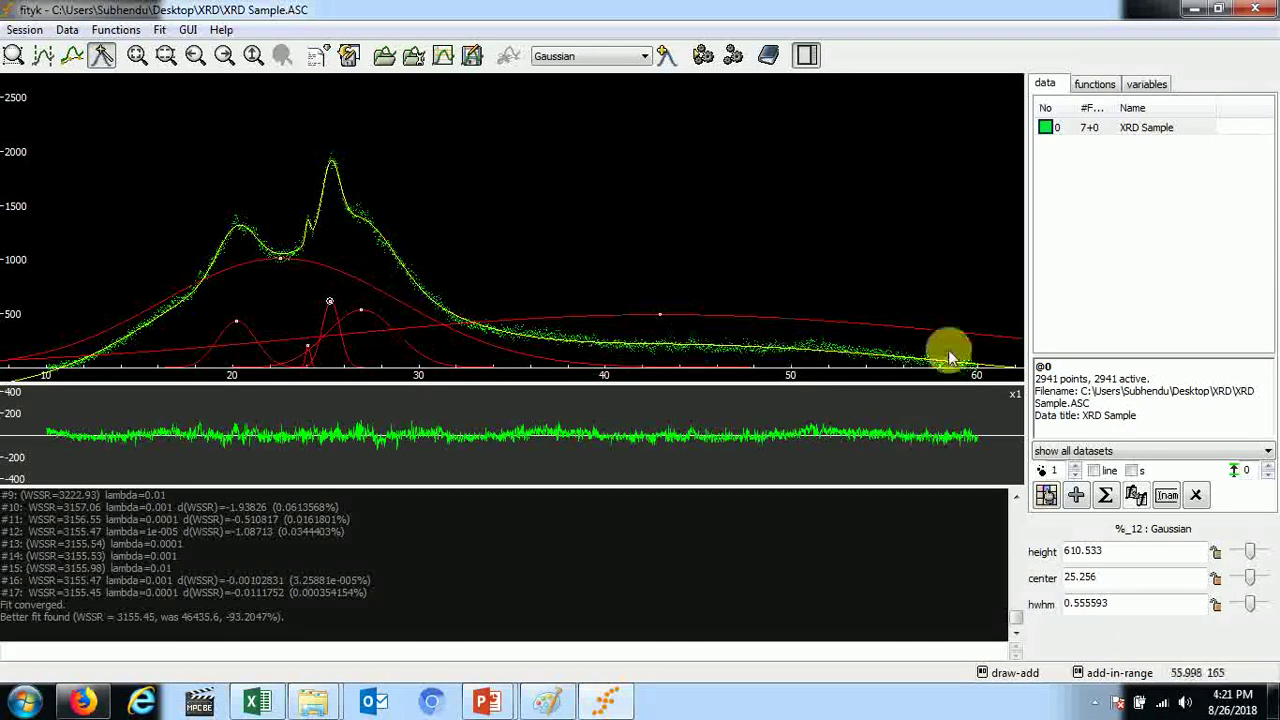
pyautogui.click(103, 57)
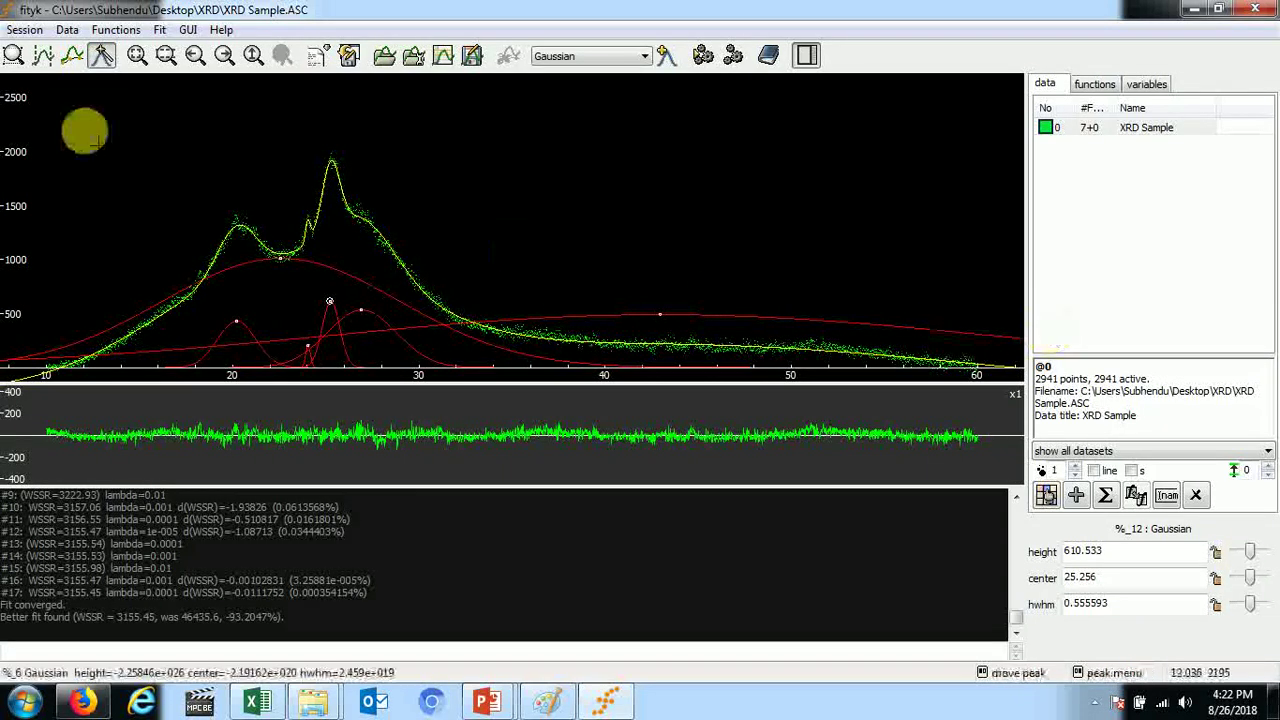
# - Export the data as x, y, sigma, sum and all functions to a file named XRD in the XRD folder
pyautogui.click(70, 31)
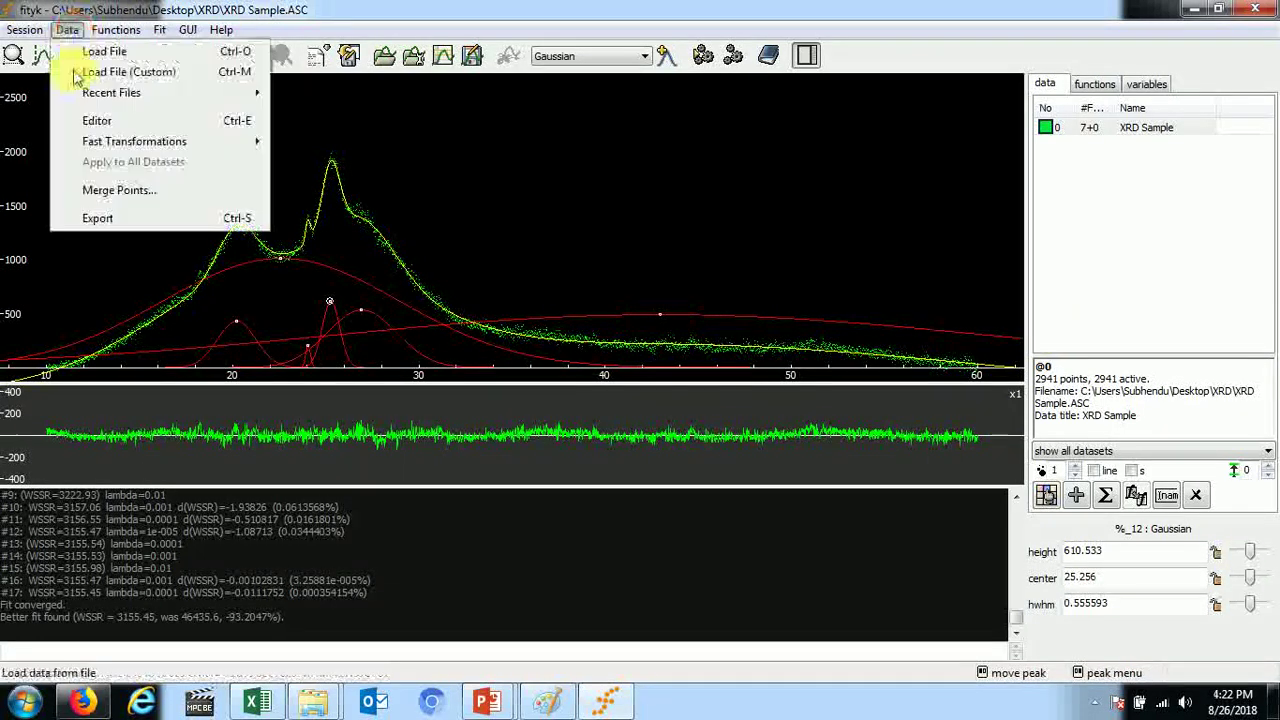
pyautogui.click(104, 216)
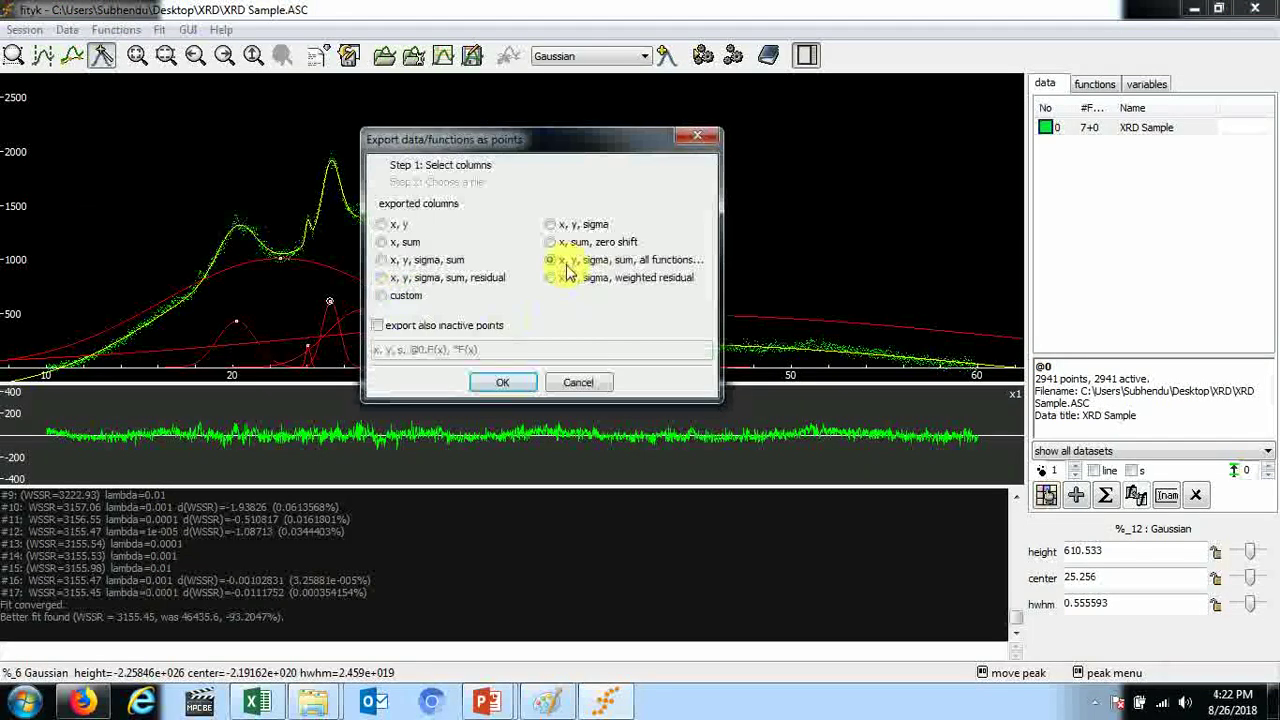
pyautogui.click(508, 382)
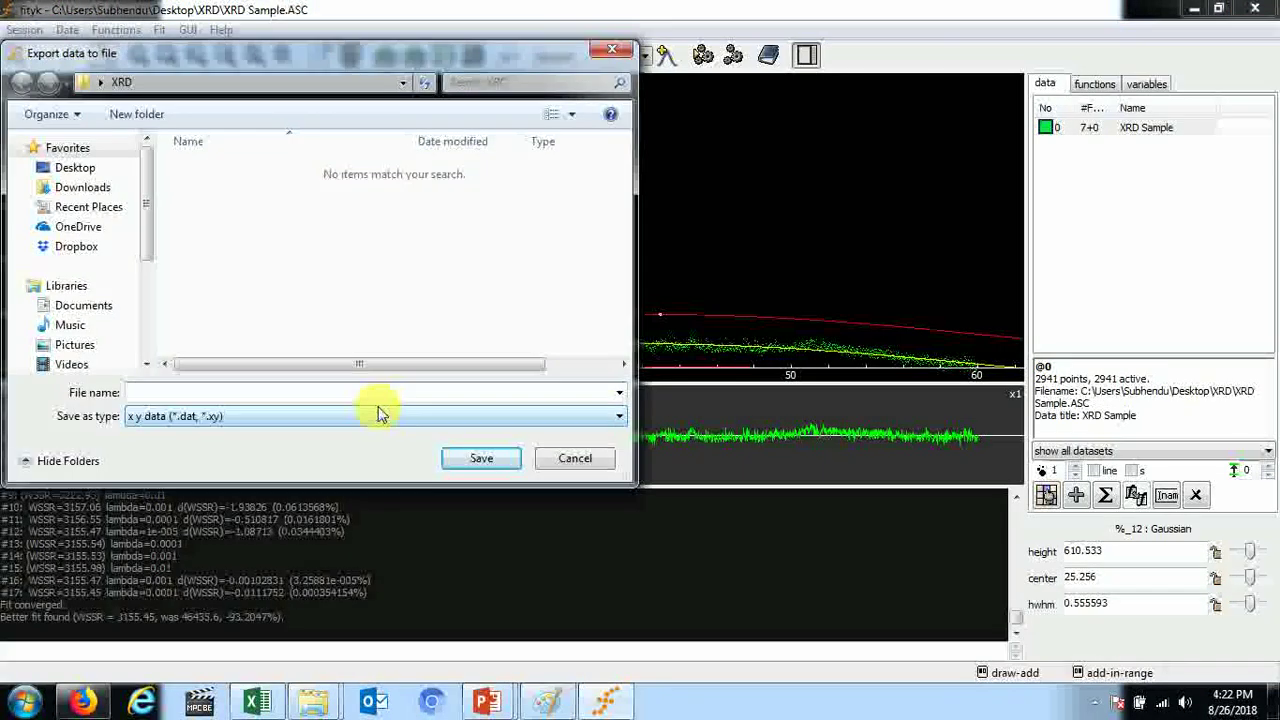
pyautogui.write('XRD')
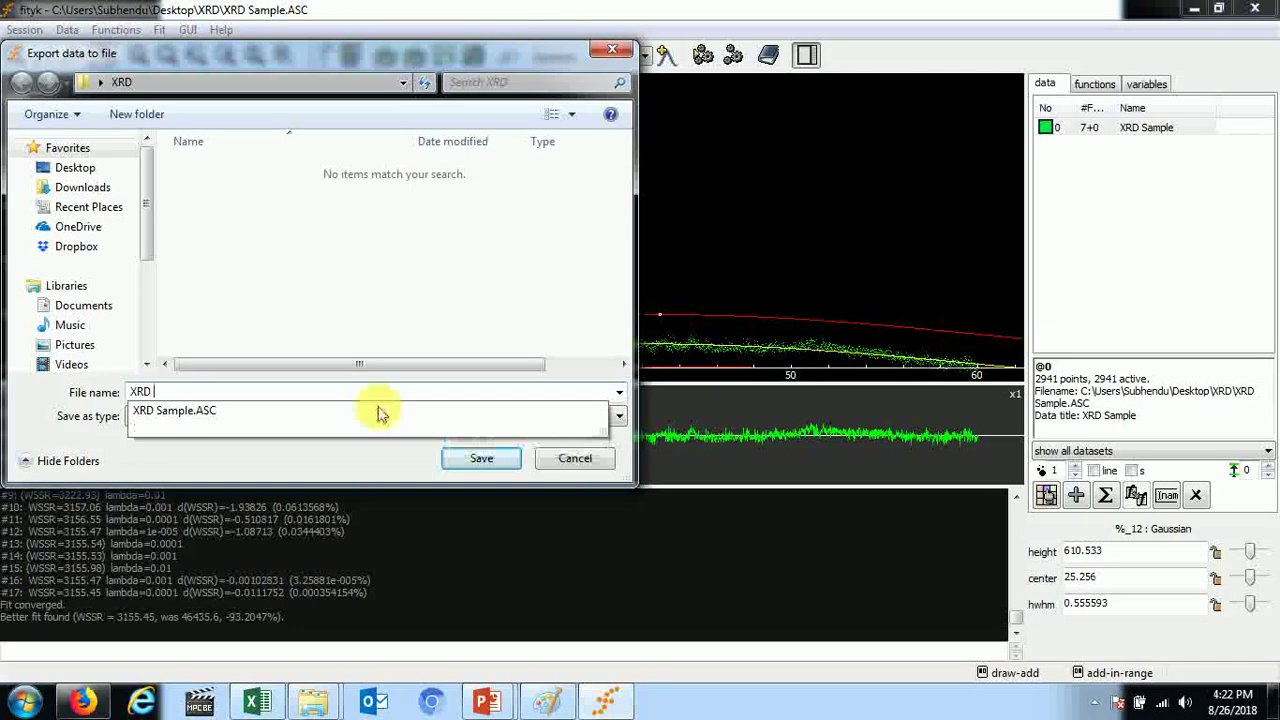
pyautogui.click(340, 378)
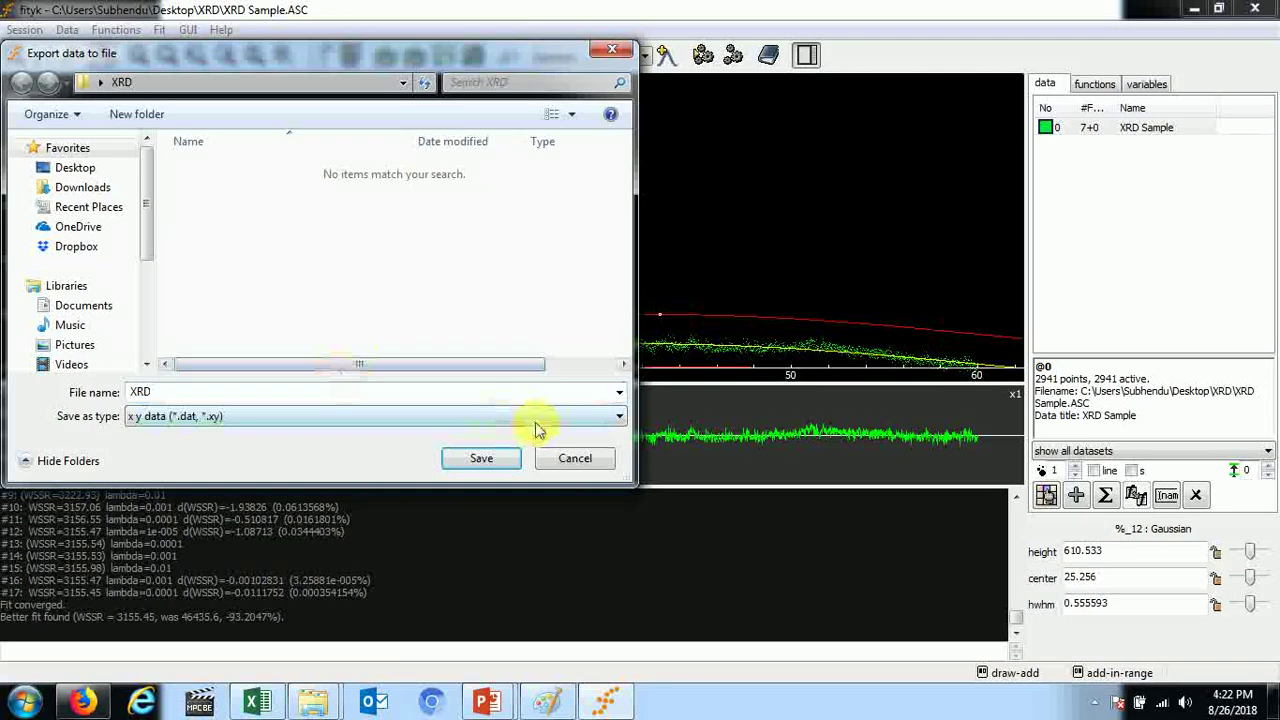
pyautogui.click(478, 458)
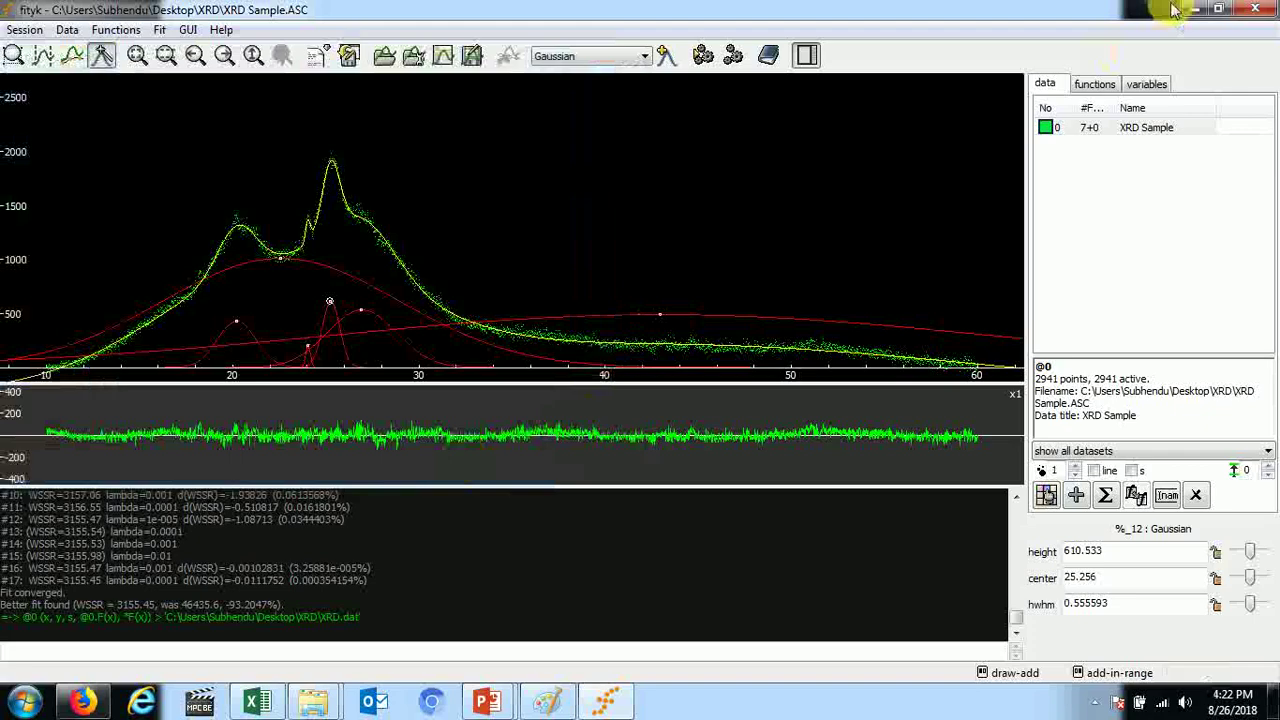
# - Switch to the Analysis workbook in Excel and look through its header row from 2θ (°) to Area under the peak
pyautogui.click(1192, 10)
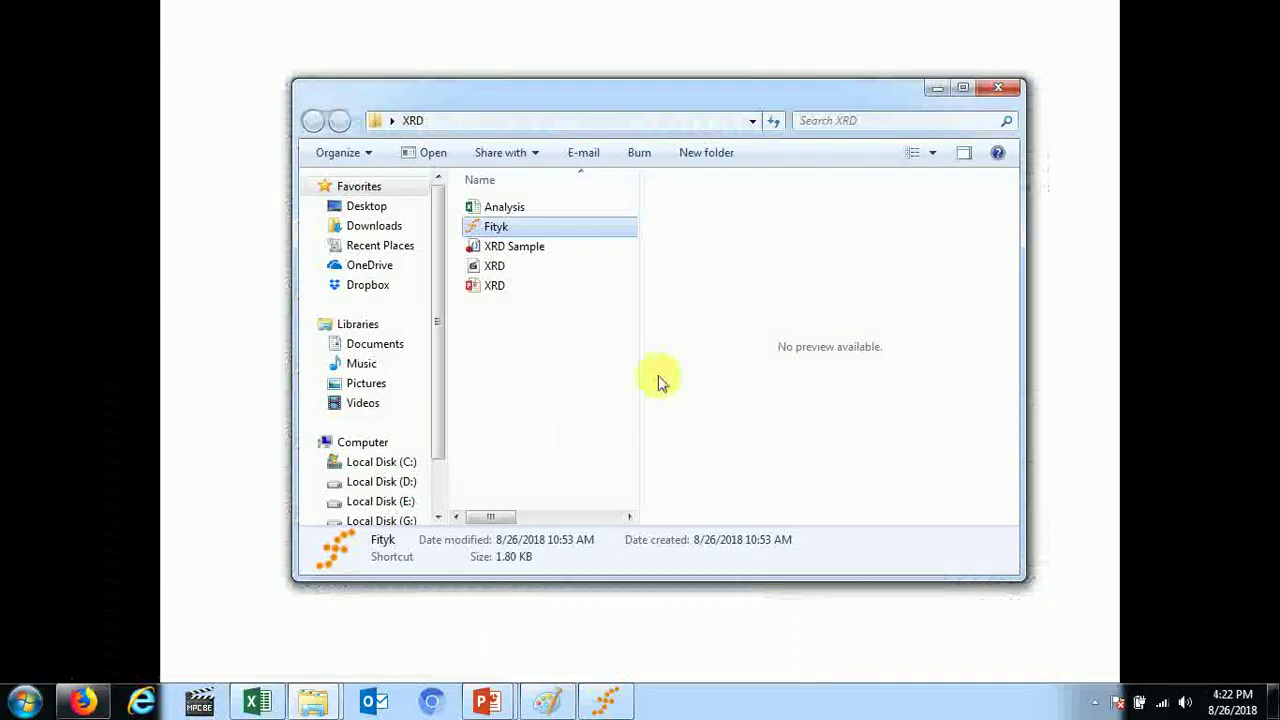
pyautogui.click(268, 705)
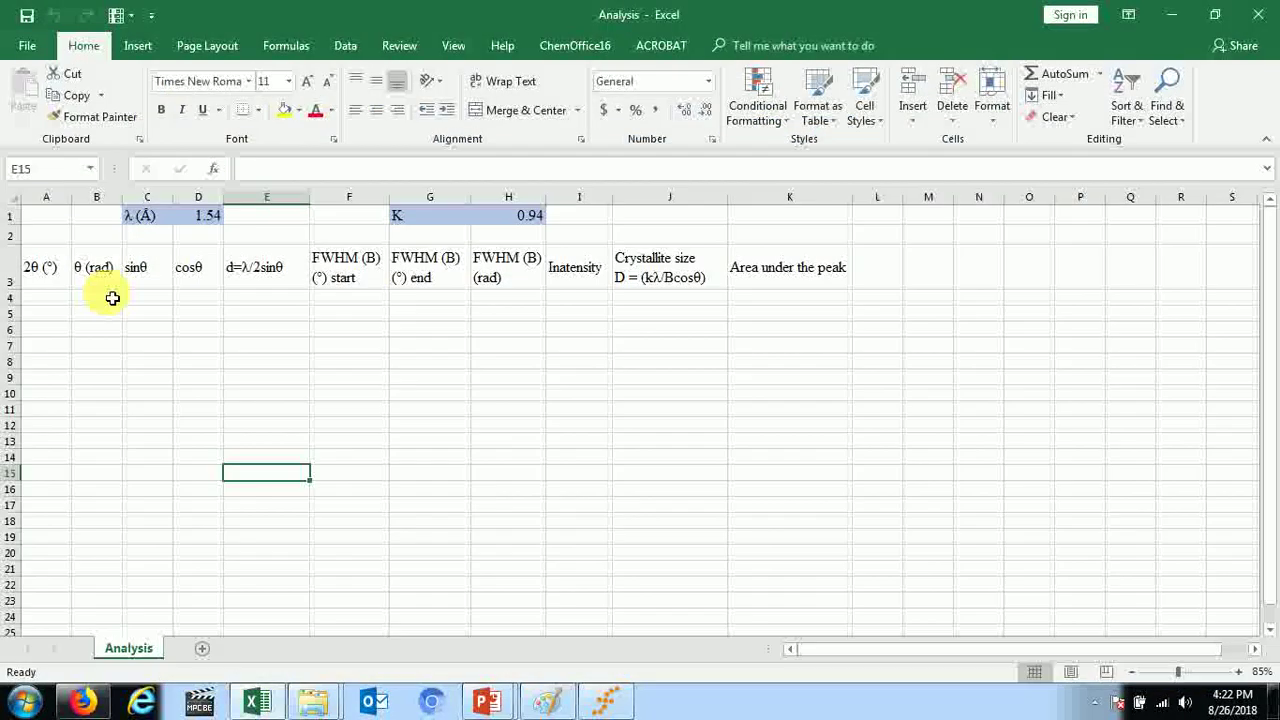
pyautogui.click(336, 428)
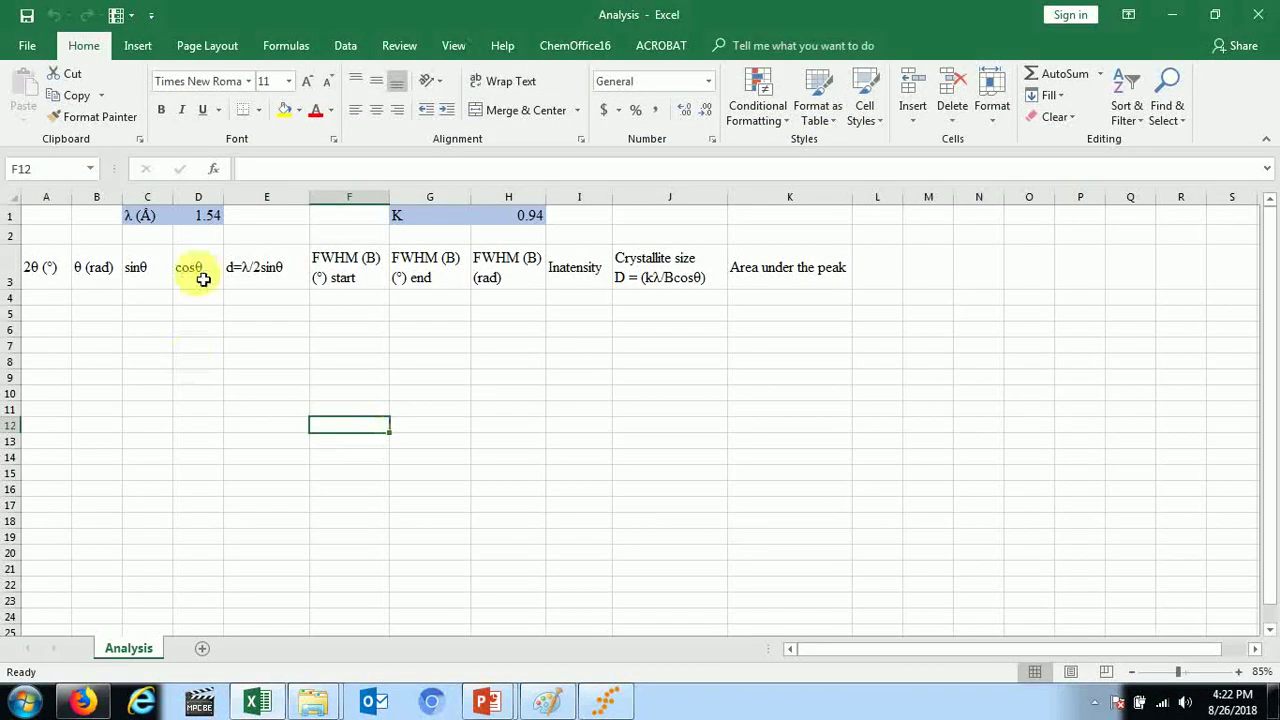
pyautogui.click(45, 263)
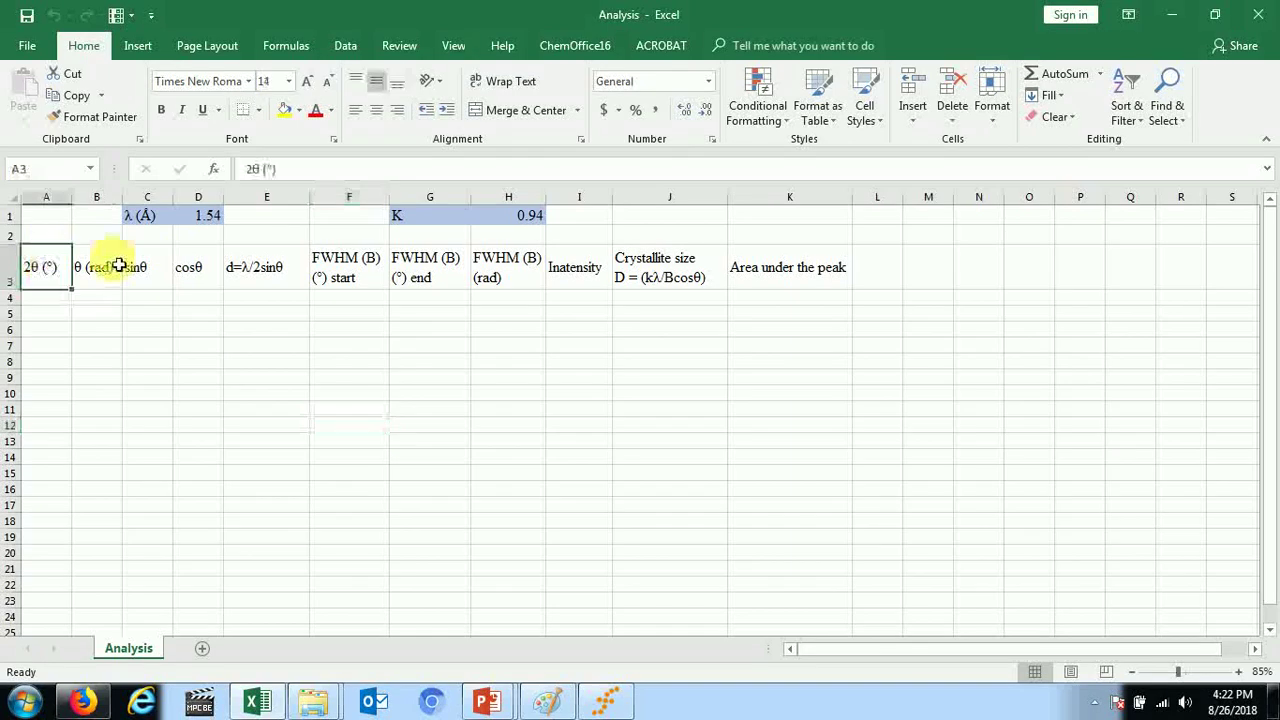
pyautogui.press('Right')
pyautogui.press('Right')
pyautogui.press('Right')
pyautogui.press('Right')
pyautogui.press('Right')
pyautogui.press('Right')
pyautogui.press('Right')
pyautogui.press('Right')
pyautogui.press('Right')
pyautogui.press('Right')
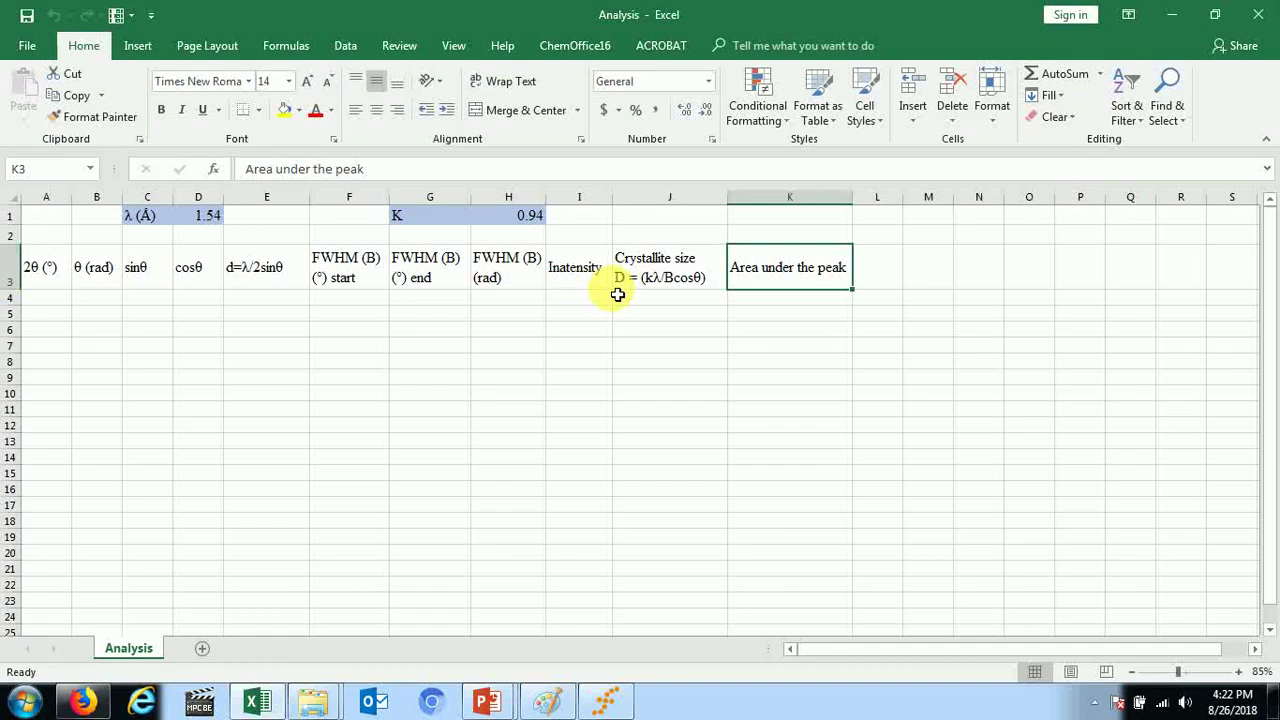
# - Examine the individual headings for 2θ, θ, sinθ, cosθ, d=λ/2sinθ, the three FWHM columns, intensity and peak area
pyautogui.click(37, 266)
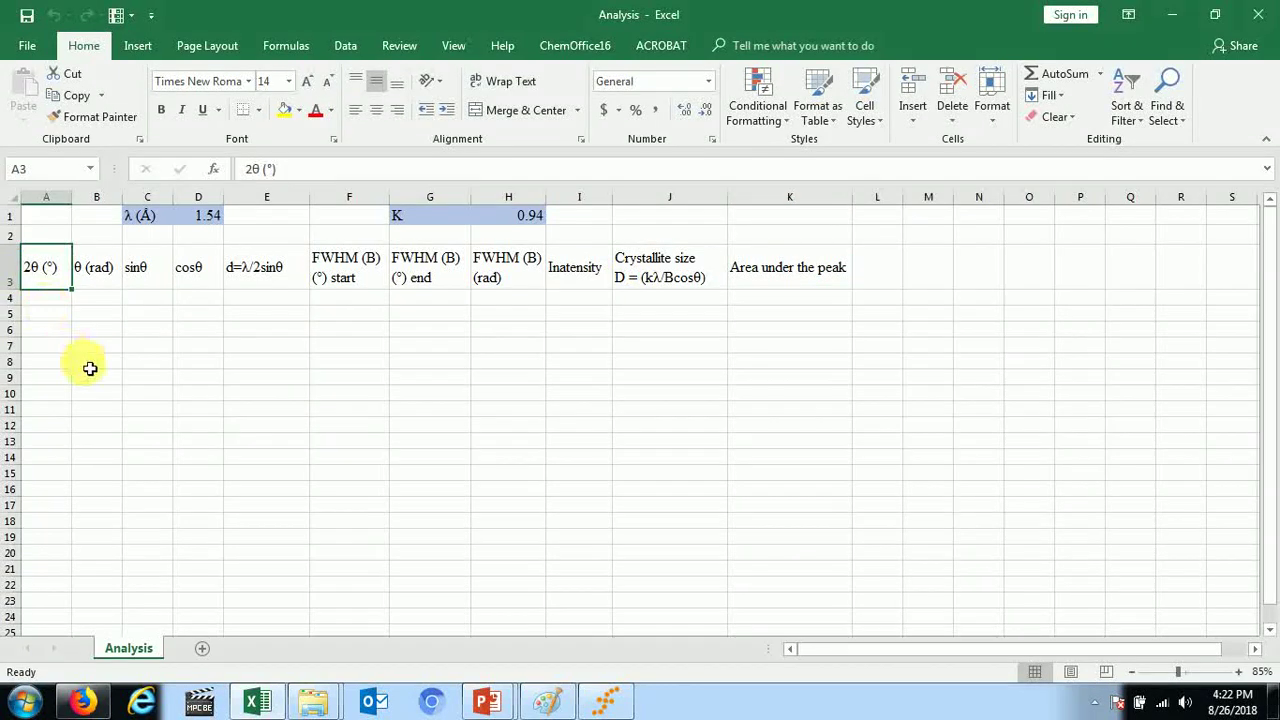
pyautogui.click(99, 280)
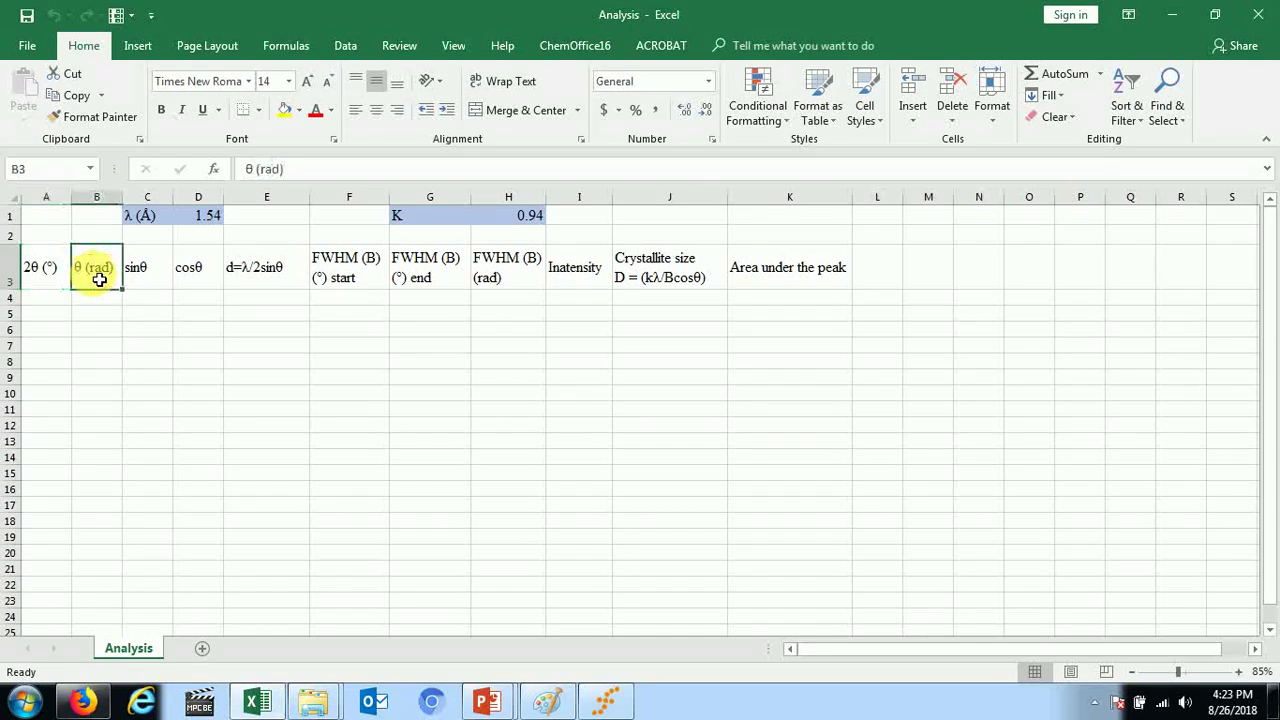
pyautogui.click(157, 287)
pyautogui.click(201, 281)
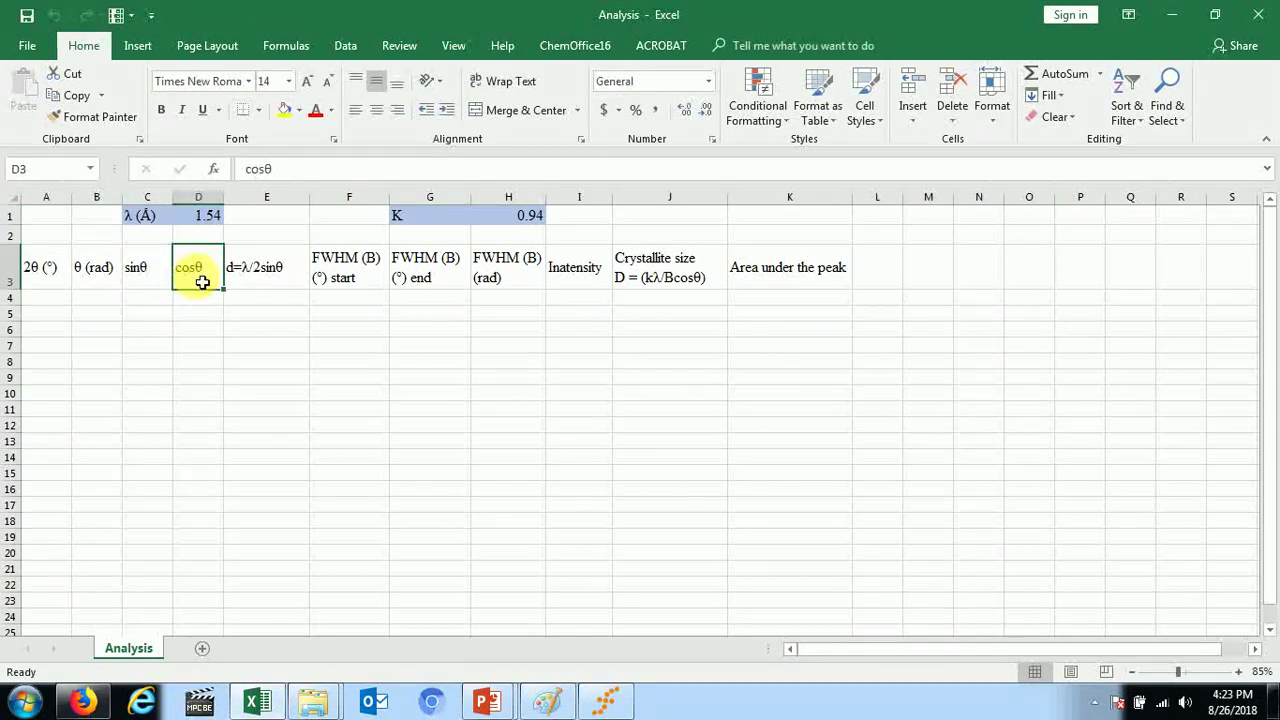
pyautogui.click(140, 275)
pyautogui.click(200, 283)
pyautogui.click(247, 281)
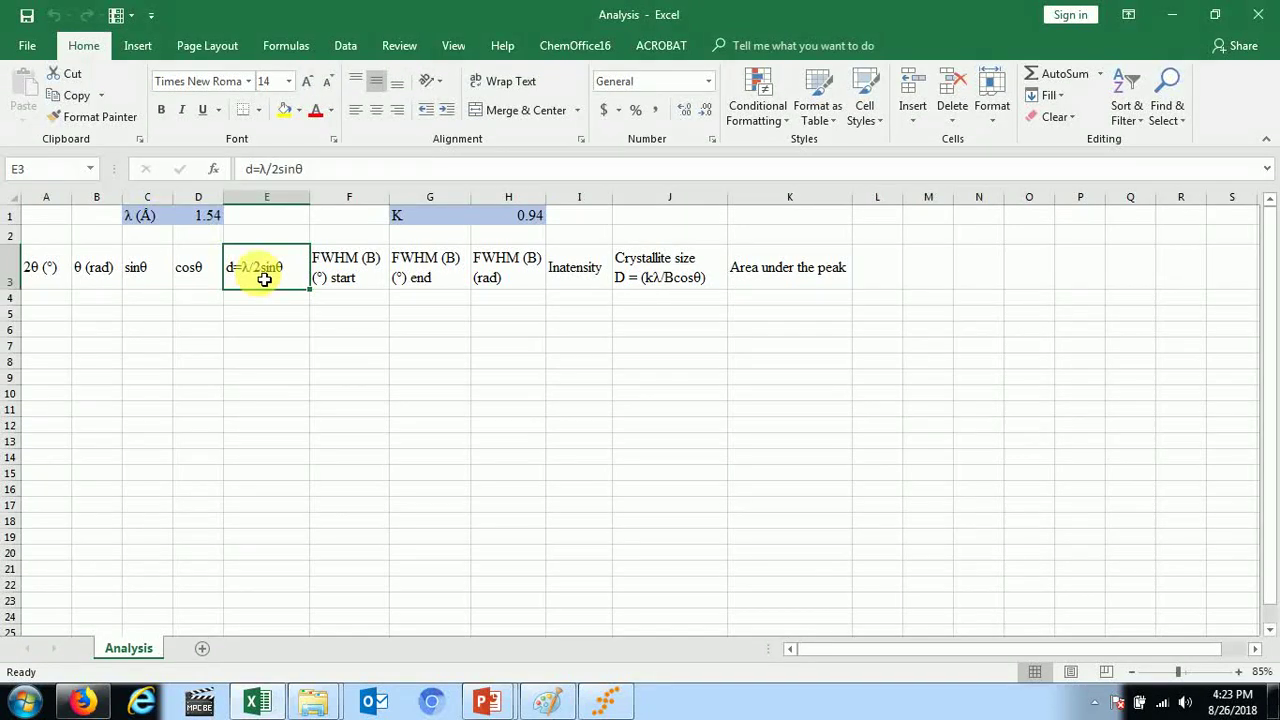
pyautogui.click(367, 273)
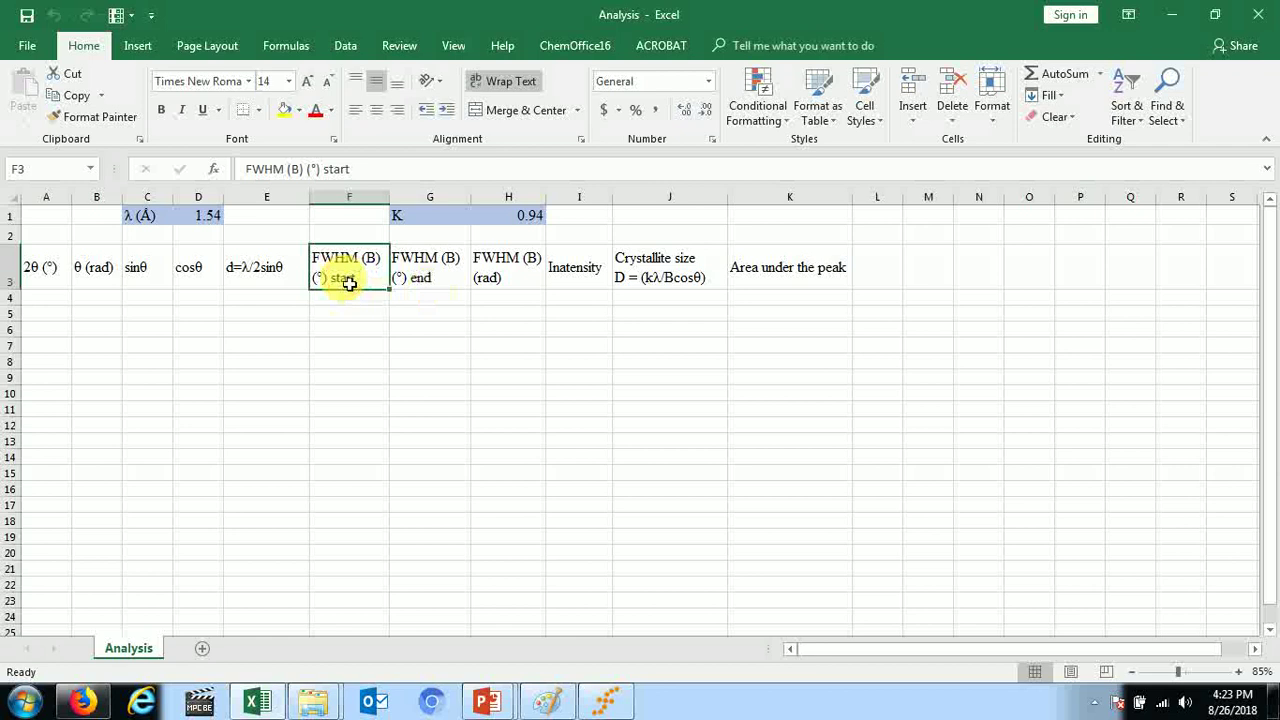
pyautogui.click(450, 278)
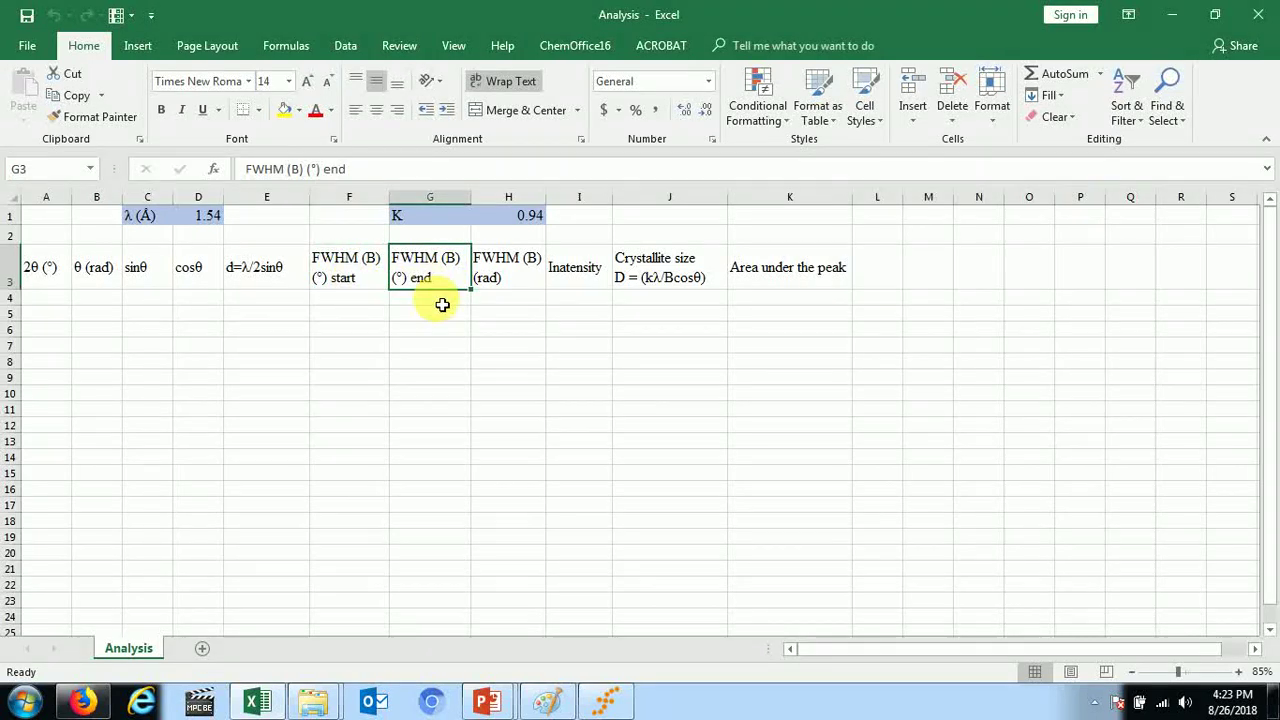
pyautogui.click(530, 279)
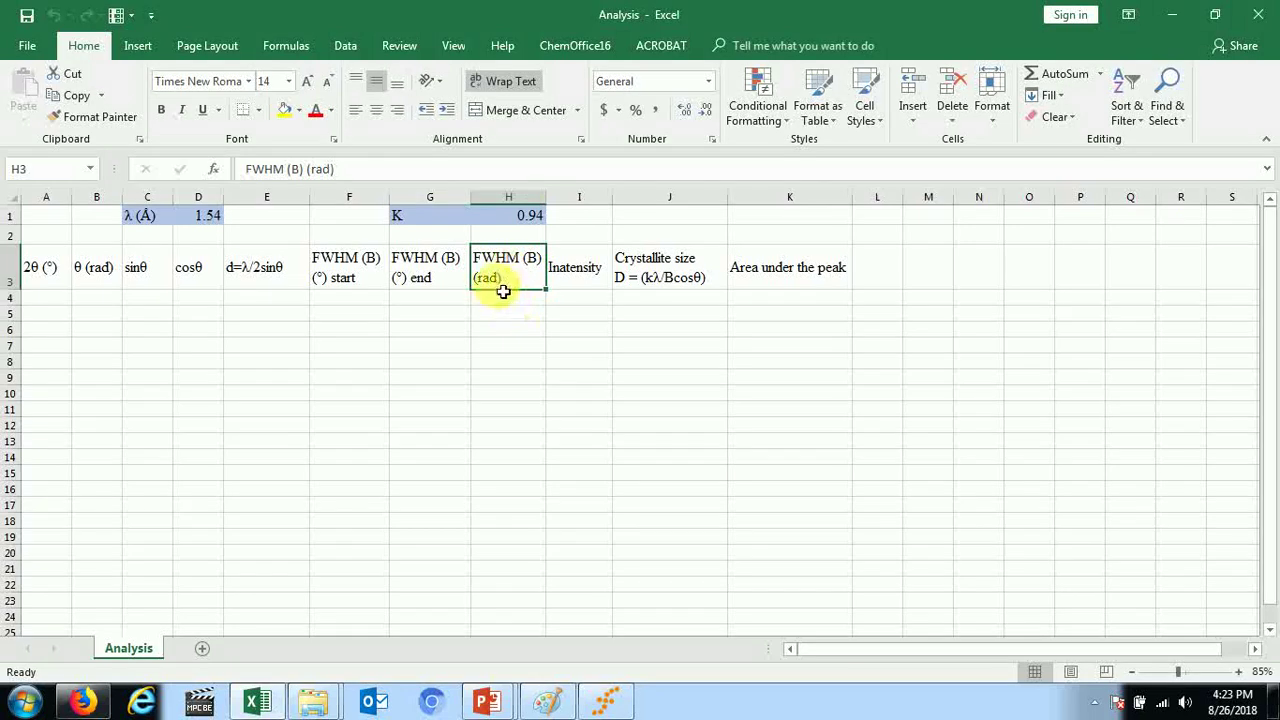
pyautogui.click(566, 281)
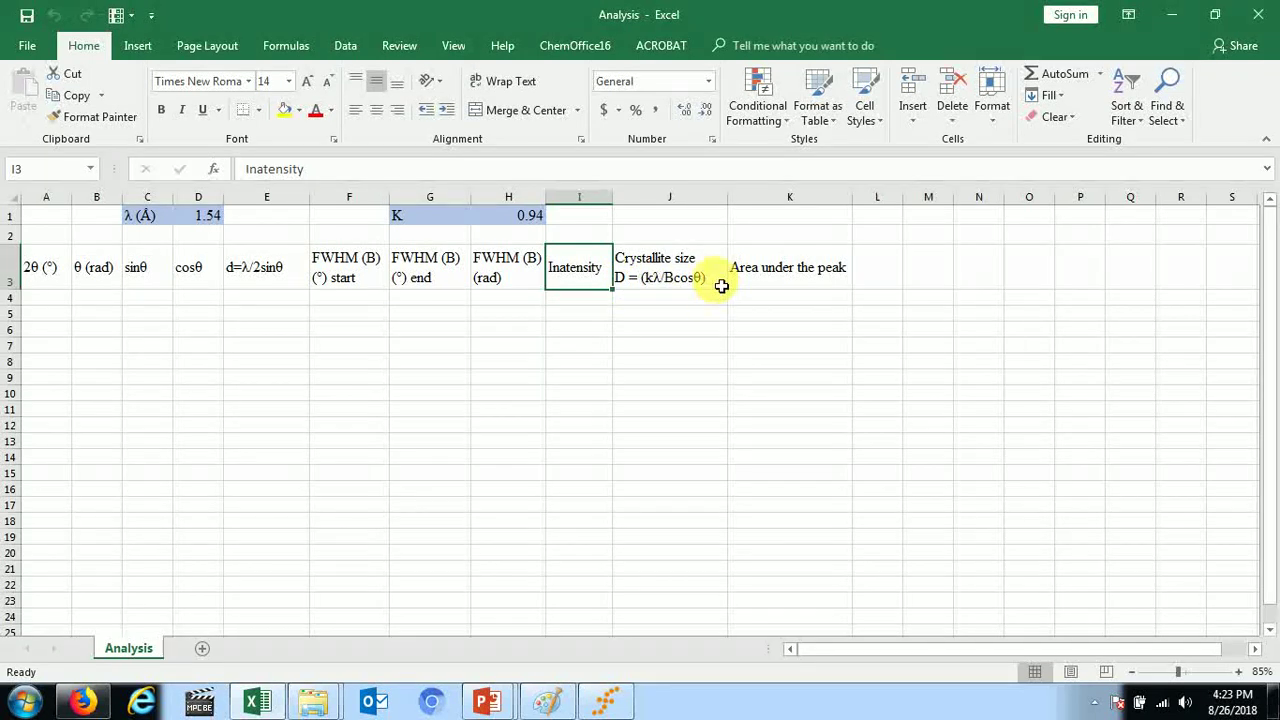
pyautogui.click(823, 285)
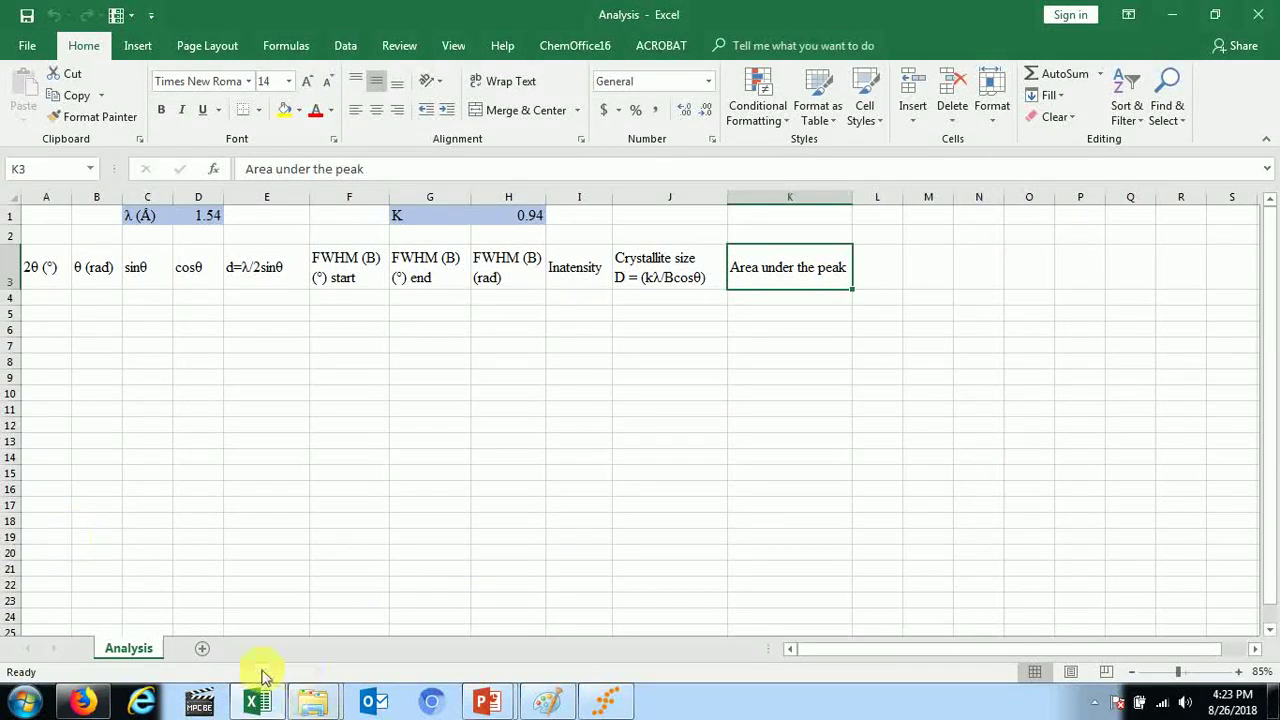
# - Browse to the XRD folder on the Desktop and open the Analysis workbook again
pyautogui.click(27, 45)
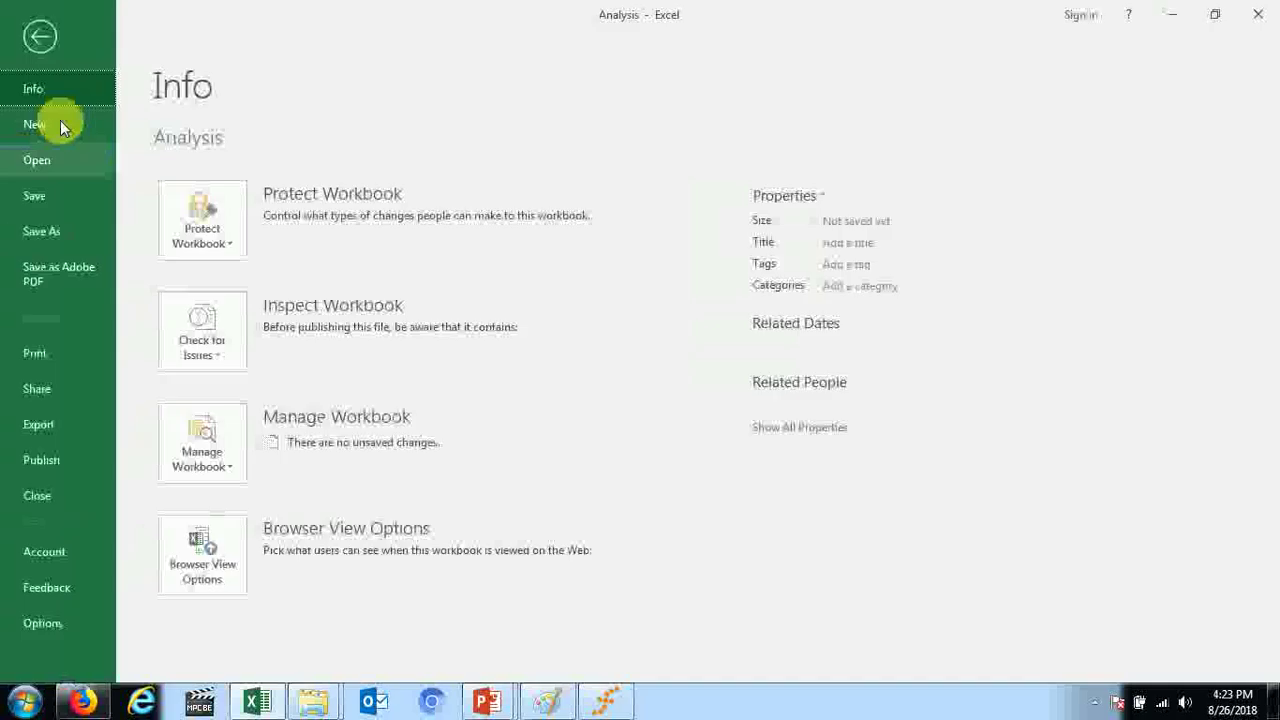
pyautogui.click(33, 163)
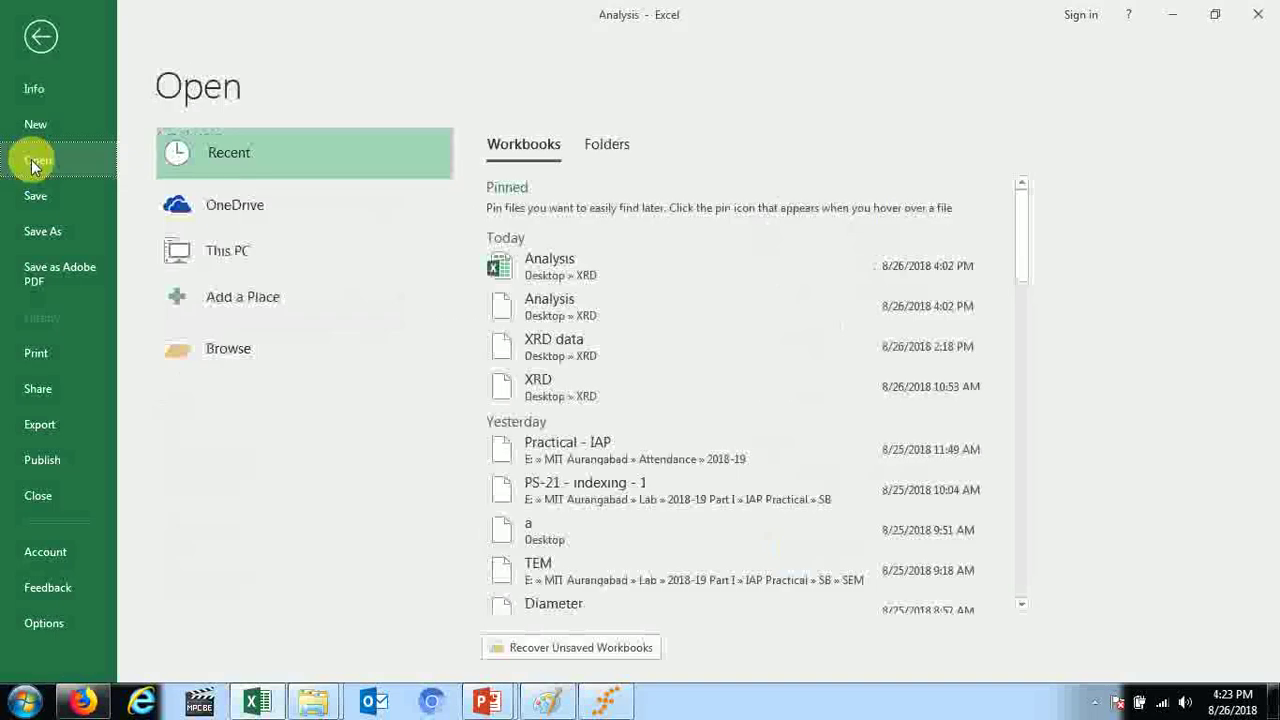
pyautogui.click(217, 352)
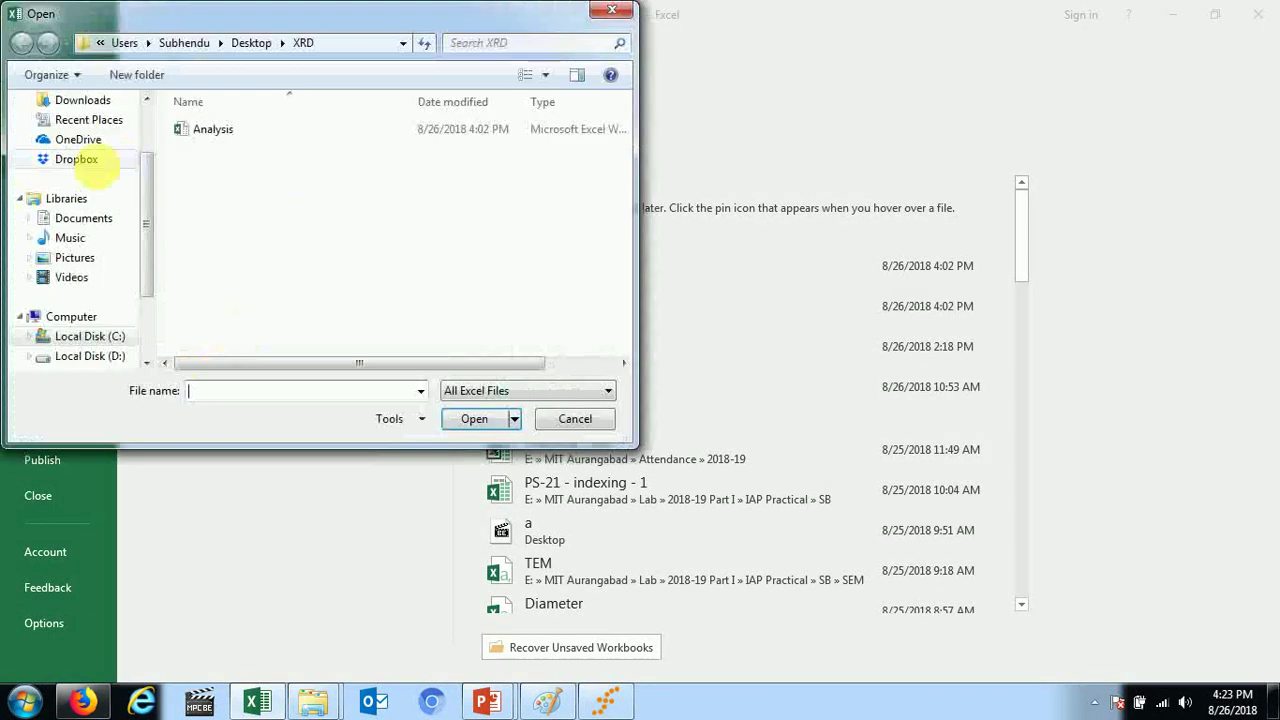
pyautogui.scroll(3, 143, 194)
pyautogui.click(70, 166)
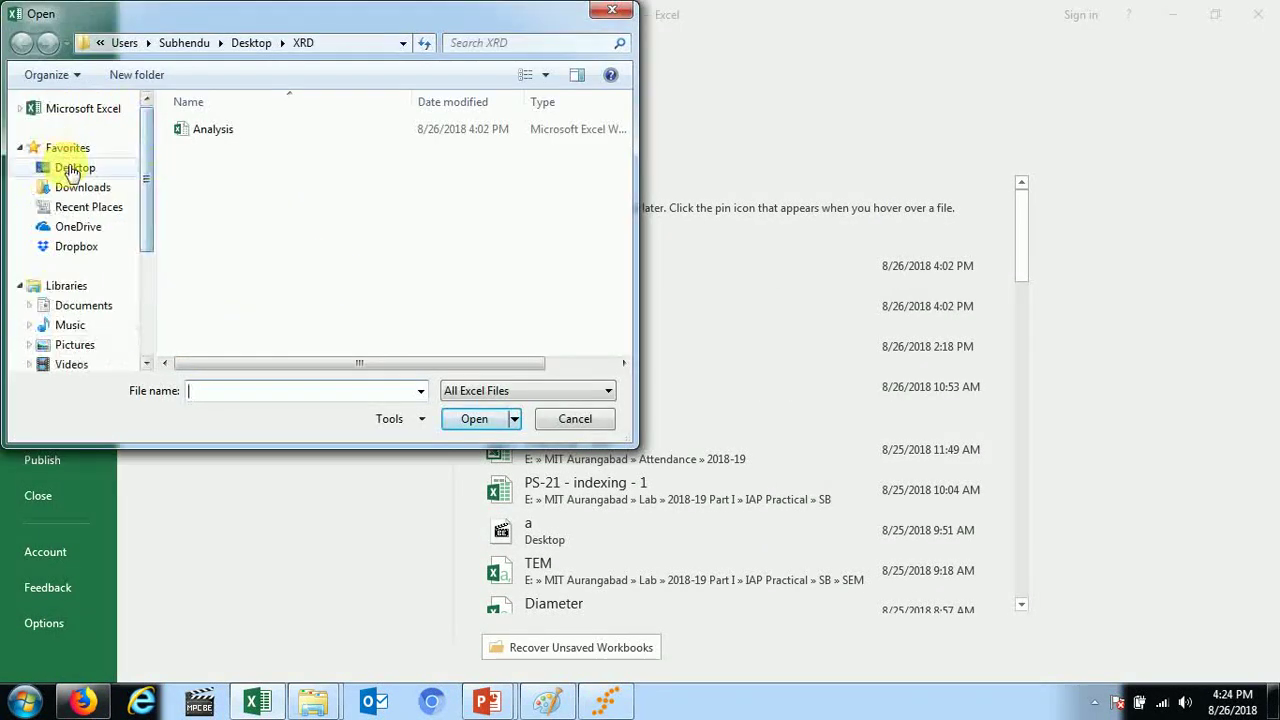
pyautogui.scroll(-1, 366, 280)
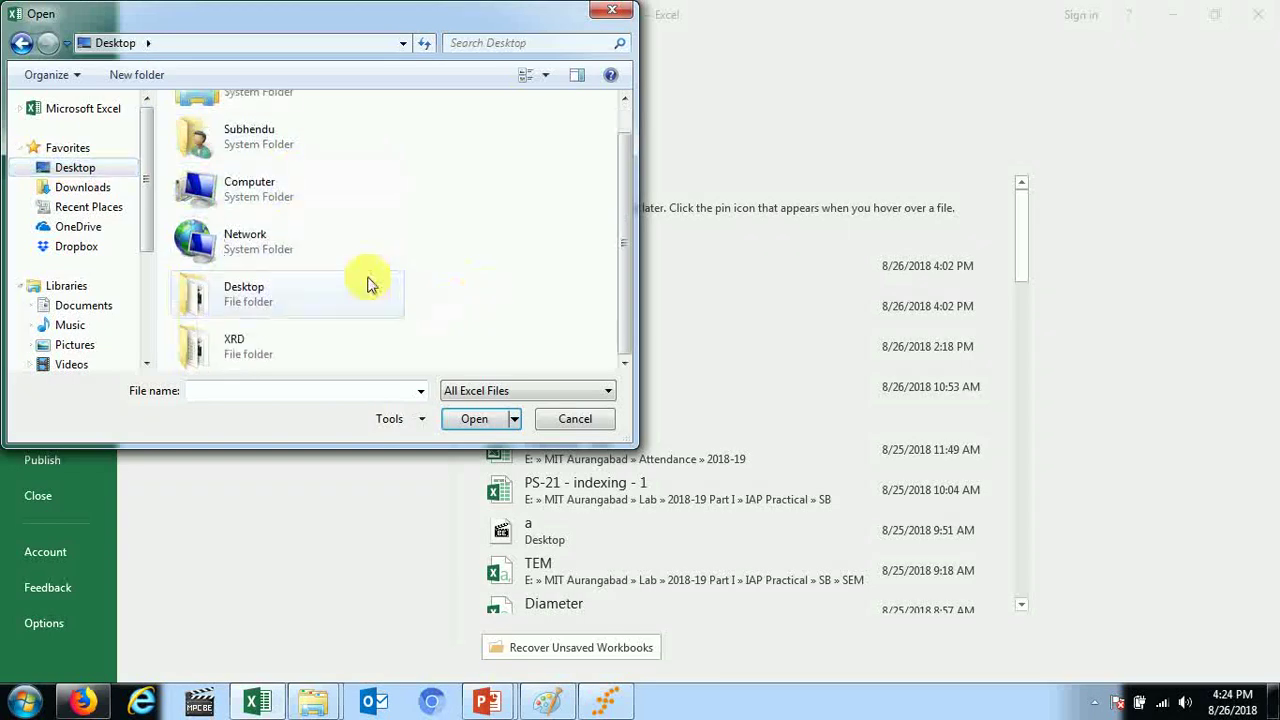
pyautogui.doubleClick(258, 348)
pyautogui.doubleClick(214, 129)
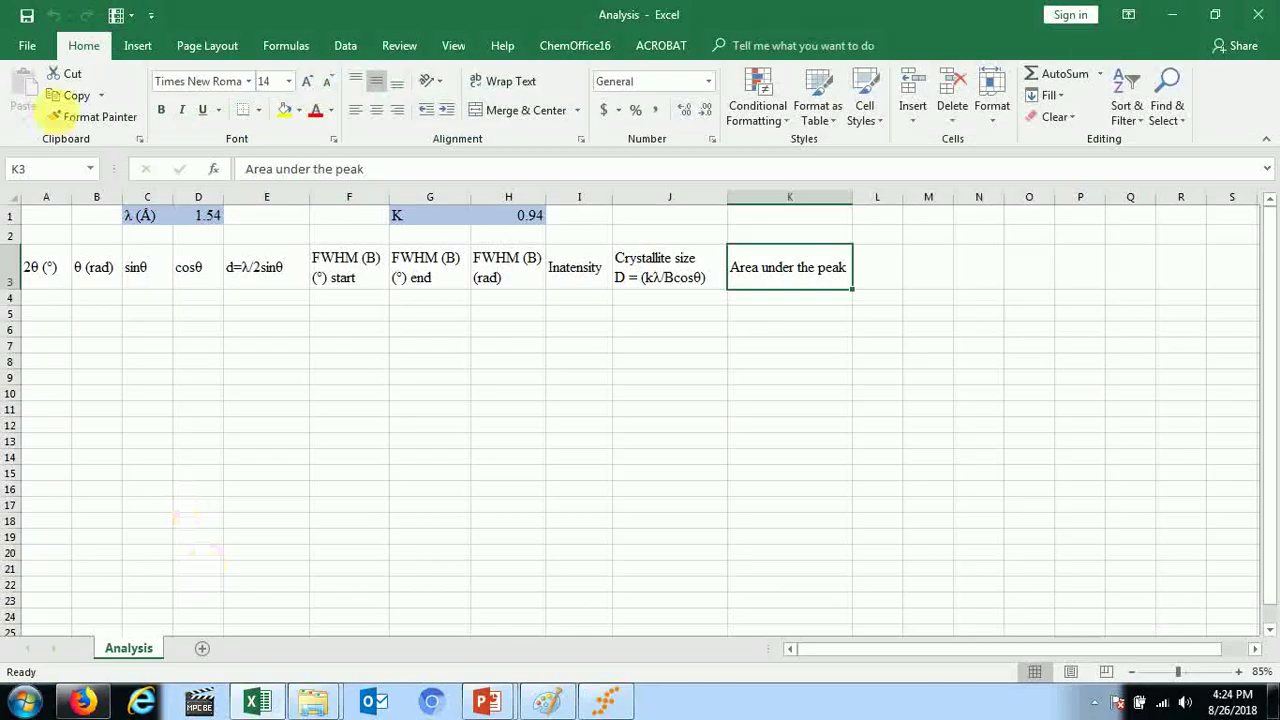
# - Show all file types in the XRD folder and open the exported XRD DAT file in Excel
pyautogui.click(27, 45)
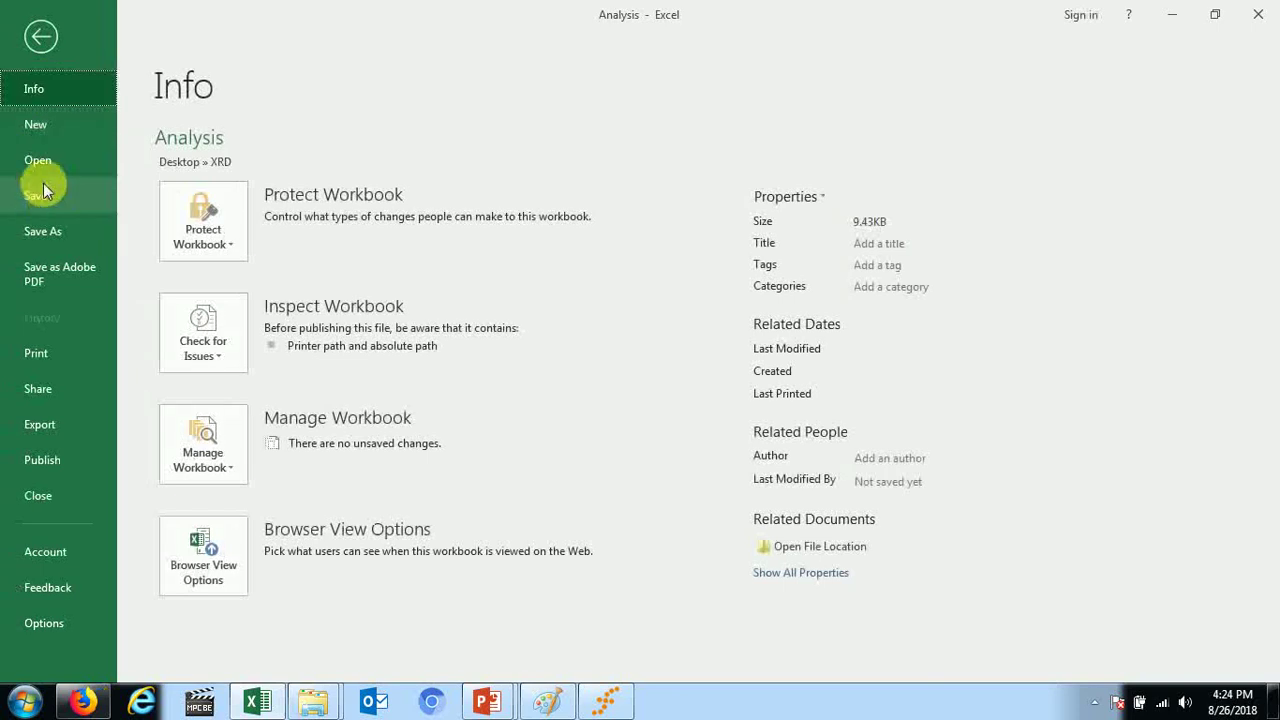
pyautogui.click(40, 162)
pyautogui.click(234, 347)
pyautogui.click(533, 396)
pyautogui.click(505, 409)
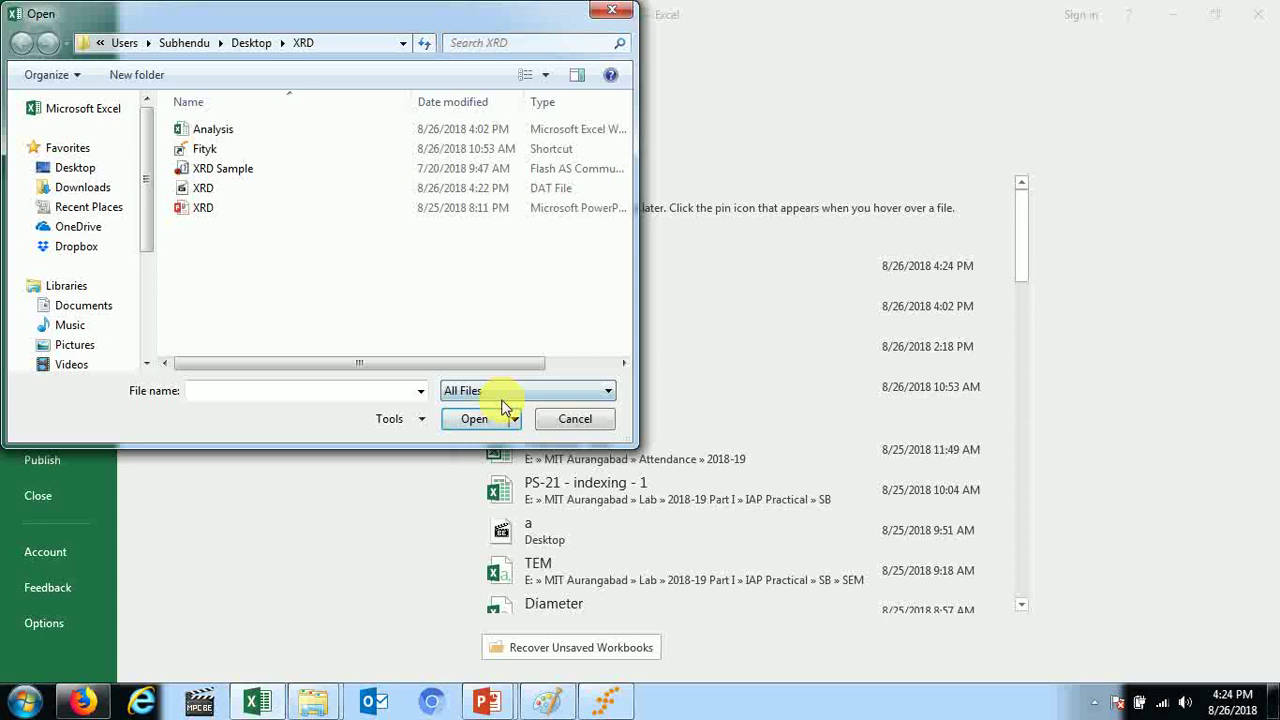
pyautogui.click(205, 188)
pyautogui.click(490, 418)
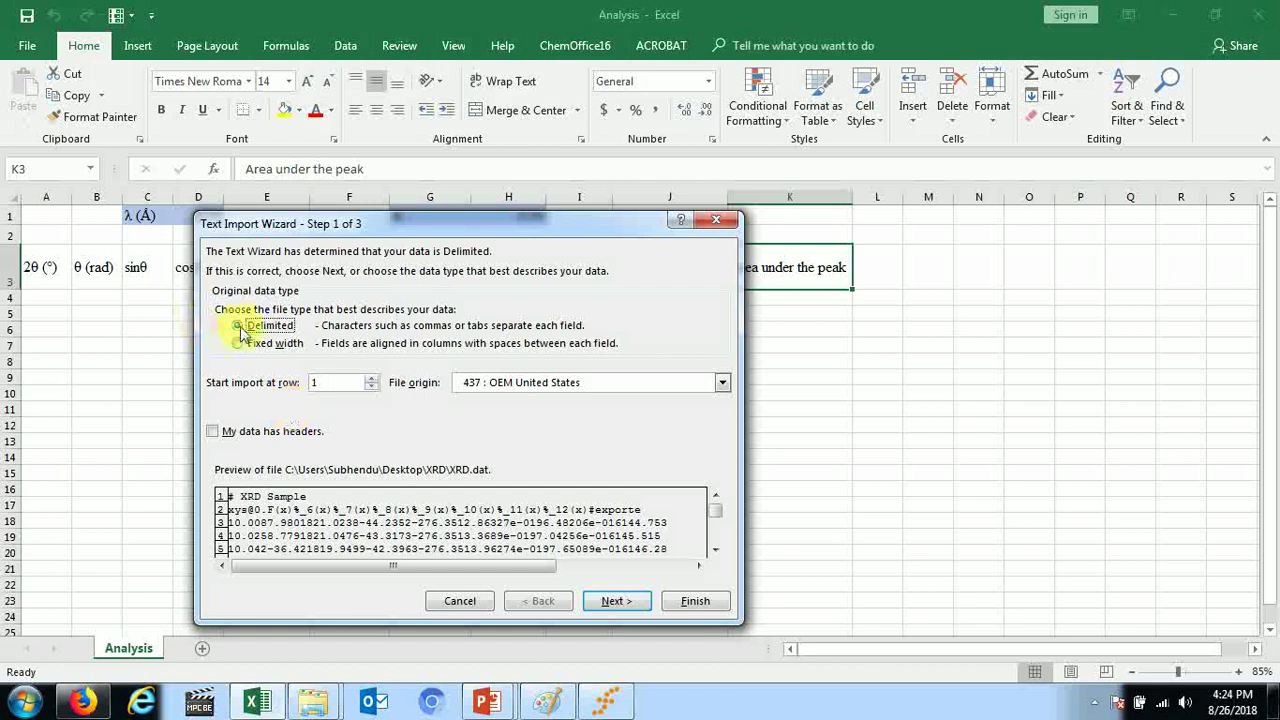
# - Import the file as delimited text with tab, semicolon, comma and space as delimiters
pyautogui.click(608, 601)
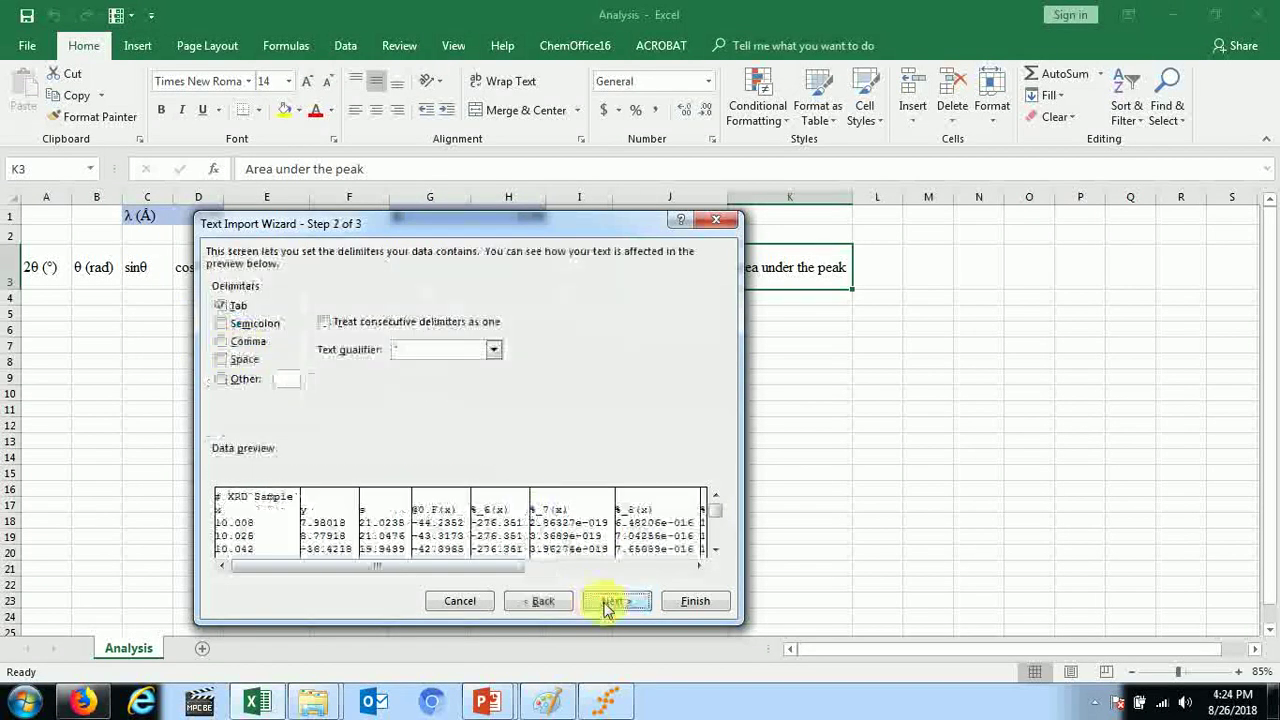
pyautogui.click(223, 361)
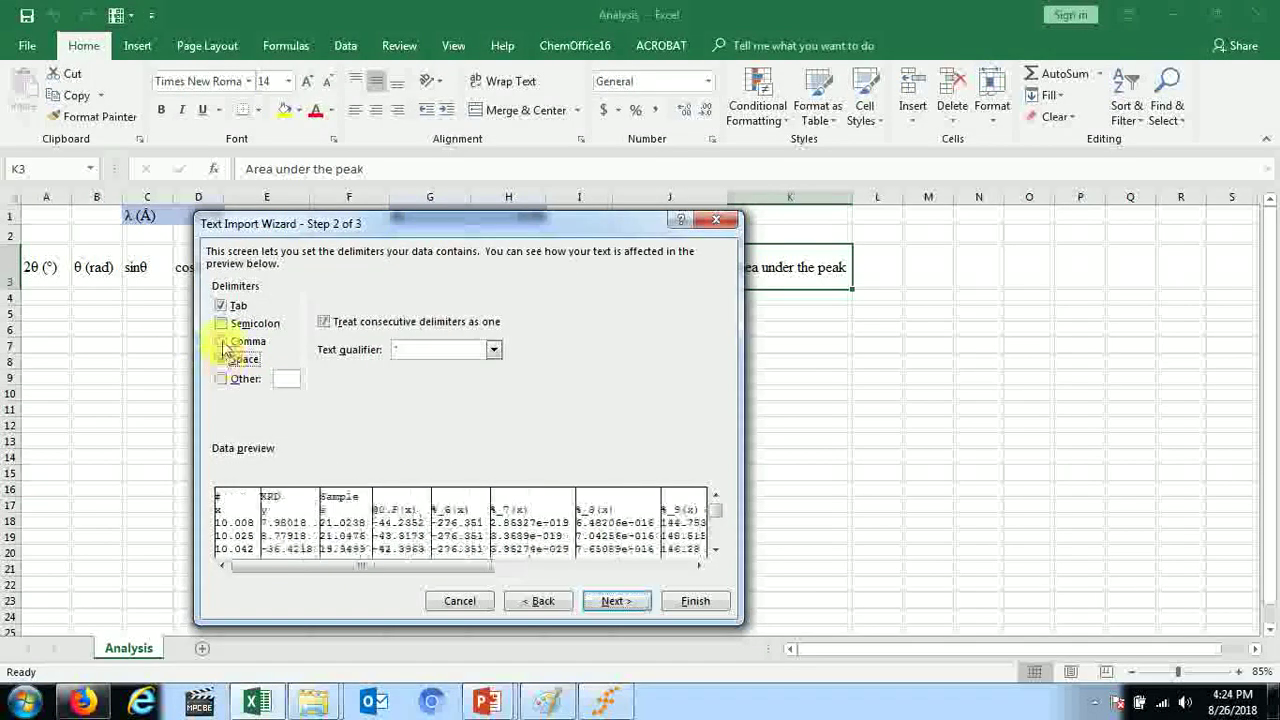
pyautogui.click(224, 325)
pyautogui.click(221, 341)
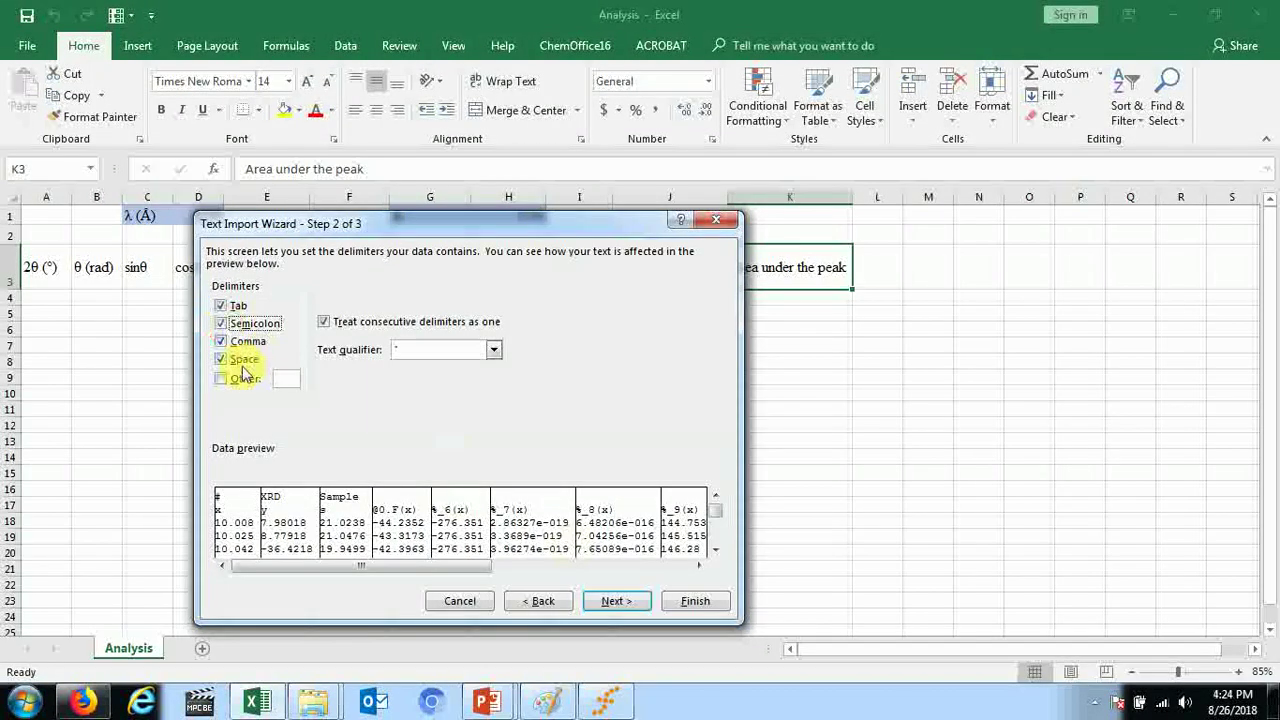
pyautogui.click(687, 601)
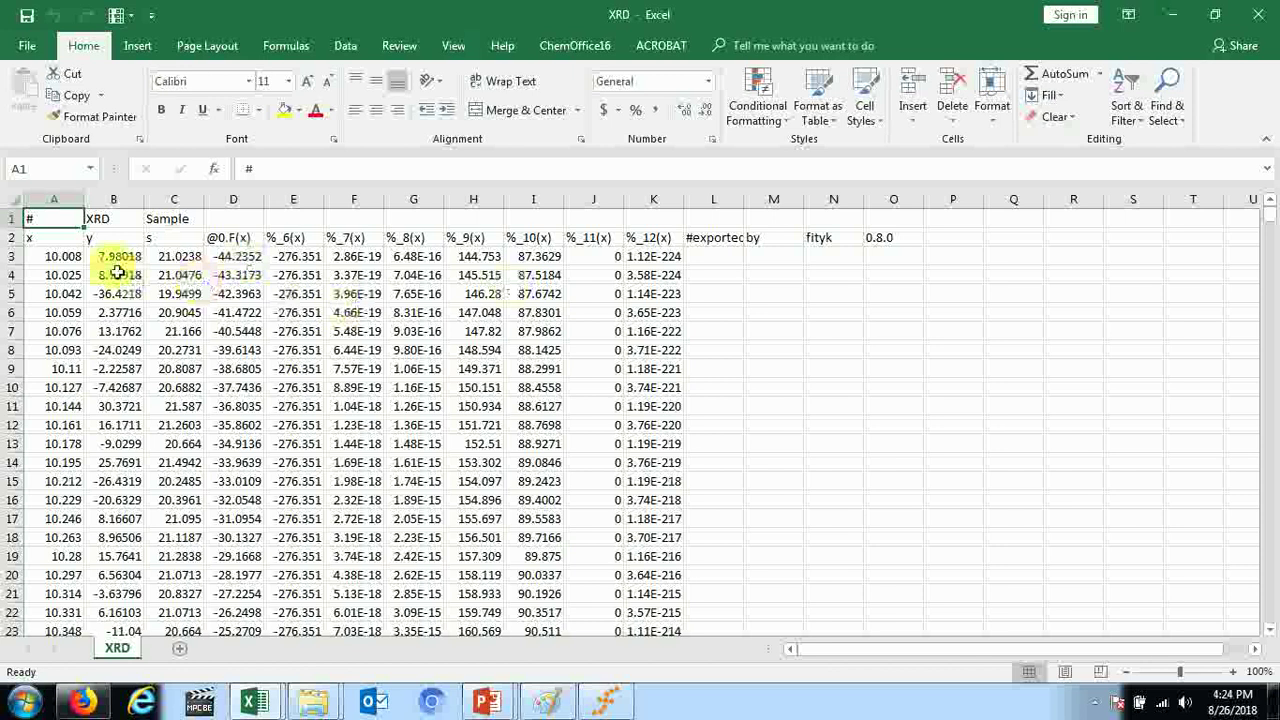
# - Look at the x and y columns of the imported XRD sheet
pyautogui.click(40, 237)
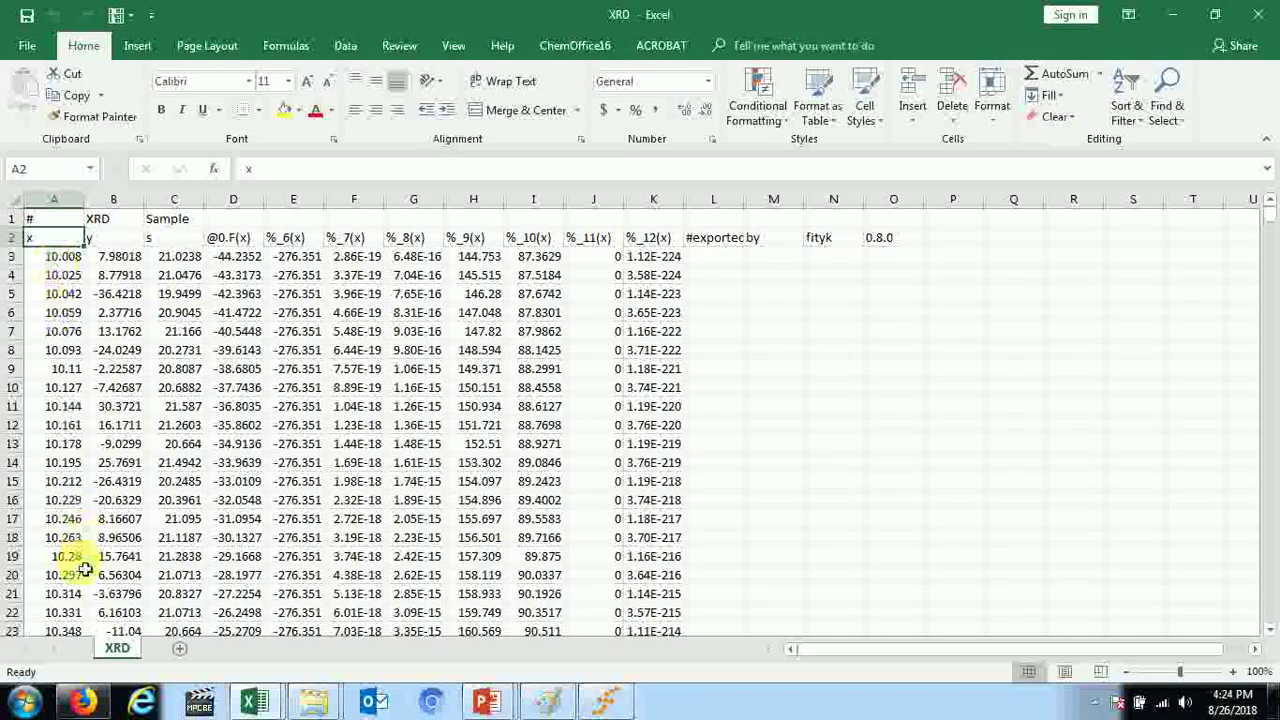
pyautogui.click(106, 240)
pyautogui.hotkey('ctrl', 'c')
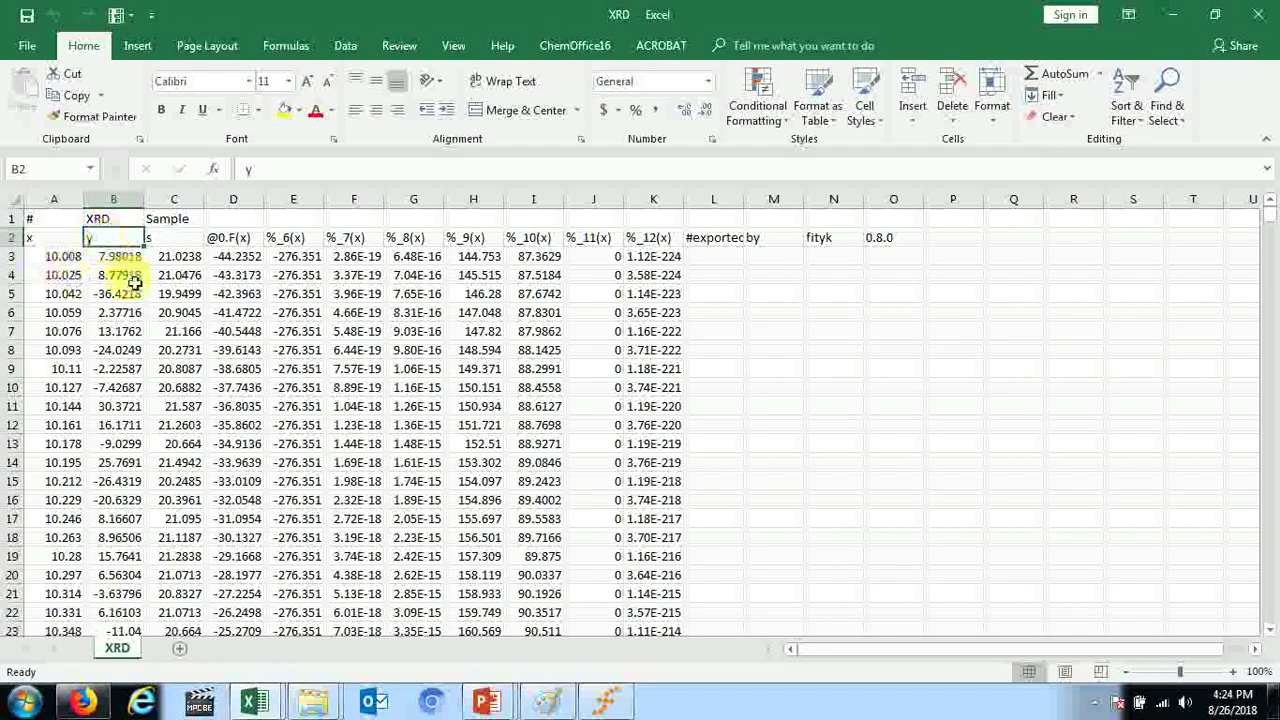
# - Examine the y, s and F(x) columns and the headers of the individual peak functions from %_6(x) to %_12(x)
pyautogui.click(128, 260)
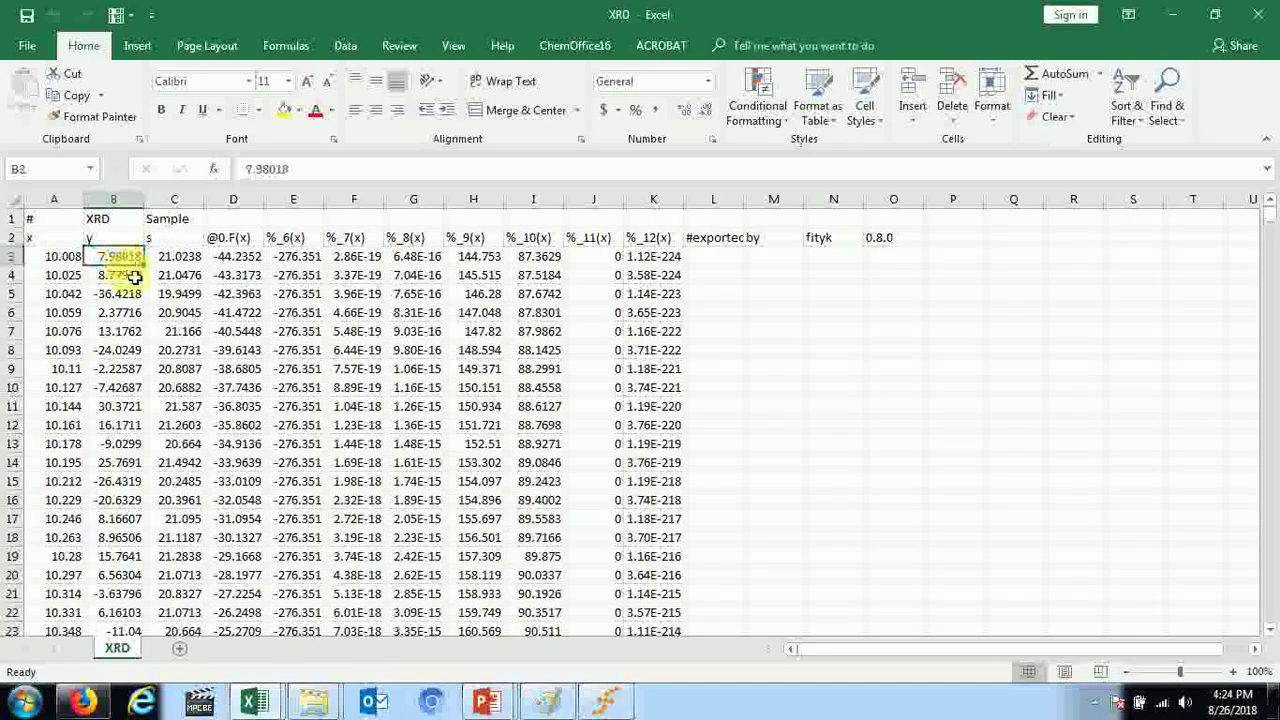
pyautogui.click(176, 237)
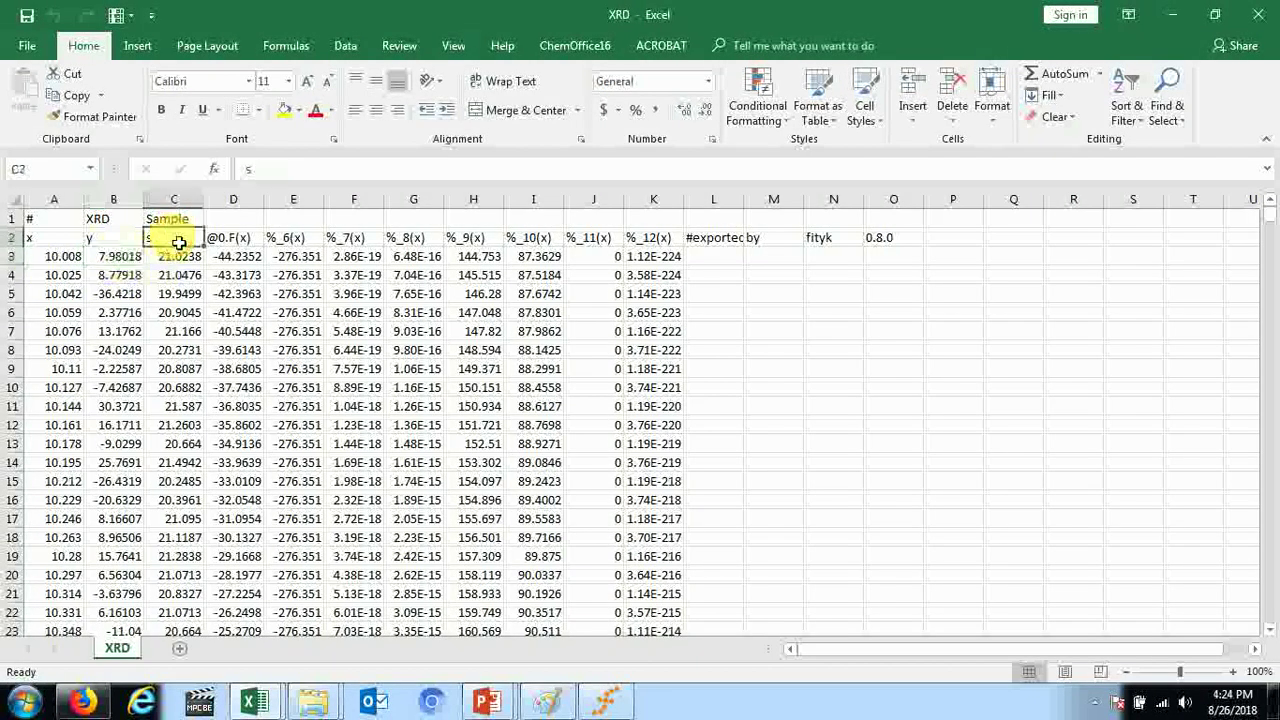
pyautogui.moveTo(185, 265); pyautogui.dragTo(174, 558)
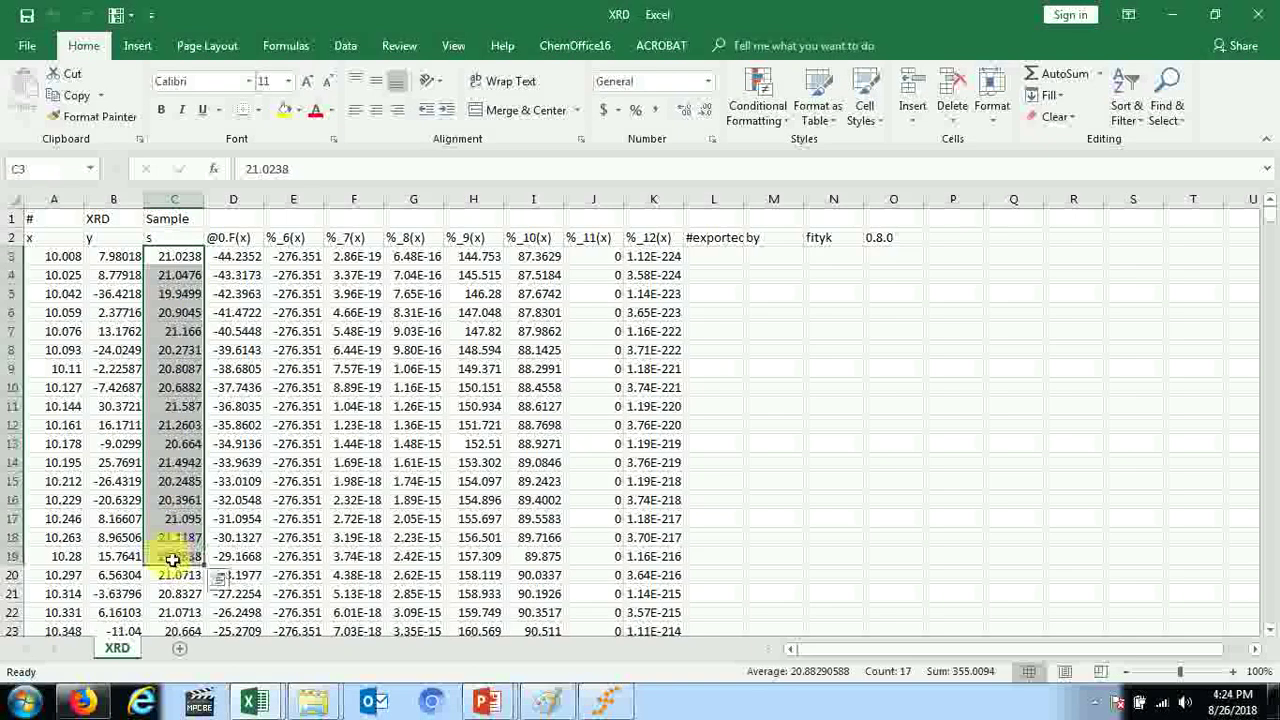
pyautogui.click(181, 259)
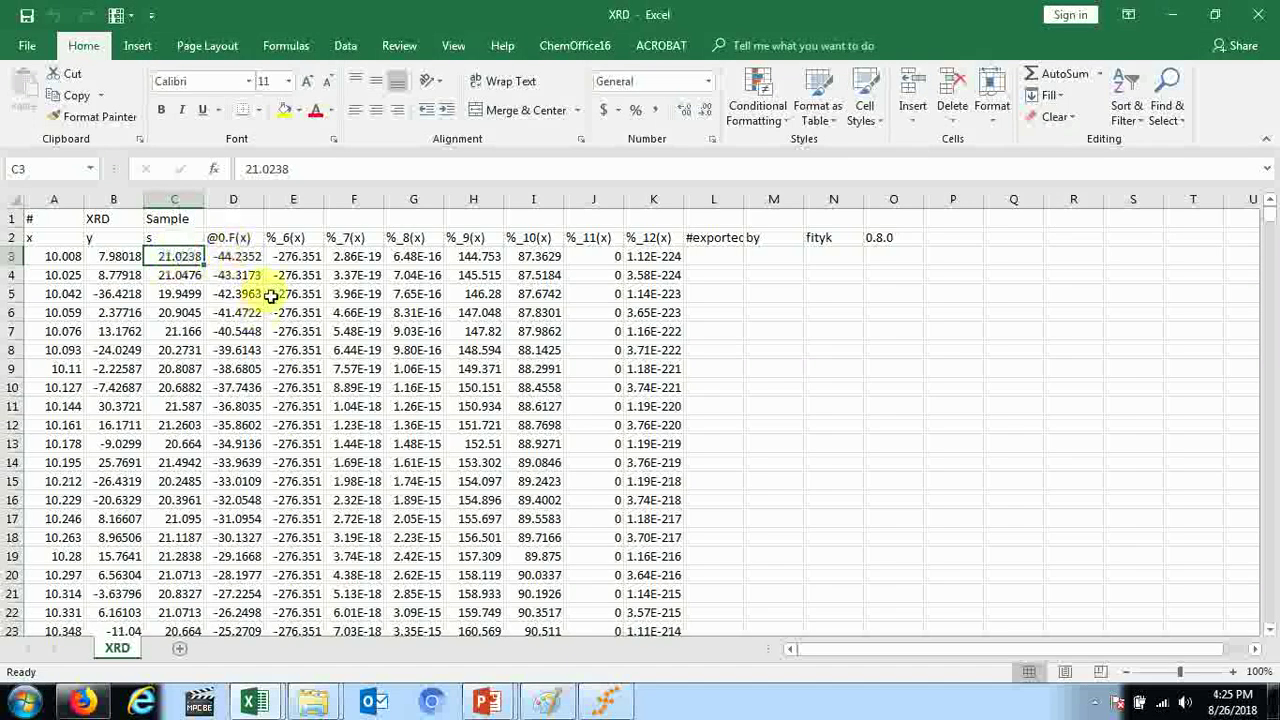
pyautogui.moveTo(253, 263); pyautogui.dragTo(249, 443)
pyautogui.click(243, 457)
pyautogui.click(296, 236)
pyautogui.moveTo(340, 245); pyautogui.dragTo(657, 243)
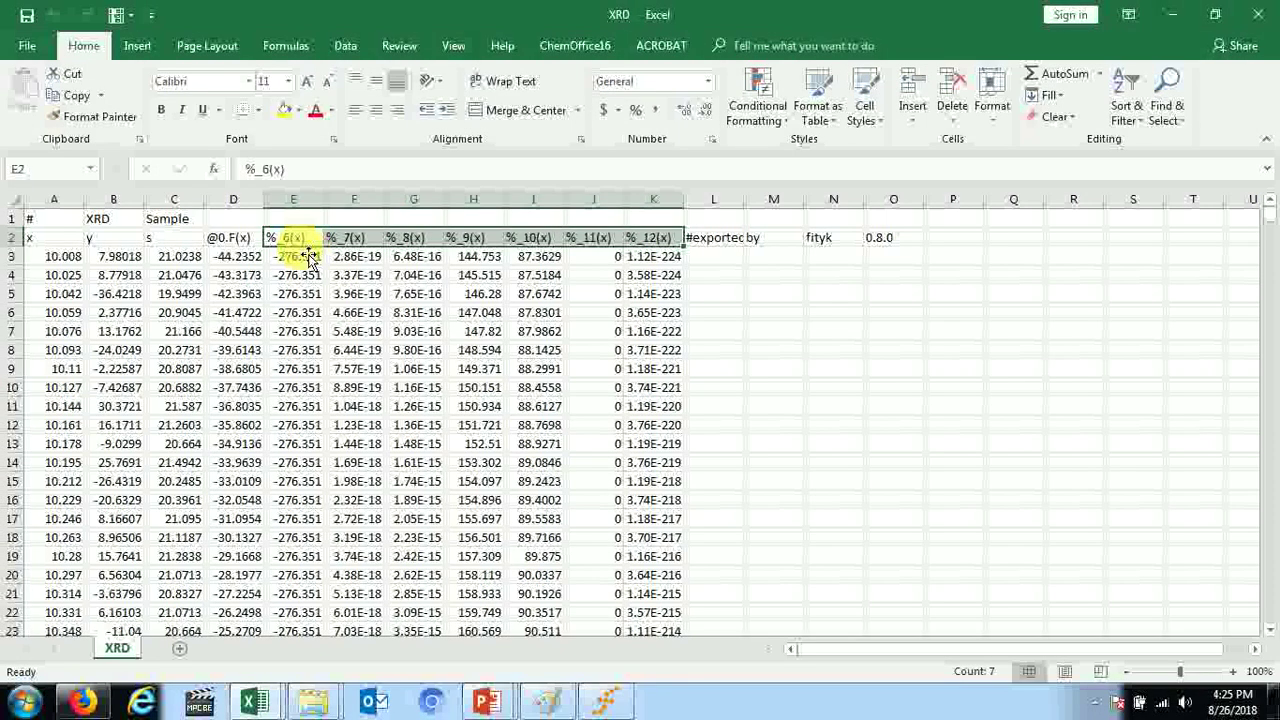
# - Delete the two header rows above the numeric data in the XRD sheet
pyautogui.moveTo(11, 218); pyautogui.dragTo(10, 243)
pyautogui.rightClick(10, 243)
pyautogui.click(45, 389)
pyautogui.click(653, 406)
# - Plot column B against column A as a smooth-line scatter chart without markers and place it in the empty area beside the data
pyautogui.moveTo(62, 203); pyautogui.dragTo(114, 214)
pyautogui.press('Tab')
pyautogui.click(139, 47)
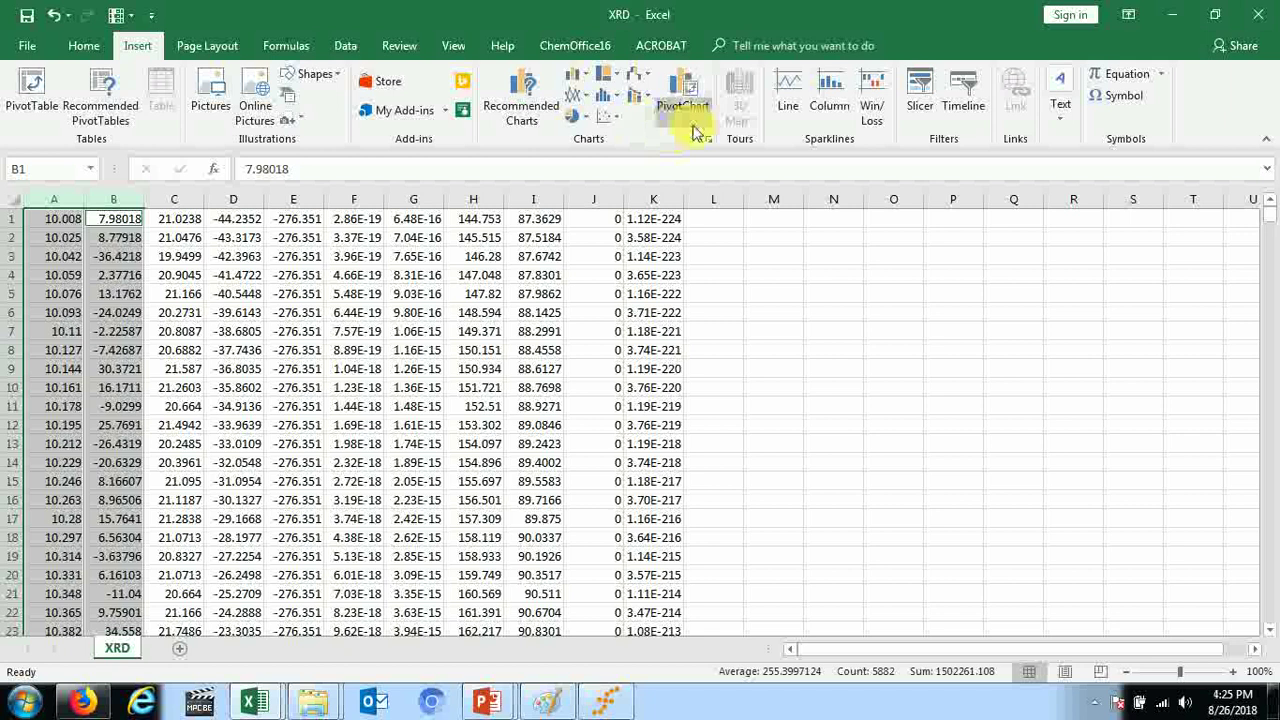
pyautogui.click(620, 122)
pyautogui.click(729, 177)
pyautogui.moveTo(737, 287); pyautogui.dragTo(1033, 255)
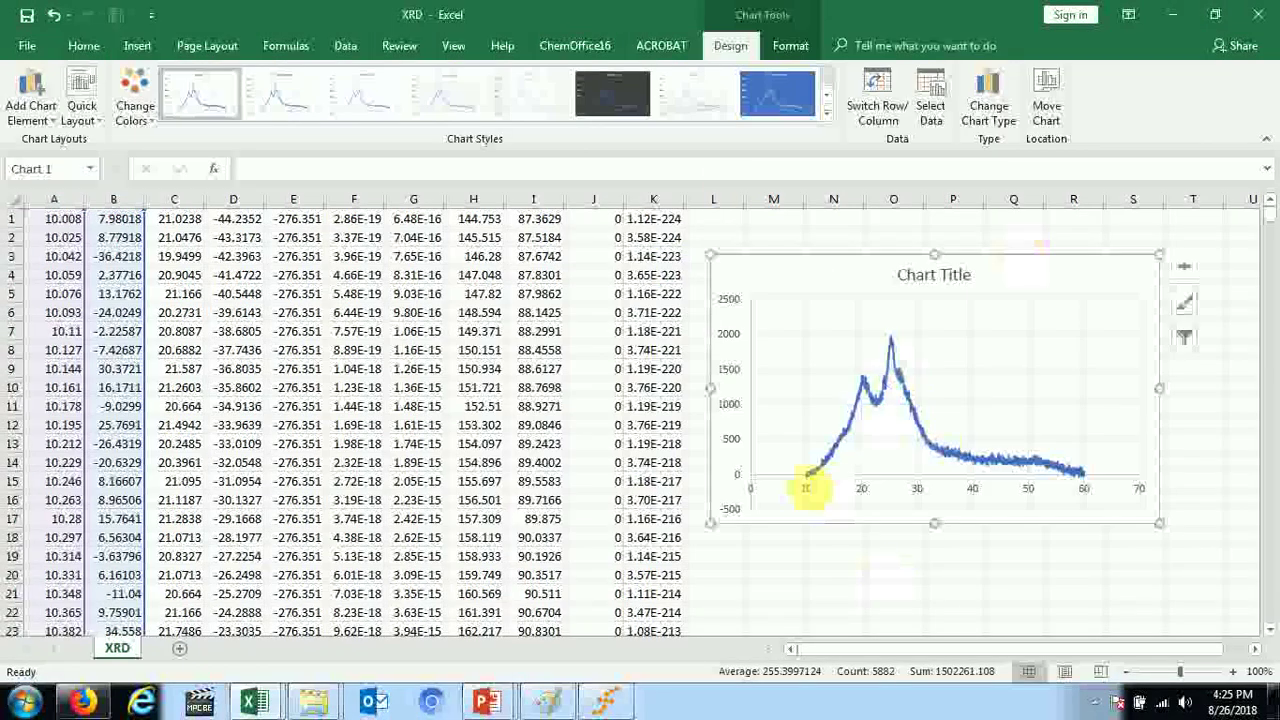
# - Change the chart's plotted series to column C, then to column D
pyautogui.moveTo(1085, 483)
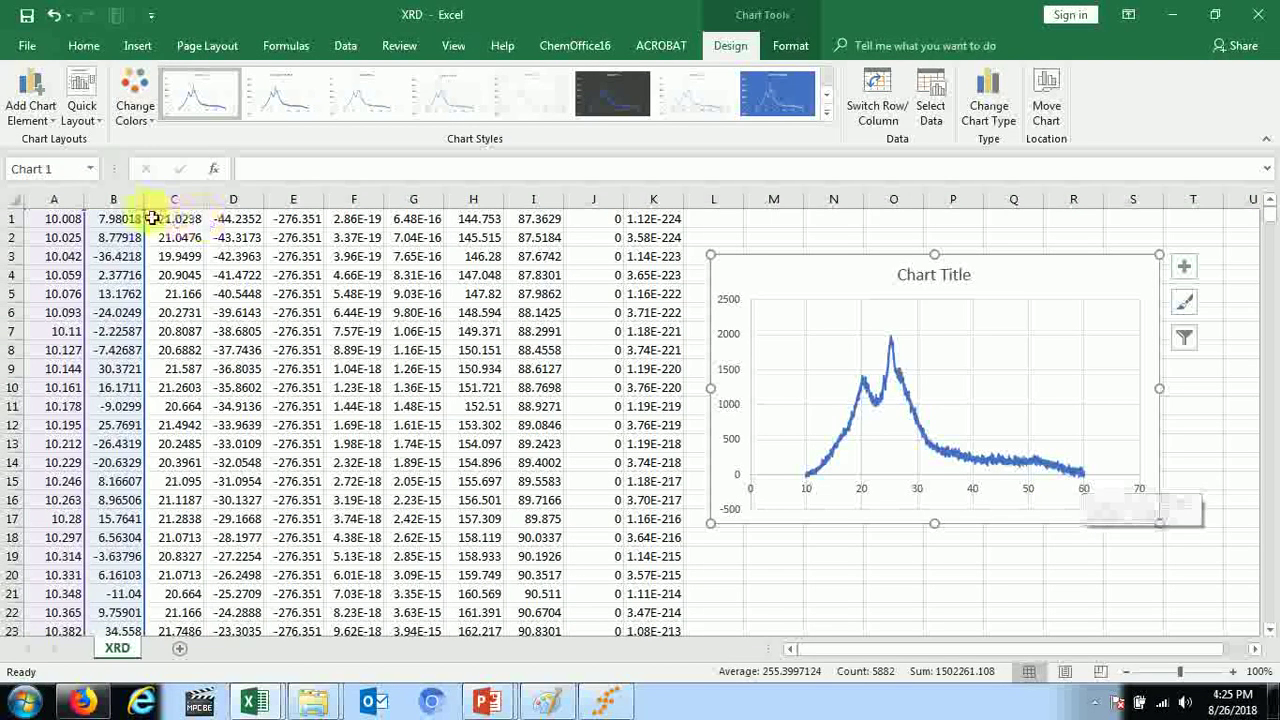
pyautogui.moveTo(146, 213); pyautogui.dragTo(206, 222)
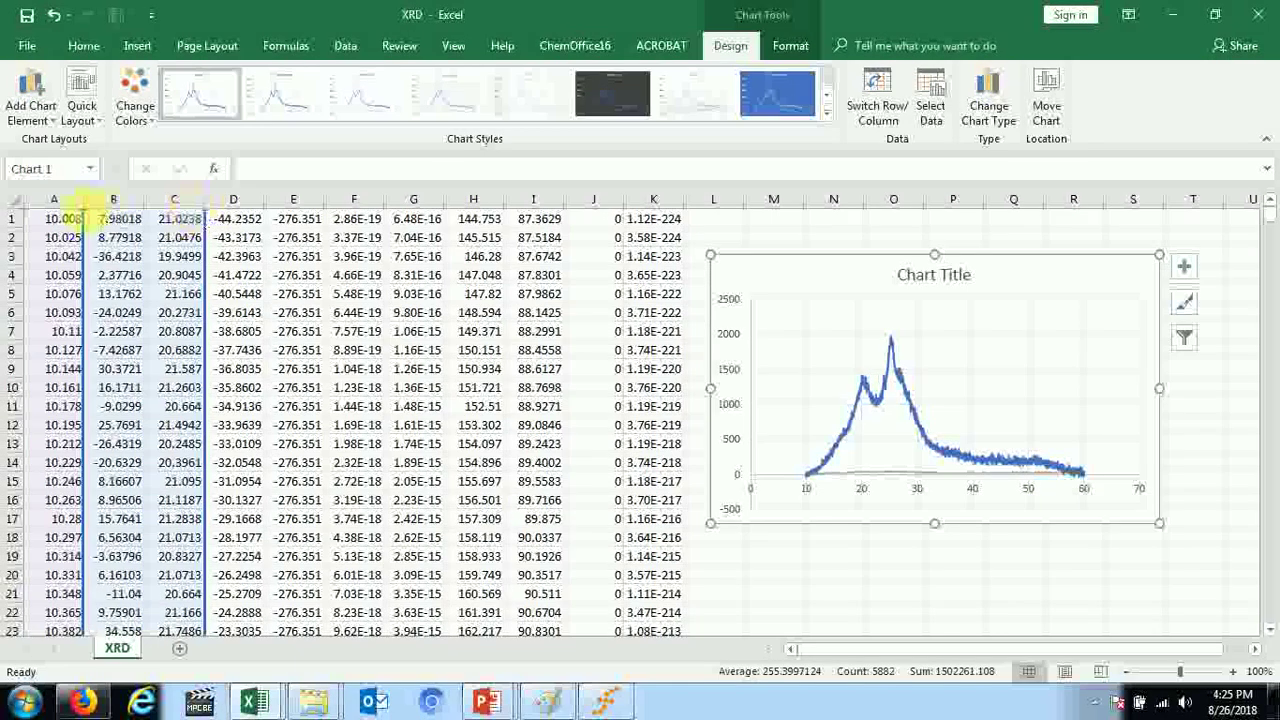
pyautogui.moveTo(83, 210); pyautogui.dragTo(135, 217)
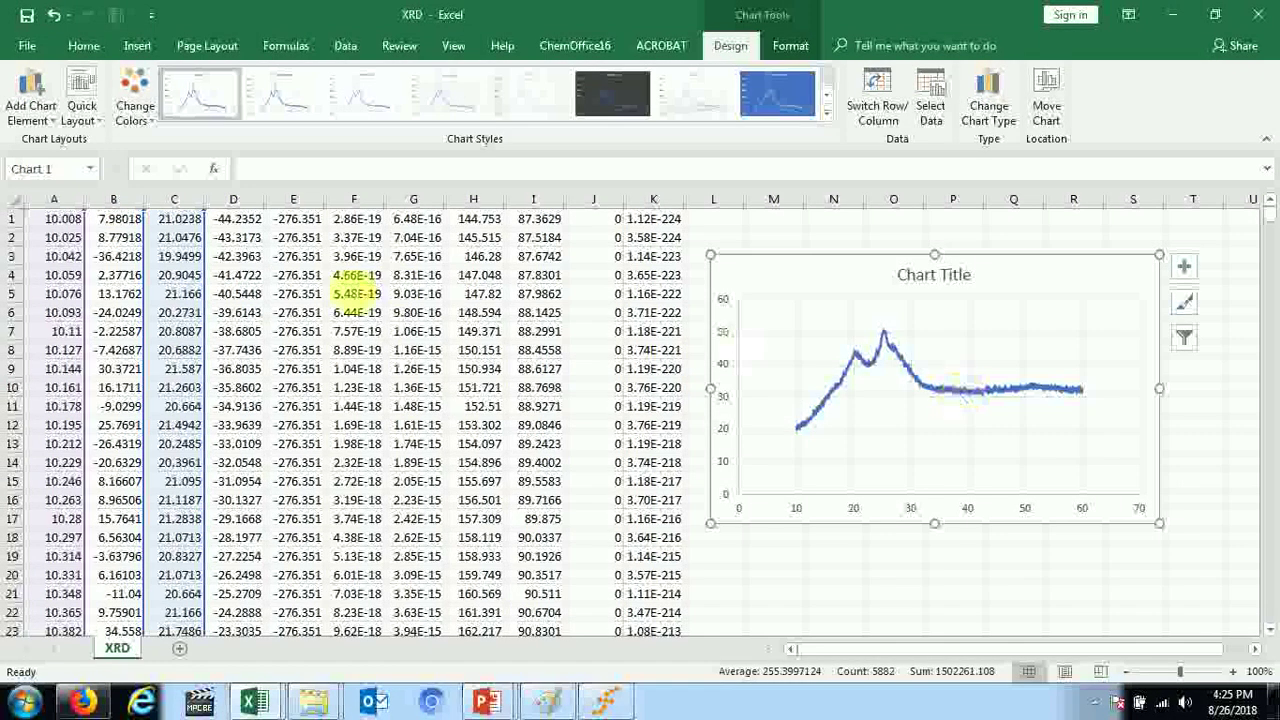
pyautogui.moveTo(200, 218)
pyautogui.mouseDown()
pyautogui.moveTo(245, 214)
pyautogui.moveTo(180, 216)
pyautogui.mouseUp()
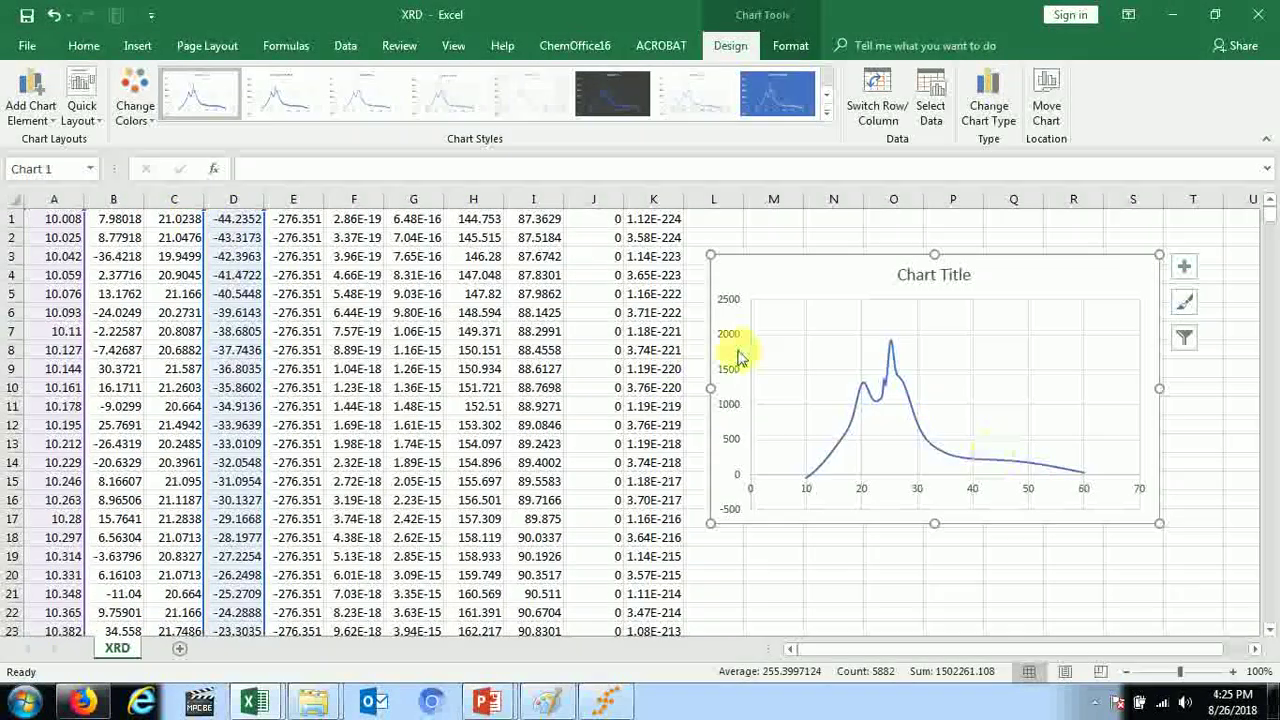
# - Change the chart's plotted series to column E only, then delete the chart
pyautogui.moveTo(270, 211); pyautogui.dragTo(192, 214)
pyautogui.click(192, 214)
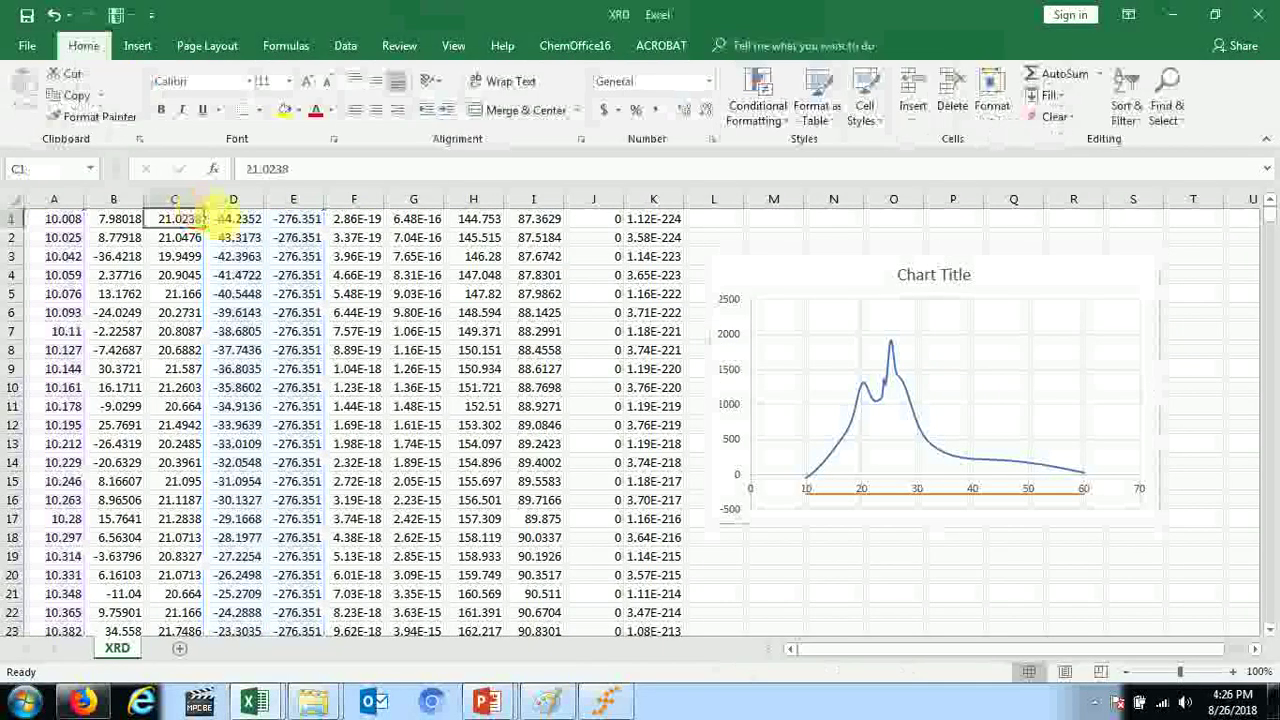
pyautogui.click(903, 390)
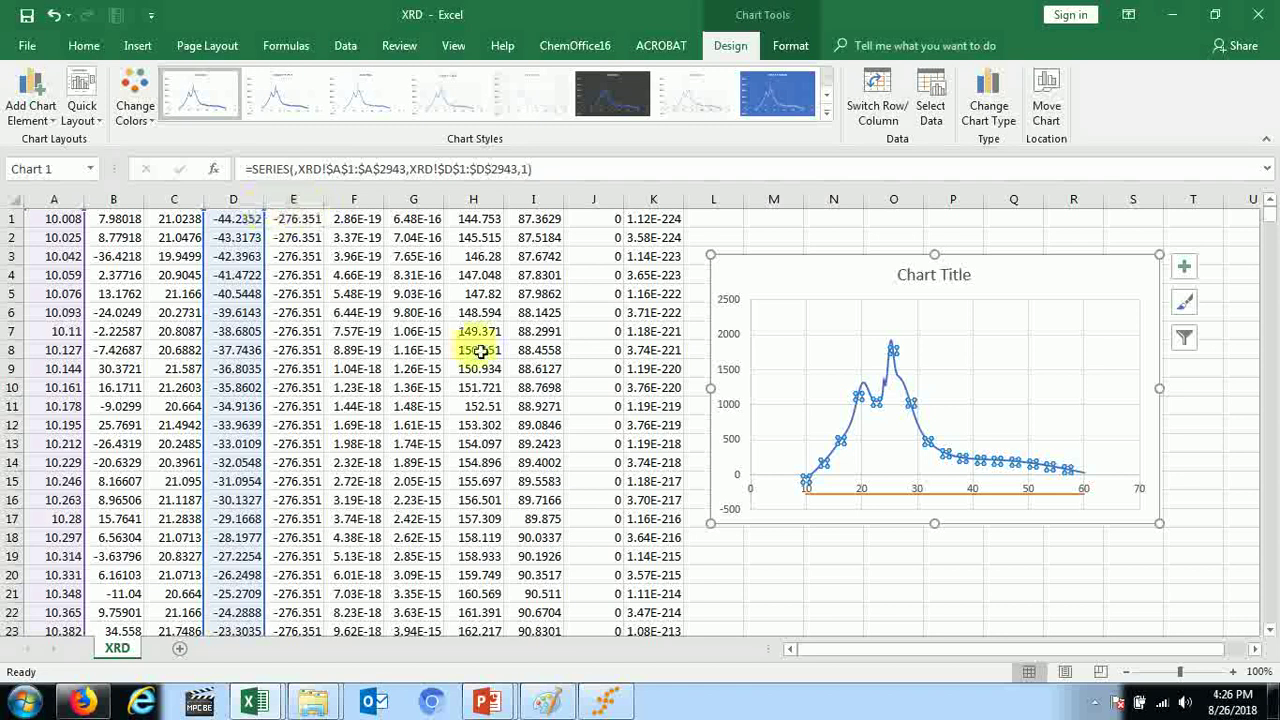
pyautogui.click(914, 556)
pyautogui.click(845, 285)
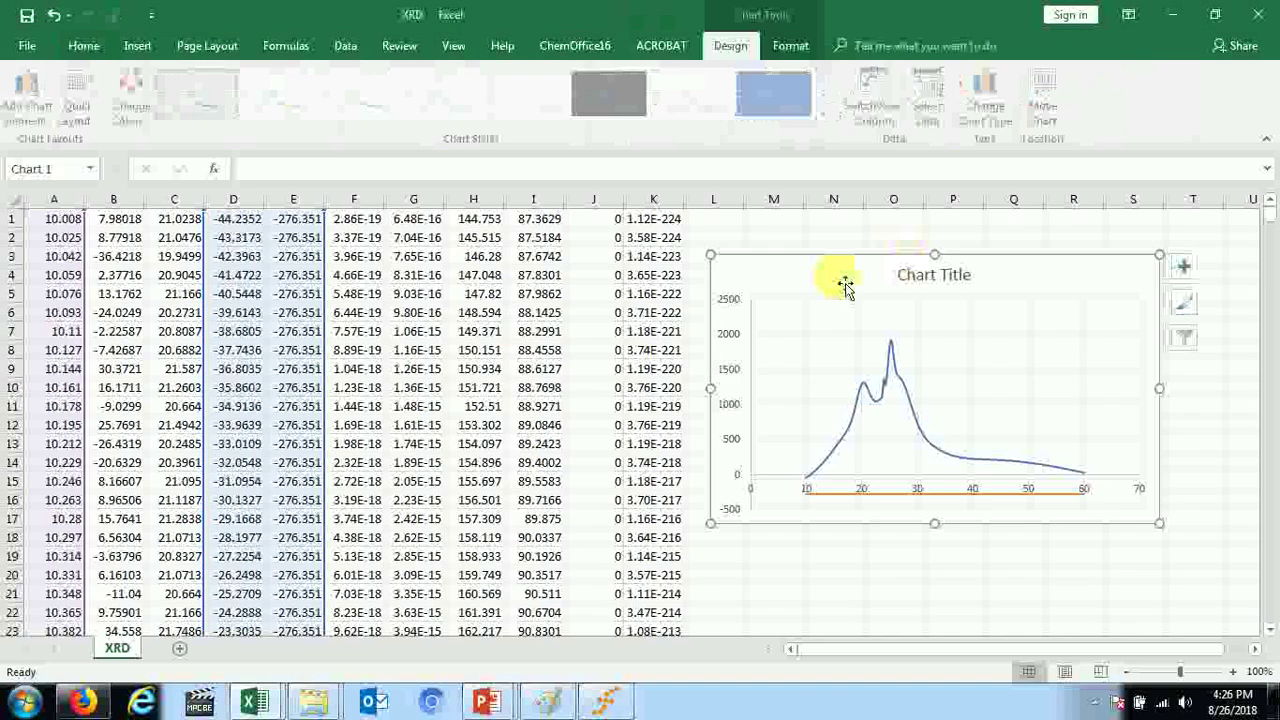
pyautogui.moveTo(215, 222); pyautogui.dragTo(250, 219)
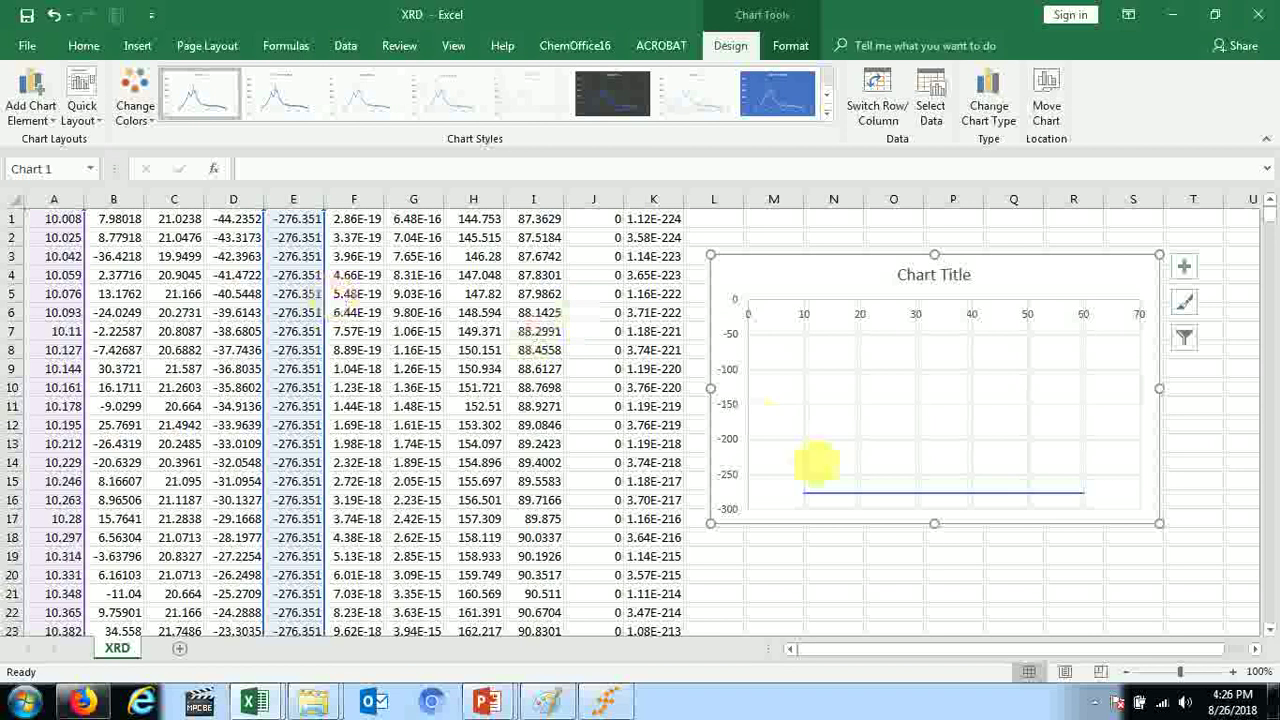
pyautogui.click(414, 333)
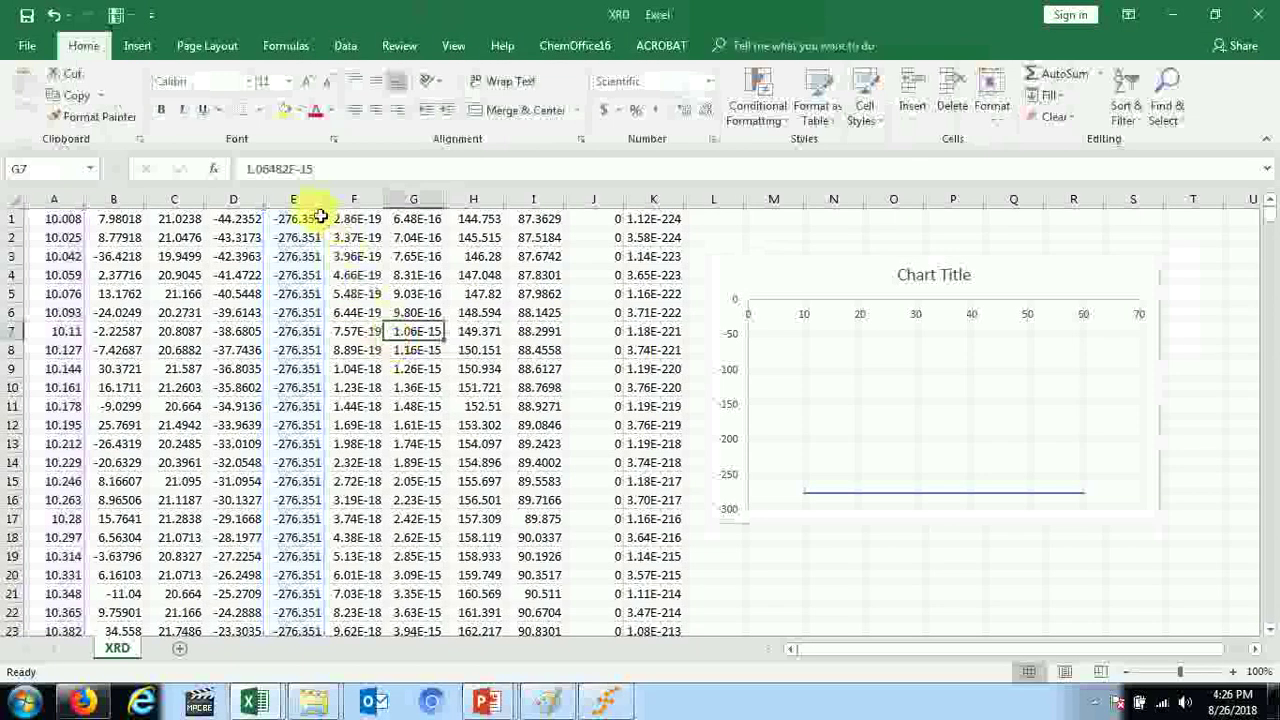
pyautogui.click(425, 460)
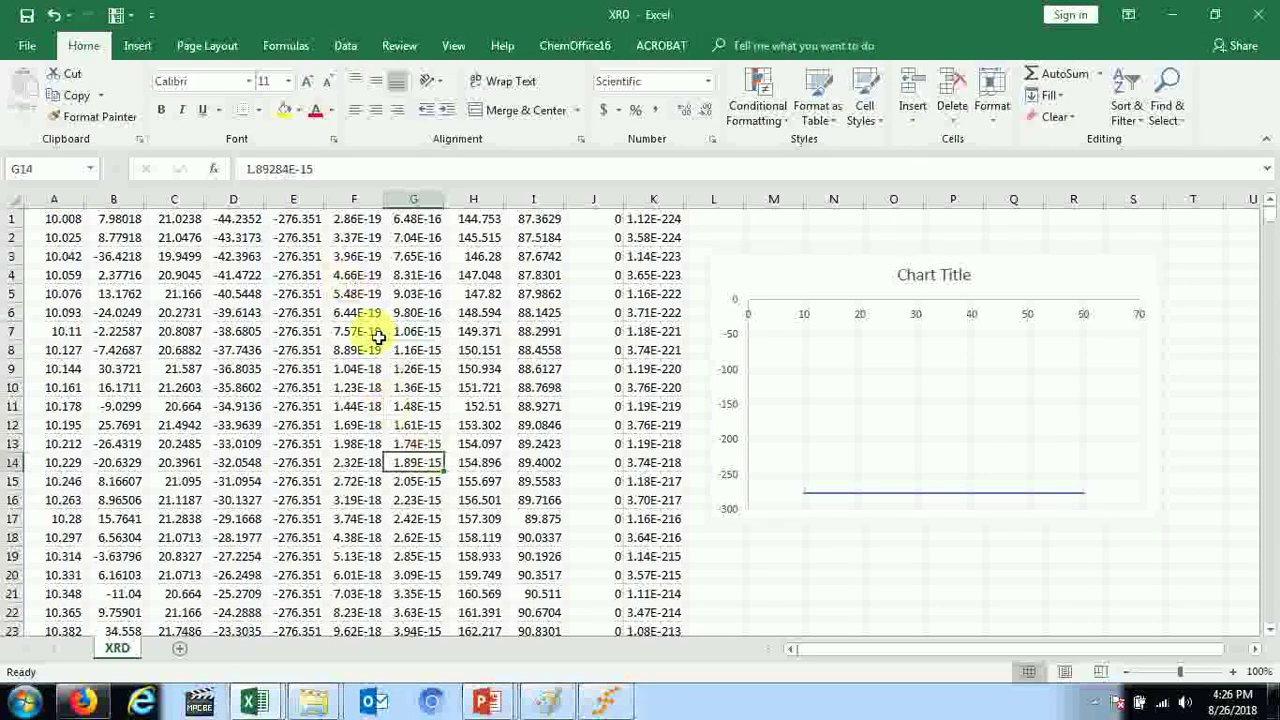
pyautogui.click(875, 265)
pyautogui.press('Delete')
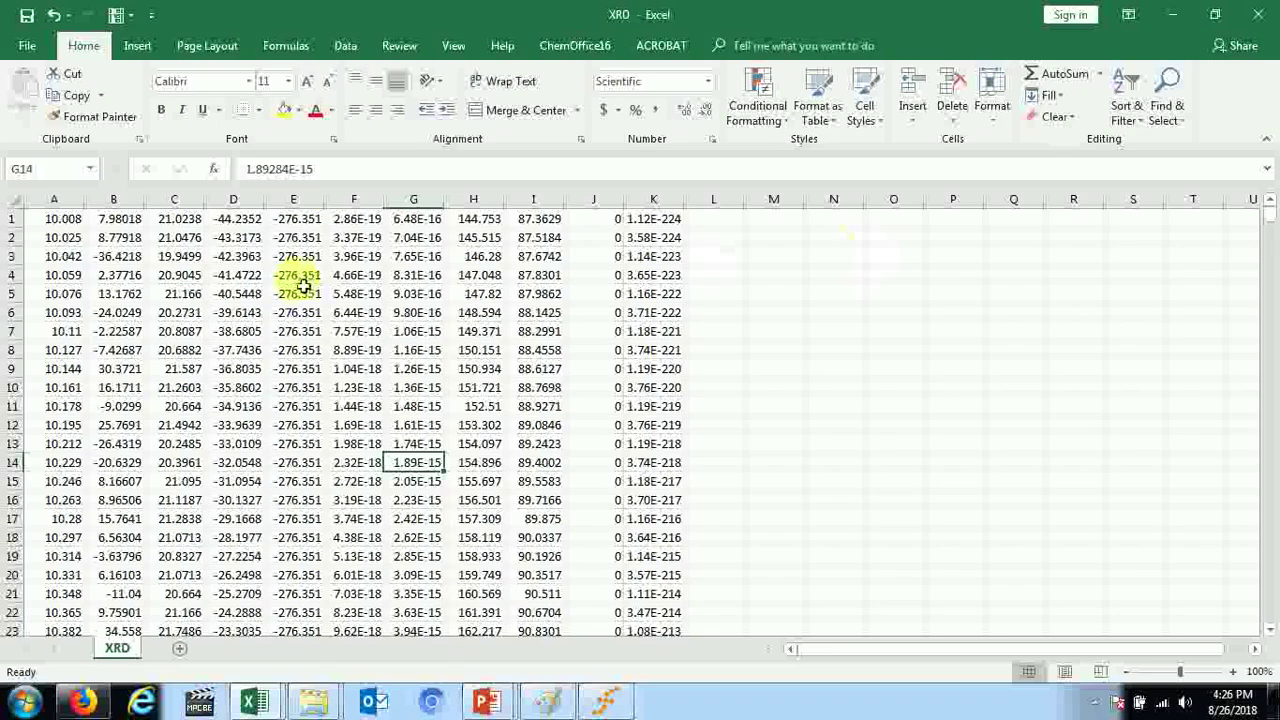
# - Plot column F against column A as a smooth-line scatter chart without markers, move it off the data and enlarge it
pyautogui.click(53, 200)
pyautogui.keyDown('ctrl'); pyautogui.click(358, 205); pyautogui.keyUp('ctrl')
pyautogui.click(138, 46)
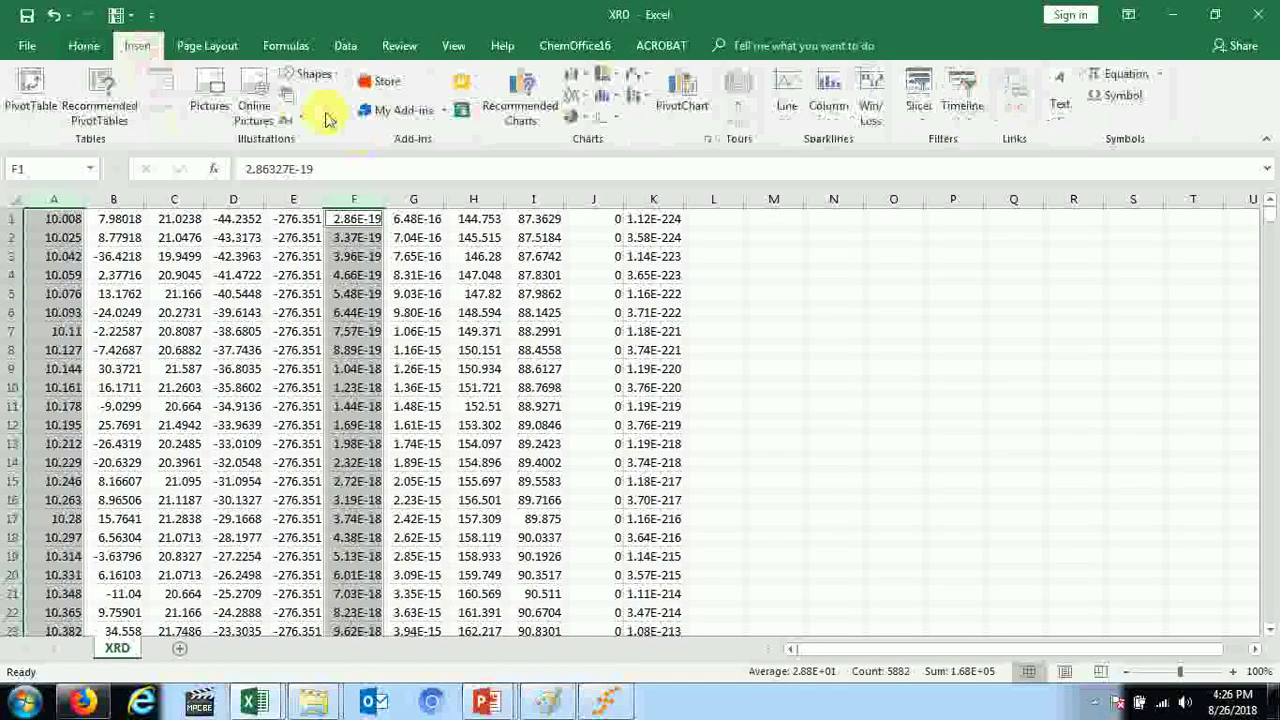
pyautogui.click(612, 115)
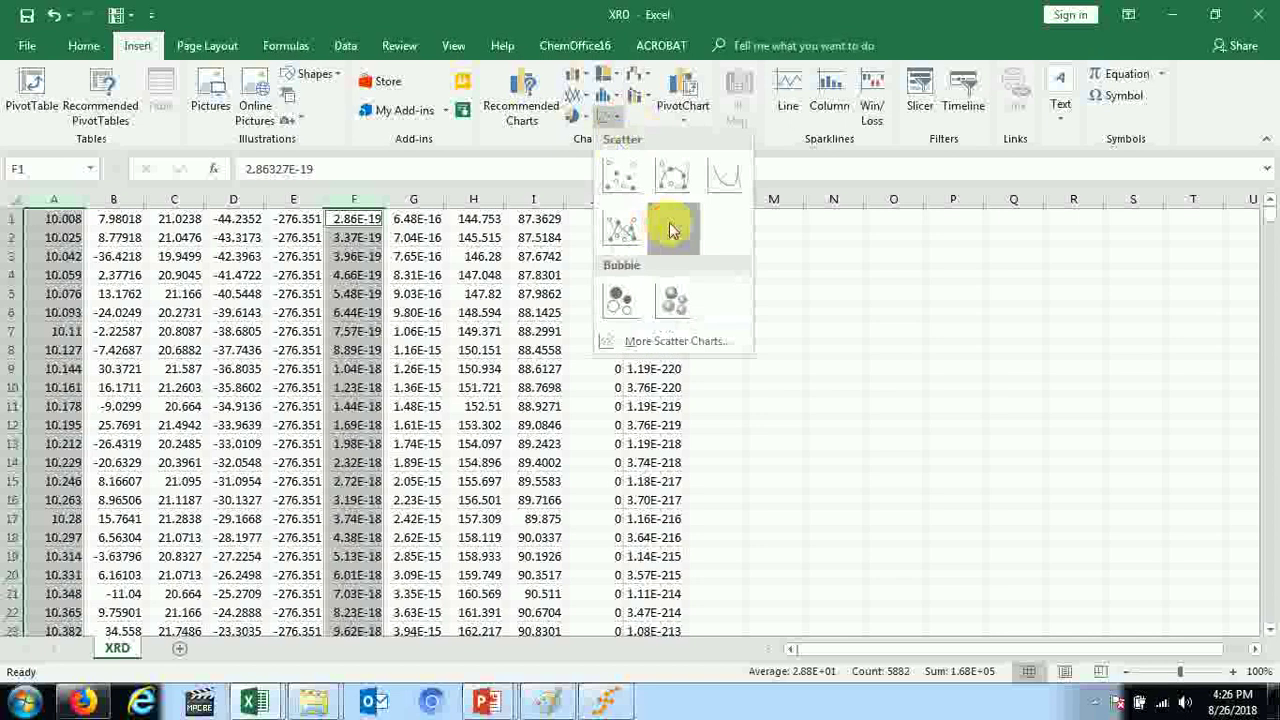
pyautogui.click(727, 178)
pyautogui.moveTo(681, 299); pyautogui.dragTo(982, 292)
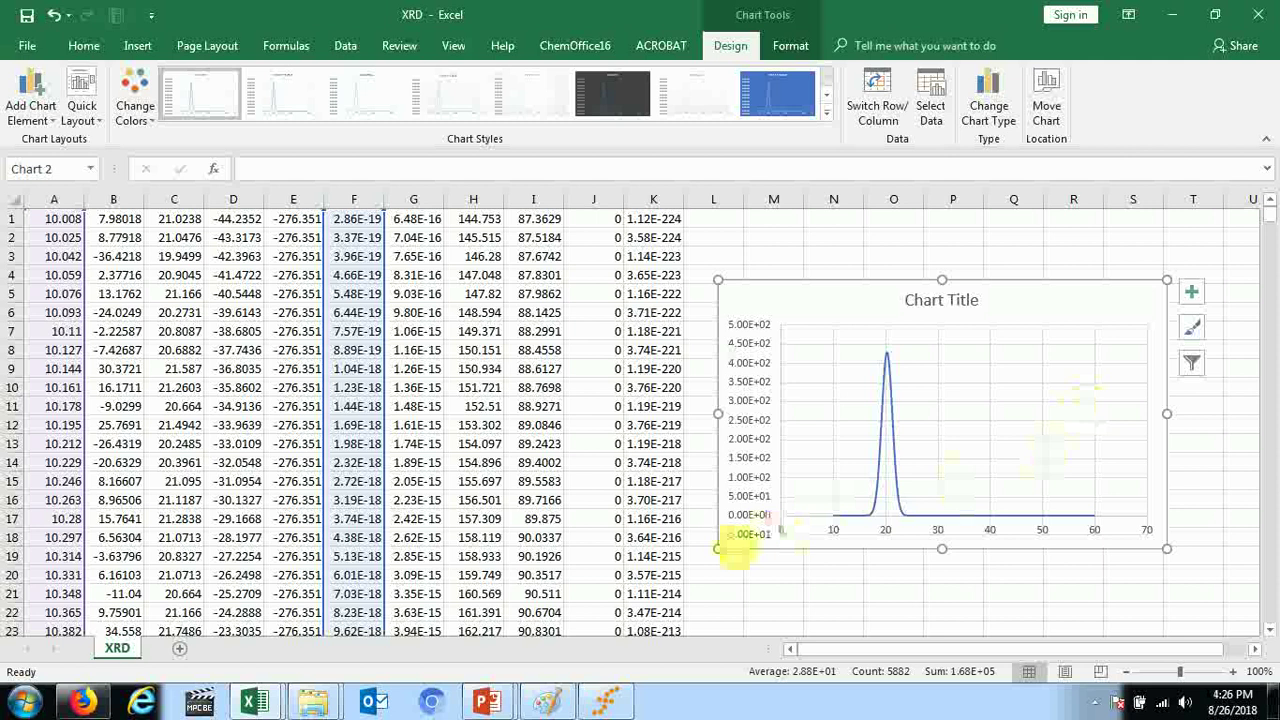
pyautogui.moveTo(724, 556); pyautogui.dragTo(509, 491)
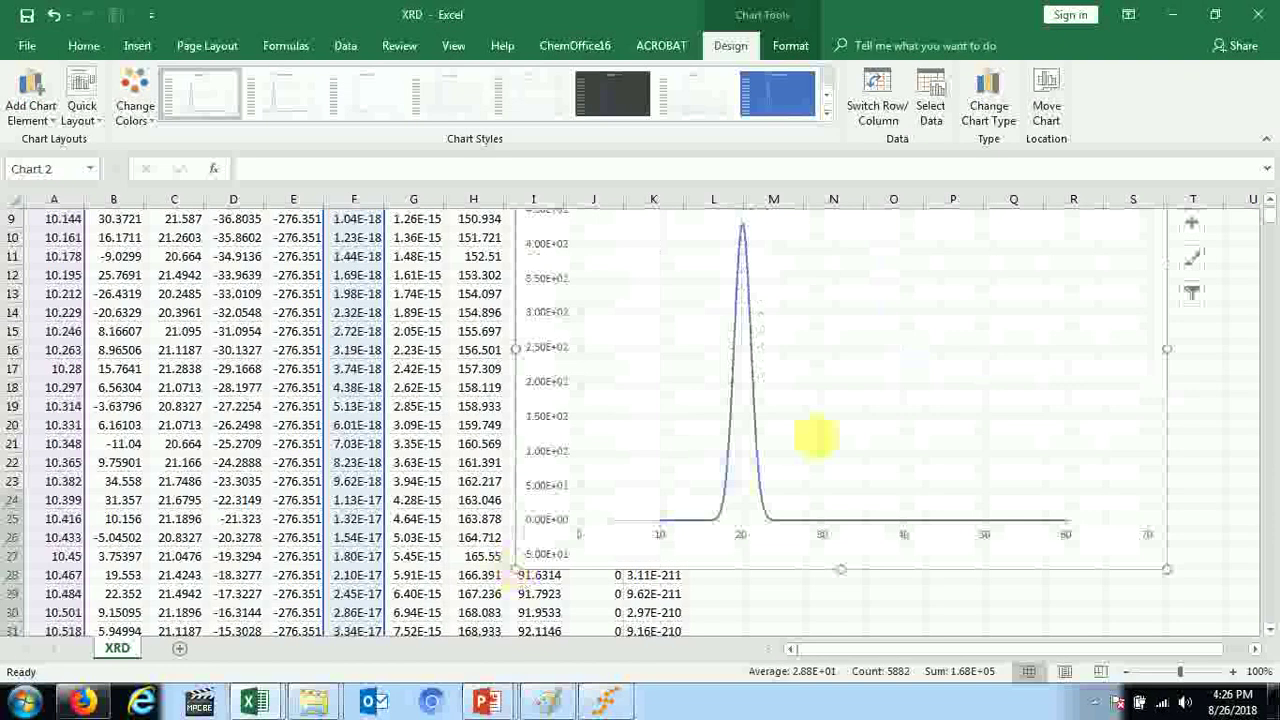
pyautogui.click(1259, 414)
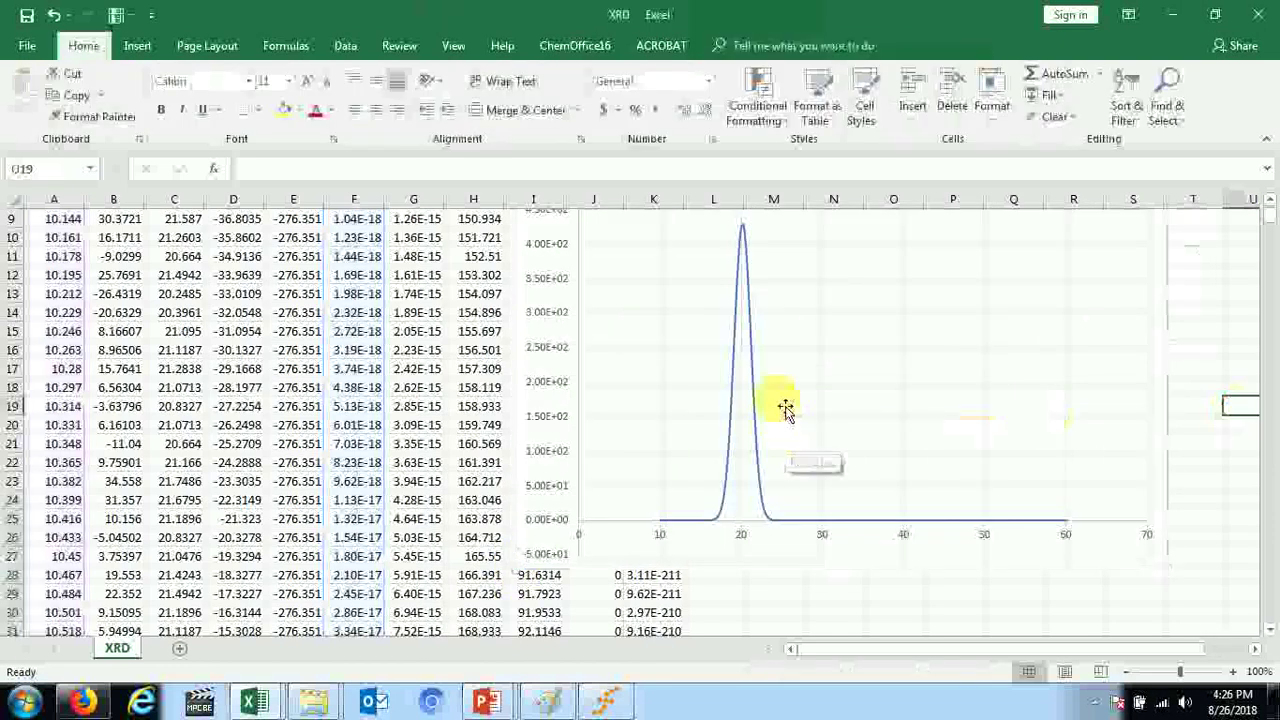
pyautogui.scroll(1, 814, 268)
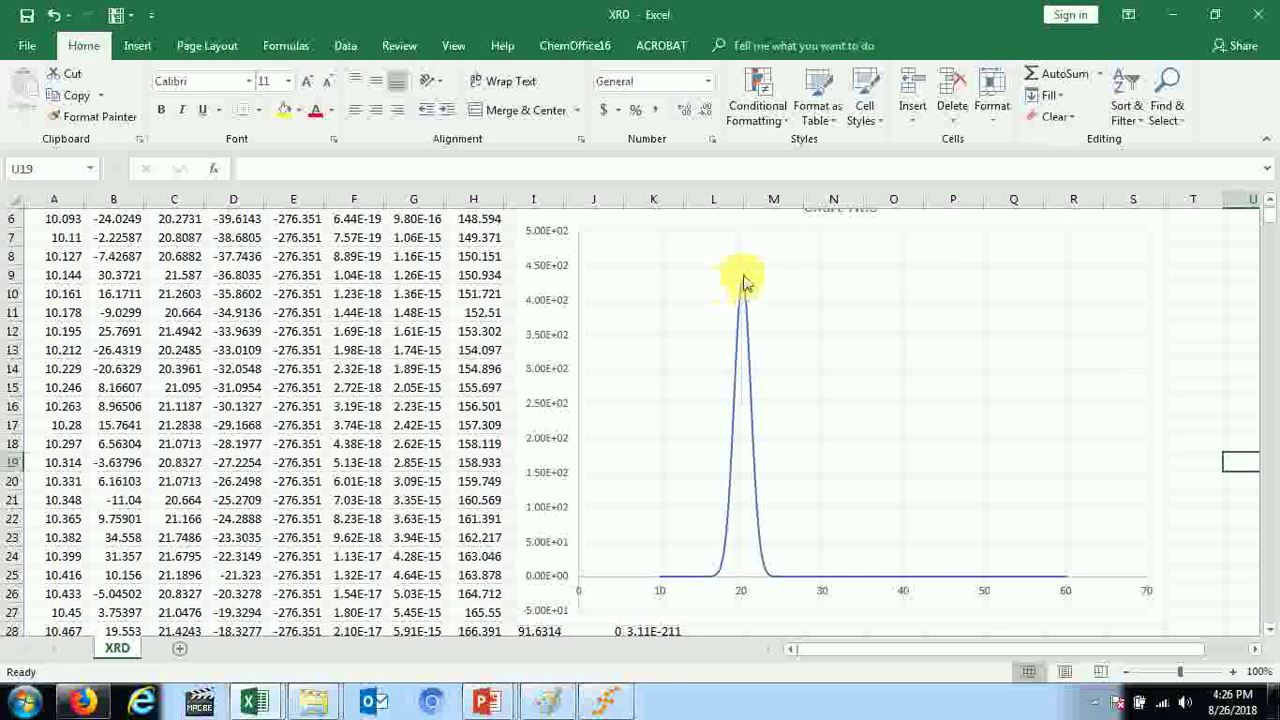
# - Read the peak position on the chart and enter 20.3 as the first 2θ value in cell A4 of the Analysis workbook
pyautogui.moveTo(742, 289)
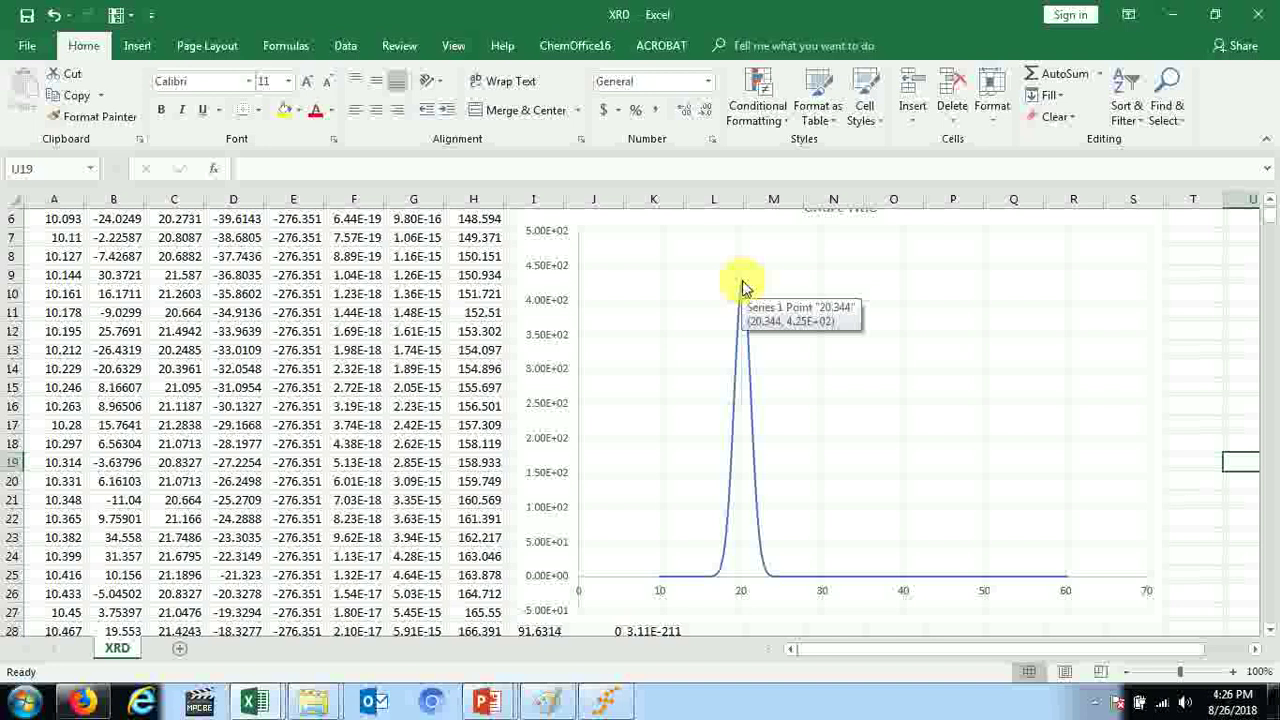
pyautogui.click(258, 704)
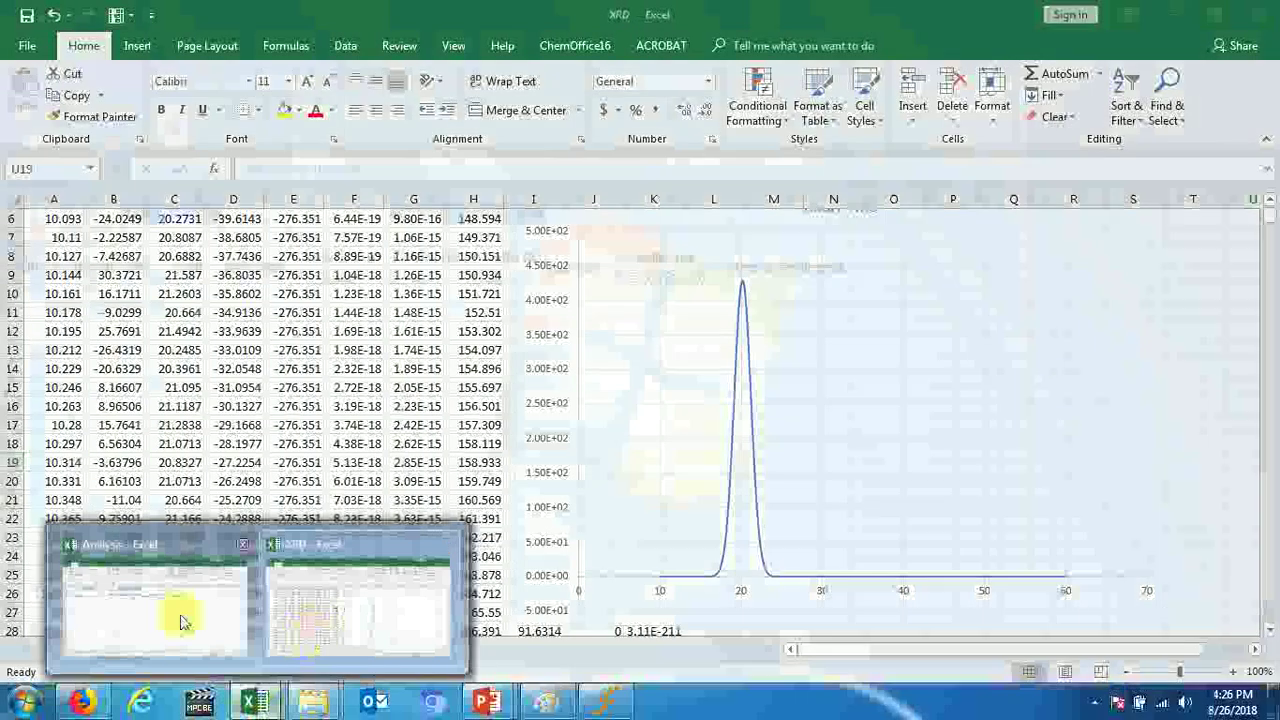
pyautogui.click(180, 617)
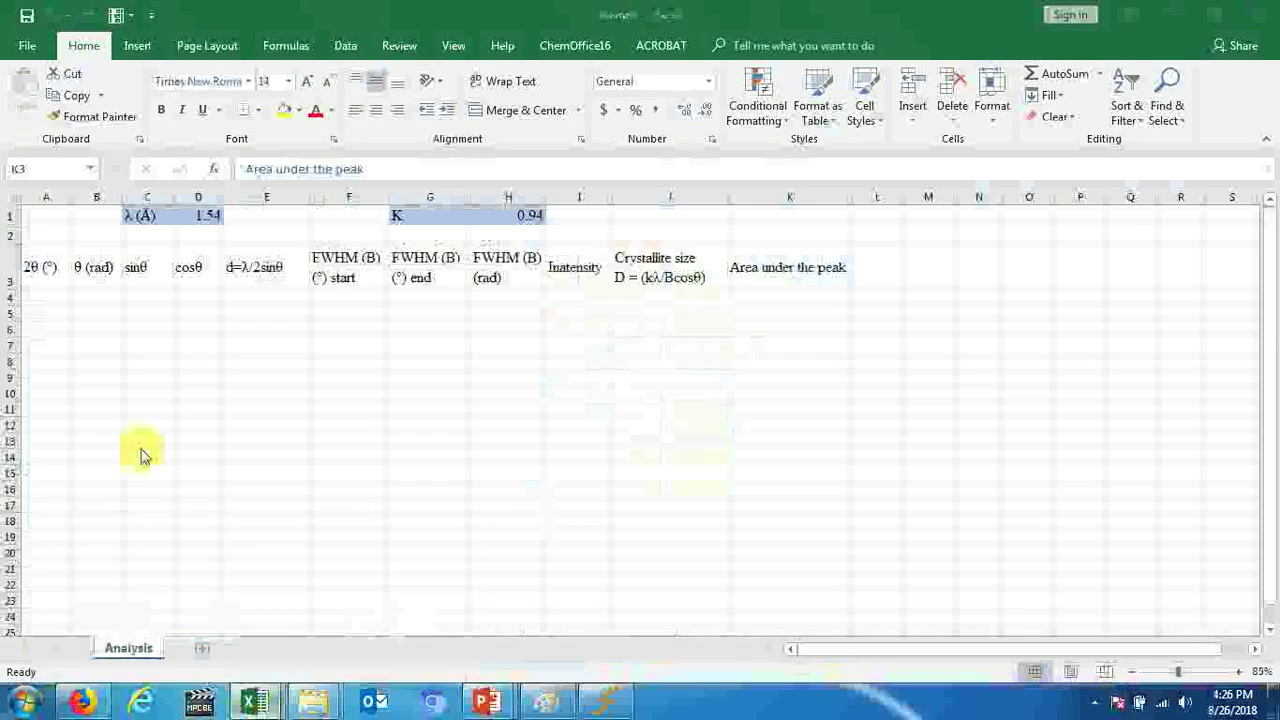
pyautogui.click(56, 302)
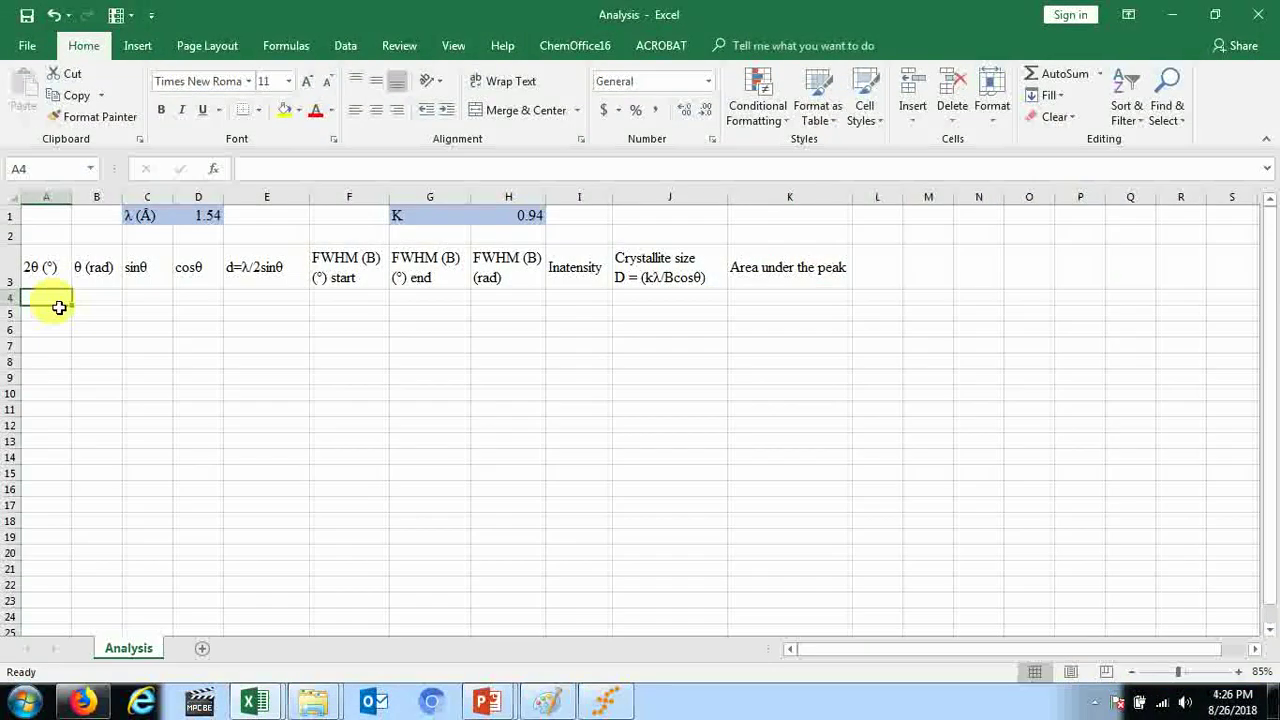
pyautogui.write('20.3')
pyautogui.click(198, 440)
# - Read the peak's maximum intensity on the XRD workbook chart and enter 427 in cell I4 of the Analysis workbook
pyautogui.moveTo(260, 705)
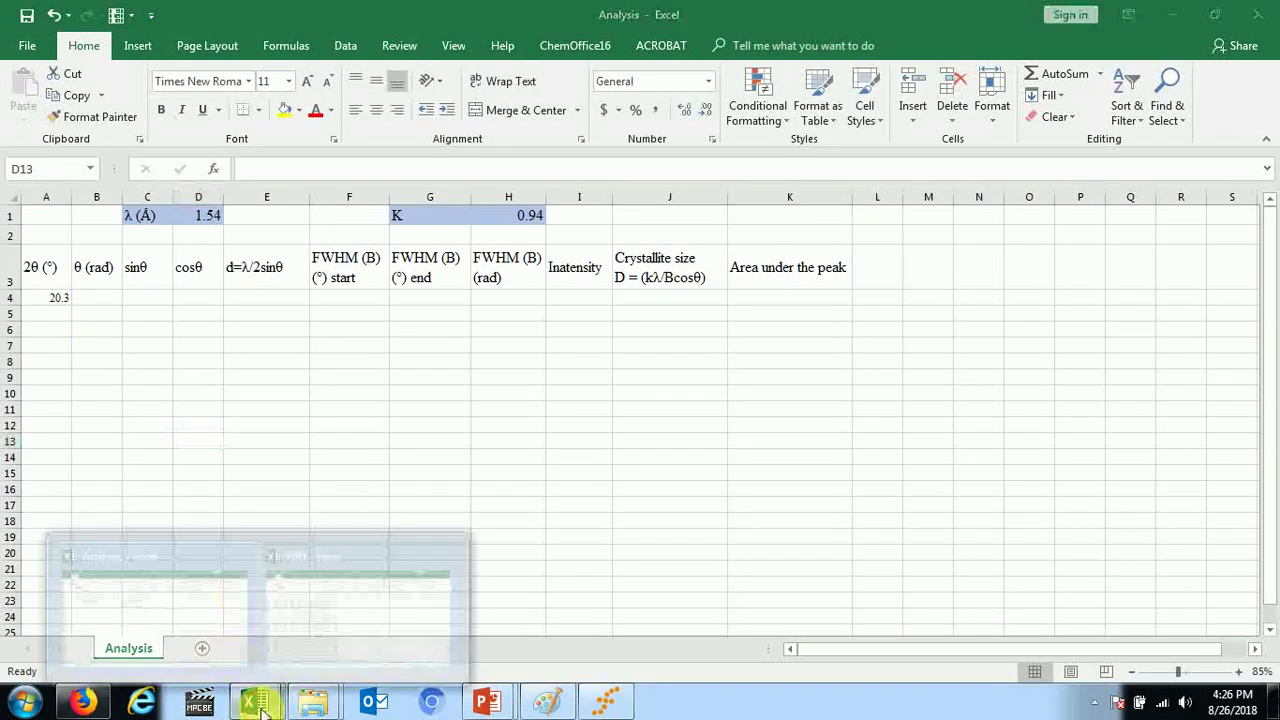
pyautogui.click(400, 623)
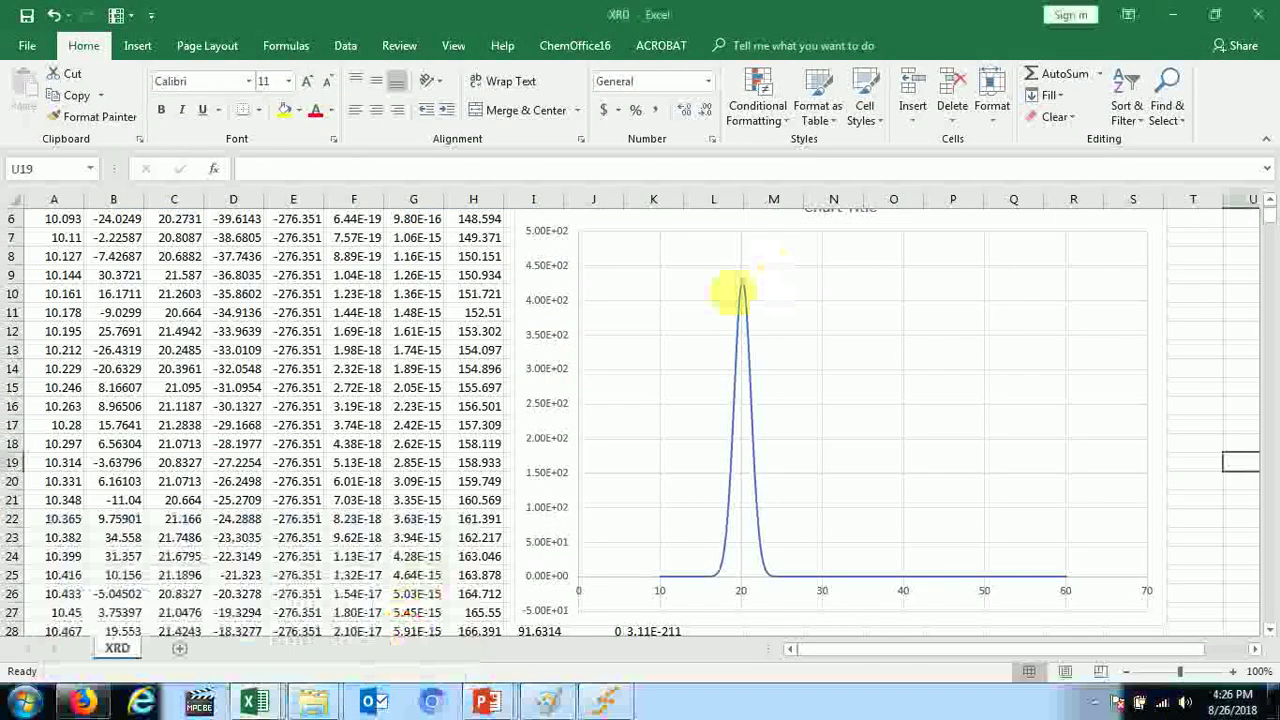
pyautogui.click(746, 252)
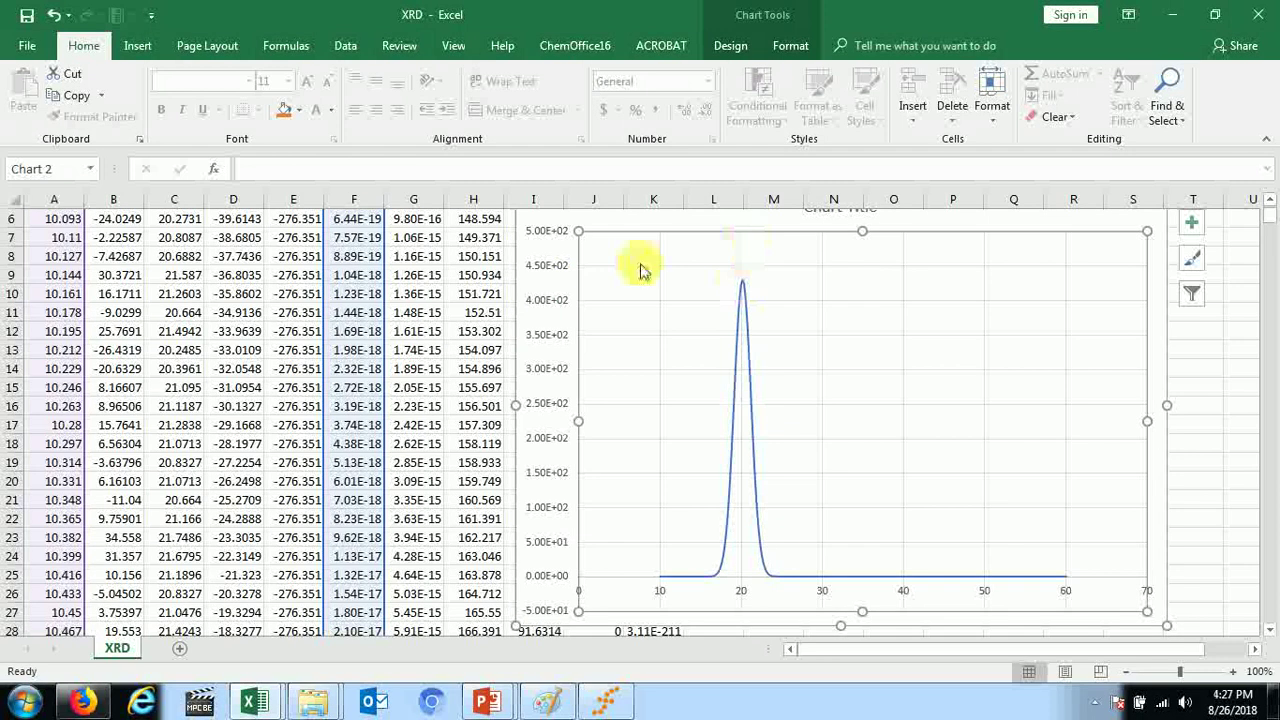
pyautogui.click(515, 287)
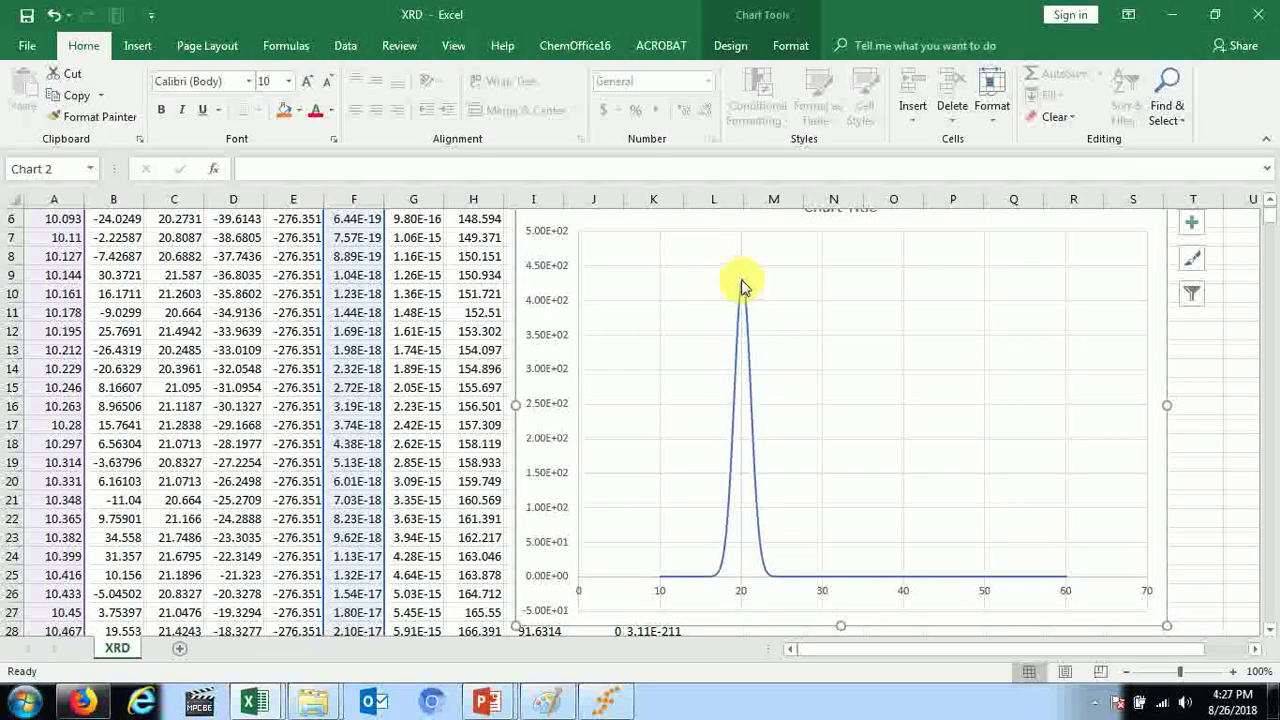
pyautogui.scroll(1, 820, 300)
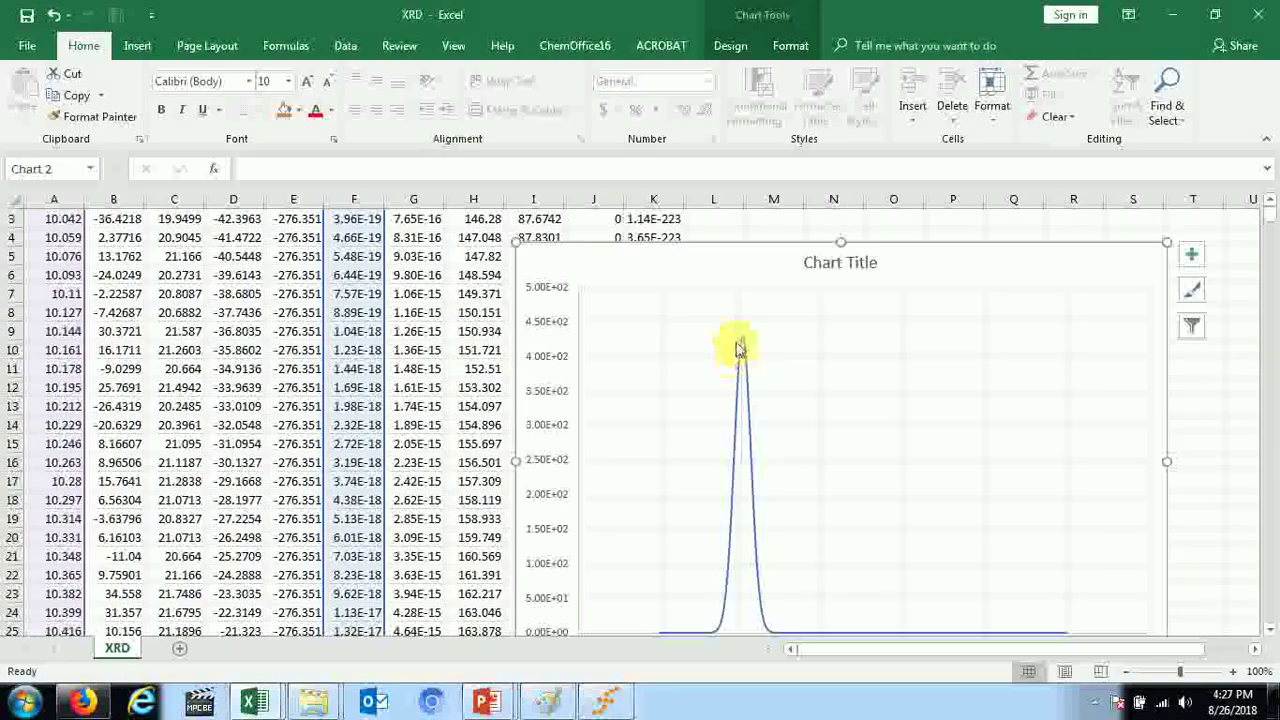
pyautogui.moveTo(742, 344)
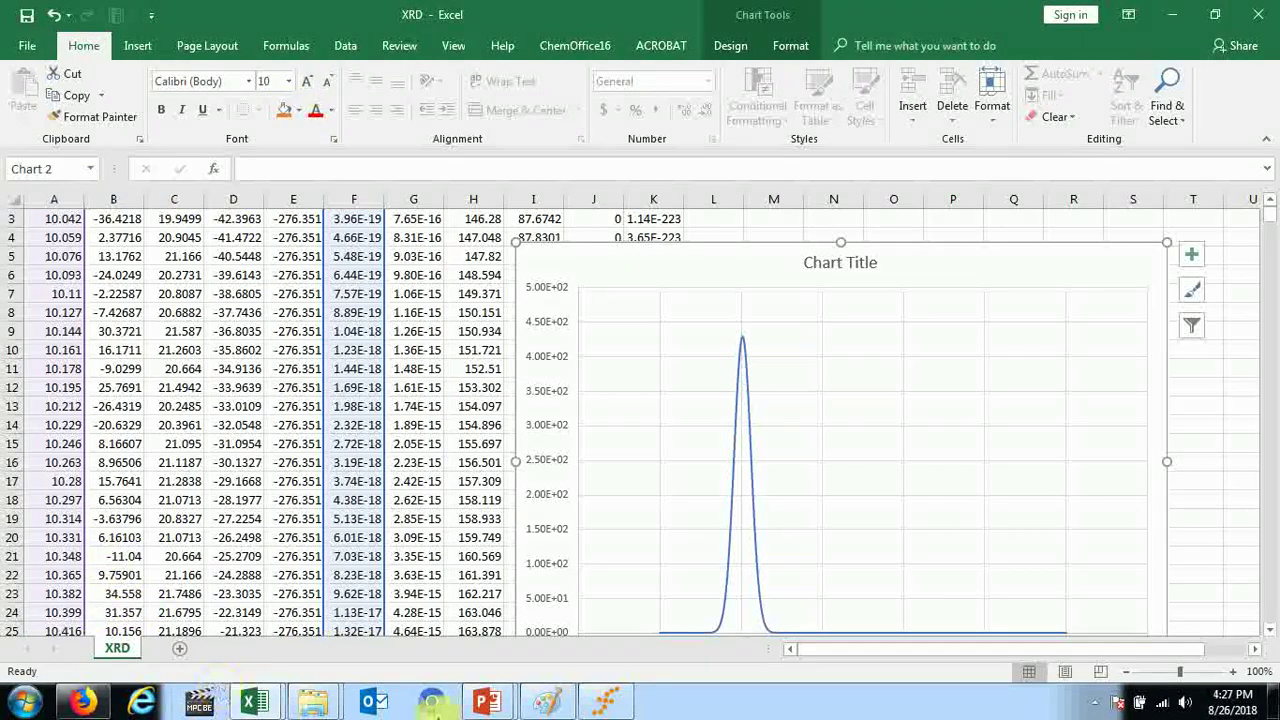
pyautogui.moveTo(255, 703)
pyautogui.click(191, 614)
pyautogui.click(572, 301)
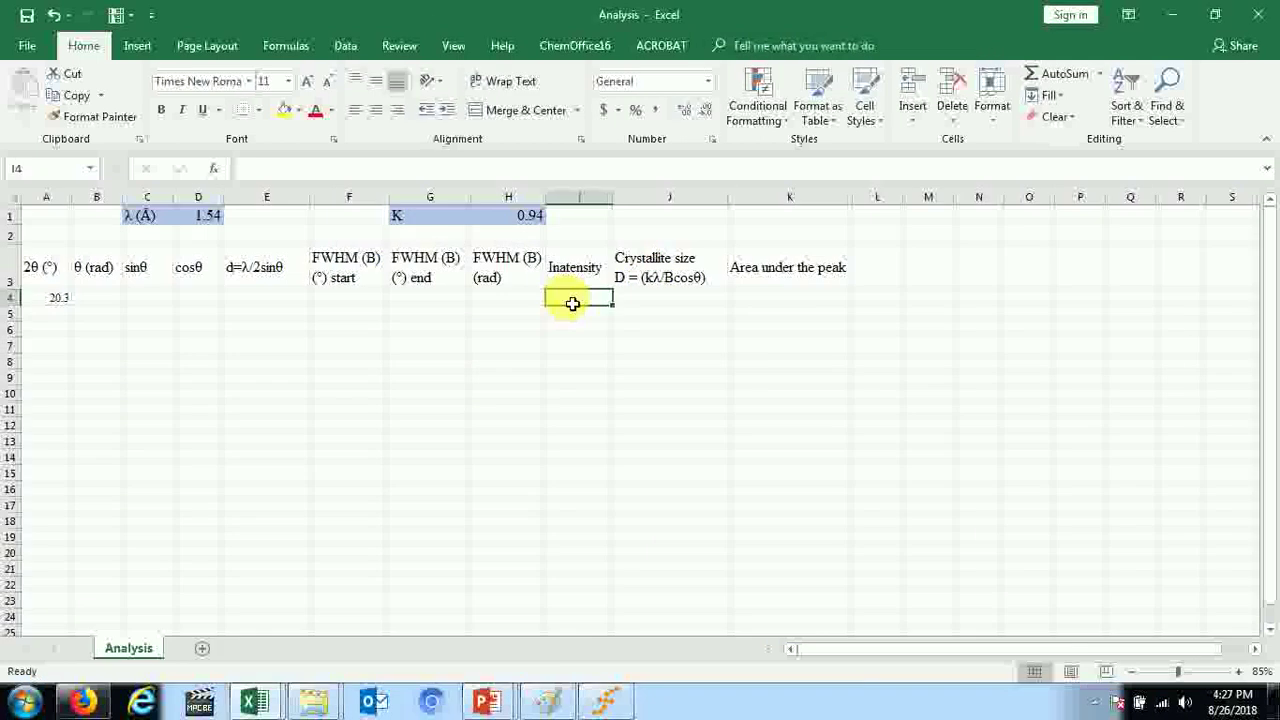
pyautogui.write('727')
pyautogui.click(598, 393)
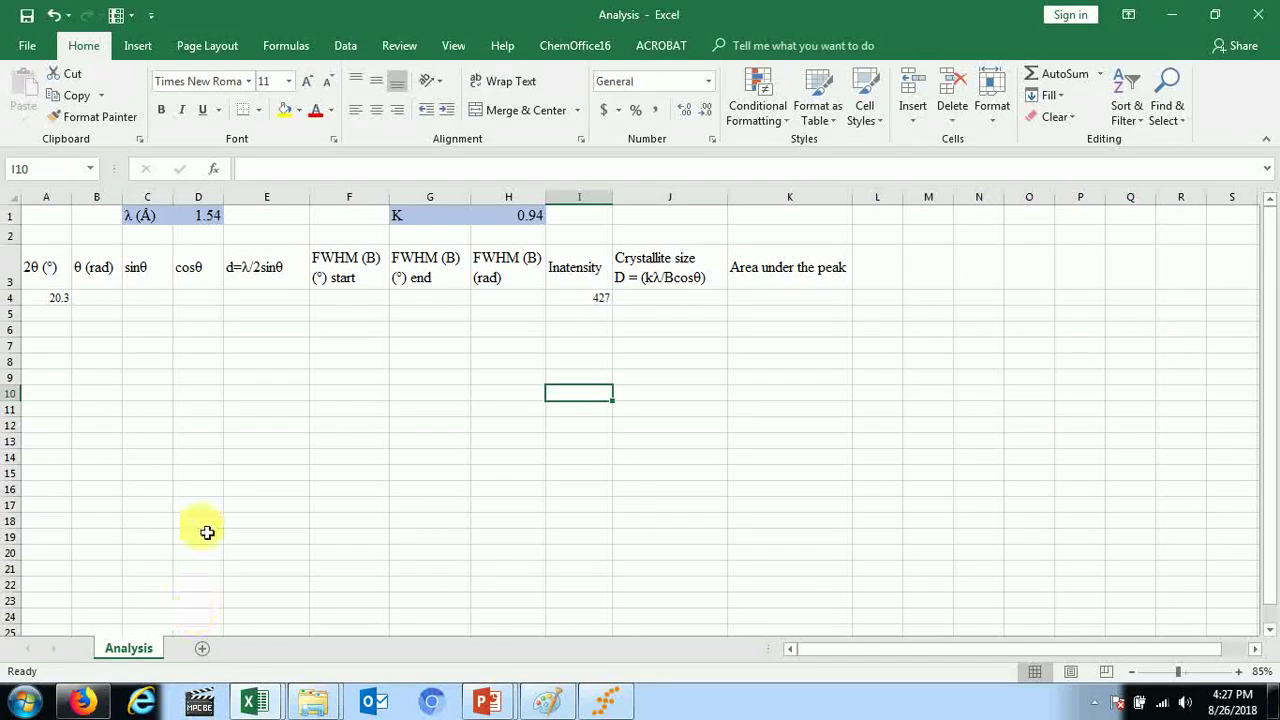
# - Read the 2θ position at half height on the peak's rising side and enter 18.96 in cell G4 of the Analysis workbook
pyautogui.moveTo(255, 705)
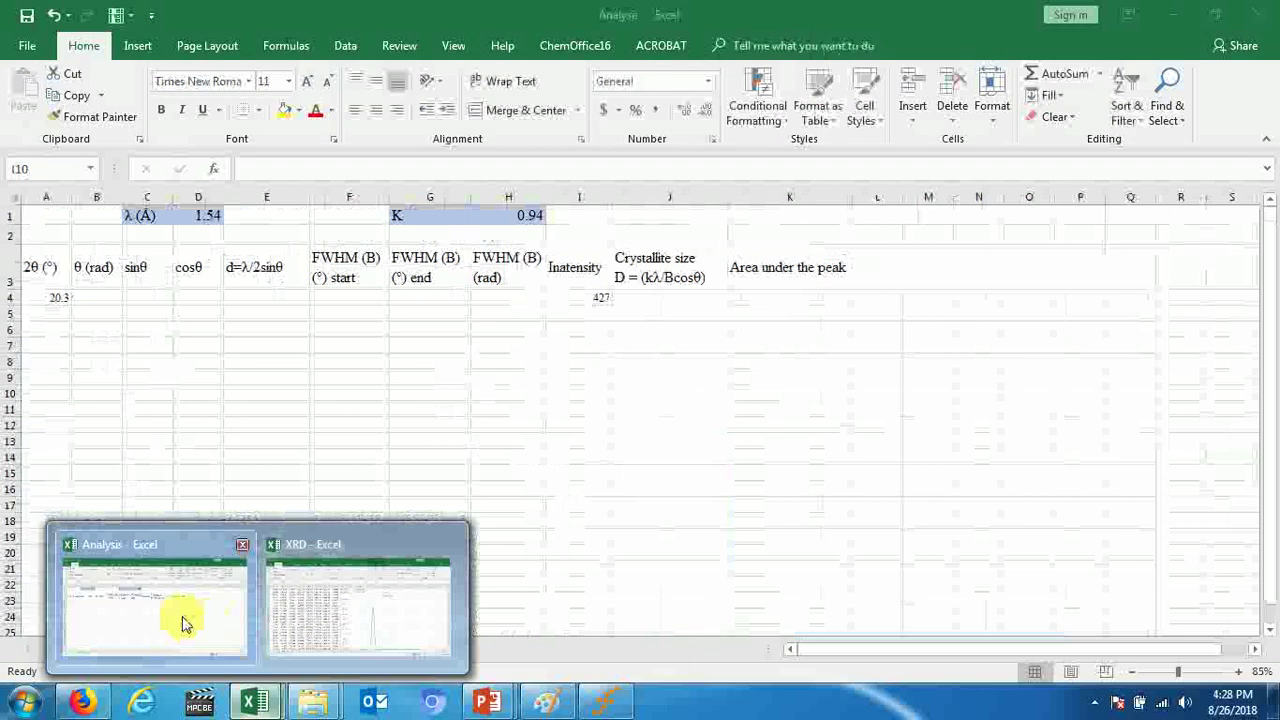
pyautogui.click(305, 620)
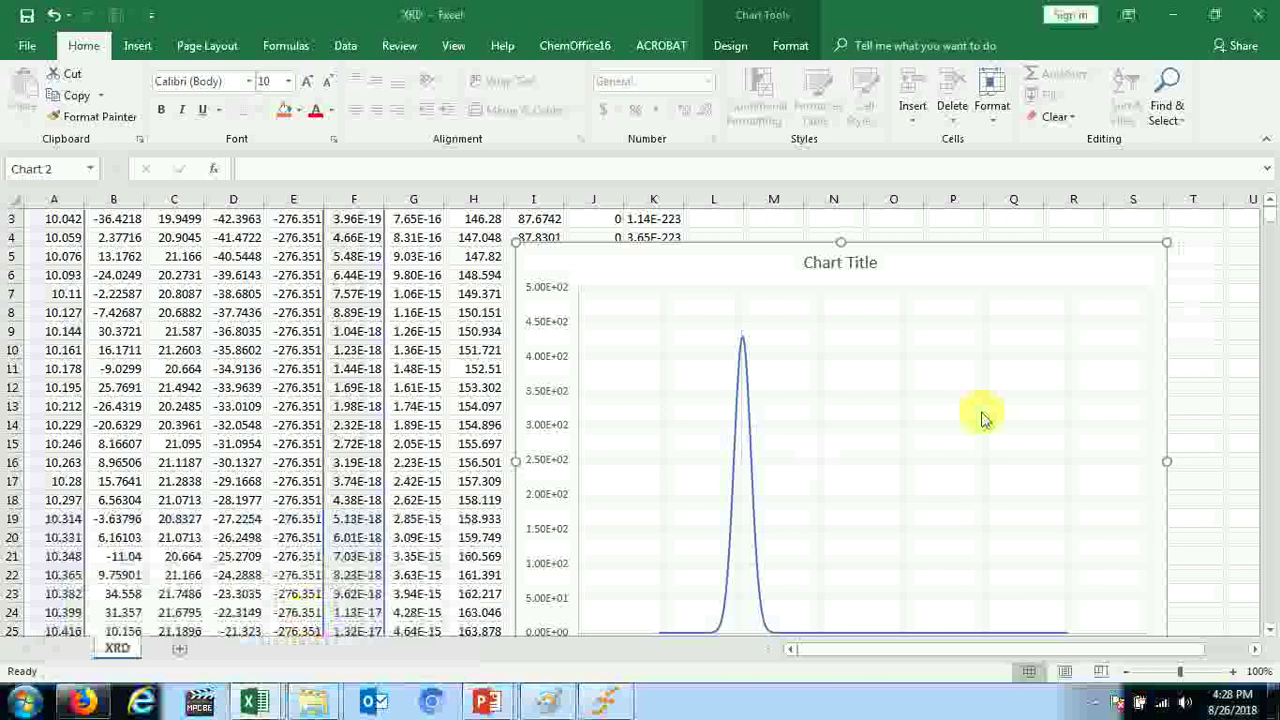
pyautogui.scroll(-3, 980, 418)
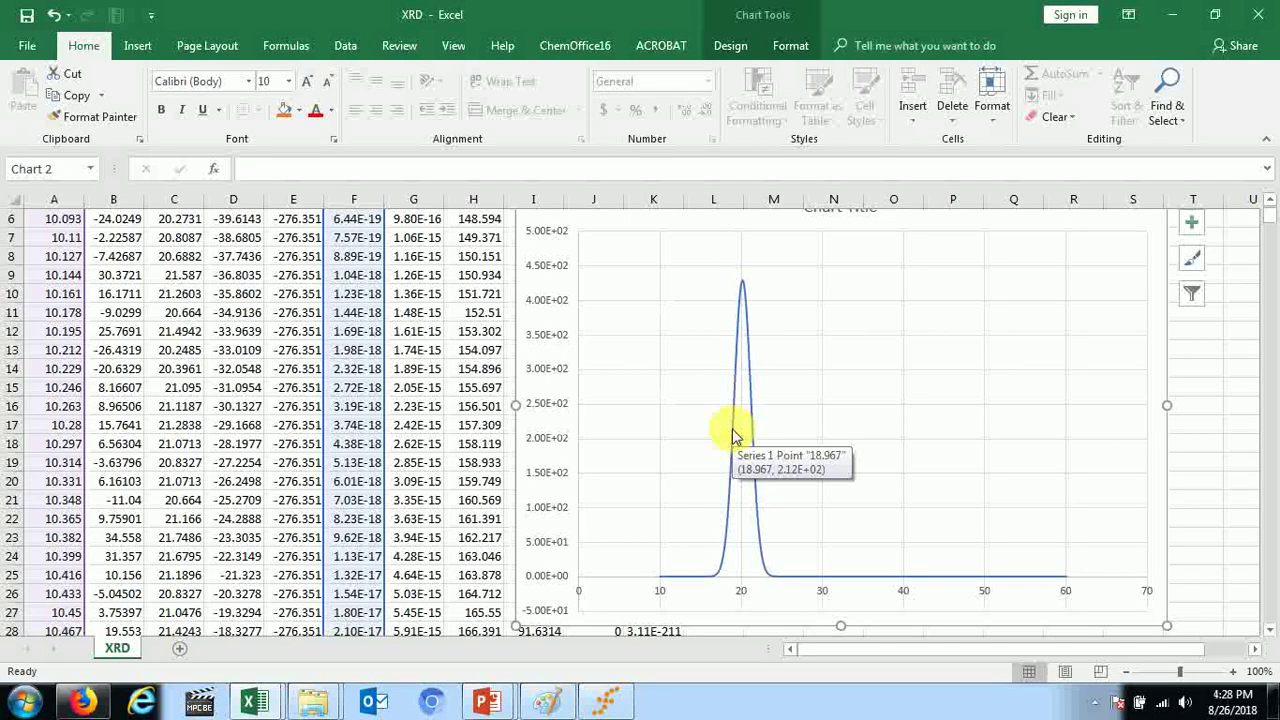
pyautogui.click(267, 683)
pyautogui.click(186, 603)
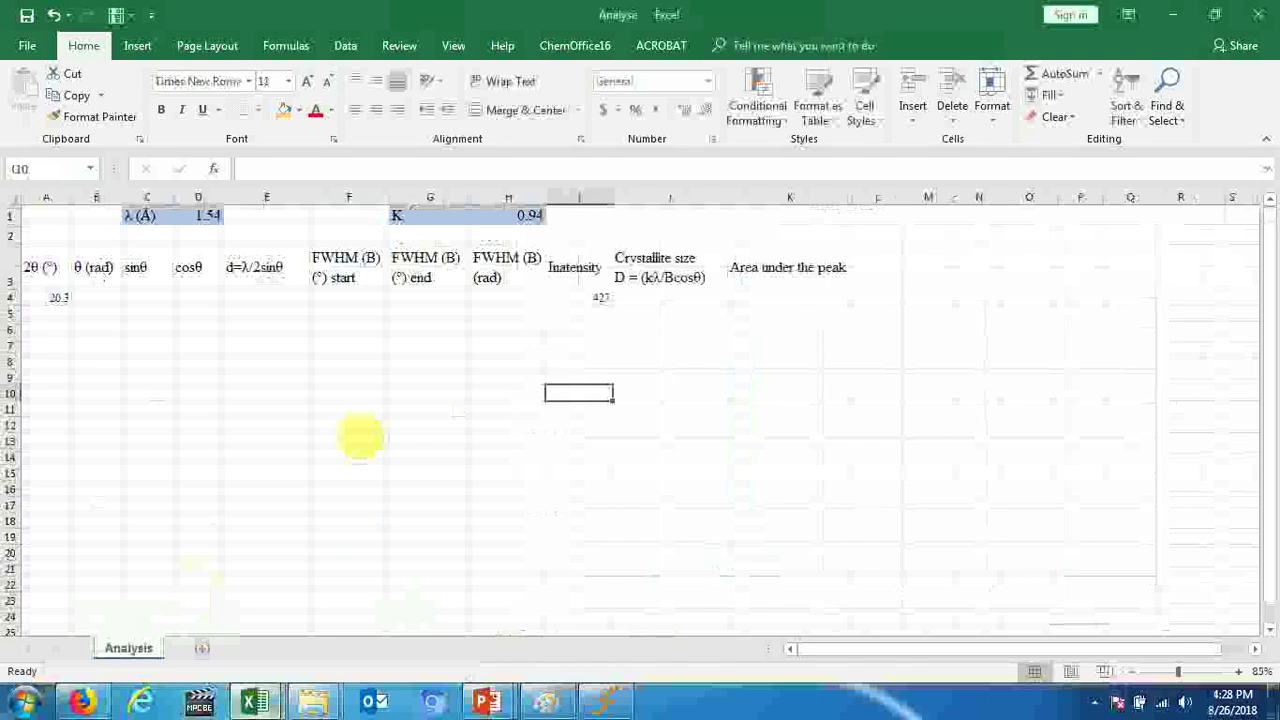
pyautogui.click(424, 299)
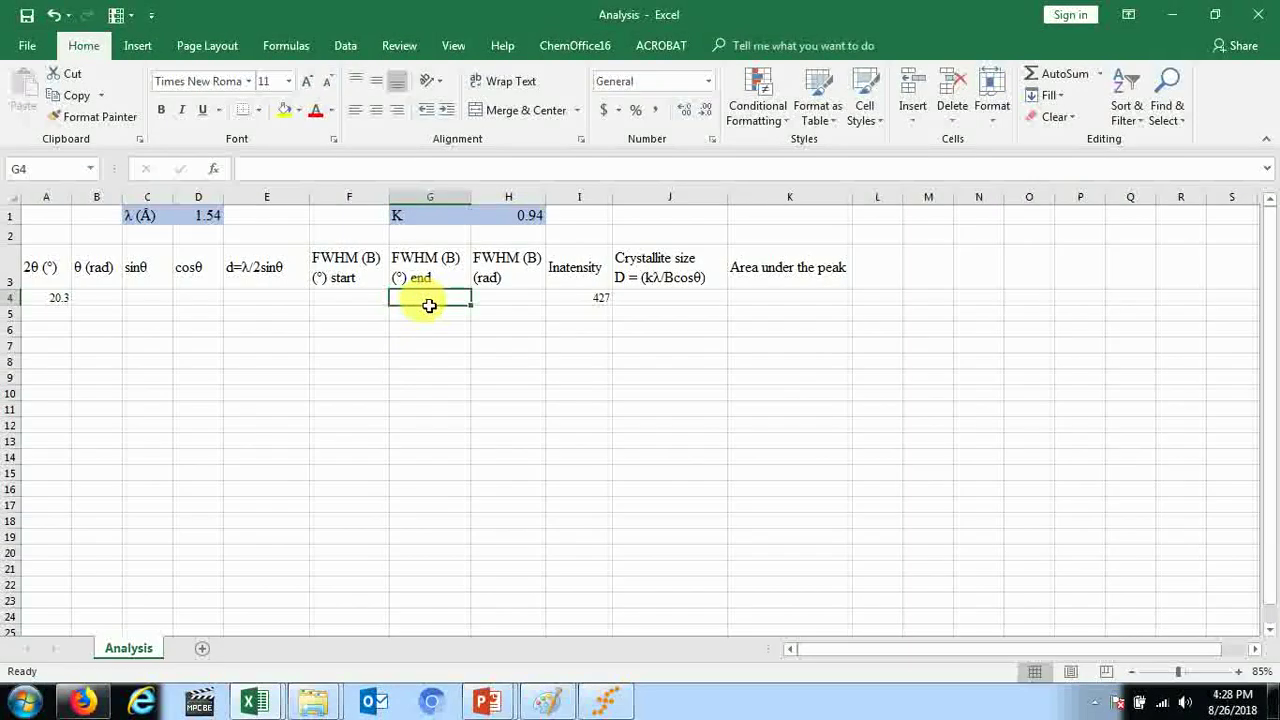
pyautogui.write('18.96')
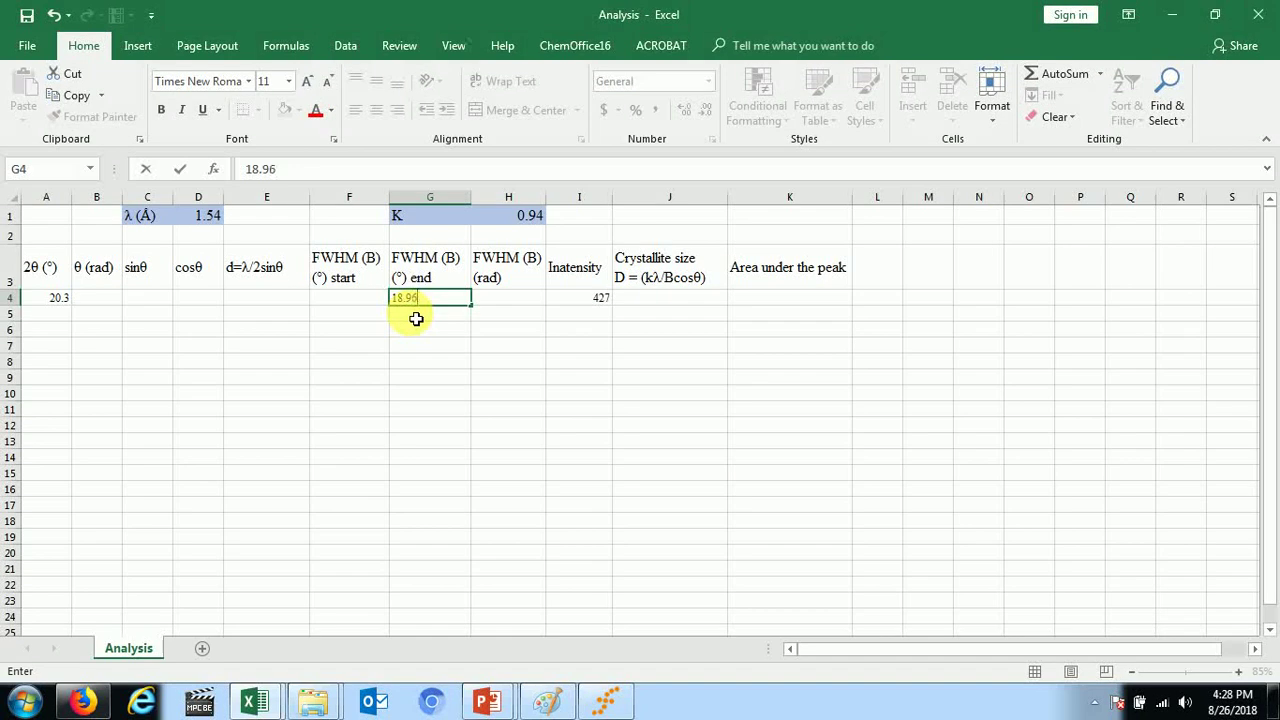
# - Read the 2θ position at half height on the peak's falling side and enter 21.42 in cell H4 of the Analysis workbook
pyautogui.moveTo(253, 703)
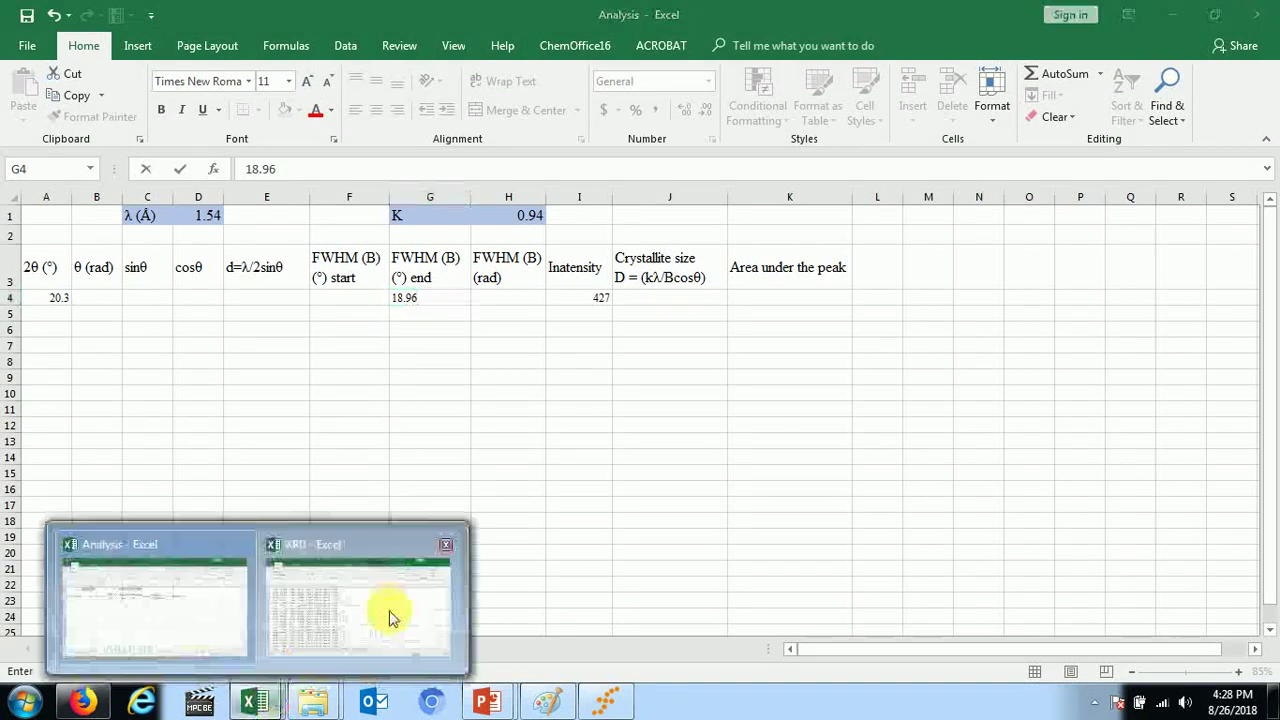
pyautogui.click(391, 617)
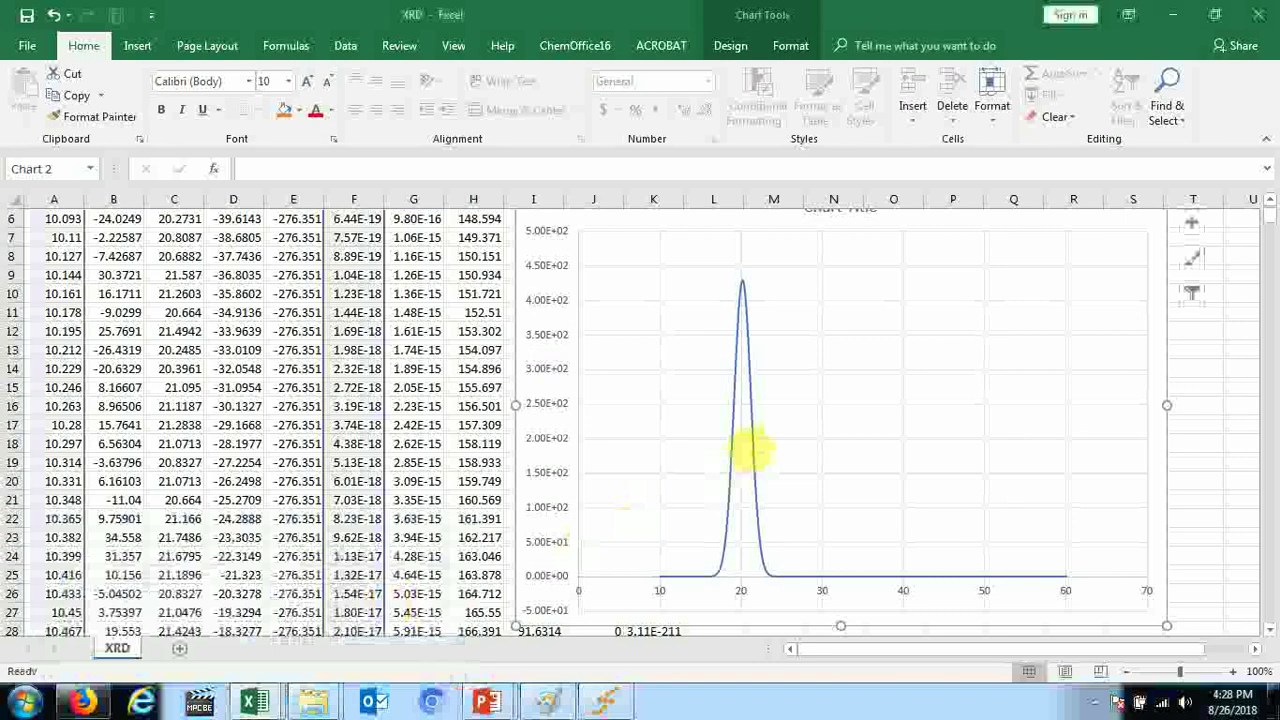
pyautogui.moveTo(754, 449)
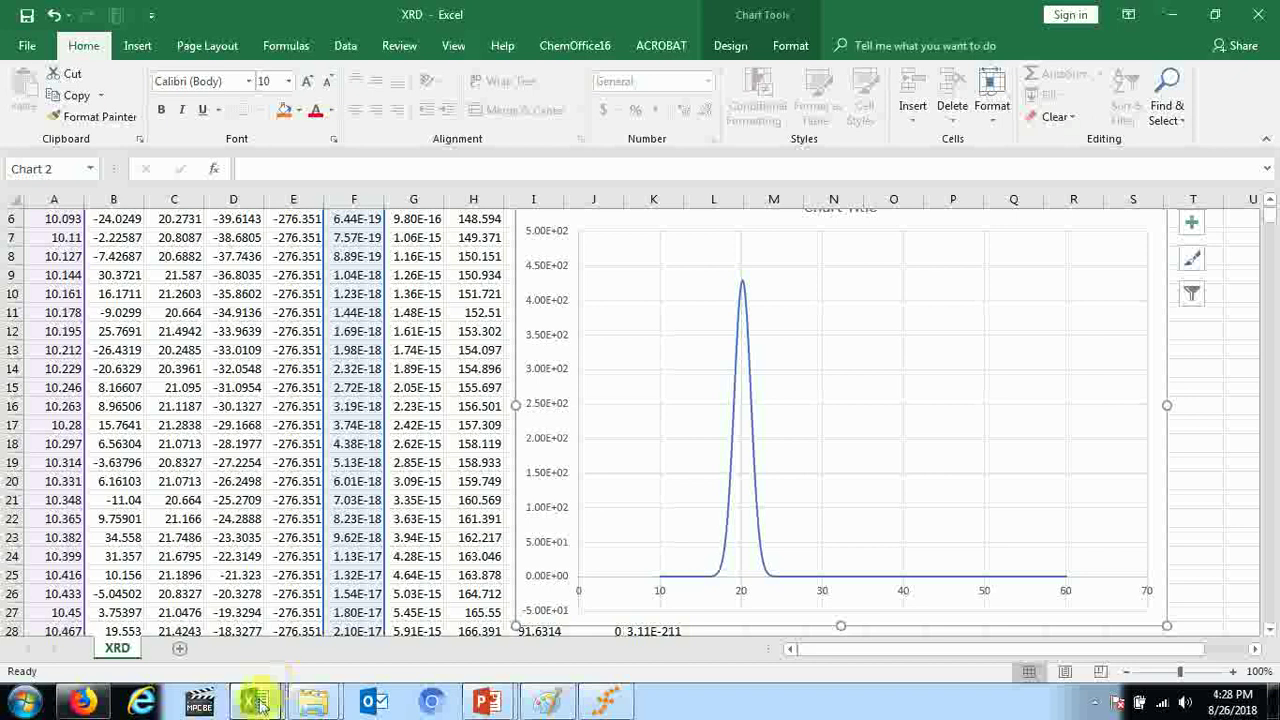
pyautogui.moveTo(254, 703)
pyautogui.click(214, 614)
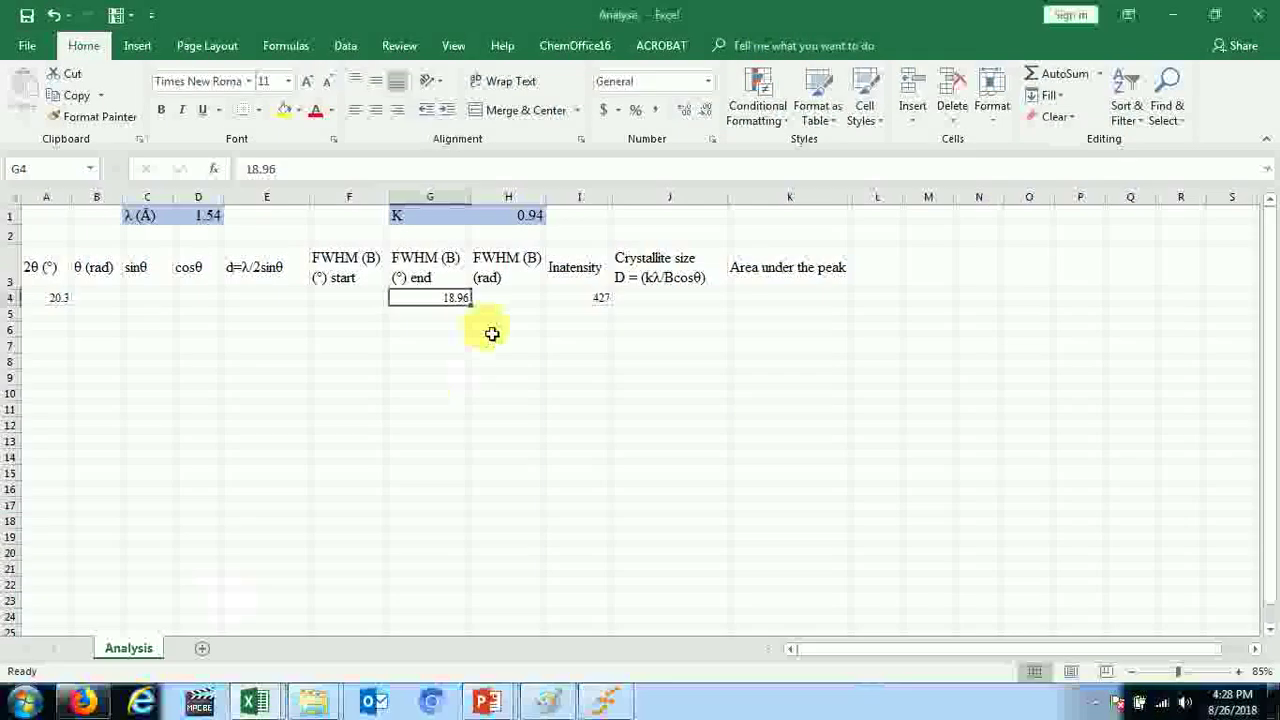
pyautogui.click(500, 300)
pyautogui.write('21')
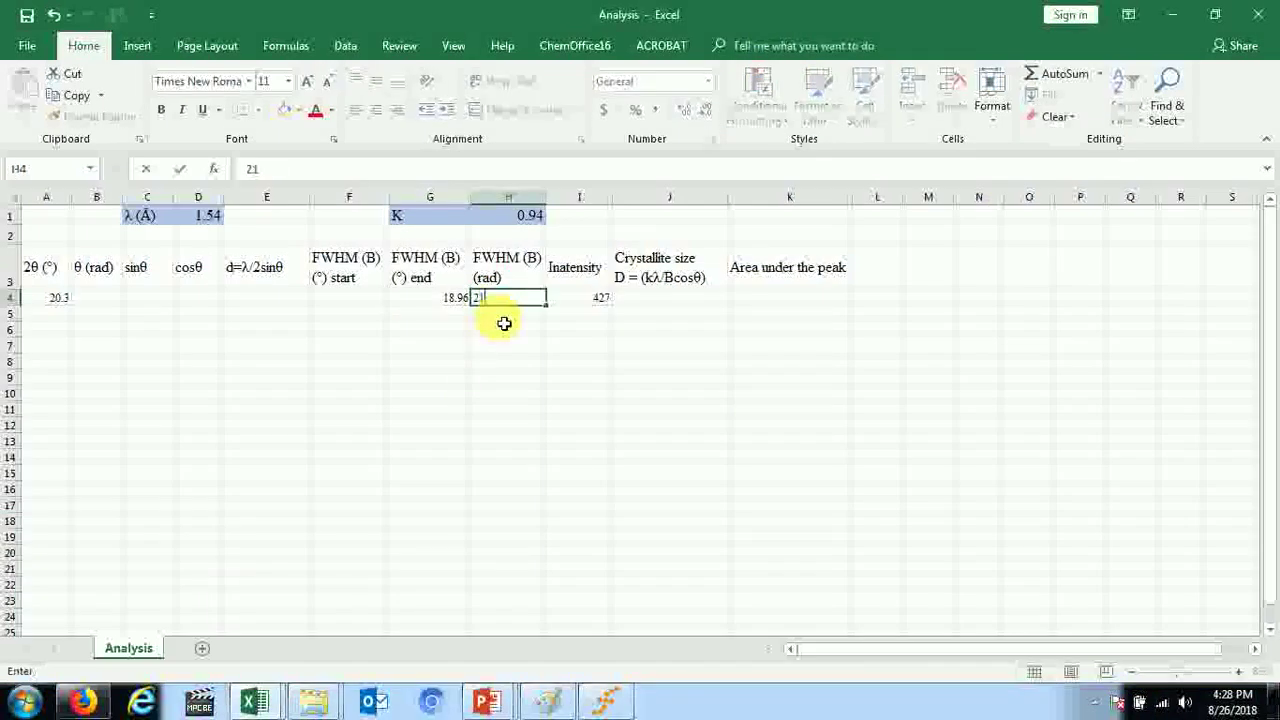
pyautogui.write('.42')
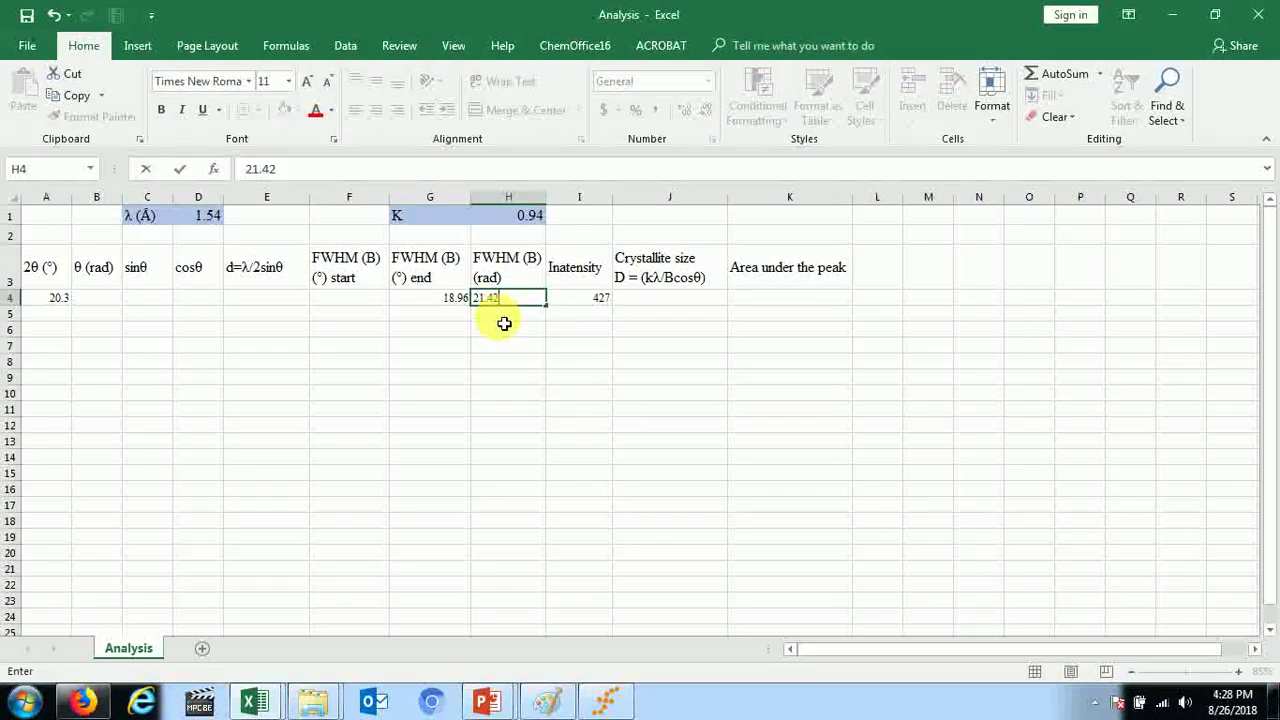
pyautogui.click(606, 393)
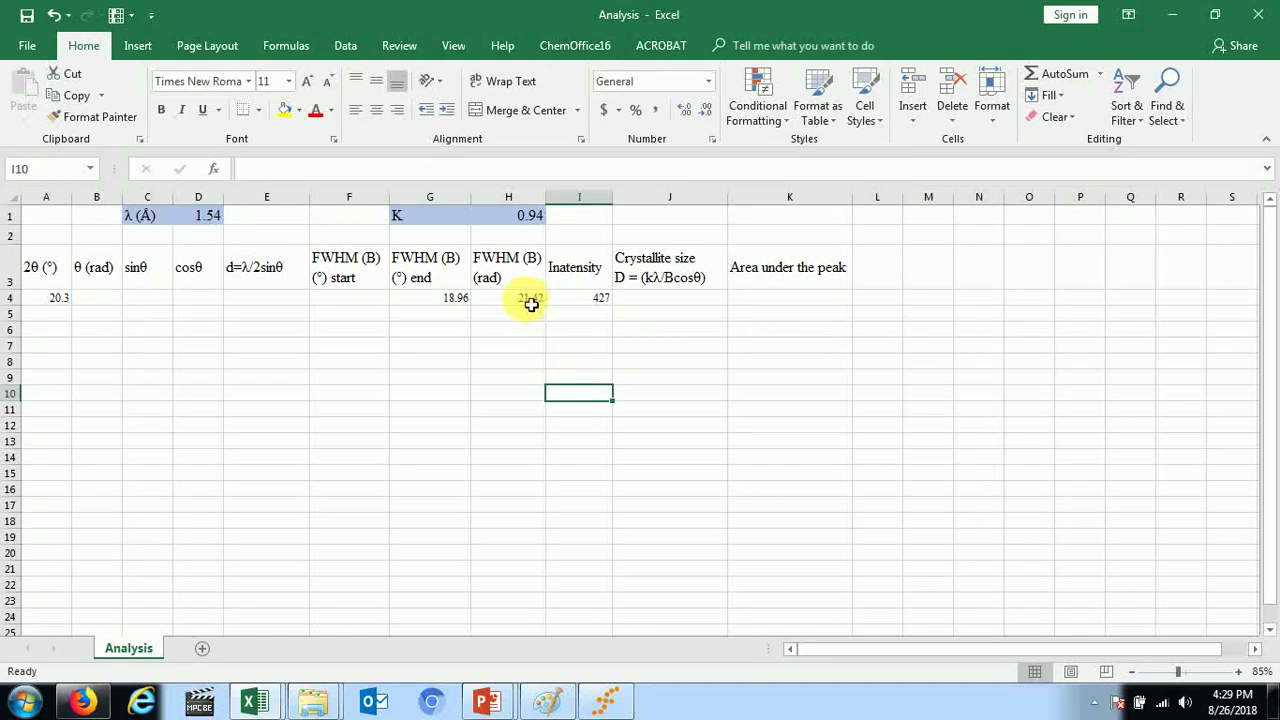
# - Move the value 18.96 from cell G4 to the FWHM start cell F4
pyautogui.click(464, 301)
pyautogui.doubleClick(462, 299)
pyautogui.hotkey('ctrl', 'c')
pyautogui.press('BackSpace')
pyautogui.click(471, 363)
pyautogui.click(351, 297)
pyautogui.hotkey('ctrl', 'v')
pyautogui.click(515, 316)
# - Move the value 21.42 from cell H4 to the FWHM end cell G4
pyautogui.click(528, 298)
pyautogui.doubleClick(528, 299)
pyautogui.hotkey('ctrl', 'c')
pyautogui.press('BackSpace')
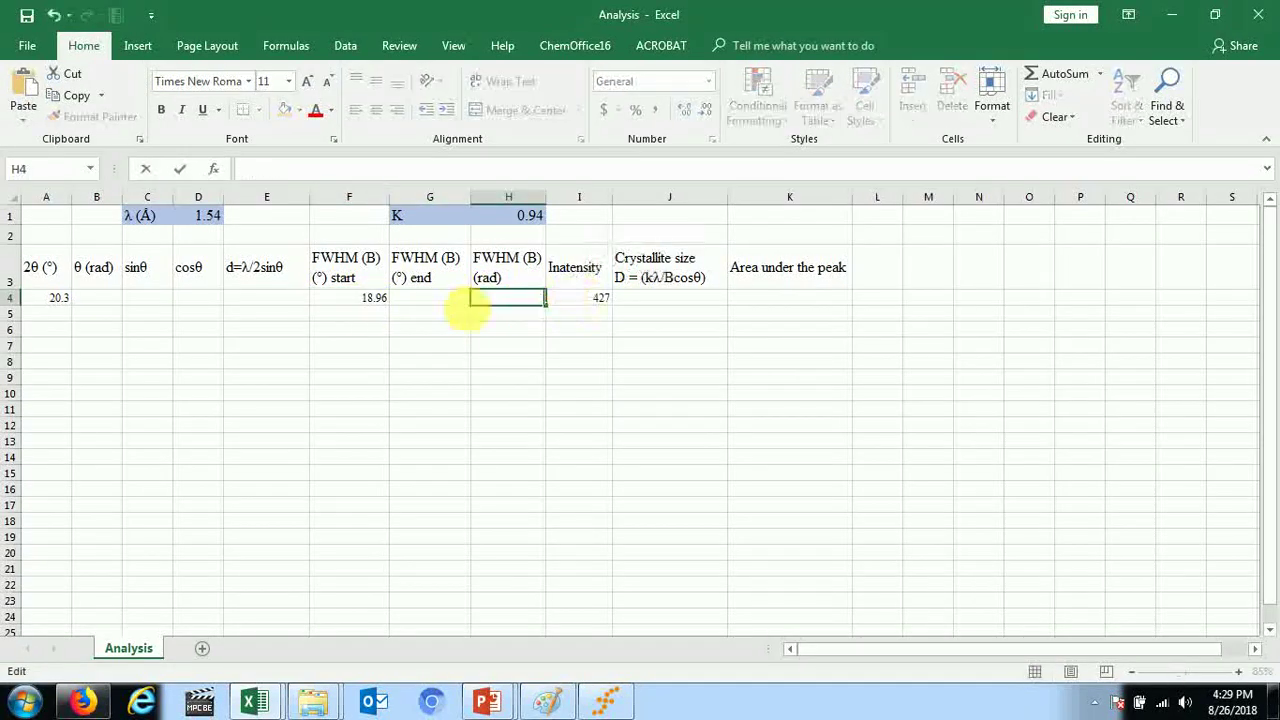
pyautogui.click(430, 298)
pyautogui.hotkey('ctrl', 'v')
pyautogui.click(510, 362)
# - Enter the formula =G4-F4 in cell H4 to subtract the FWHM start from the end
pyautogui.click(511, 298)
pyautogui.doubleClick(511, 298)
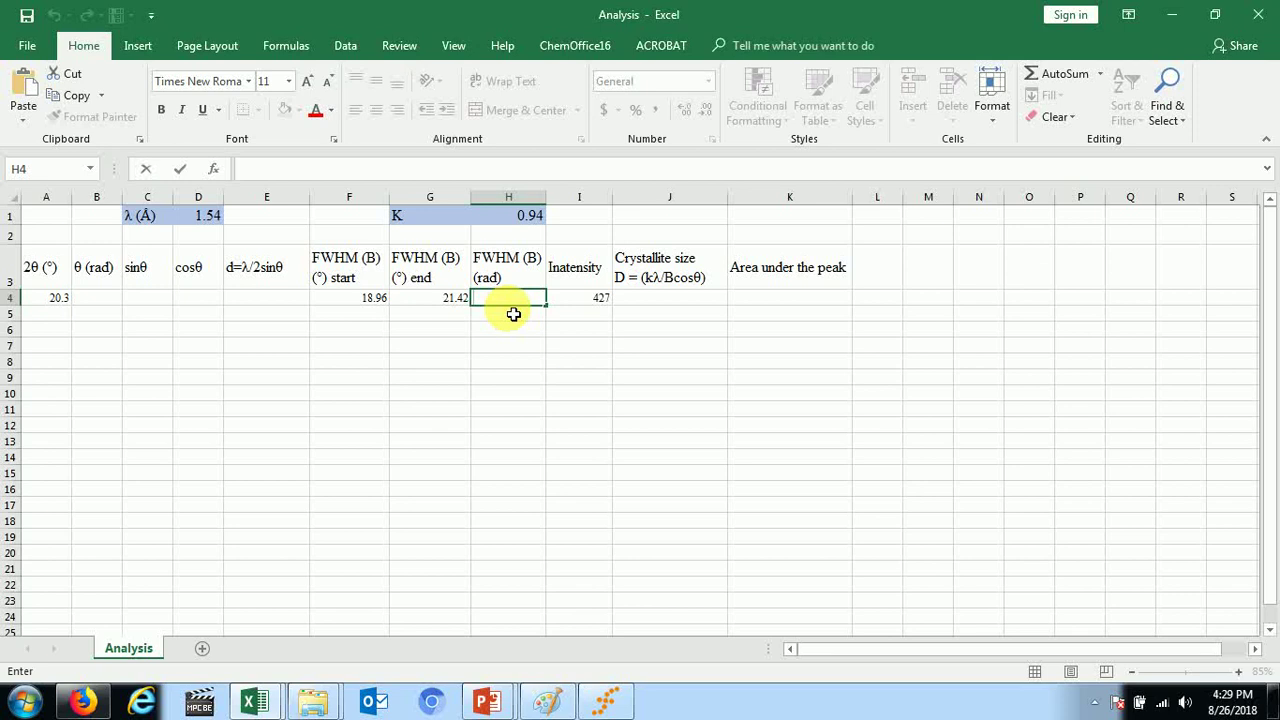
pyautogui.write('=')
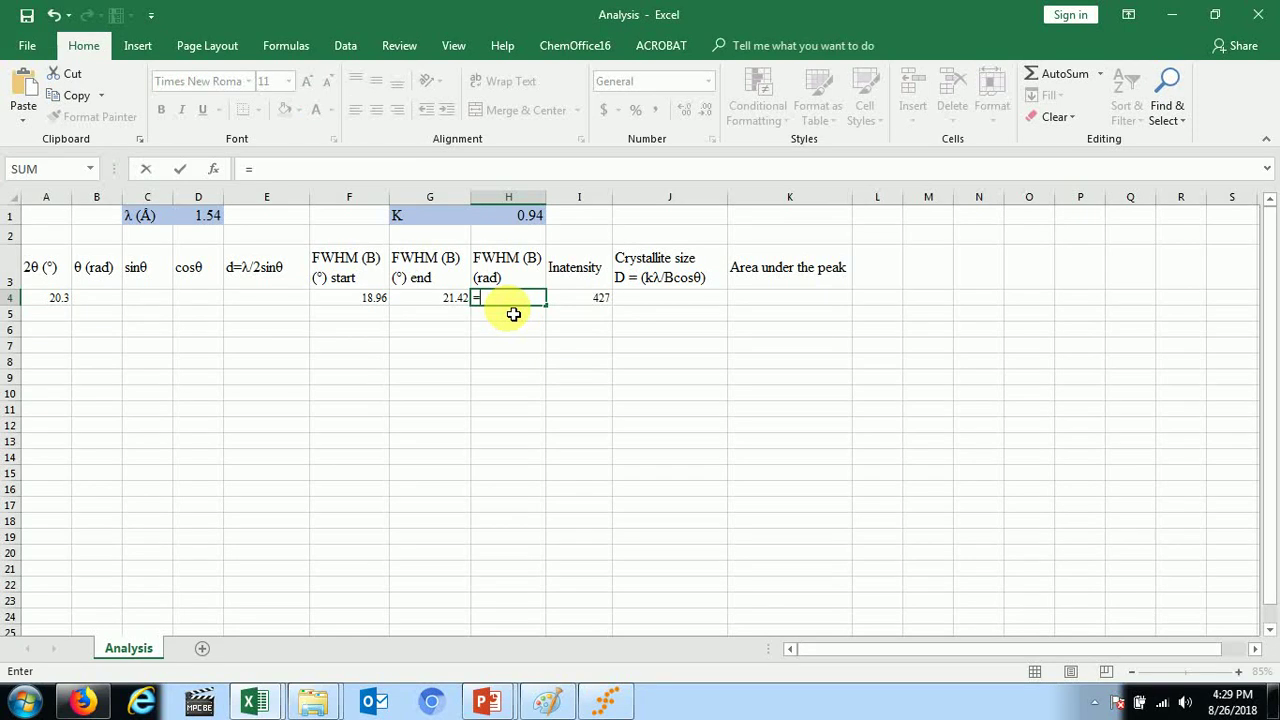
pyautogui.click(424, 303)
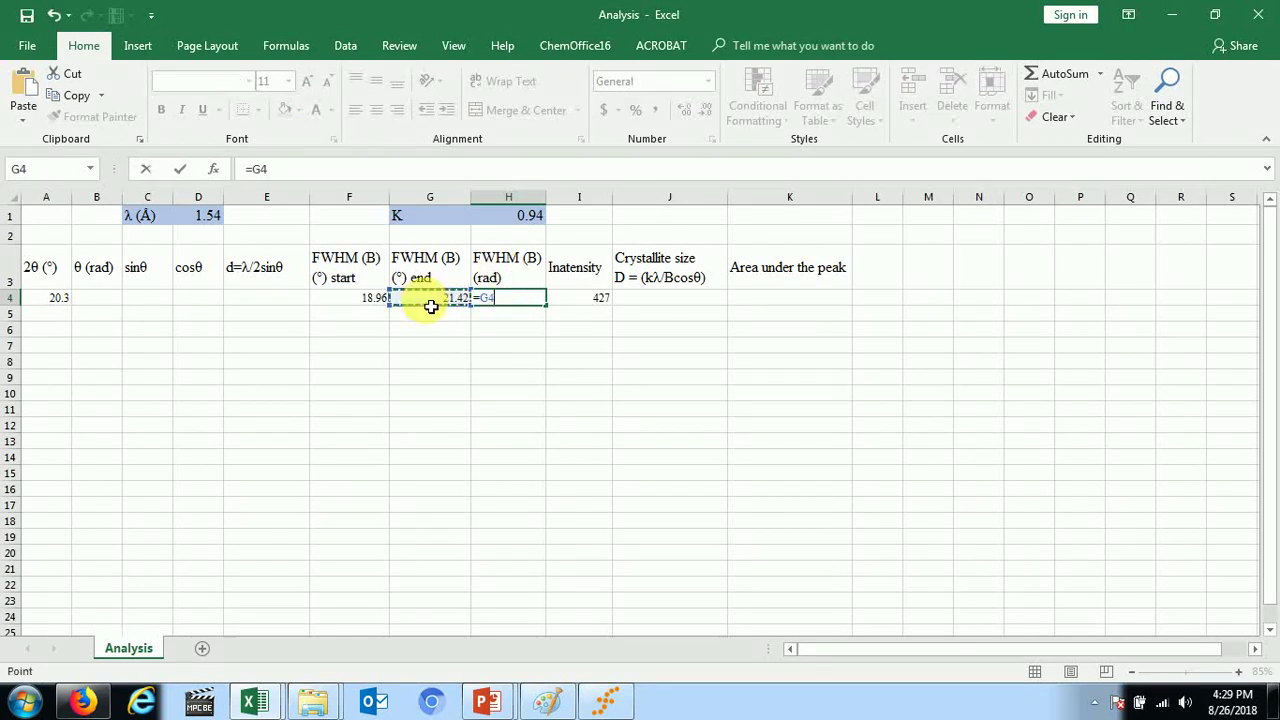
pyautogui.write('-')
pyautogui.click(363, 299)
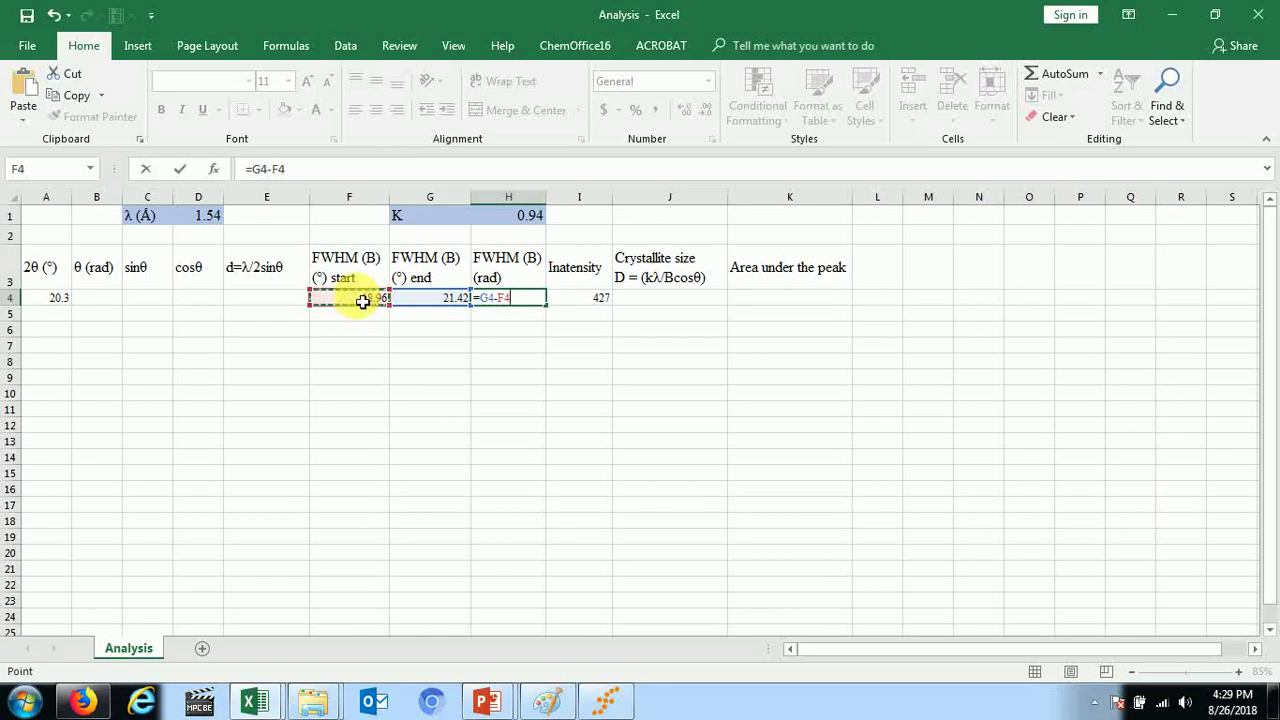
pyautogui.press('Return')
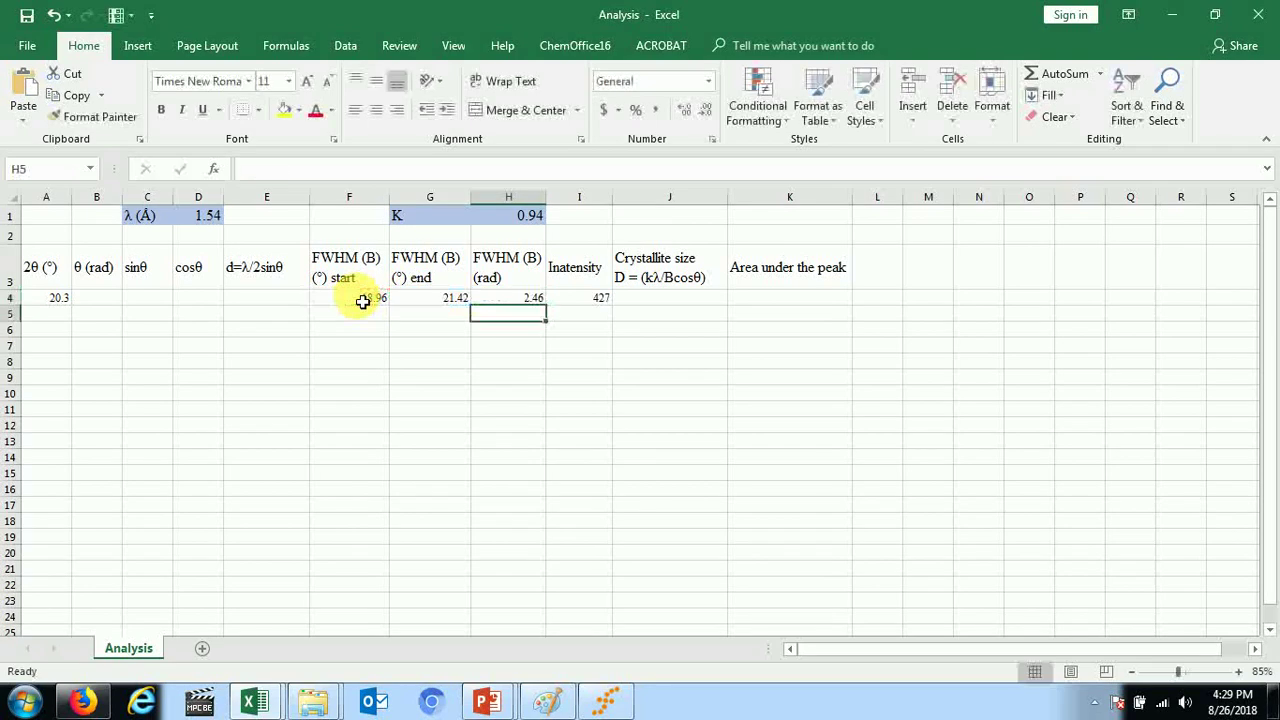
# - Edit the formula in H4 to =(G4-F4)*3.14/180 to convert the FWHM to radians
pyautogui.doubleClick(514, 297)
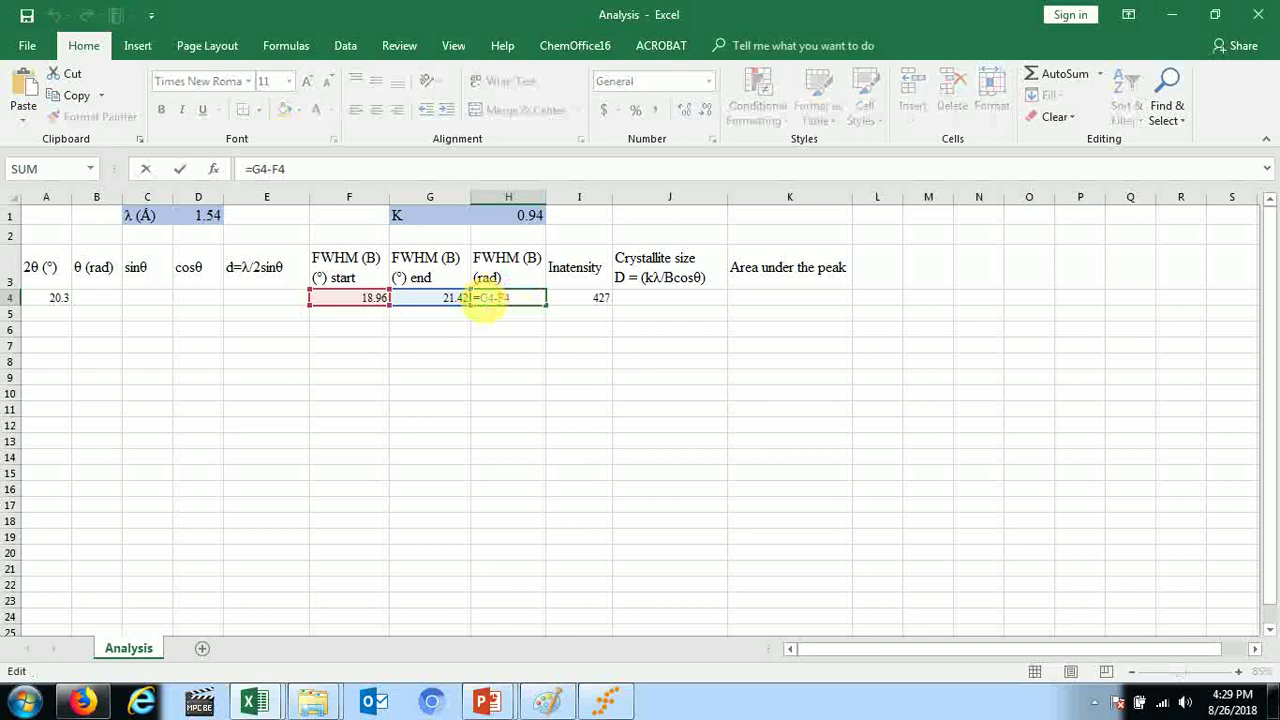
pyautogui.click(479, 297)
pyautogui.write('(')
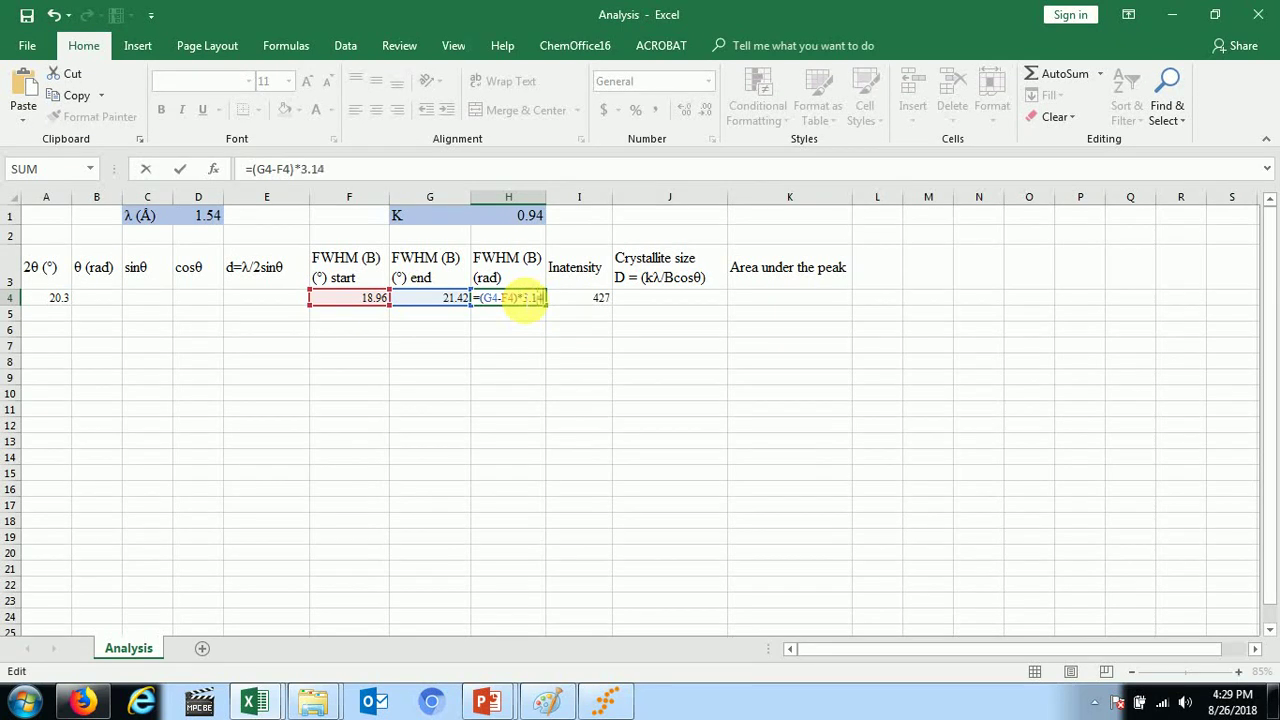
pyautogui.write('/180')
pyautogui.press('Return')
pyautogui.click(538, 380)
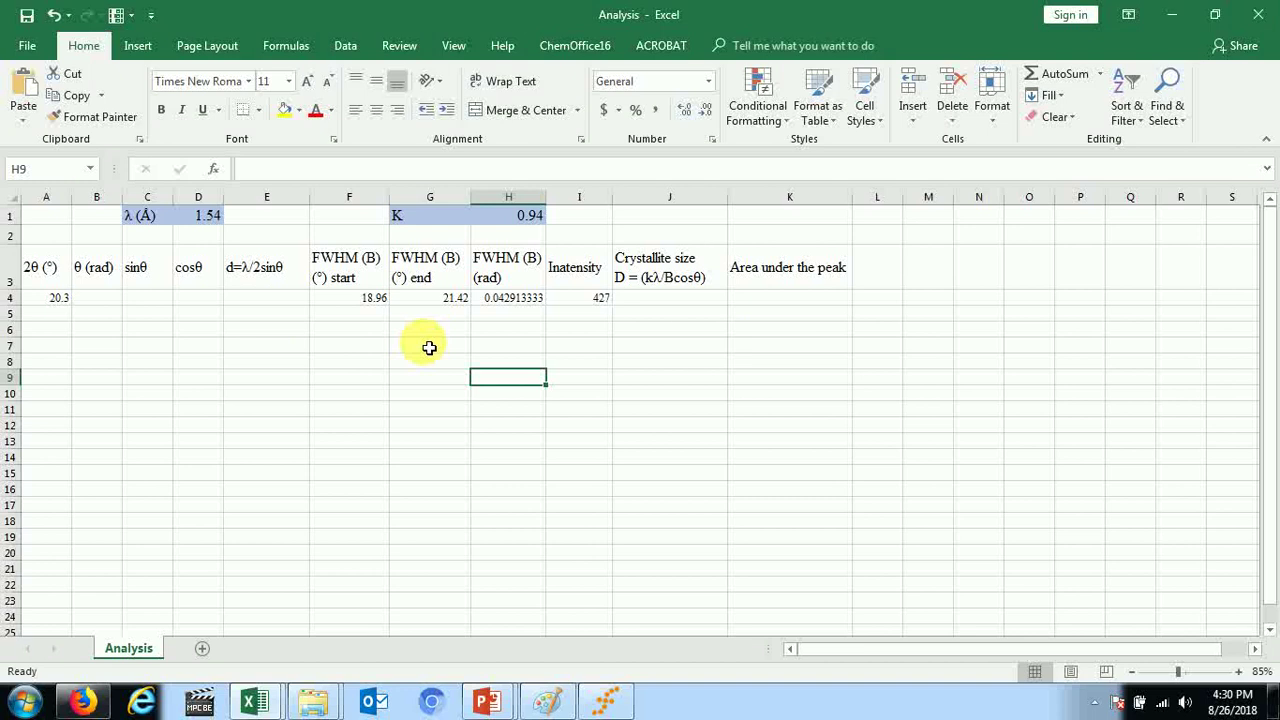
# - Enter the formula =A4*3.14/(2*180) in cell B4 to convert 2θ in degrees to θ in radians
pyautogui.click(100, 302)
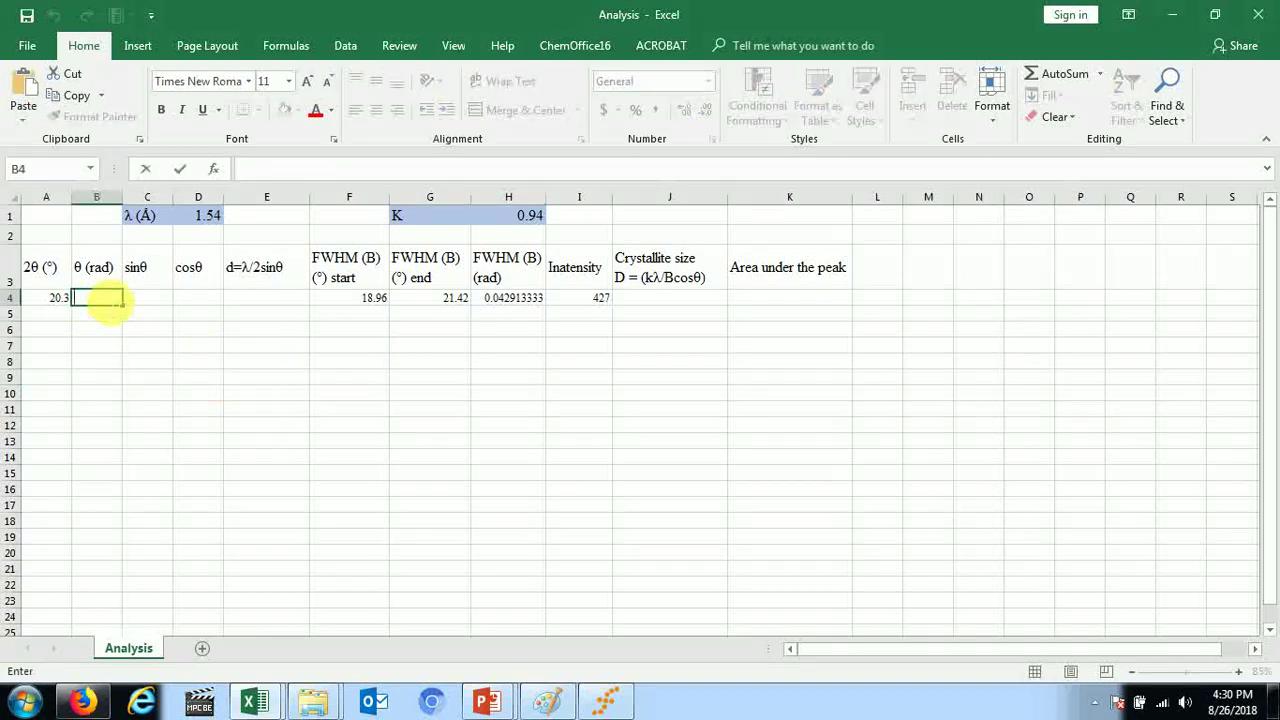
pyautogui.write('=')
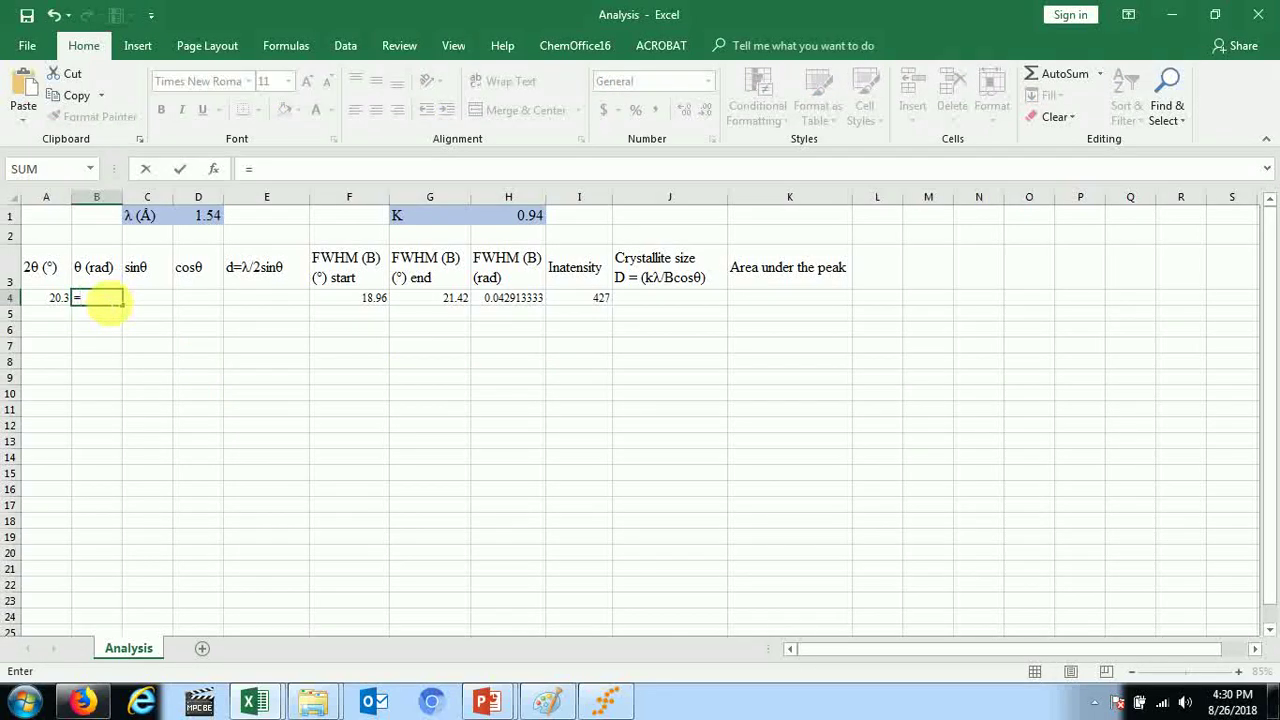
pyautogui.click(51, 297)
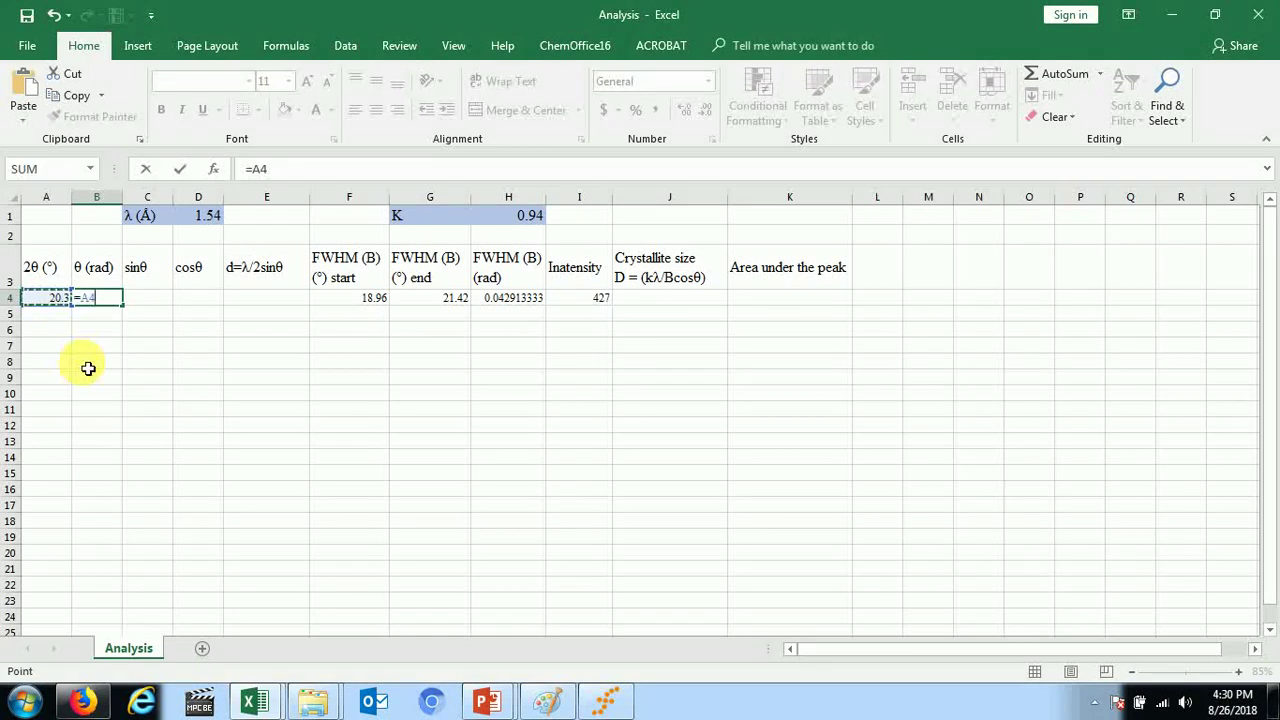
pyautogui.write('*3.14/(')
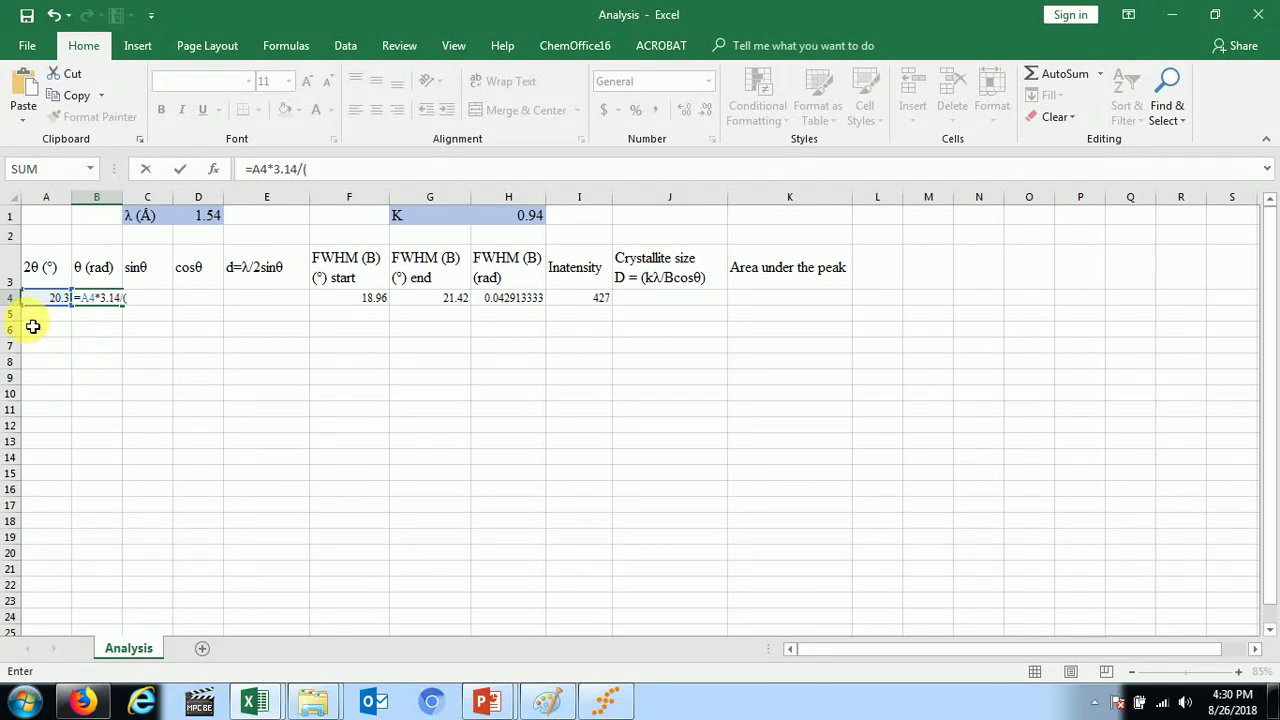
pyautogui.write('2')
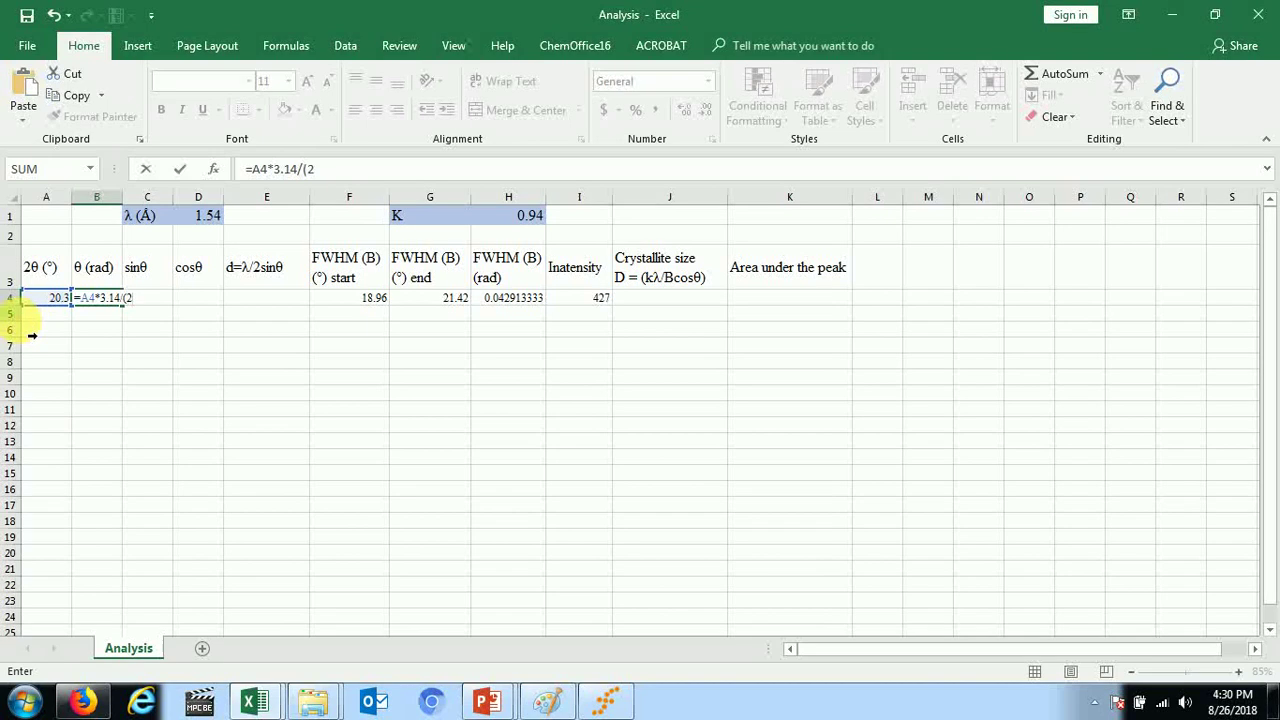
pyautogui.write('*180')
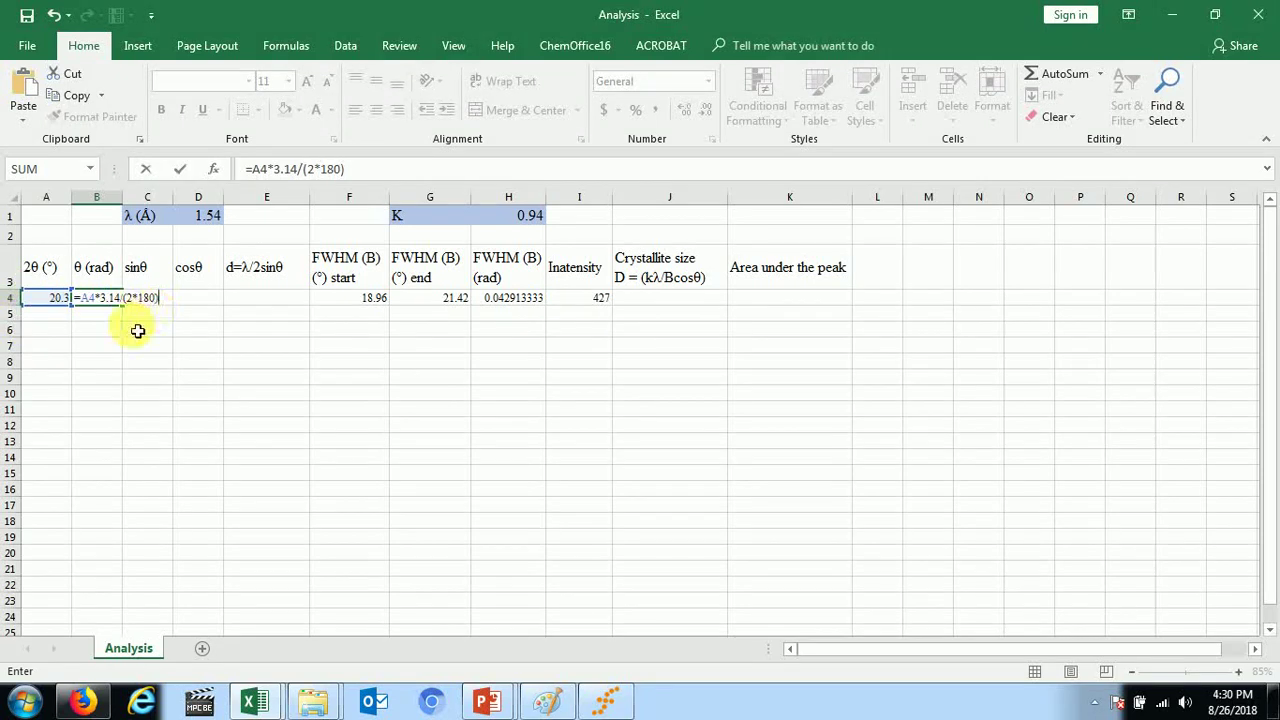
pyautogui.press('Return')
# - Enter the formula =sin(B4) in cell C4 to calculate sinθ
pyautogui.click(149, 297)
pyautogui.write('=sin')
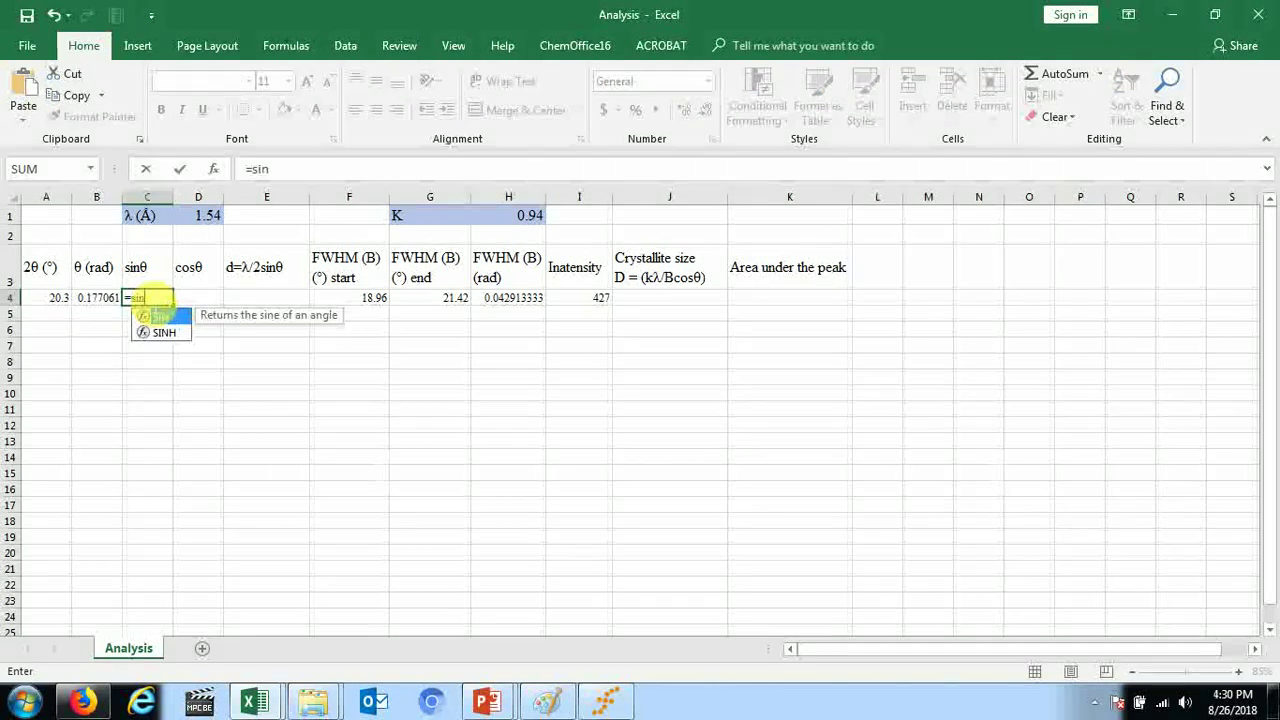
pyautogui.write('(')
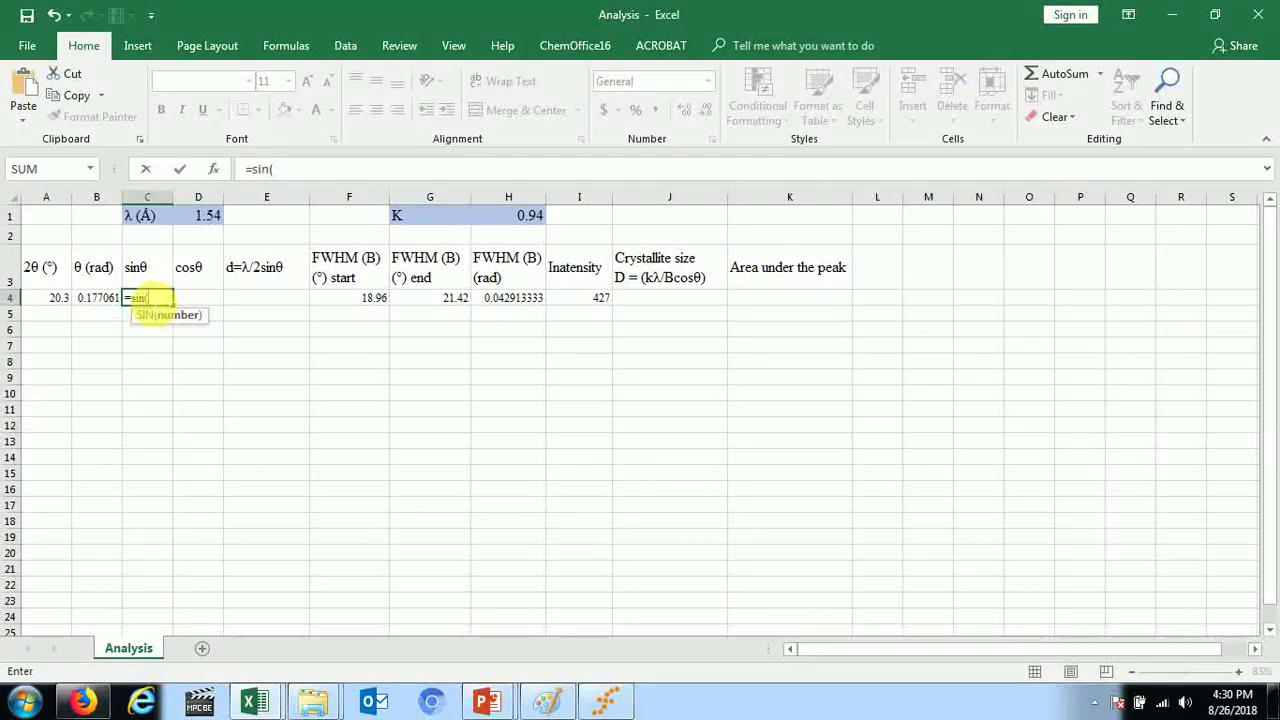
pyautogui.click(97, 297)
pyautogui.write(')')
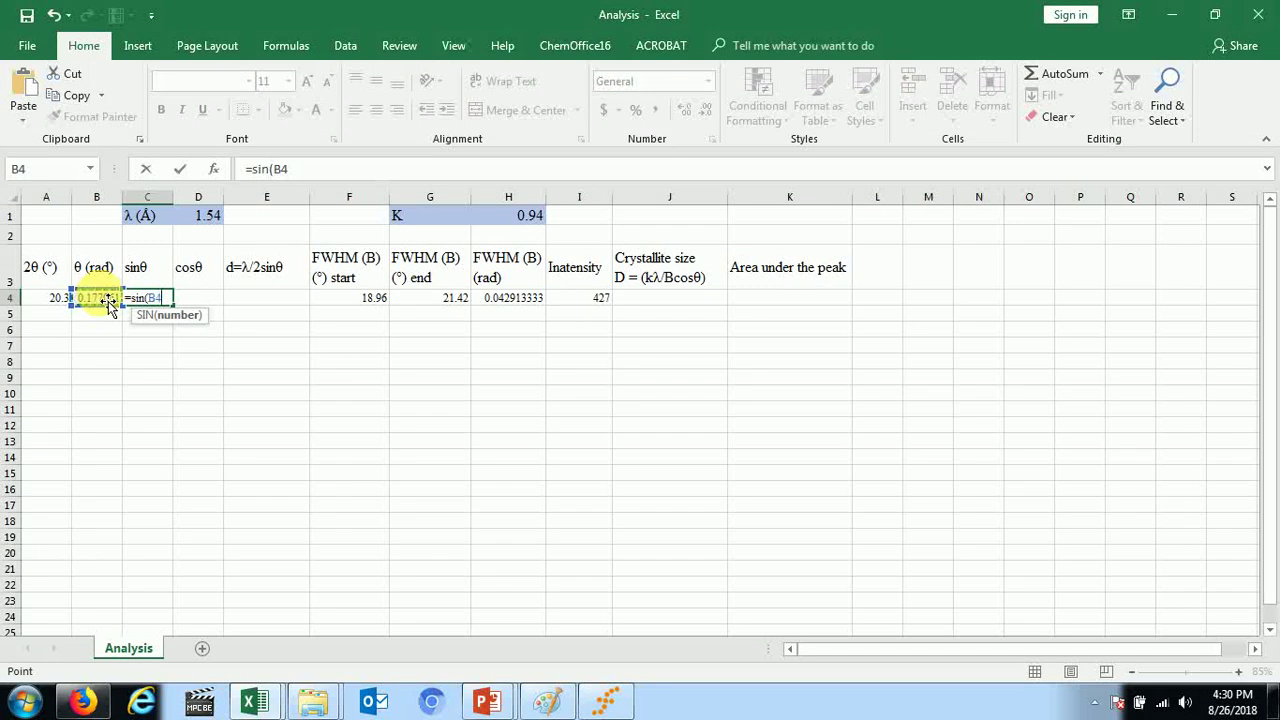
pyautogui.press('Return')
# - Enter the formula =cos(B4) in cell D4 to calculate cosθ
pyautogui.click(190, 298)
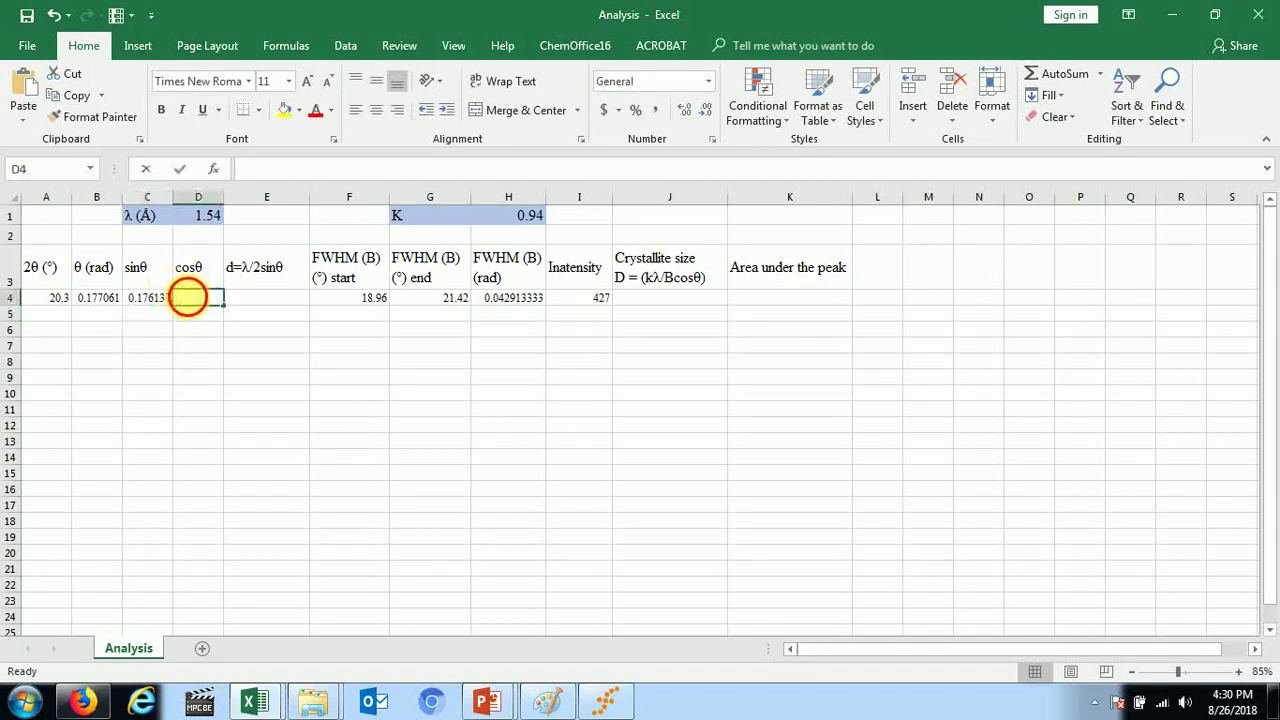
pyautogui.write('=')
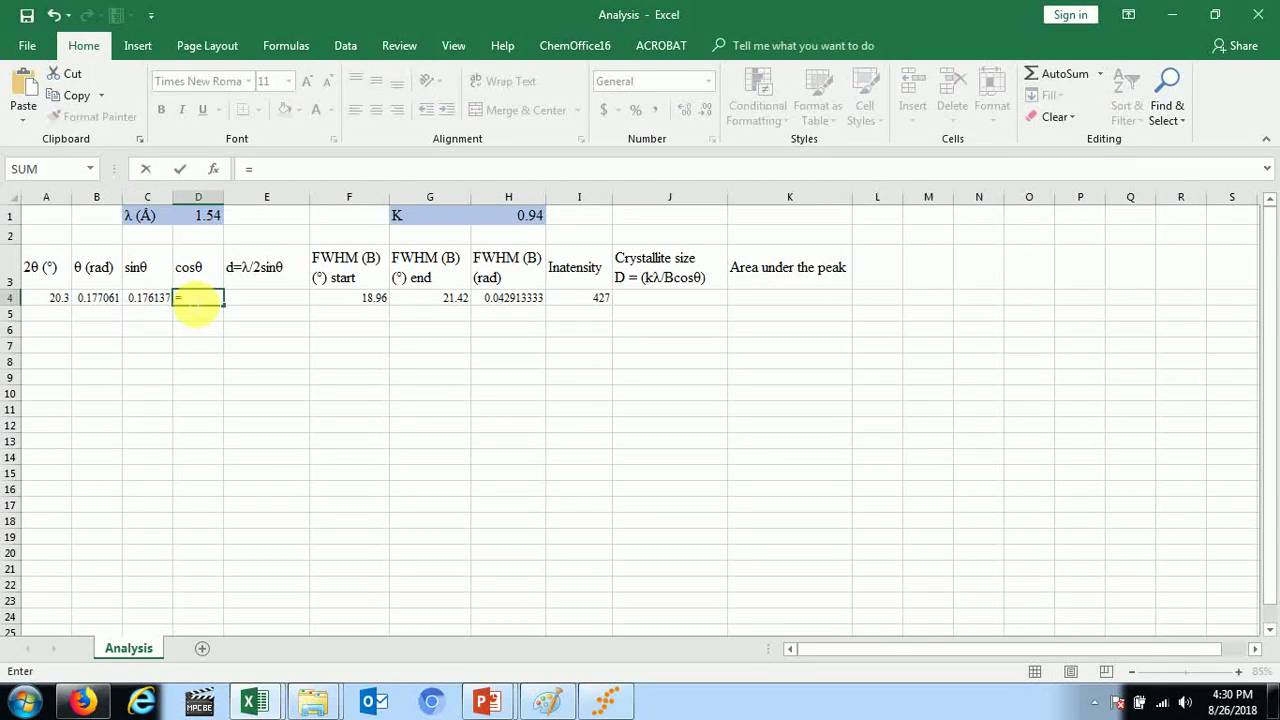
pyautogui.write('cos(')
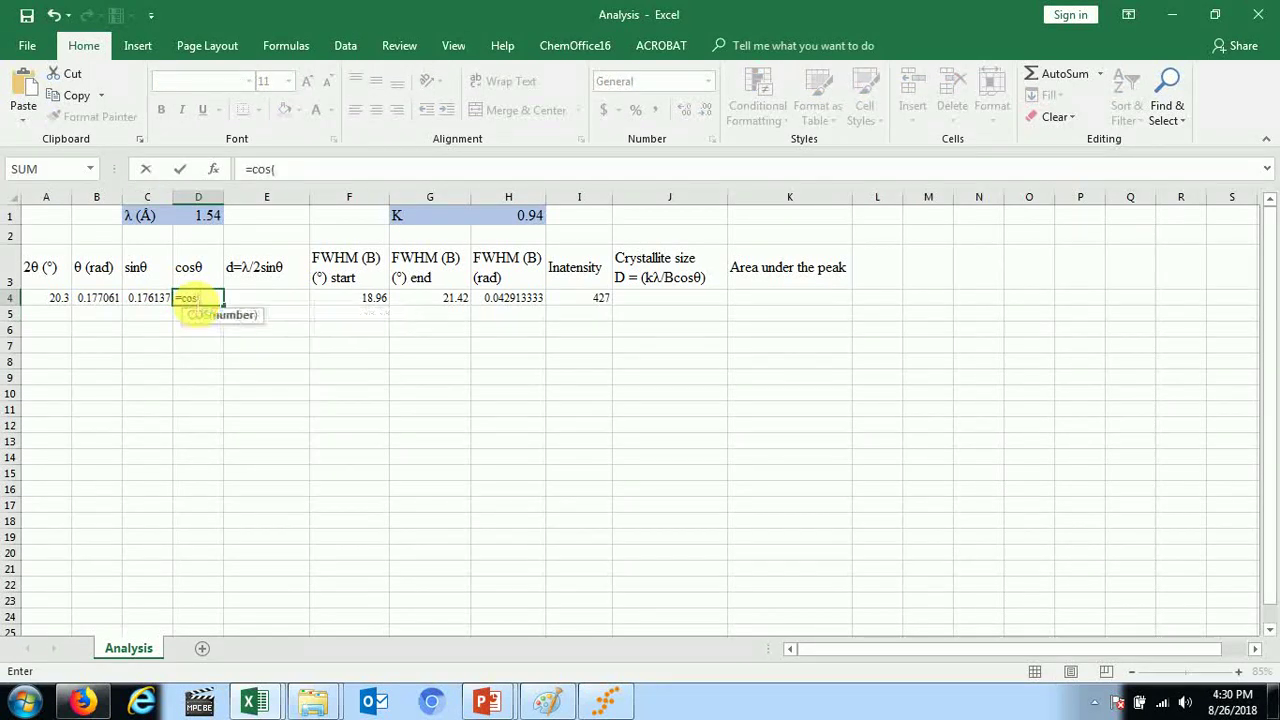
pyautogui.click(101, 303)
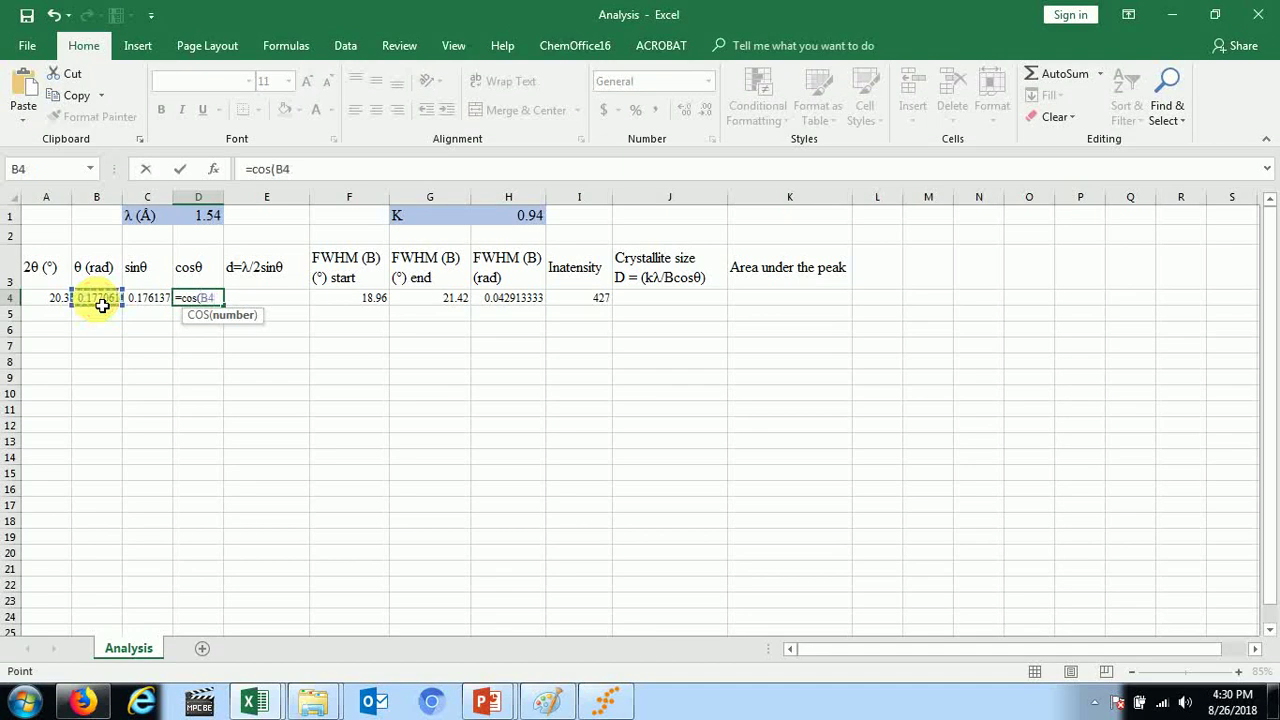
pyautogui.write(')')
pyautogui.press('Return')
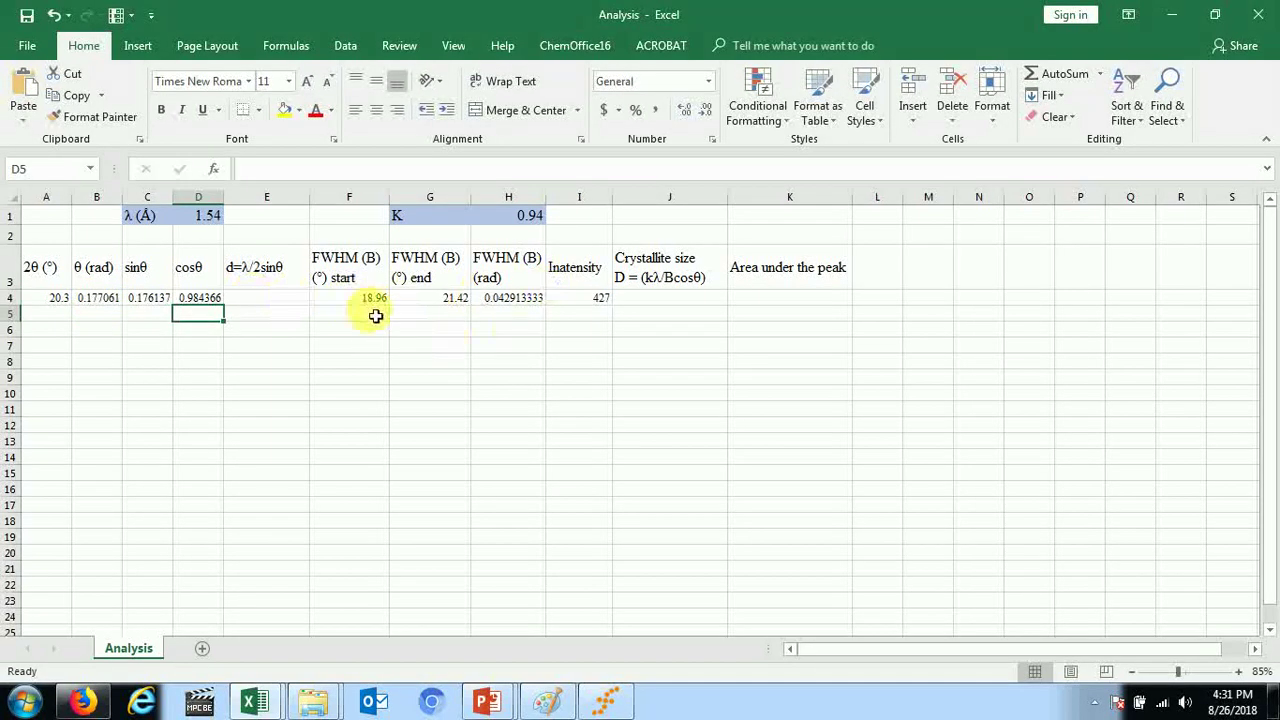
# - Enter the formula =D1/(2*C4) in cell E4 to calculate the d-spacing from the wavelength and sinθ
pyautogui.click(274, 300)
pyautogui.write('=')
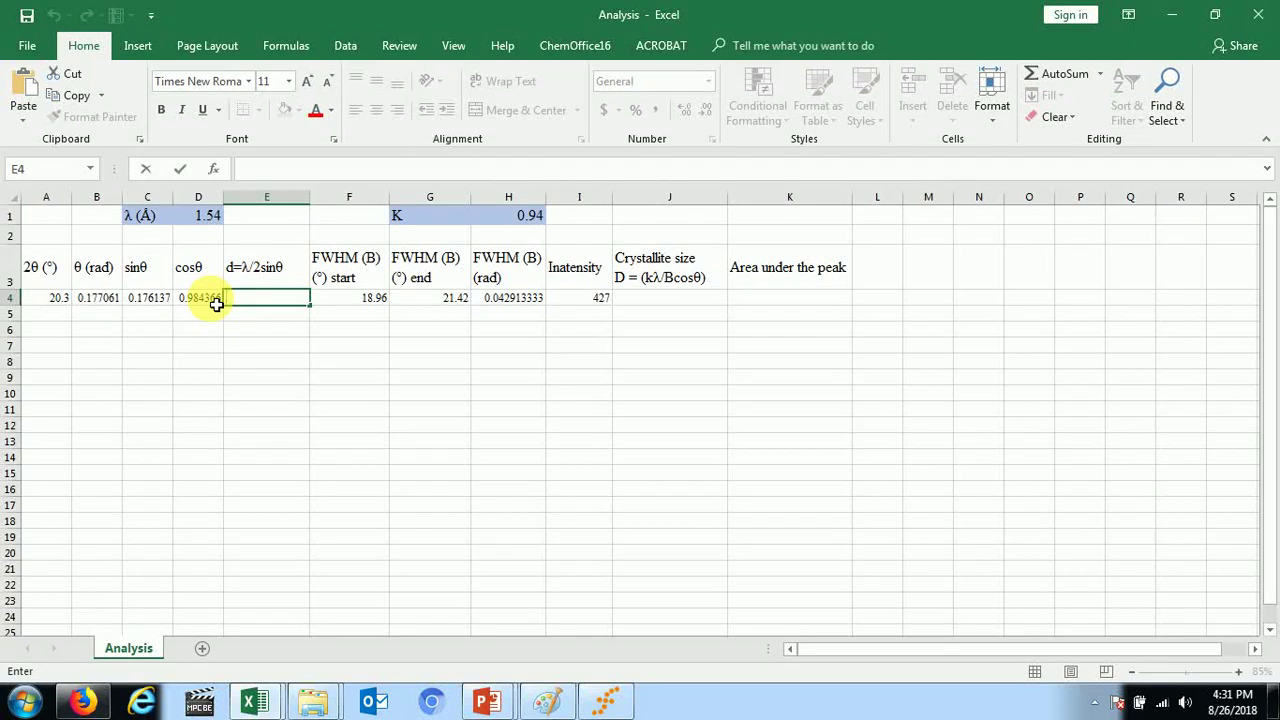
pyautogui.write('=')
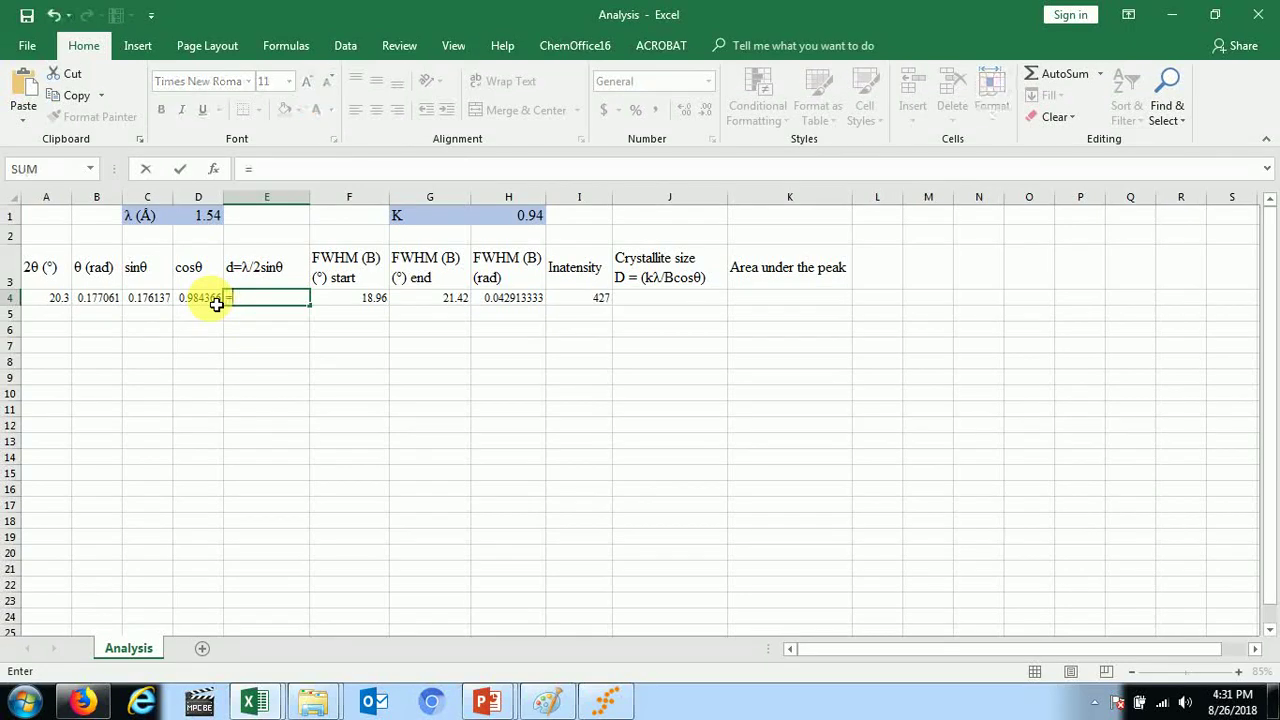
pyautogui.click(196, 216)
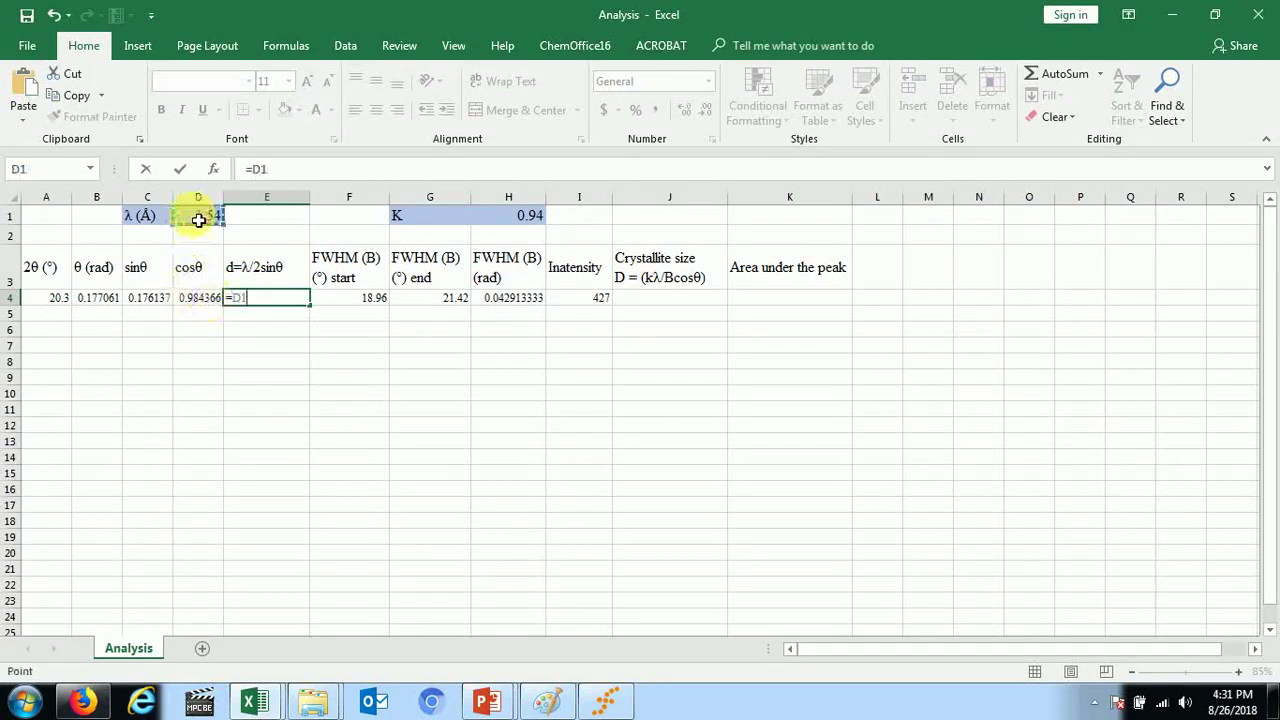
pyautogui.write('/(2*')
pyautogui.click(166, 302)
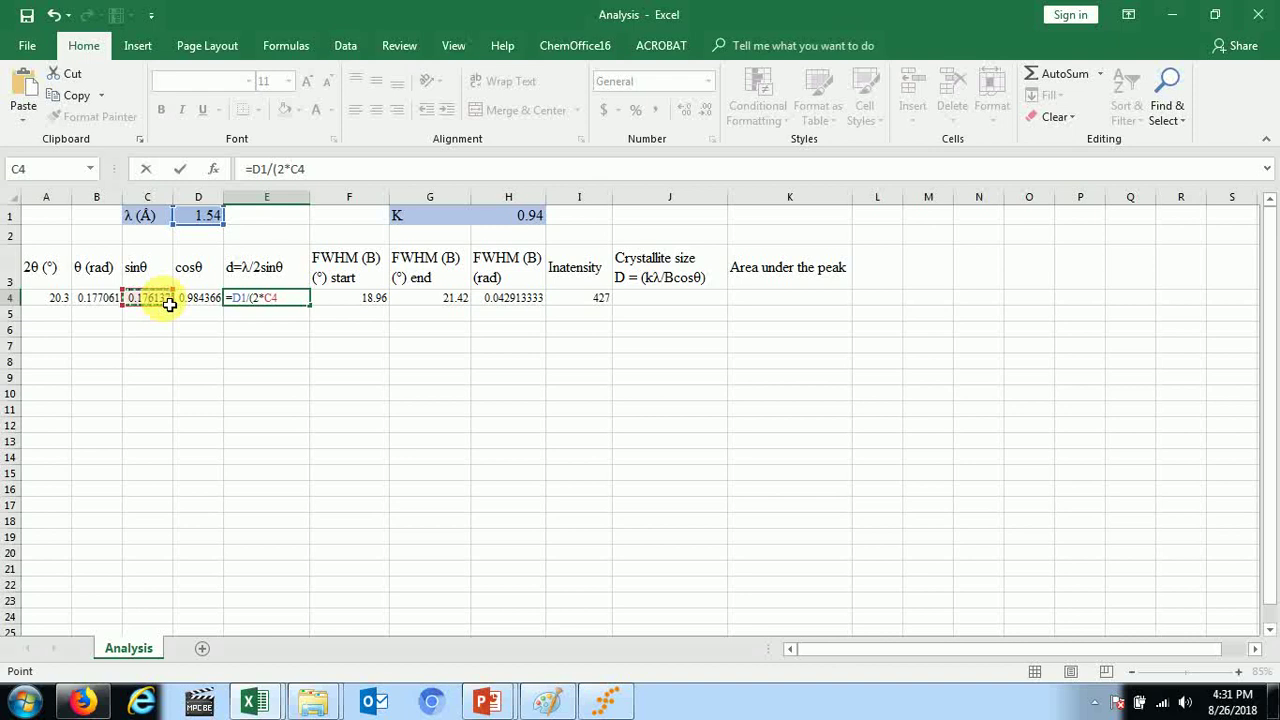
pyautogui.press('Return')
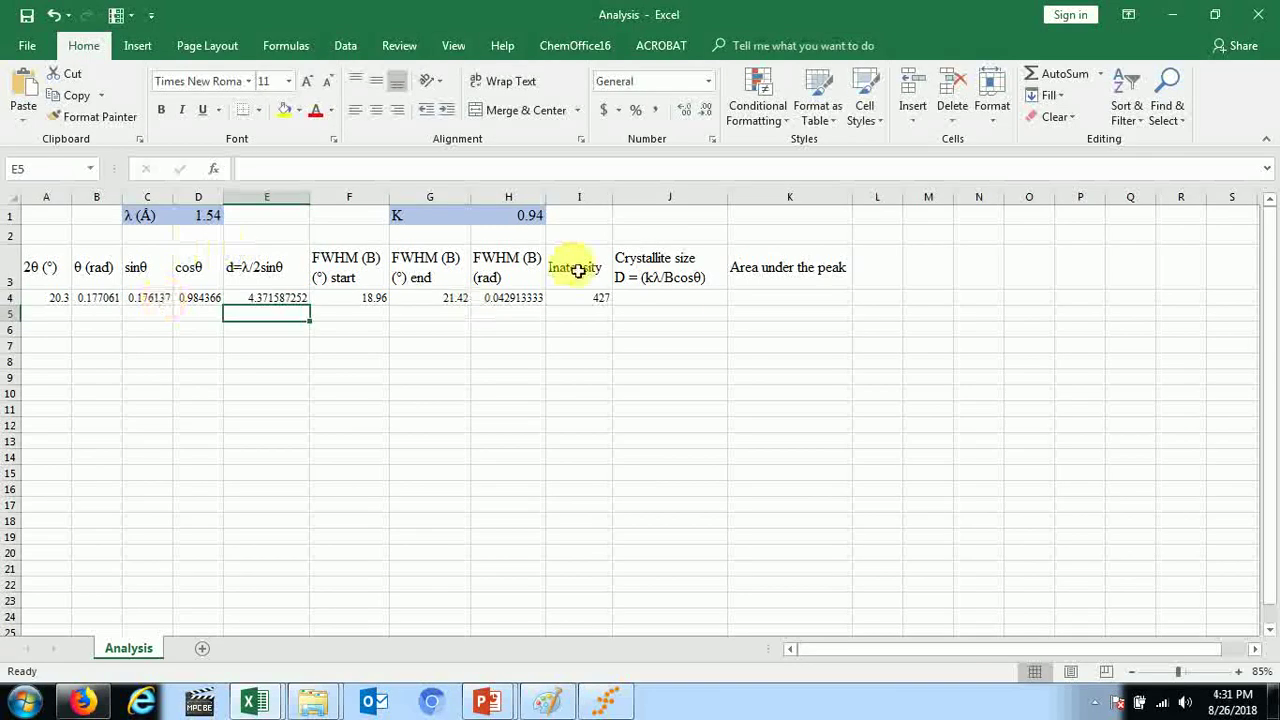
# - Enter the formula =(H1*D1)/(H4*D4) in cell J4 to calculate the crystallite size
pyautogui.doubleClick(668, 304)
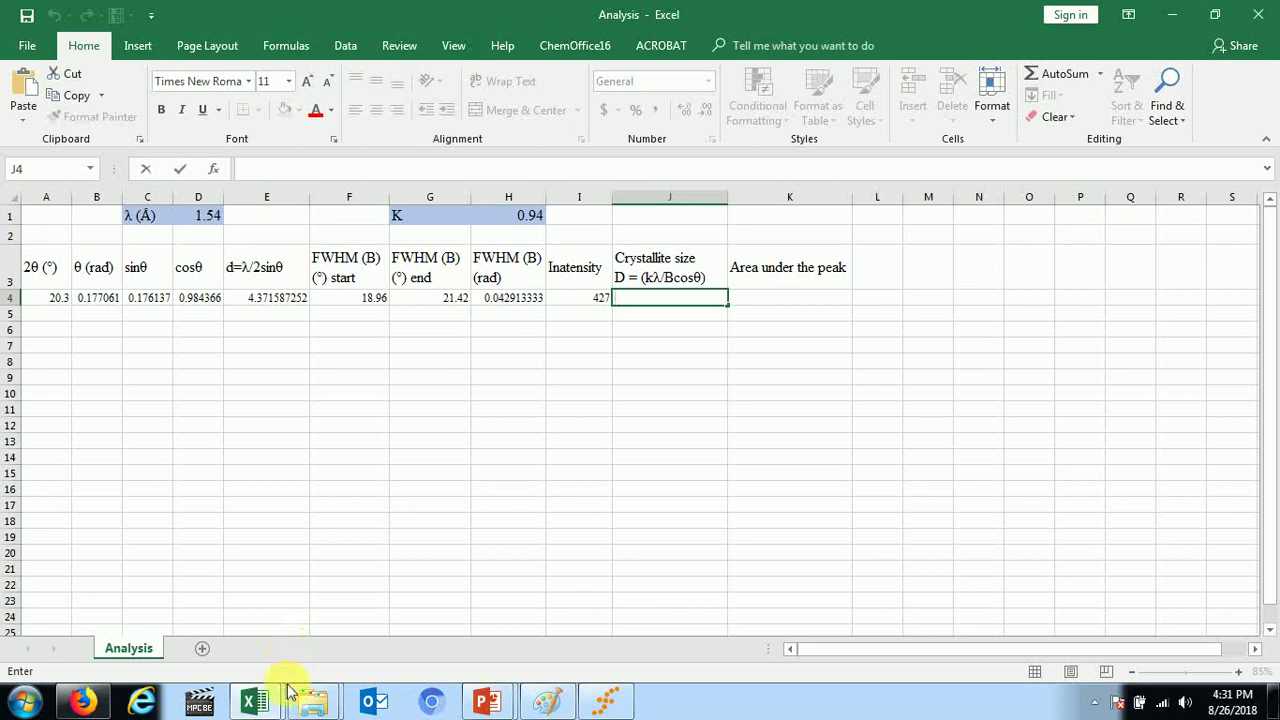
pyautogui.moveTo(274, 710)
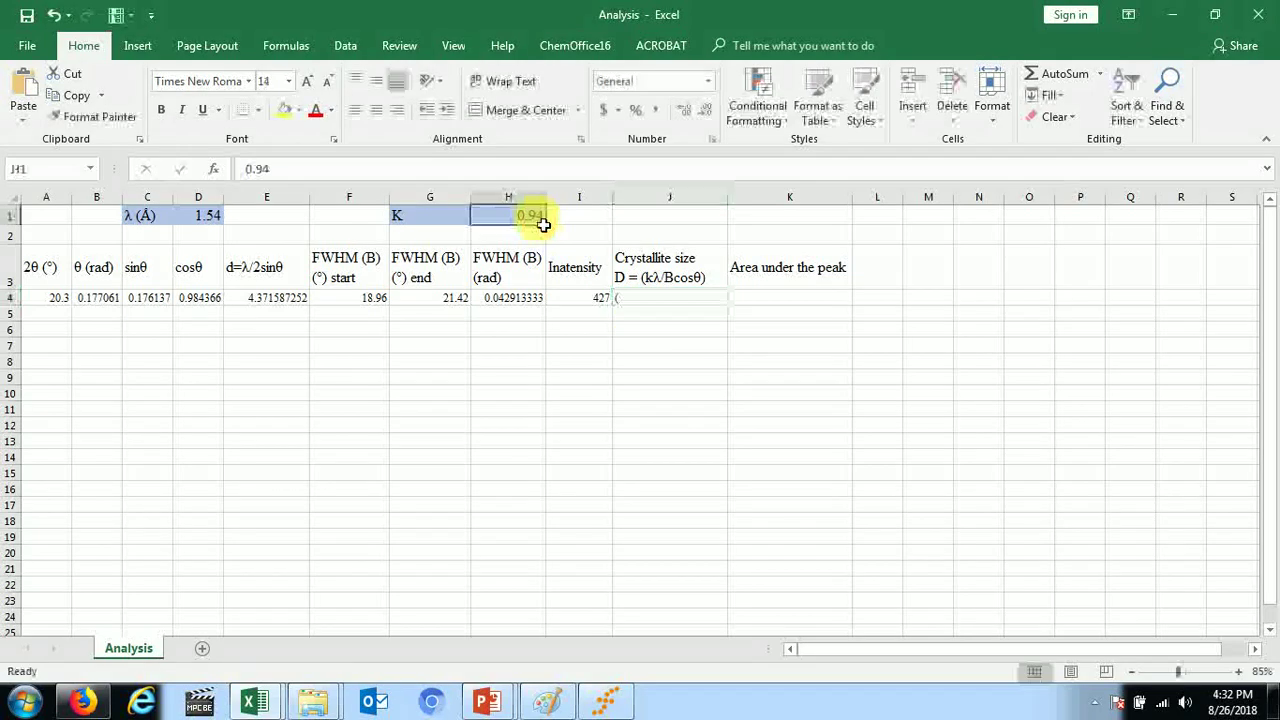
pyautogui.click(622, 300)
pyautogui.press('BackSpace')
pyautogui.write('=(')
pyautogui.click(538, 216)
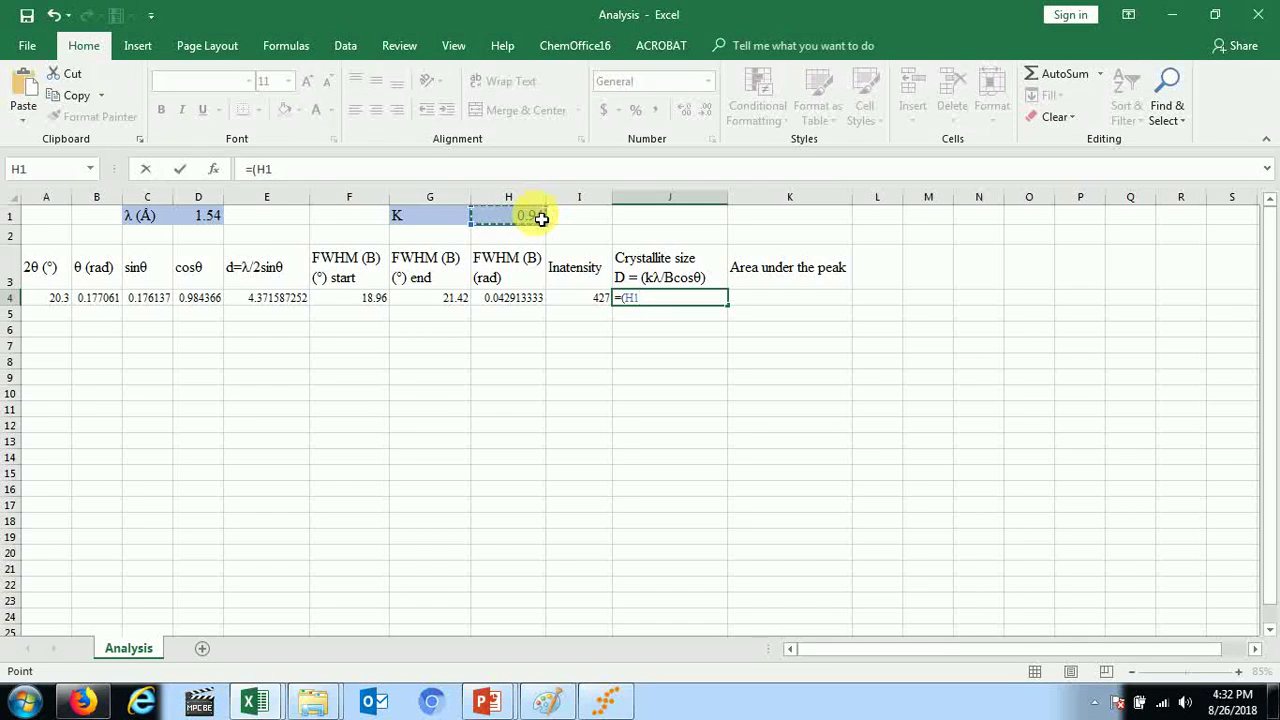
pyautogui.write('*')
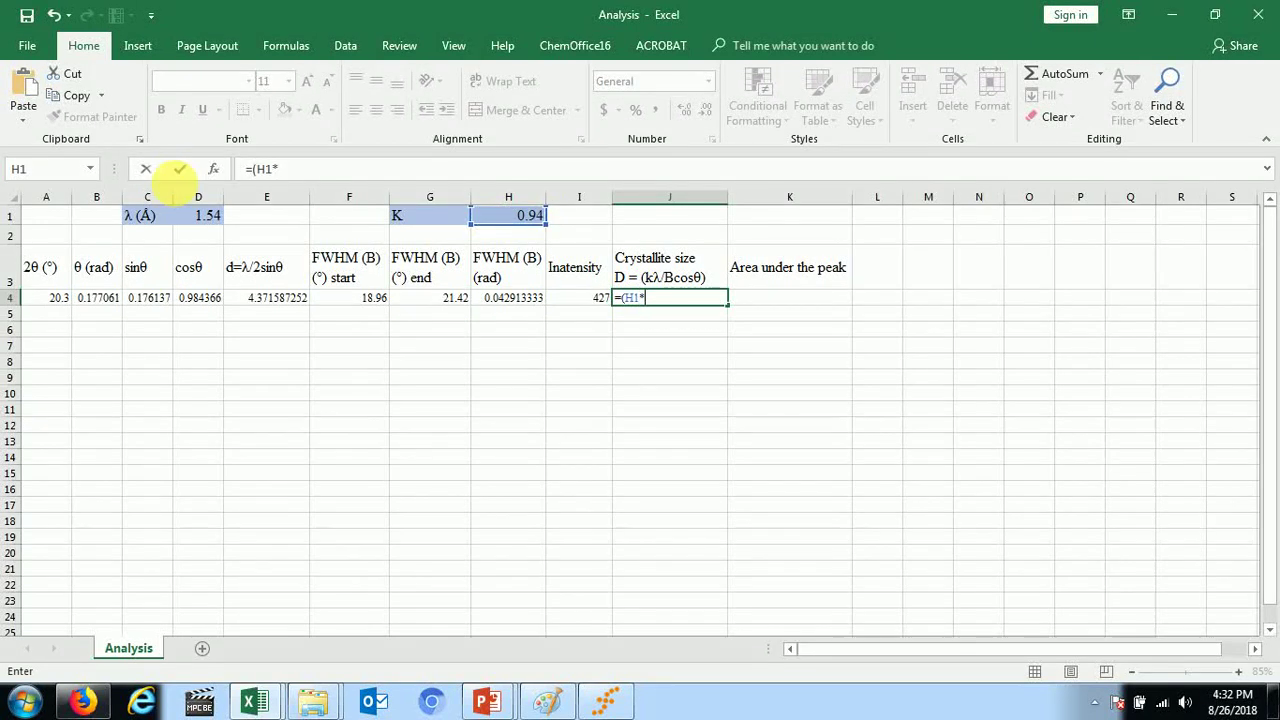
pyautogui.click(196, 222)
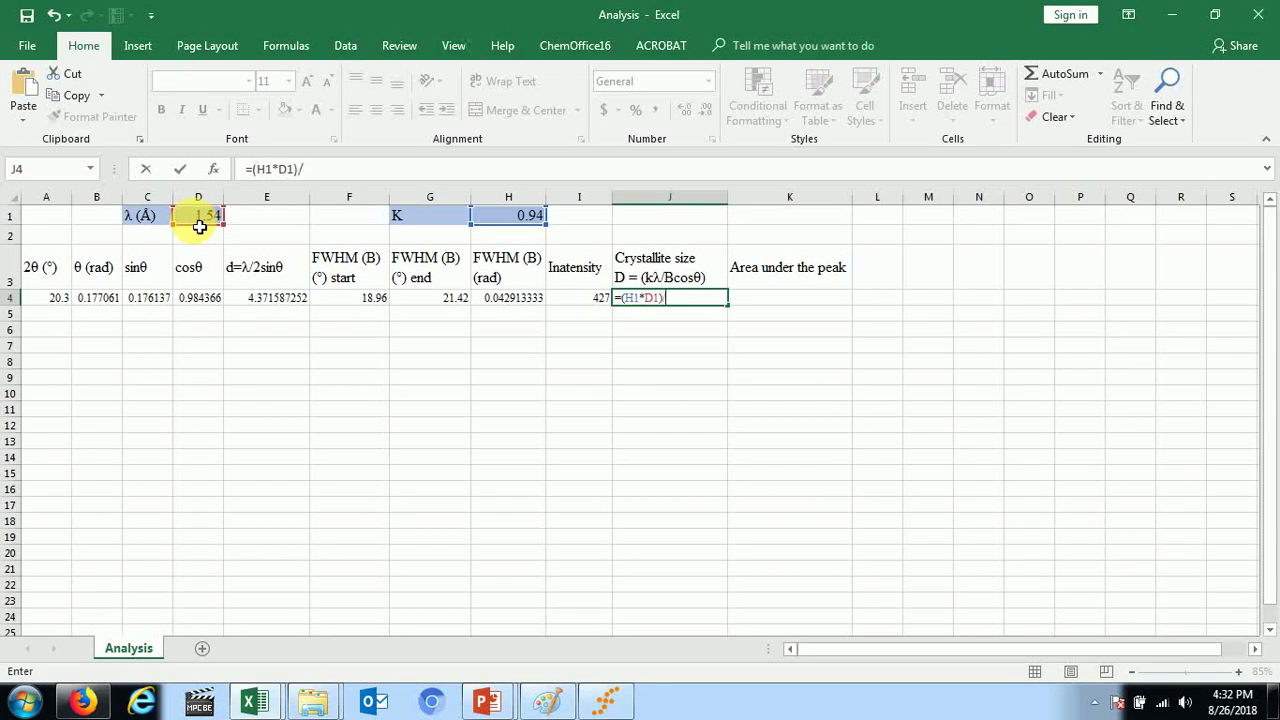
pyautogui.click(497, 302)
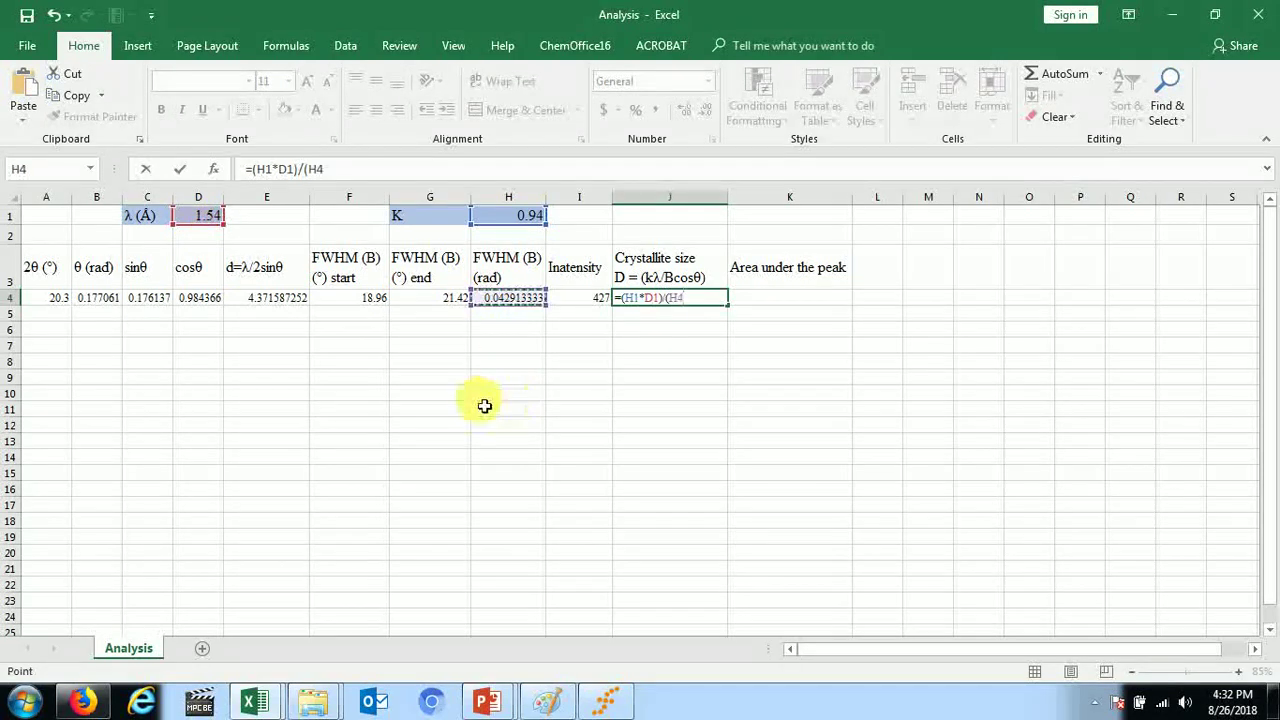
pyautogui.write('*')
pyautogui.click(214, 302)
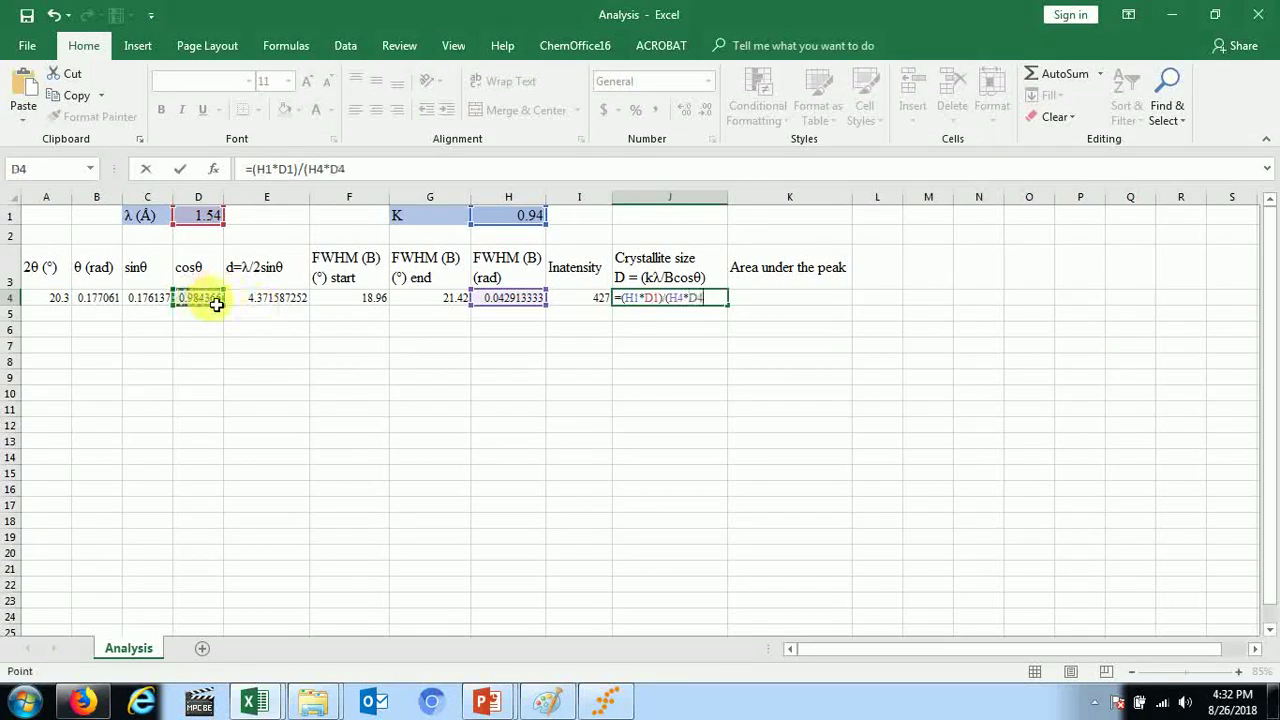
pyautogui.write(')')
pyautogui.press('Return')
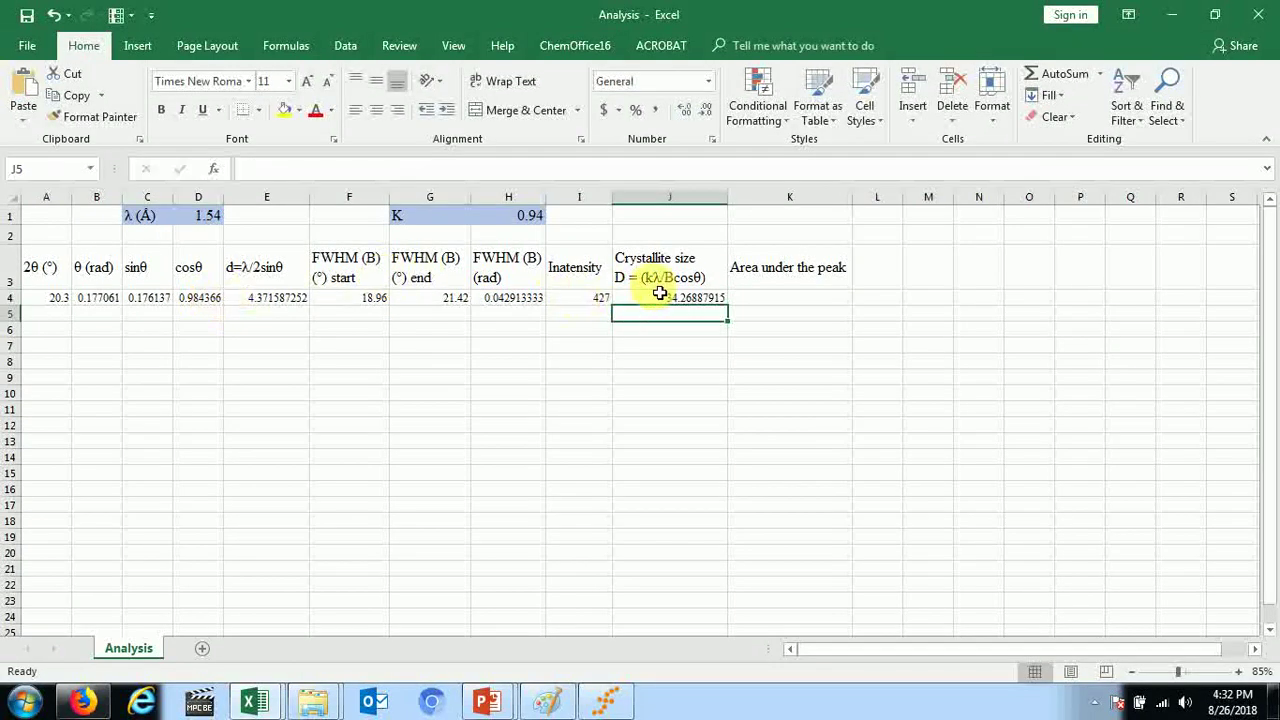
# - Insert the symbol Å after "Crystallite size" in the header cell J3
pyautogui.click(706, 262)
pyautogui.doubleClick(706, 262)
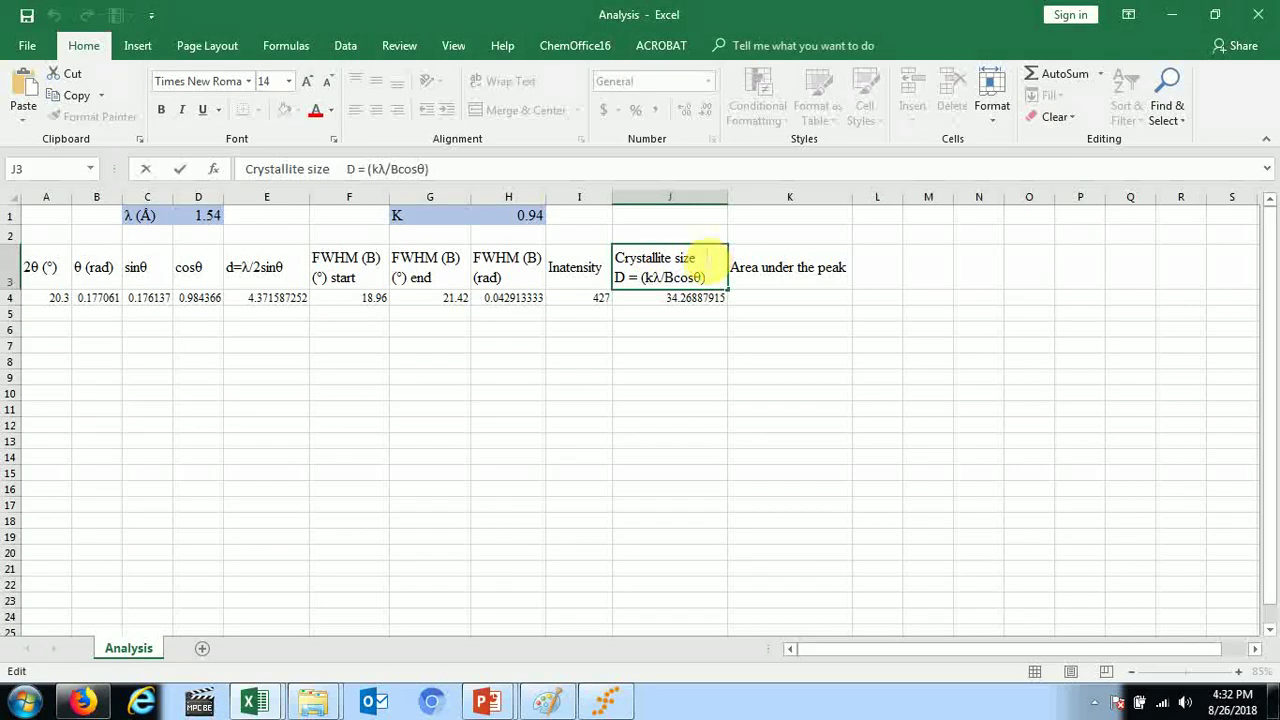
pyautogui.click(140, 46)
pyautogui.click(1118, 97)
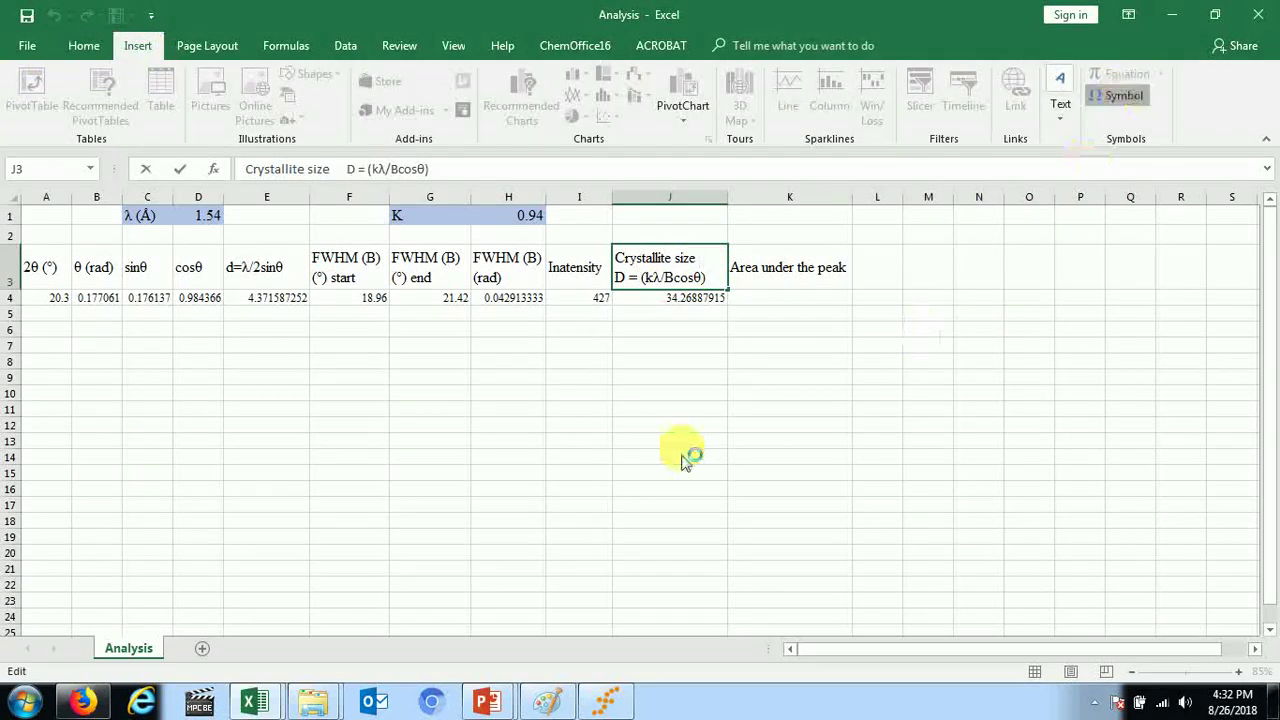
pyautogui.click(318, 503)
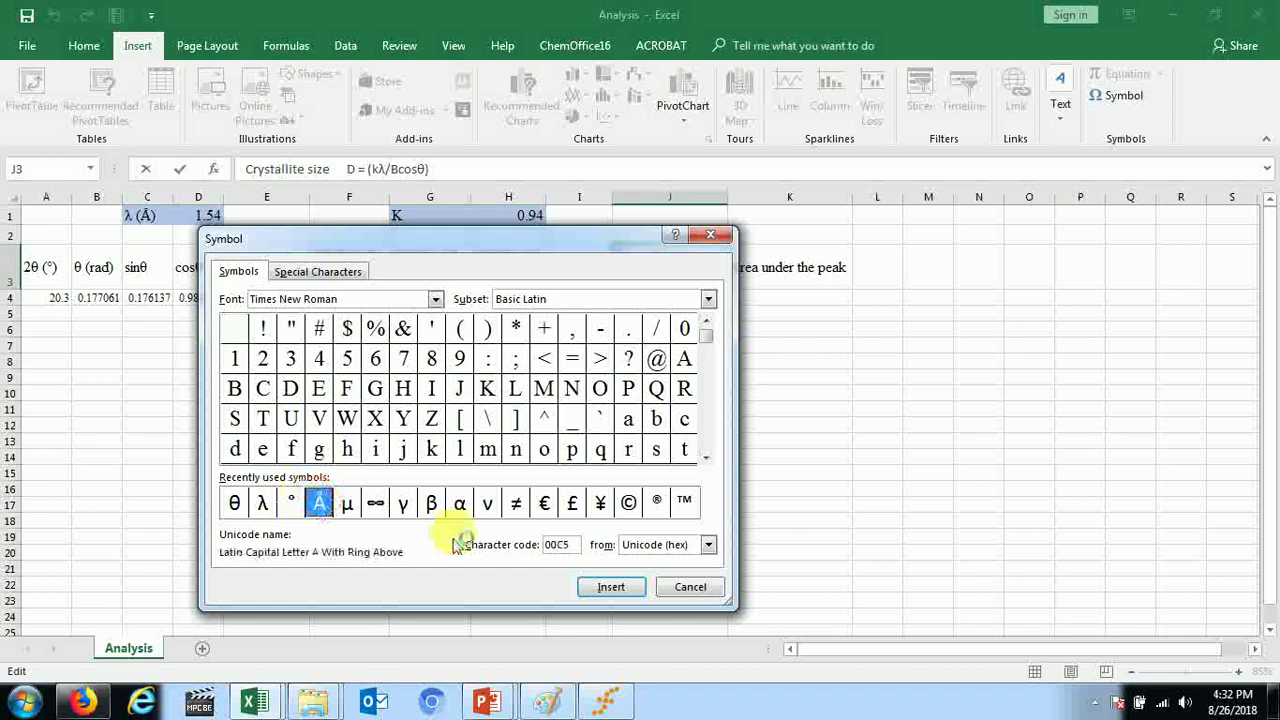
pyautogui.click(608, 587)
pyautogui.click(685, 587)
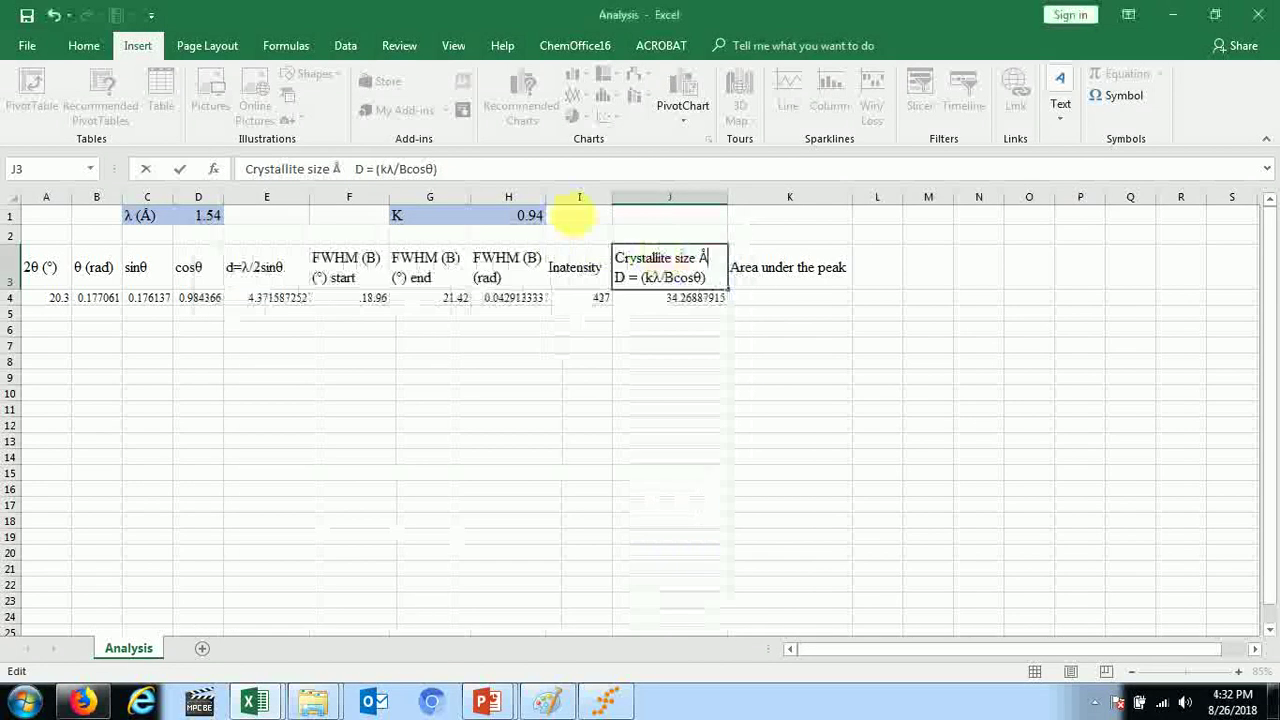
# - Enclose the Å unit in parentheses in the crystallite size header in cell J3
pyautogui.click(704, 258)
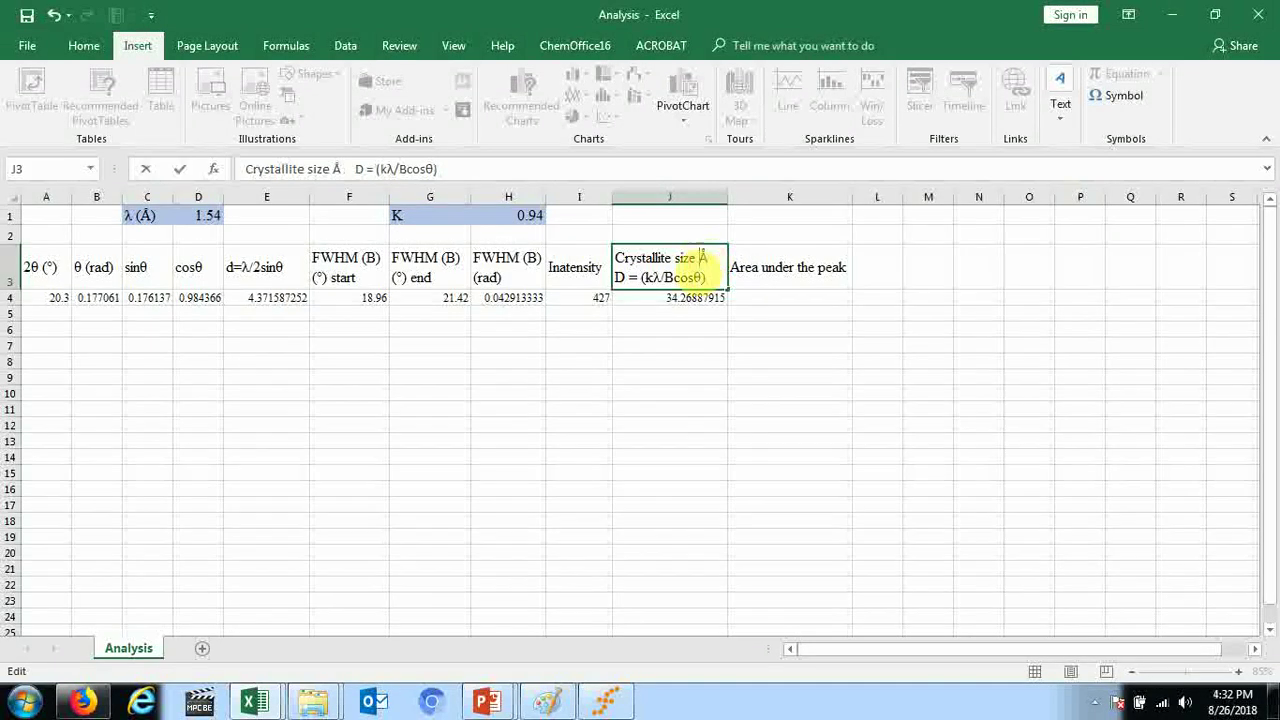
pyautogui.write('(Å')
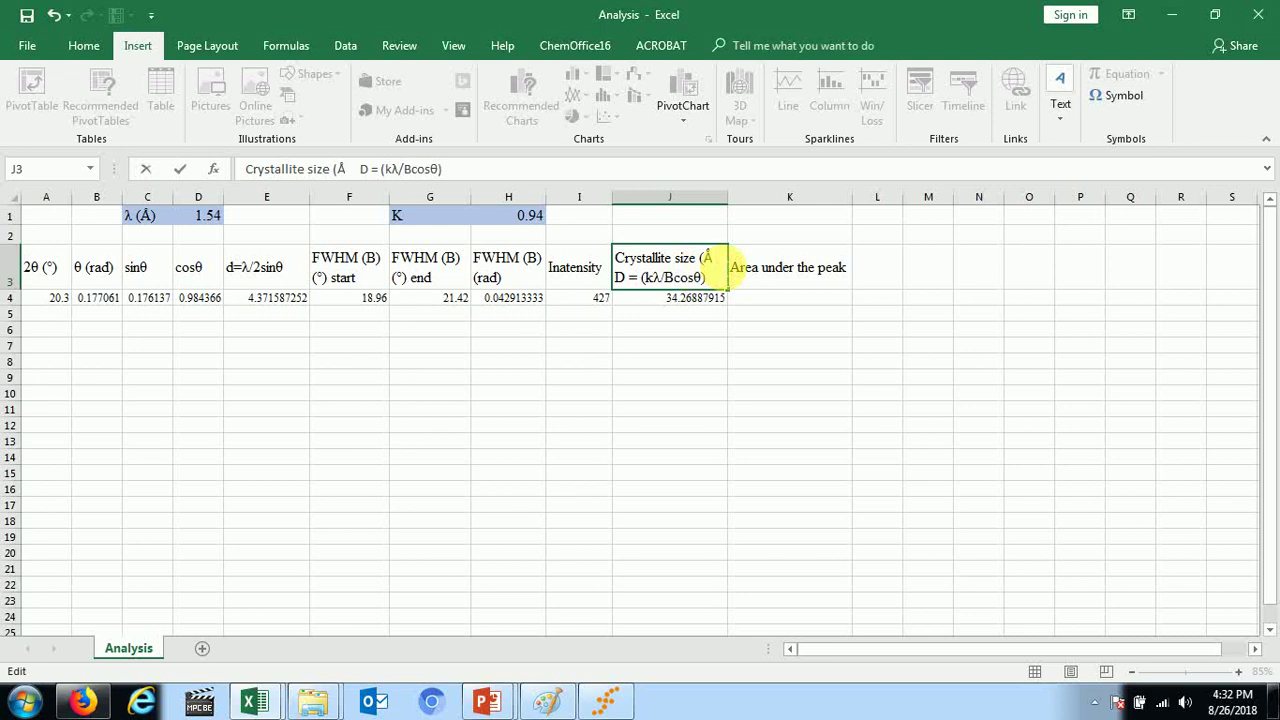
pyautogui.write(')')
pyautogui.moveTo(720, 258); pyautogui.dragTo(695, 259)
pyautogui.click(80, 45)
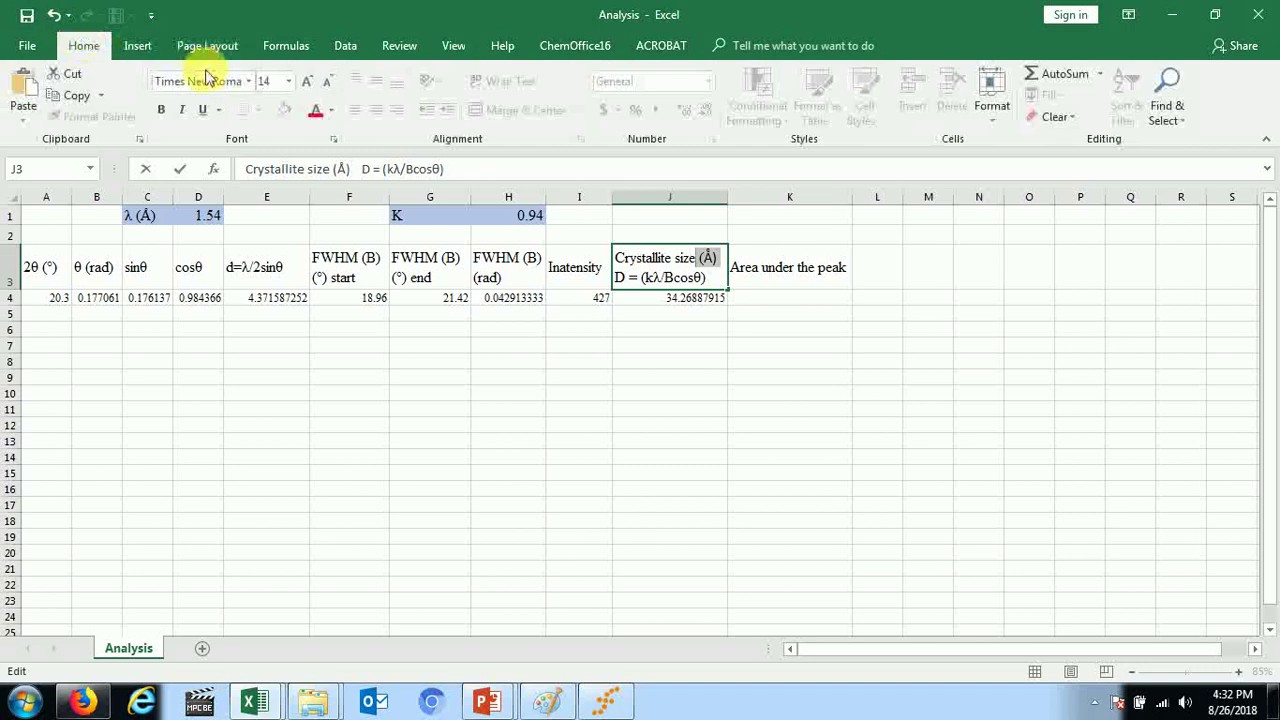
pyautogui.click(215, 81)
pyautogui.press('Escape')
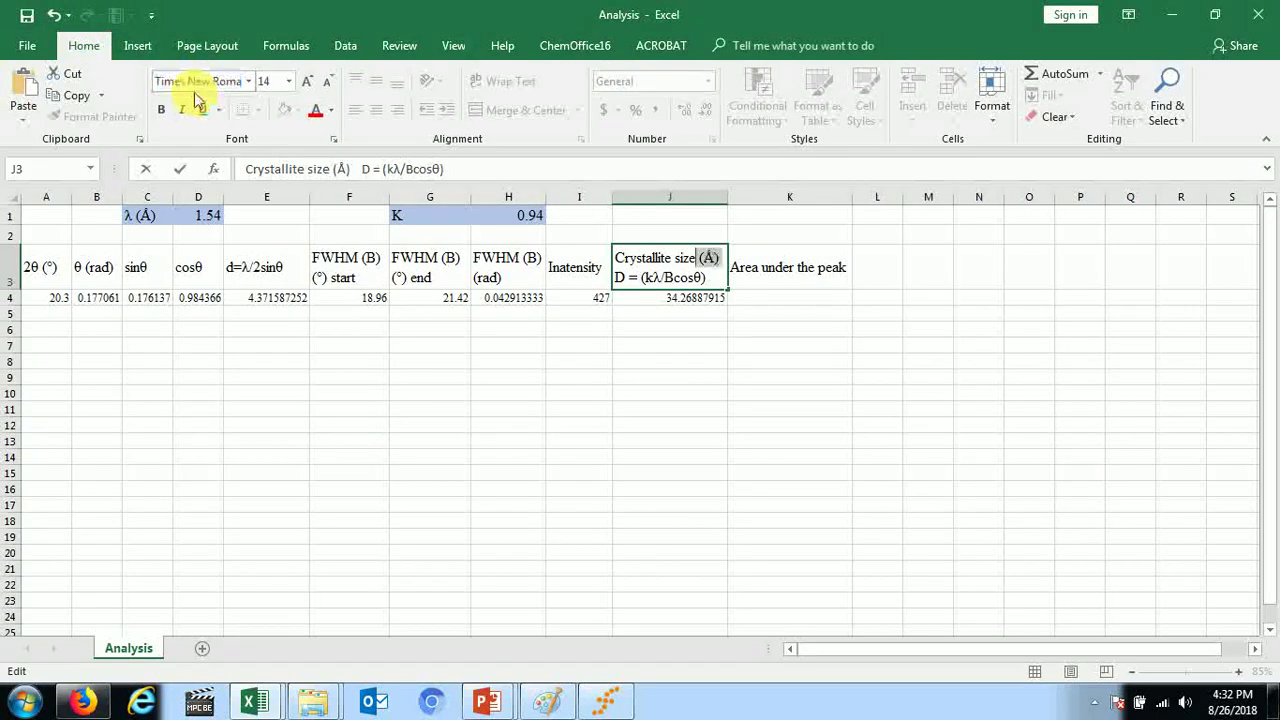
pyautogui.click(538, 347)
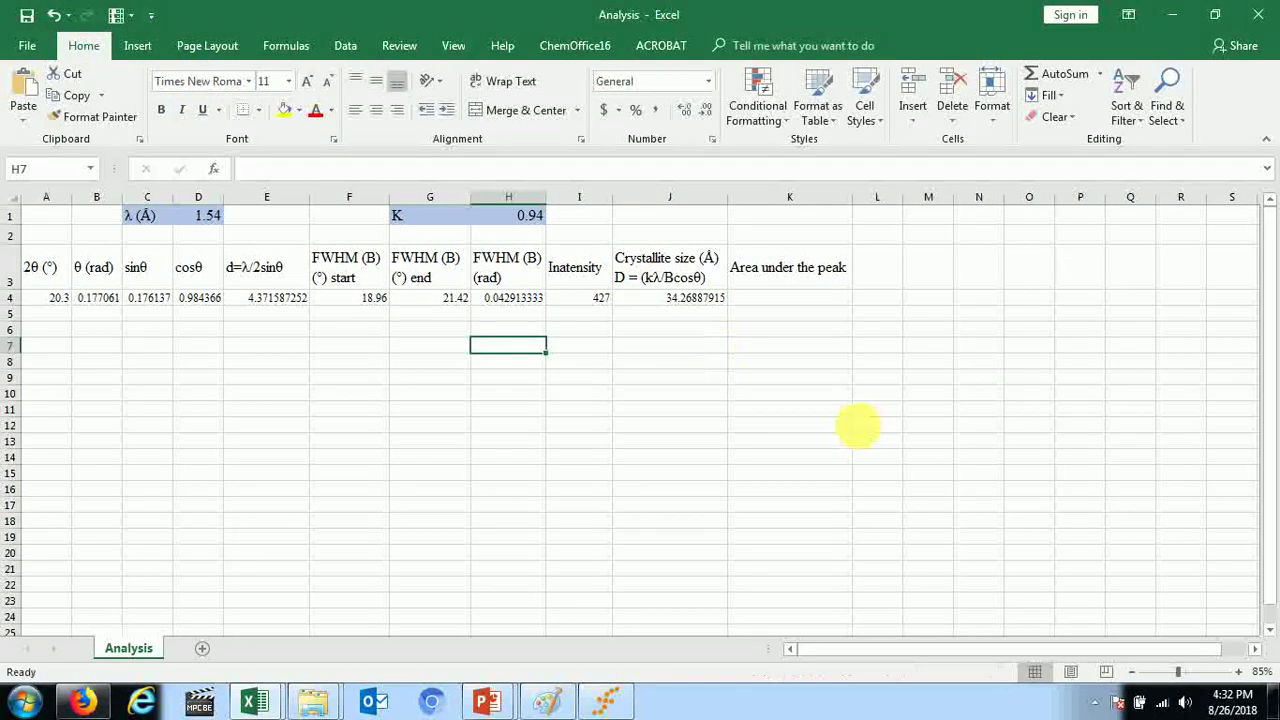
pyautogui.click(716, 378)
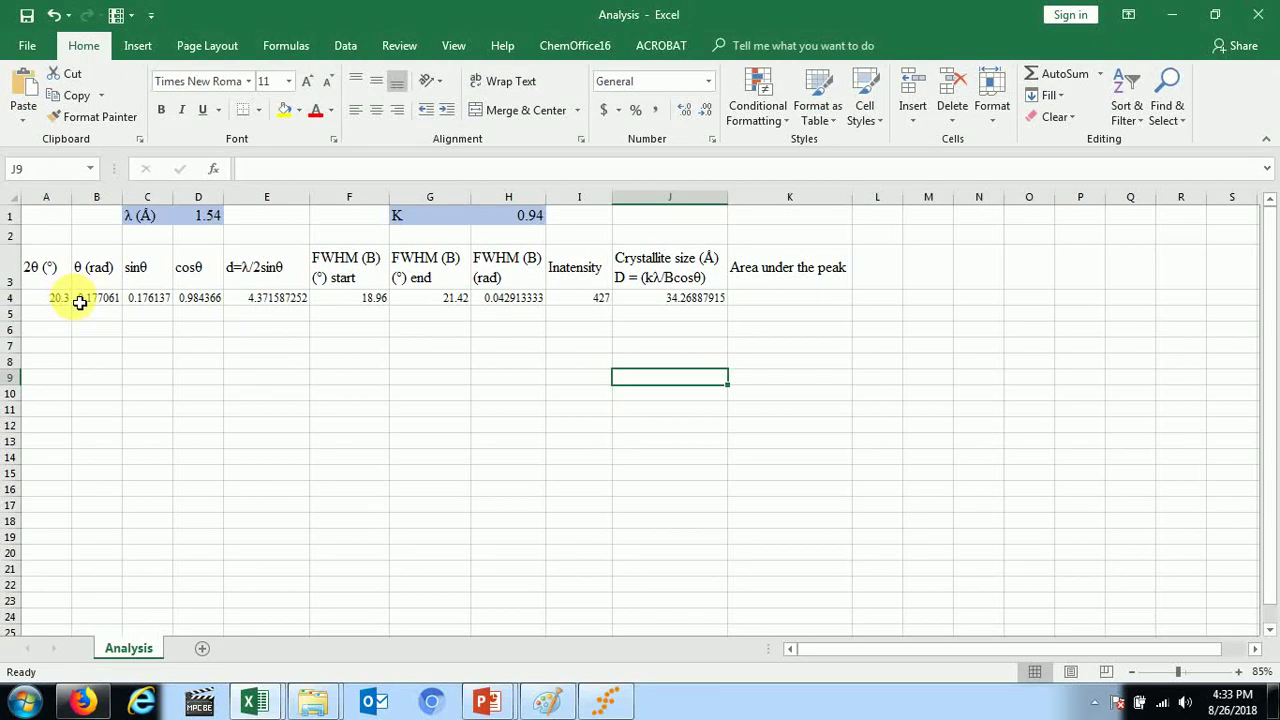
pyautogui.click(257, 298)
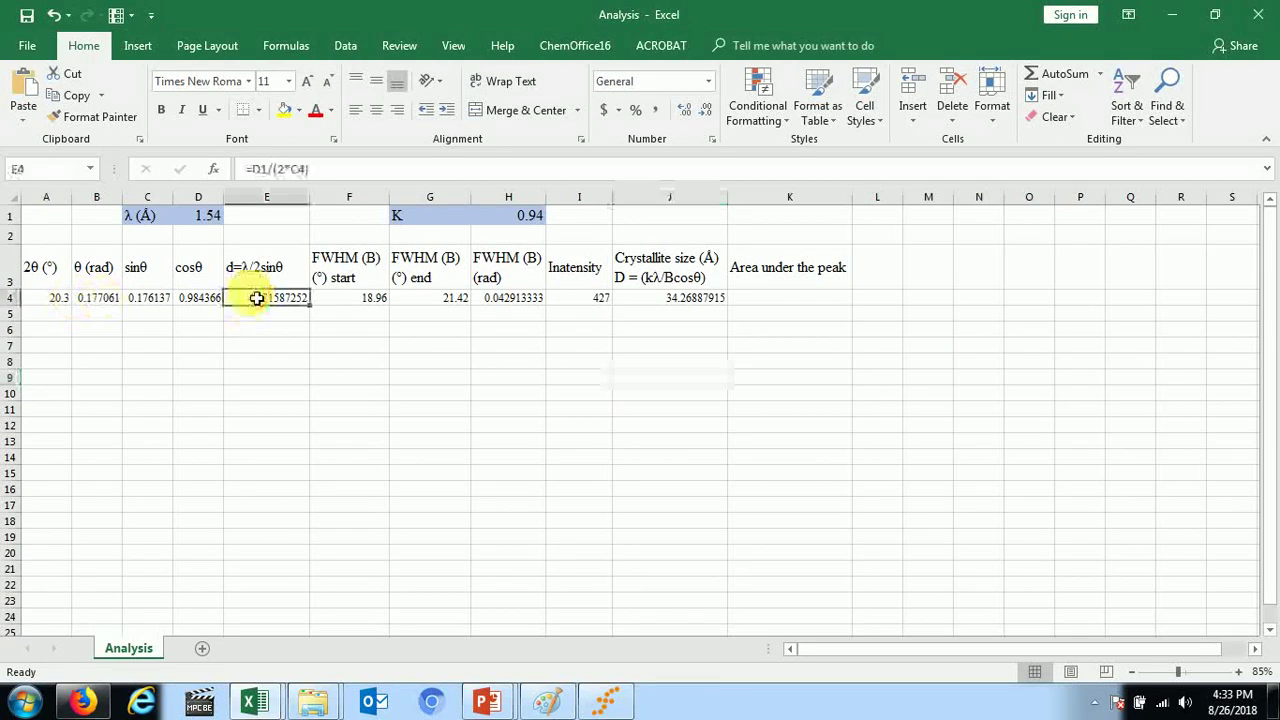
pyautogui.click(662, 297)
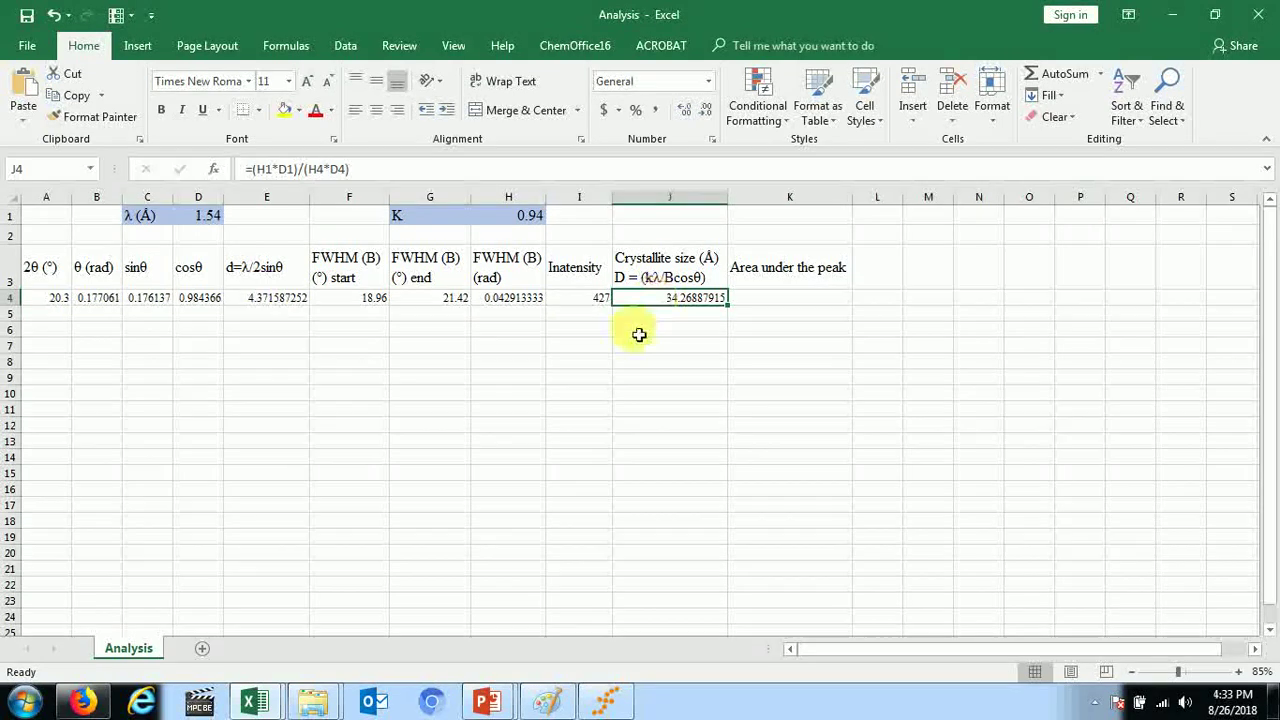
# - Switch to the XRD workbook and delete the peak chart covering the data columns
pyautogui.click(260, 703)
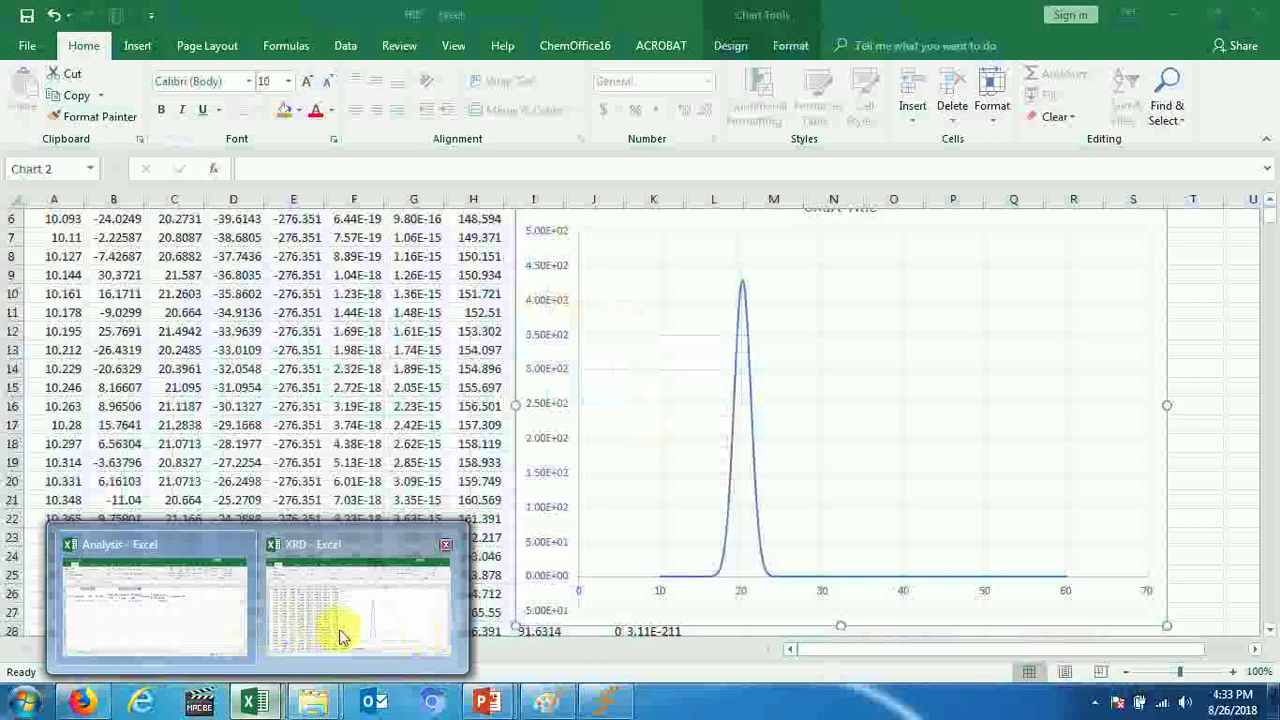
pyautogui.click(340, 635)
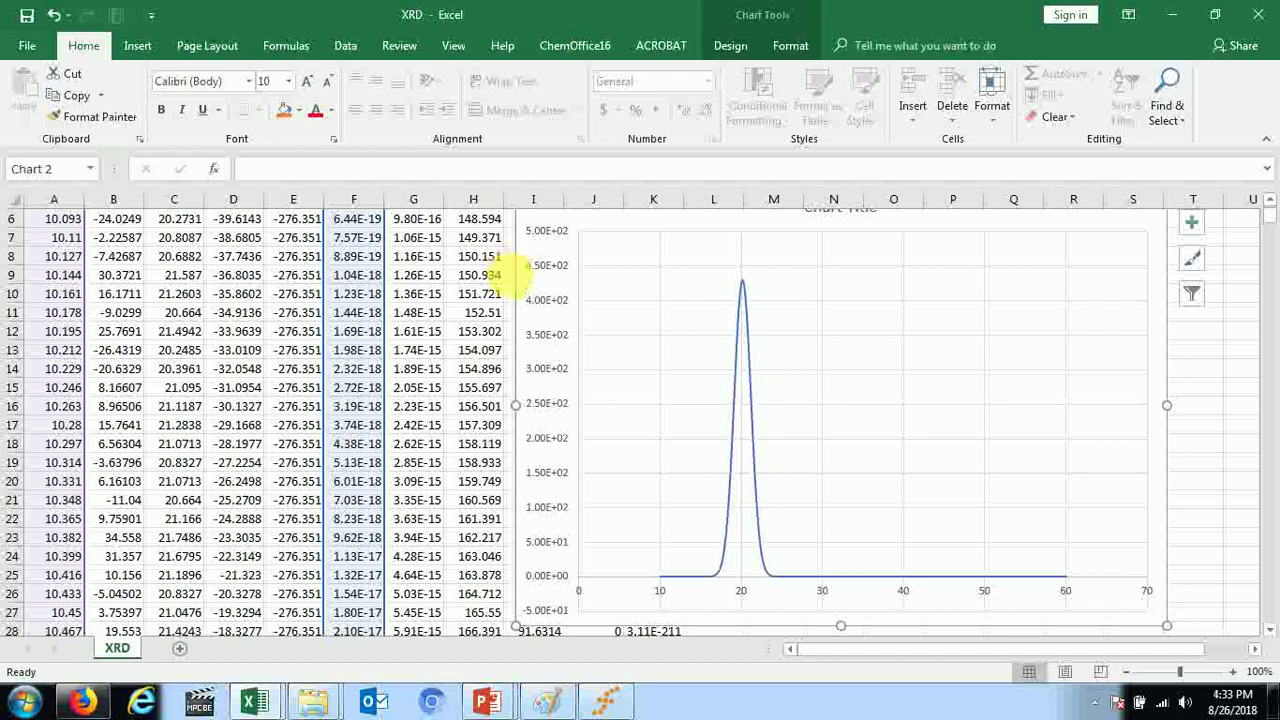
pyautogui.press('Delete')
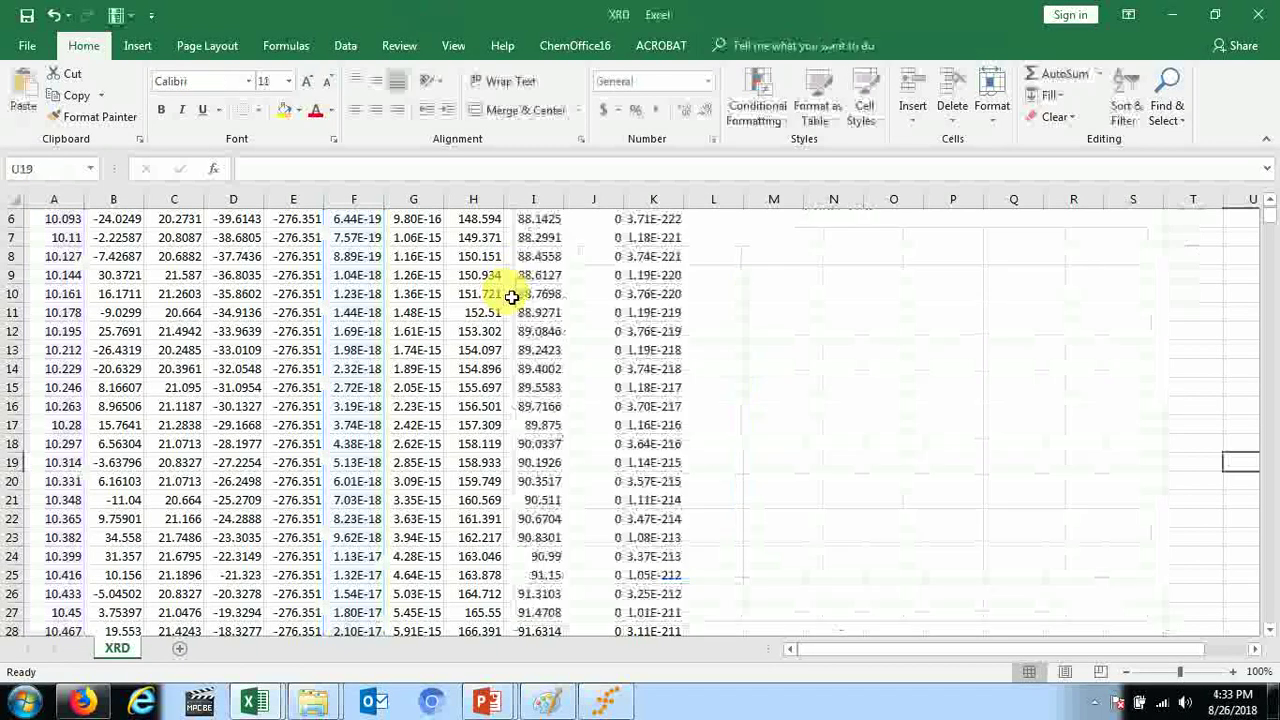
pyautogui.scroll(2, 653, 248)
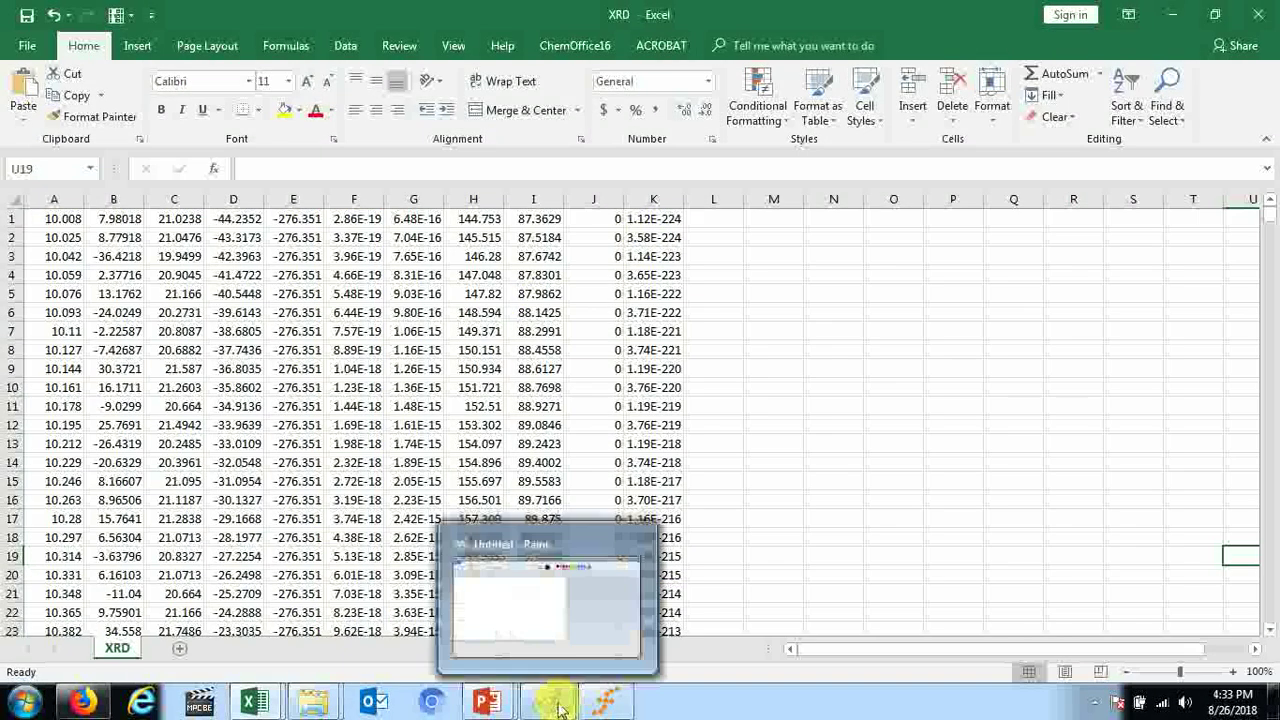
# - Switch to the blank PowerPoint slide show and sketch a pair of red axes labelled y and x with direction arrows
pyautogui.moveTo(486, 702)
pyautogui.click(594, 646)
pyautogui.press('space')
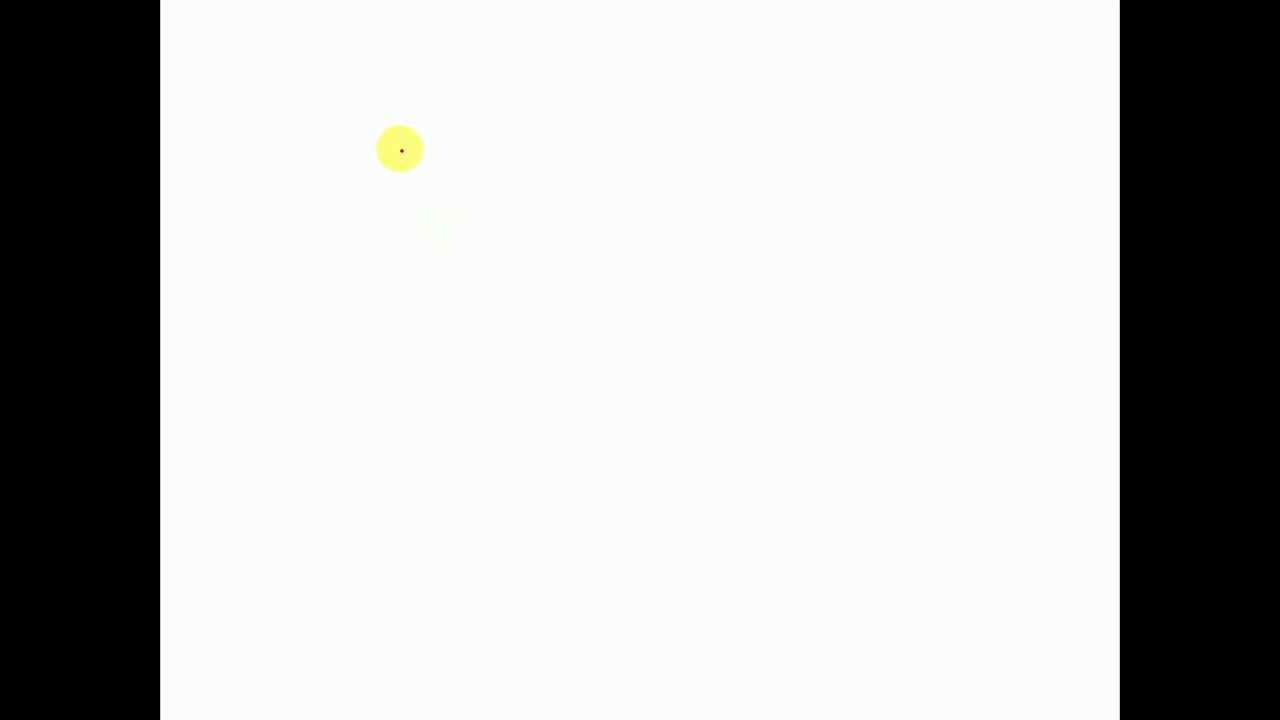
pyautogui.moveTo(395, 140)
pyautogui.mouseDown()
pyautogui.moveTo(409, 346)
pyautogui.moveTo(735, 343)
pyautogui.mouseUp()
pyautogui.moveTo(340, 222); pyautogui.dragTo(378, 220)
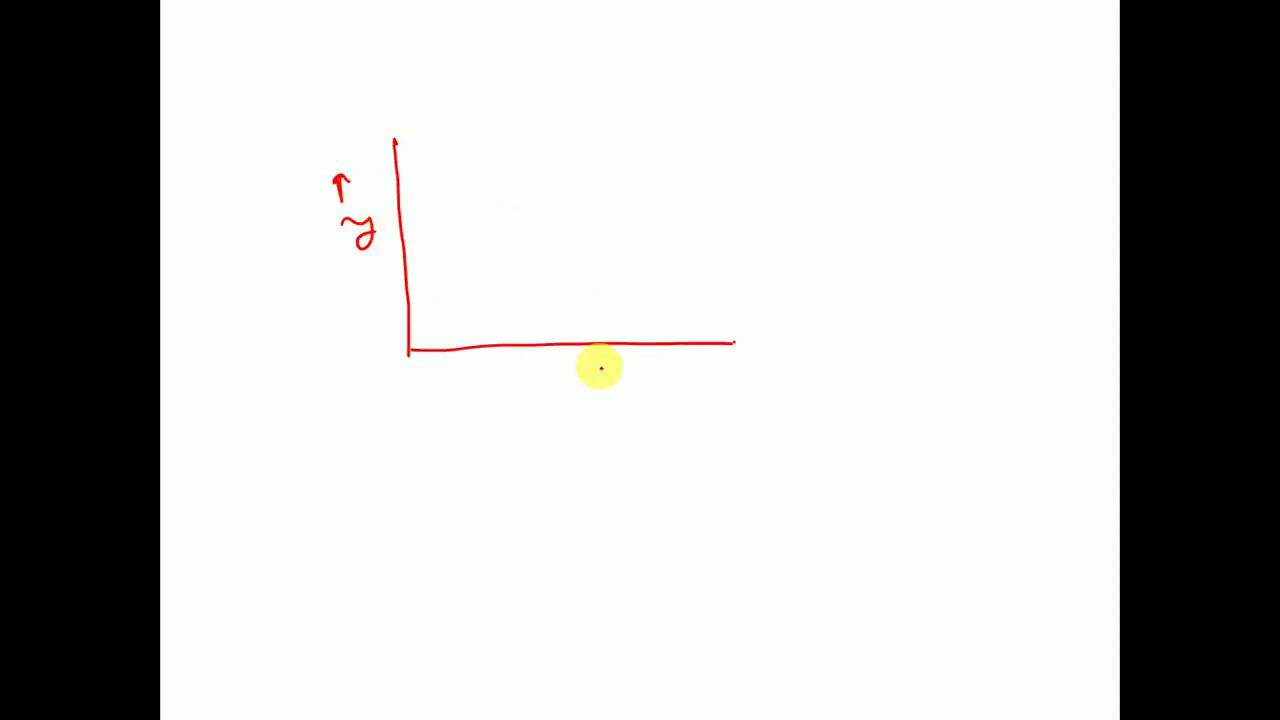
pyautogui.moveTo(598, 366)
pyautogui.mouseDown()
pyautogui.moveTo(618, 382)
pyautogui.moveTo(677, 362)
pyautogui.moveTo(677, 386)
pyautogui.mouseUp()
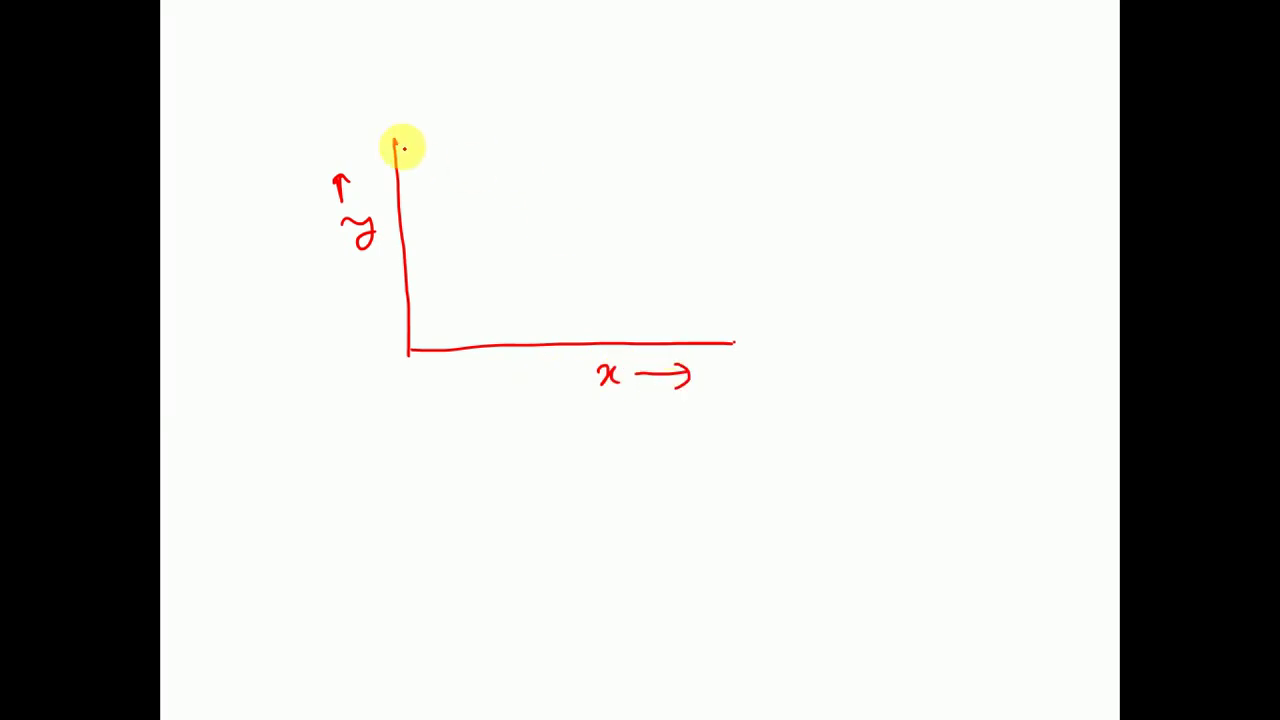
# - Draw a descending curve above the x axis and a narrow vertical strip beneath it with a small box at its upper end
pyautogui.moveTo(410, 145); pyautogui.dragTo(710, 297)
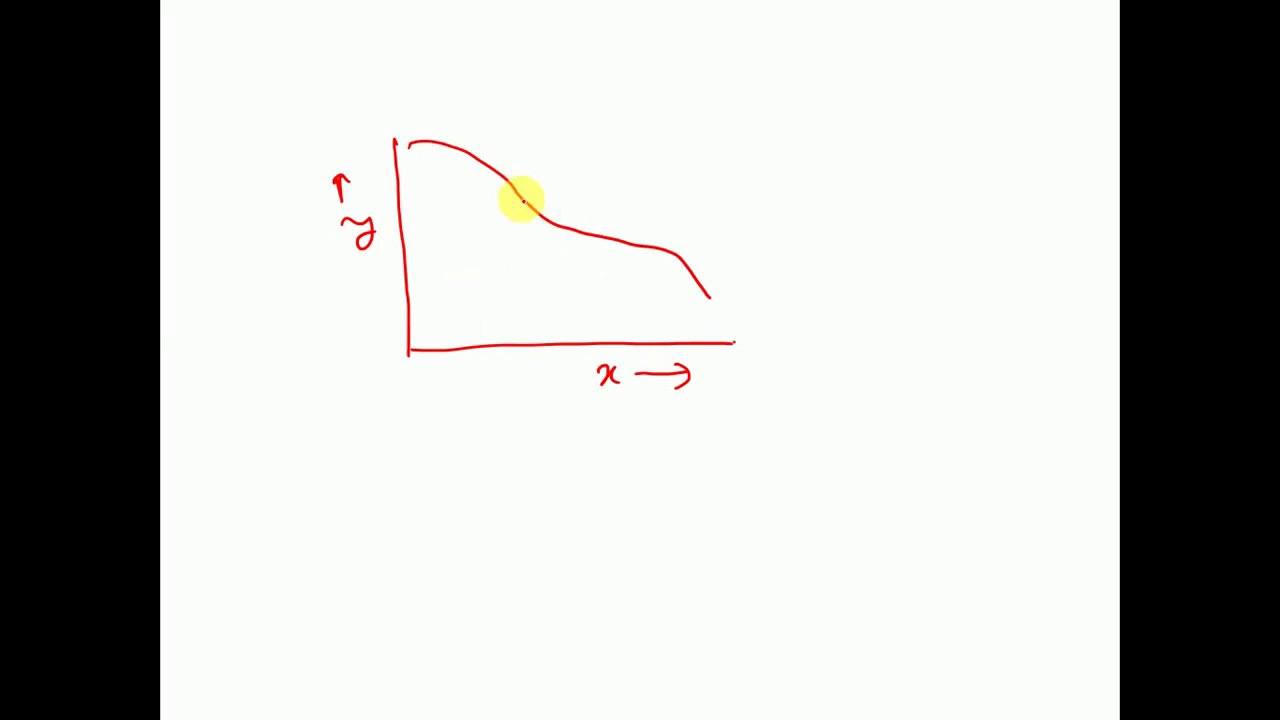
pyautogui.moveTo(521, 195); pyautogui.dragTo(528, 343)
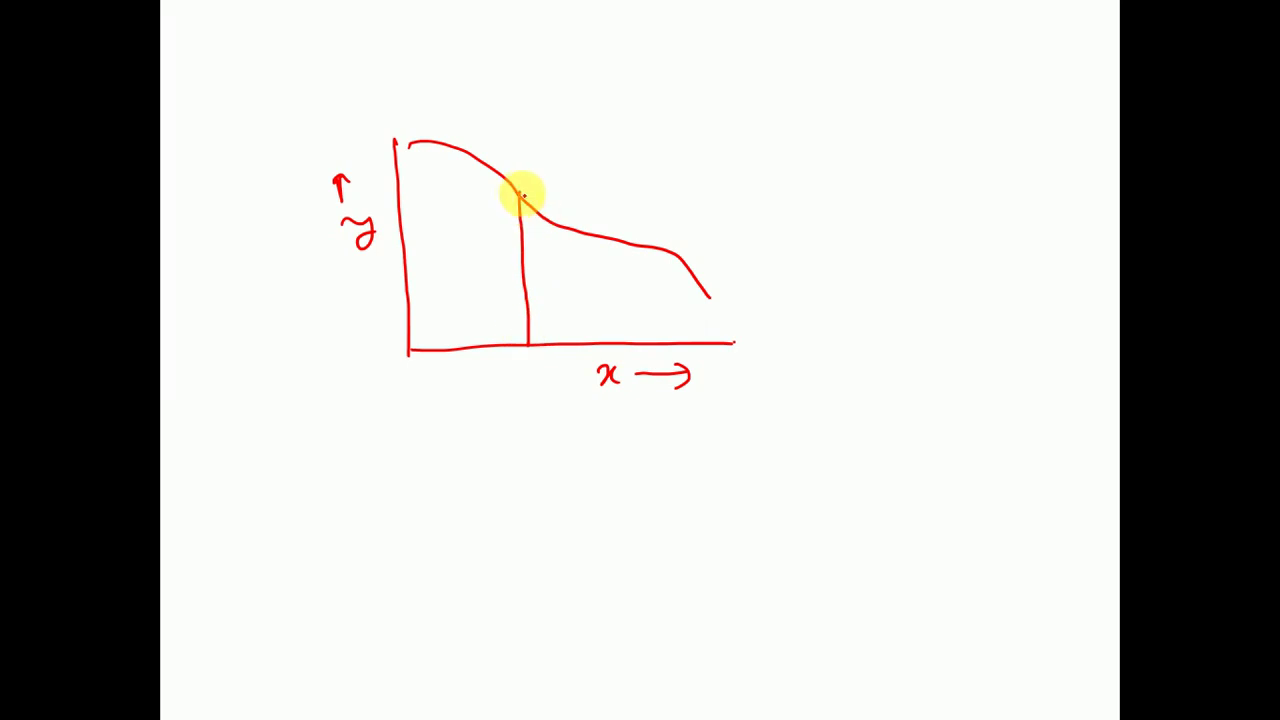
pyautogui.moveTo(529, 205); pyautogui.dragTo(541, 345)
pyautogui.moveTo(531, 194); pyautogui.dragTo(531, 207)
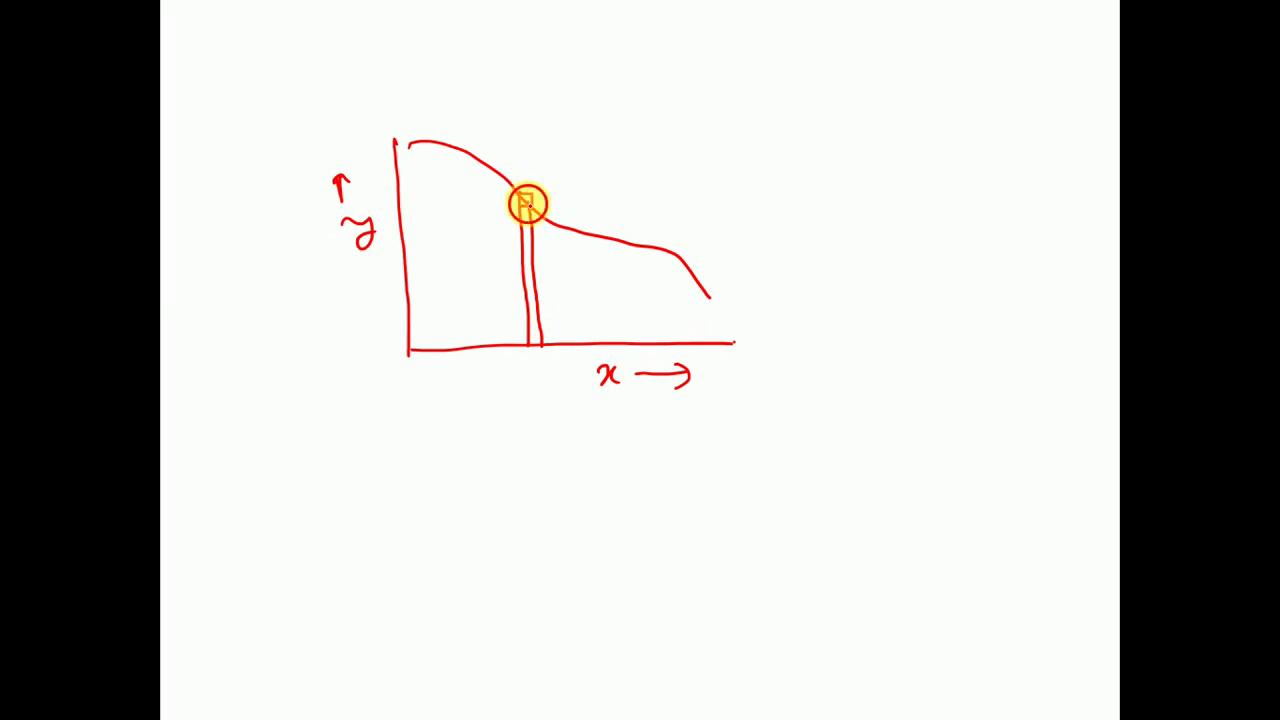
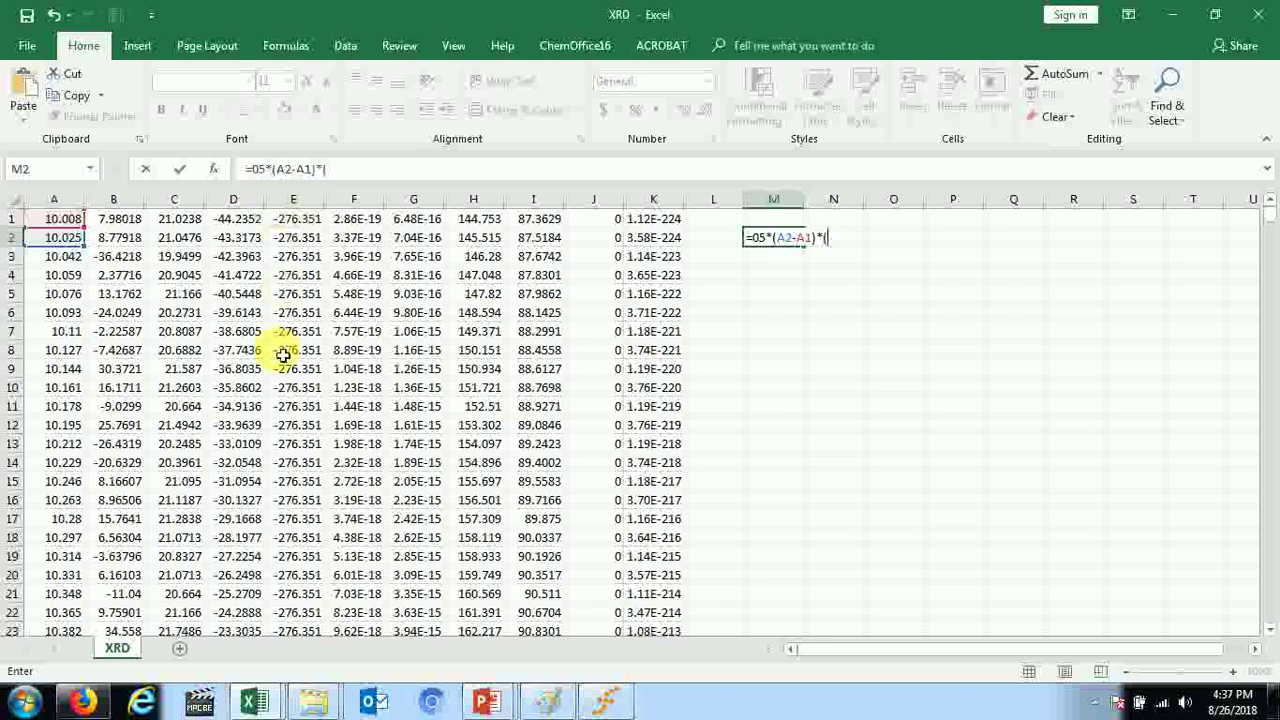
# - Complete the area formula =05*(A2-A1)*(E2+E1) in cell M2 of the XRD sheet
pyautogui.write('E2+')
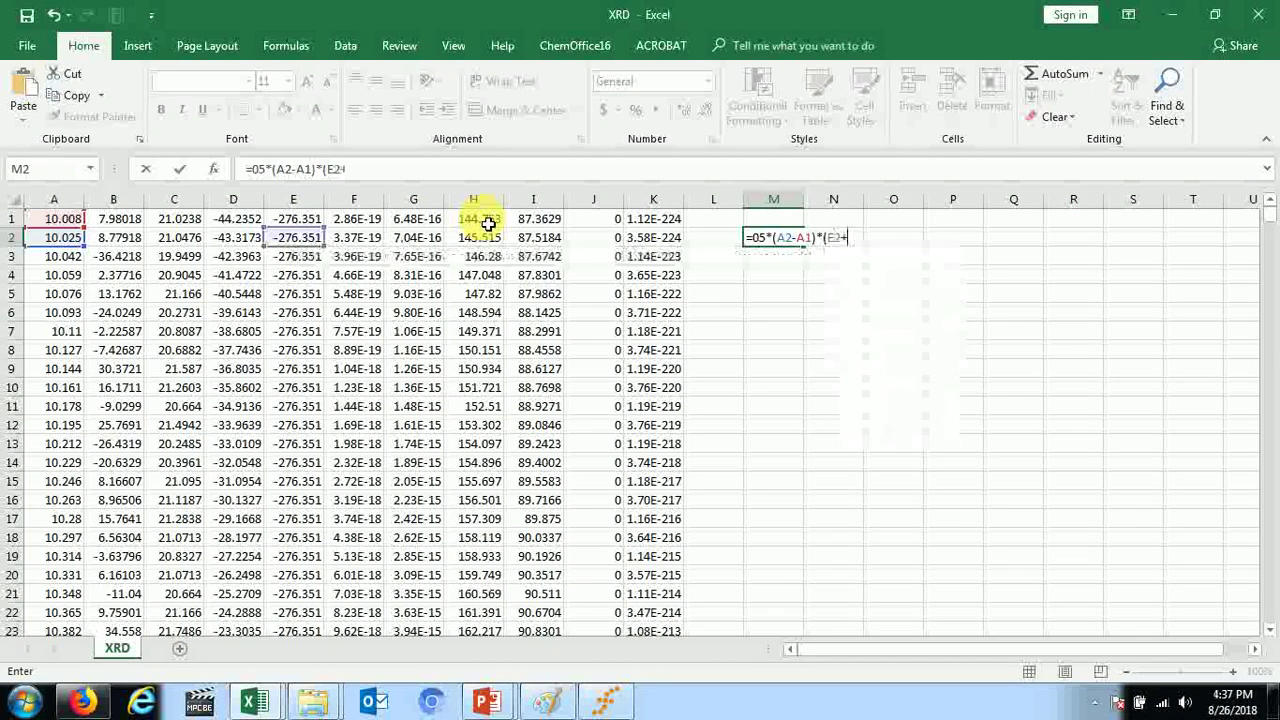
pyautogui.write('E1')
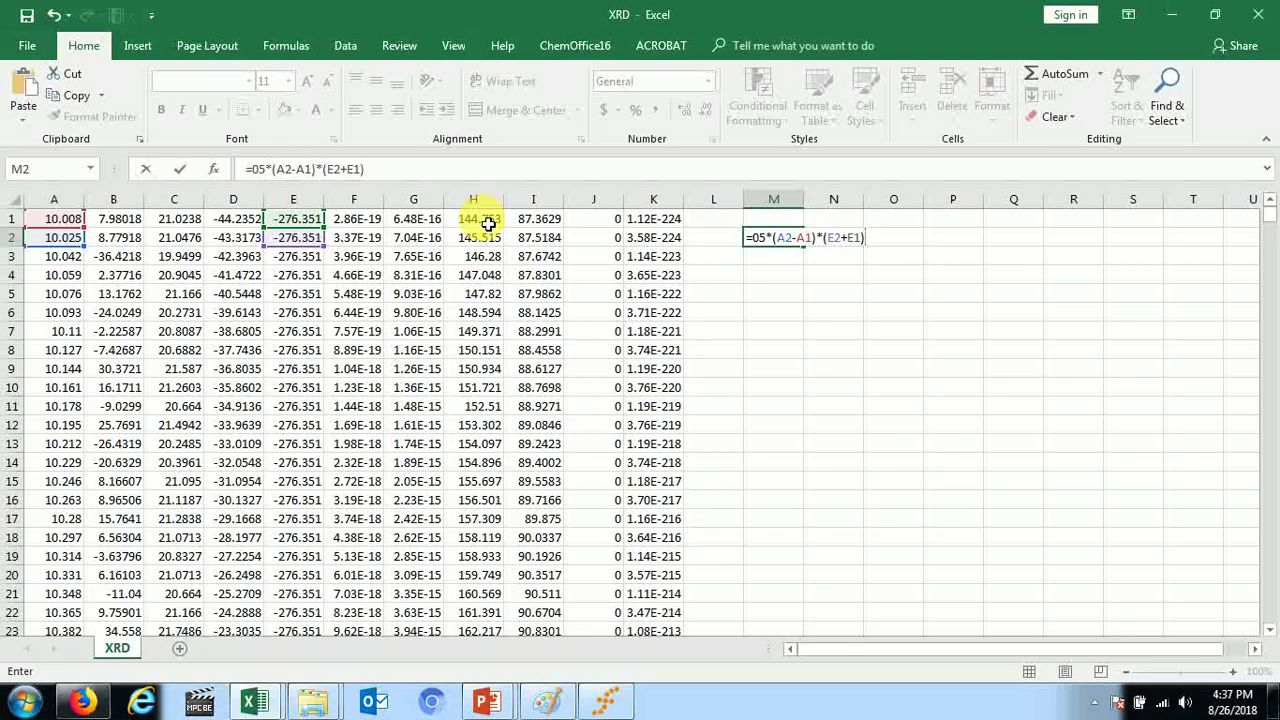
pyautogui.press('Return')
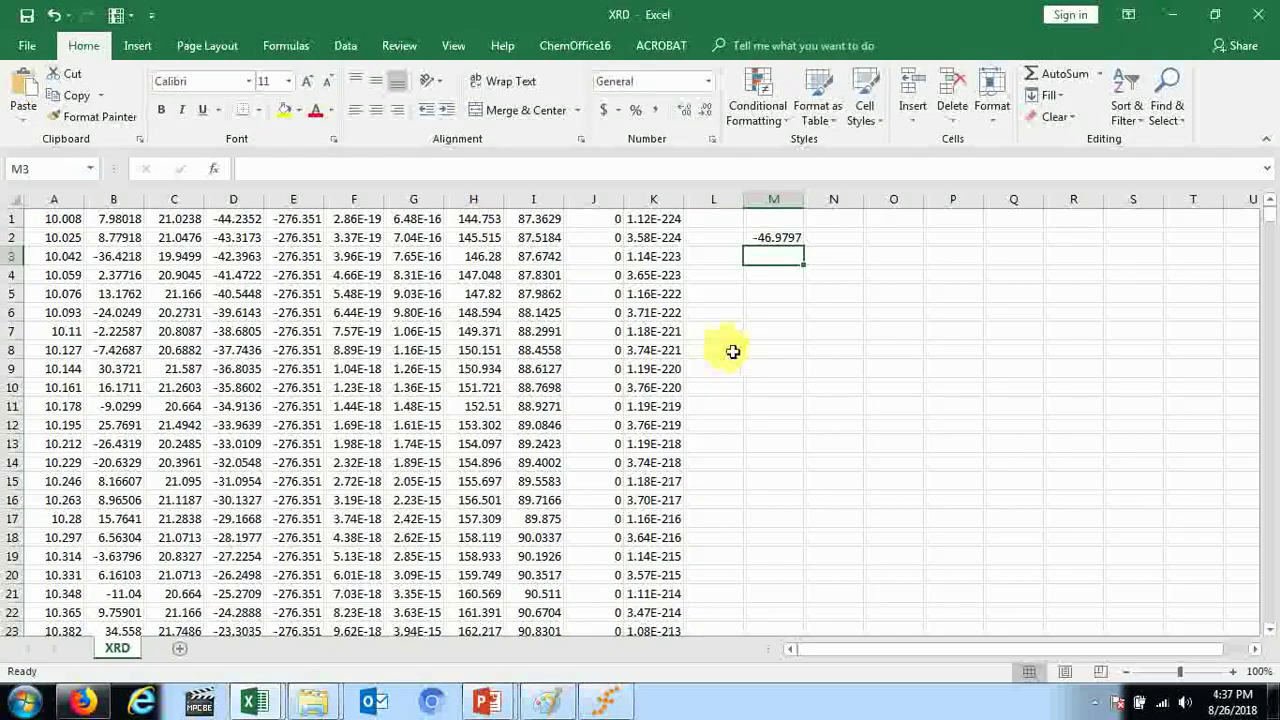
# - Wrap the area formula in cell M2 in the absolute value function as =abs(5*(A2-A1)*(E2+E1))
pyautogui.click(594, 705)
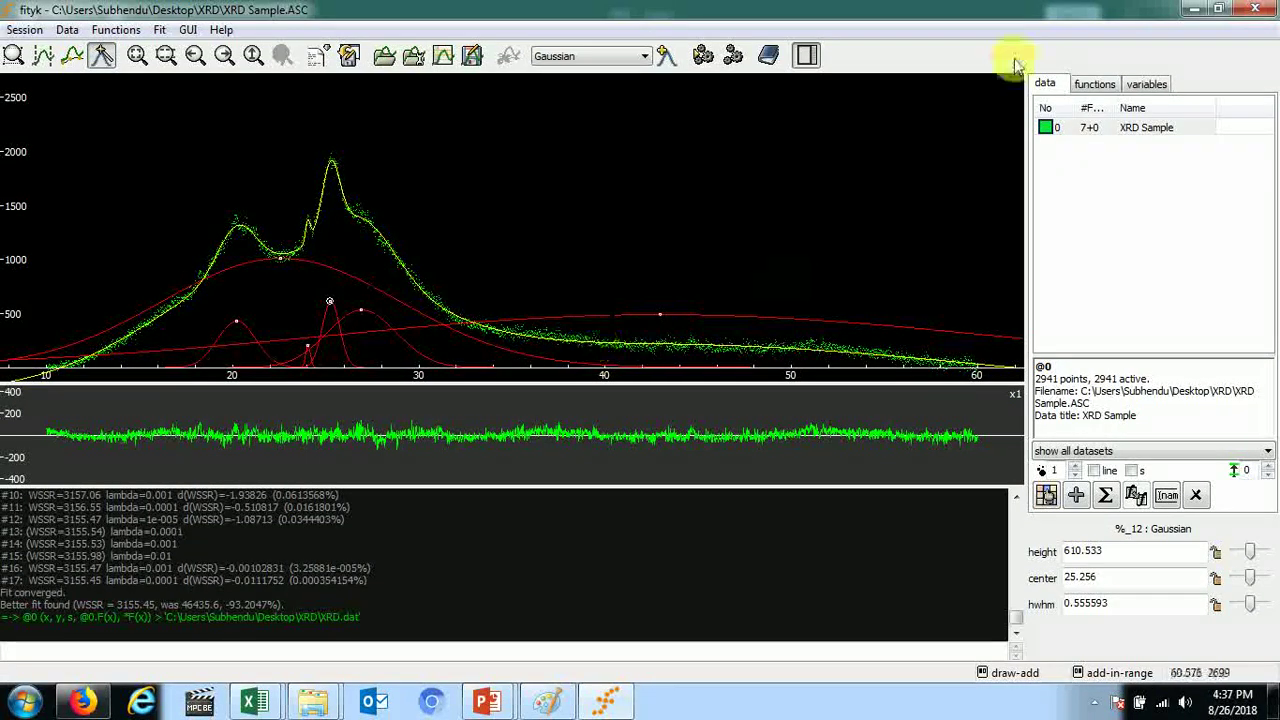
pyautogui.click(1195, 9)
pyautogui.doubleClick(785, 237)
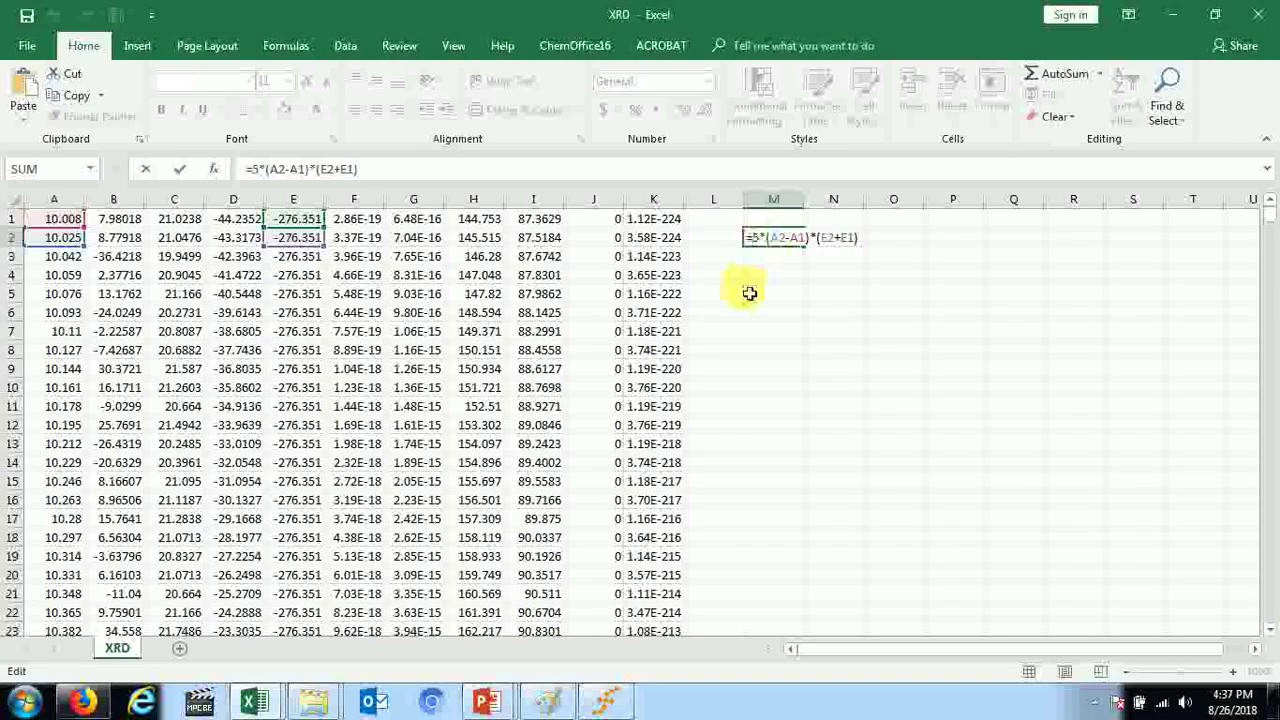
pyautogui.write('abs')
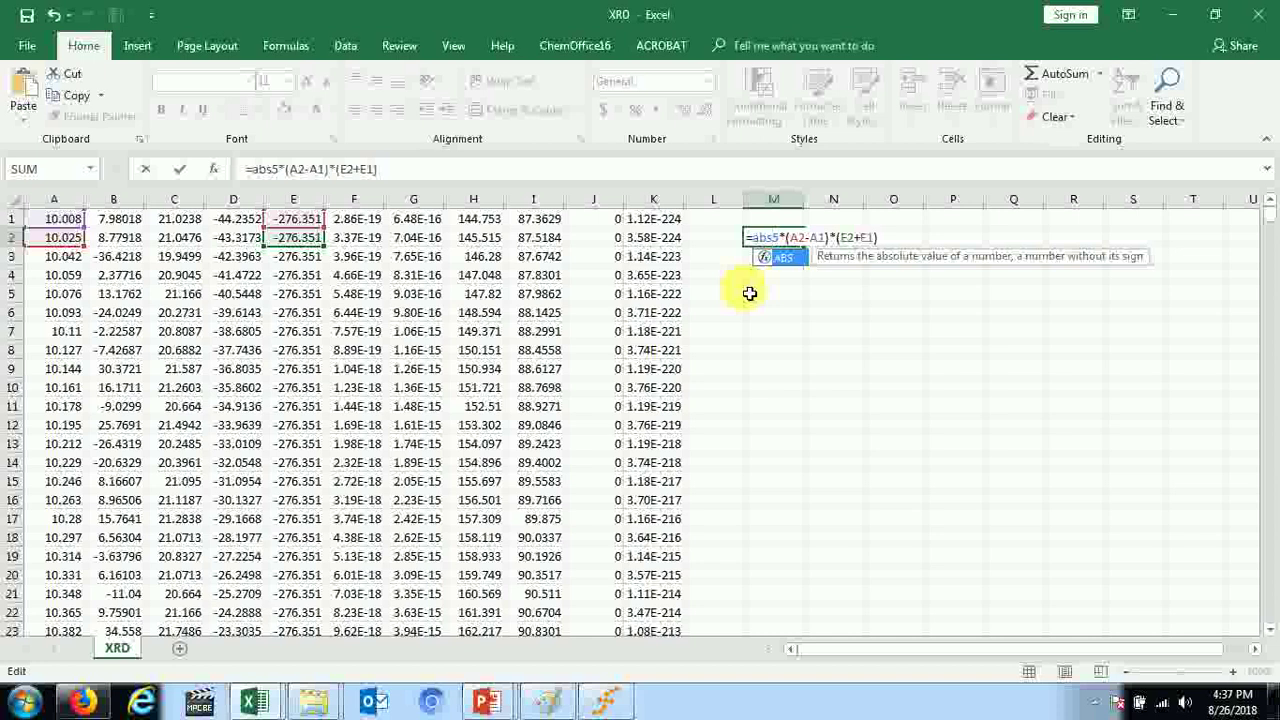
pyautogui.write('(')
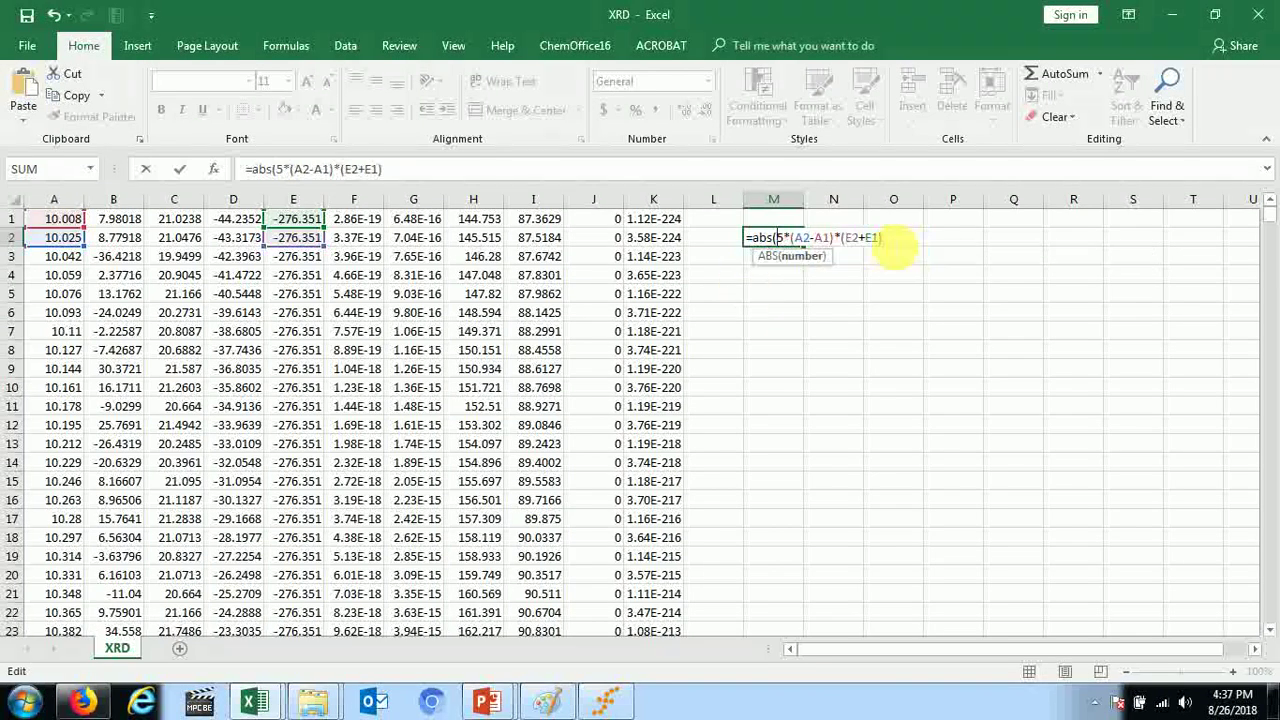
pyautogui.write(')')
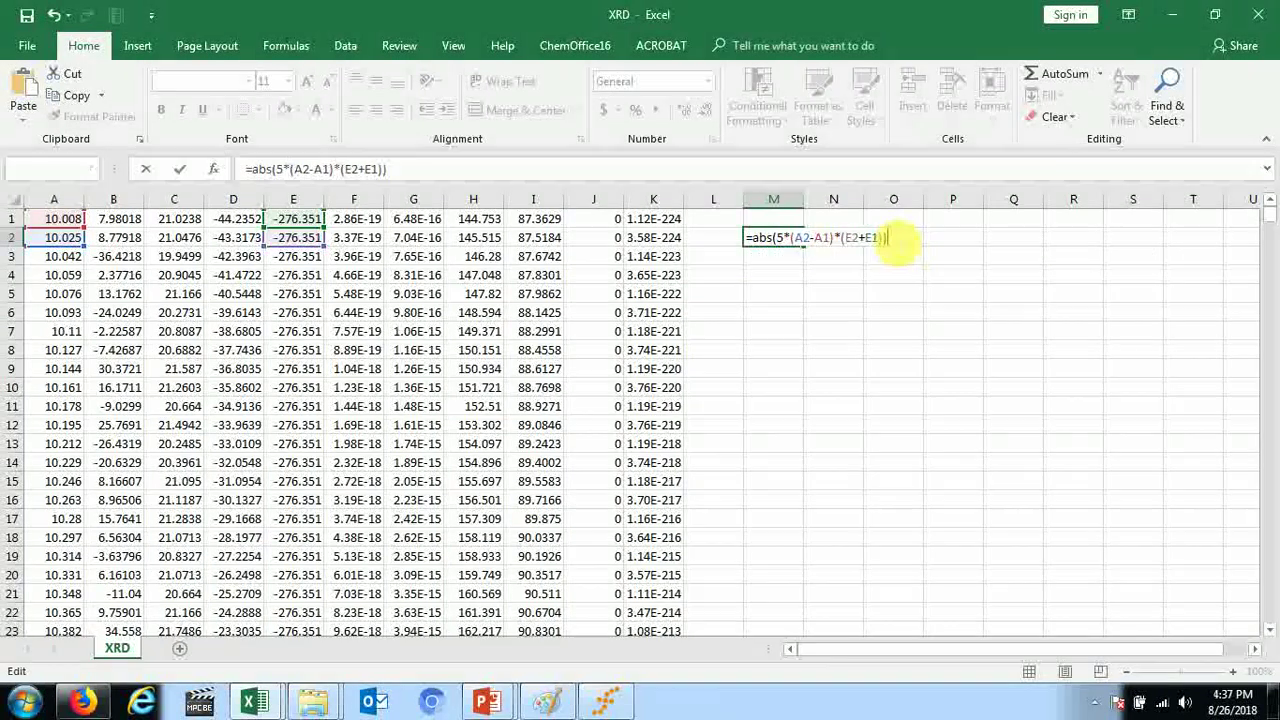
pyautogui.press('Return')
# - Fill the area formula from M2 down column M to the last data row, 2941
pyautogui.click(797, 242)
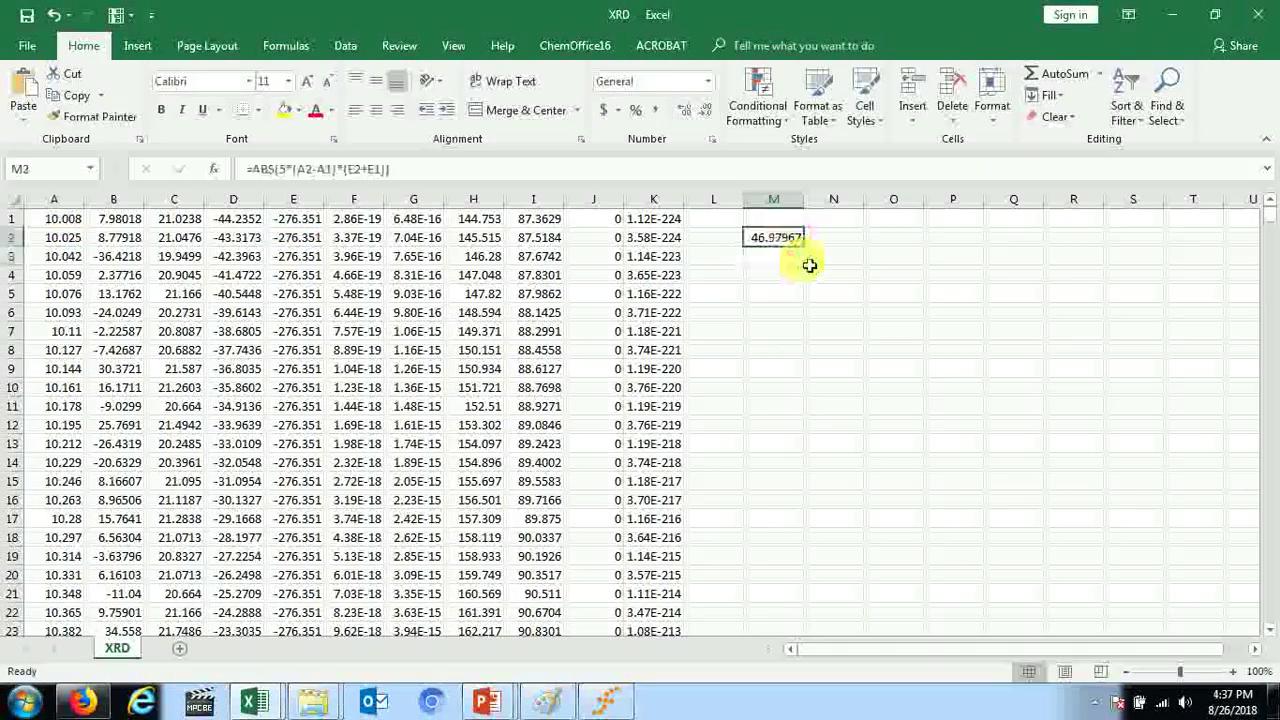
pyautogui.moveTo(810, 253); pyautogui.dragTo(735, 574)
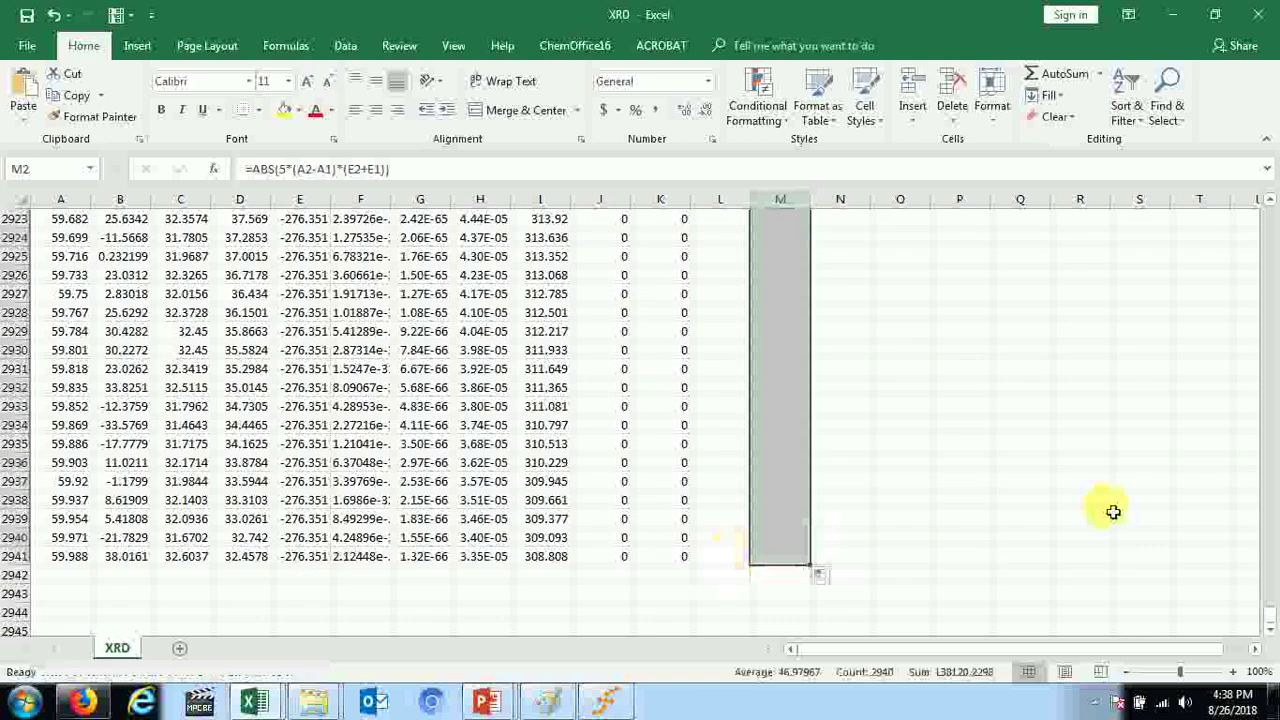
pyautogui.moveTo(1262, 612); pyautogui.dragTo(1268, 207)
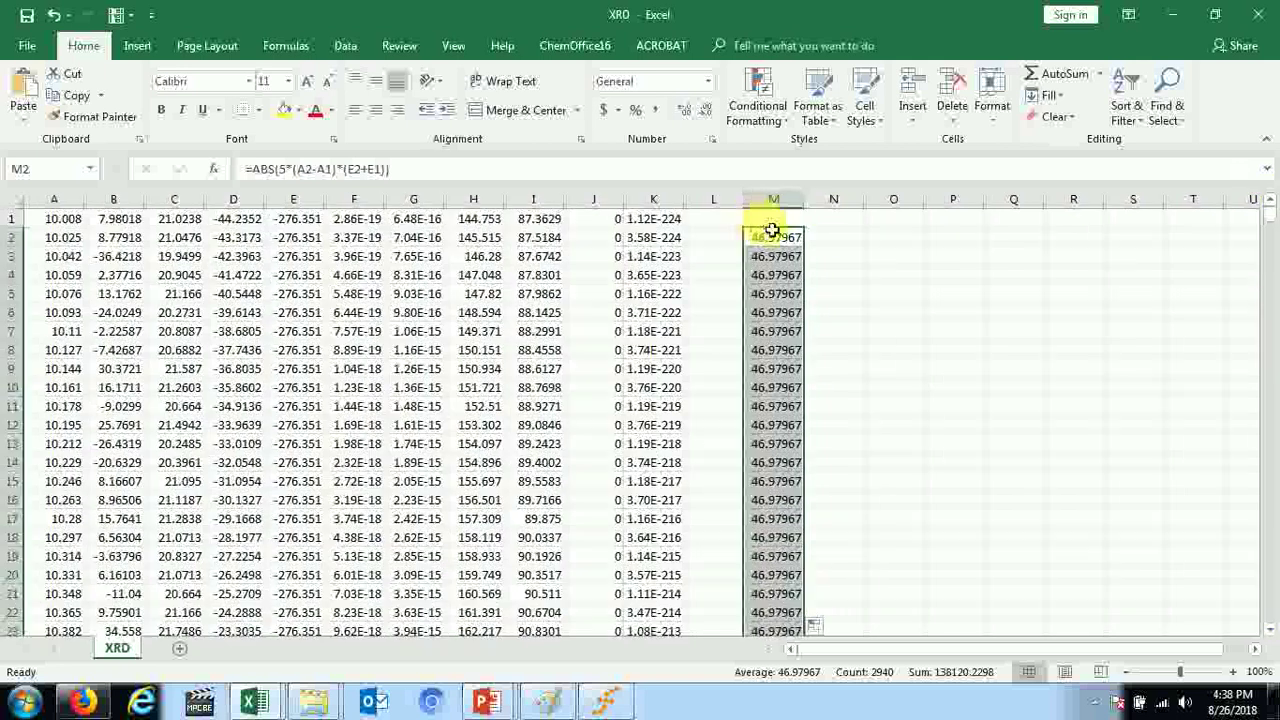
pyautogui.moveTo(773, 256); pyautogui.dragTo(773, 275)
pyautogui.hotkey('ctrl', 'c')
pyautogui.click(788, 220)
pyautogui.doubleClick(788, 220)
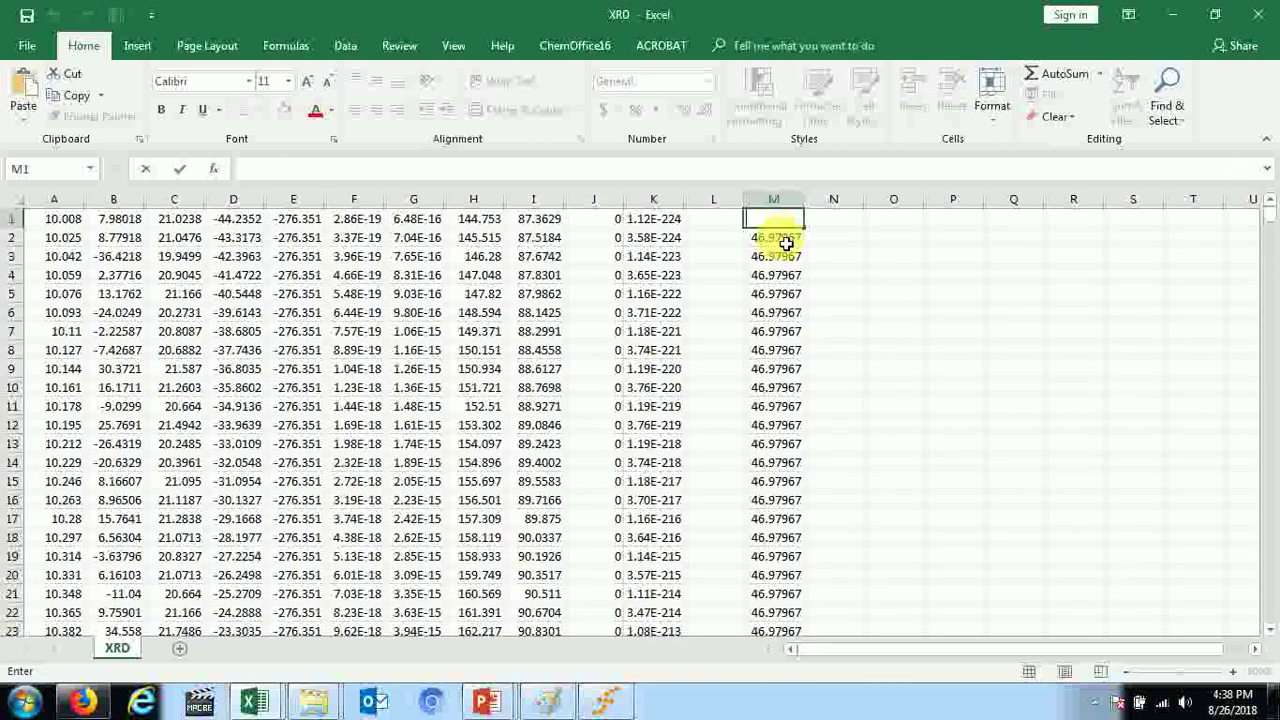
# - Plot column E against column A as a scatter chart with straight lines and move the chart clear of the data
pyautogui.click(54, 199)
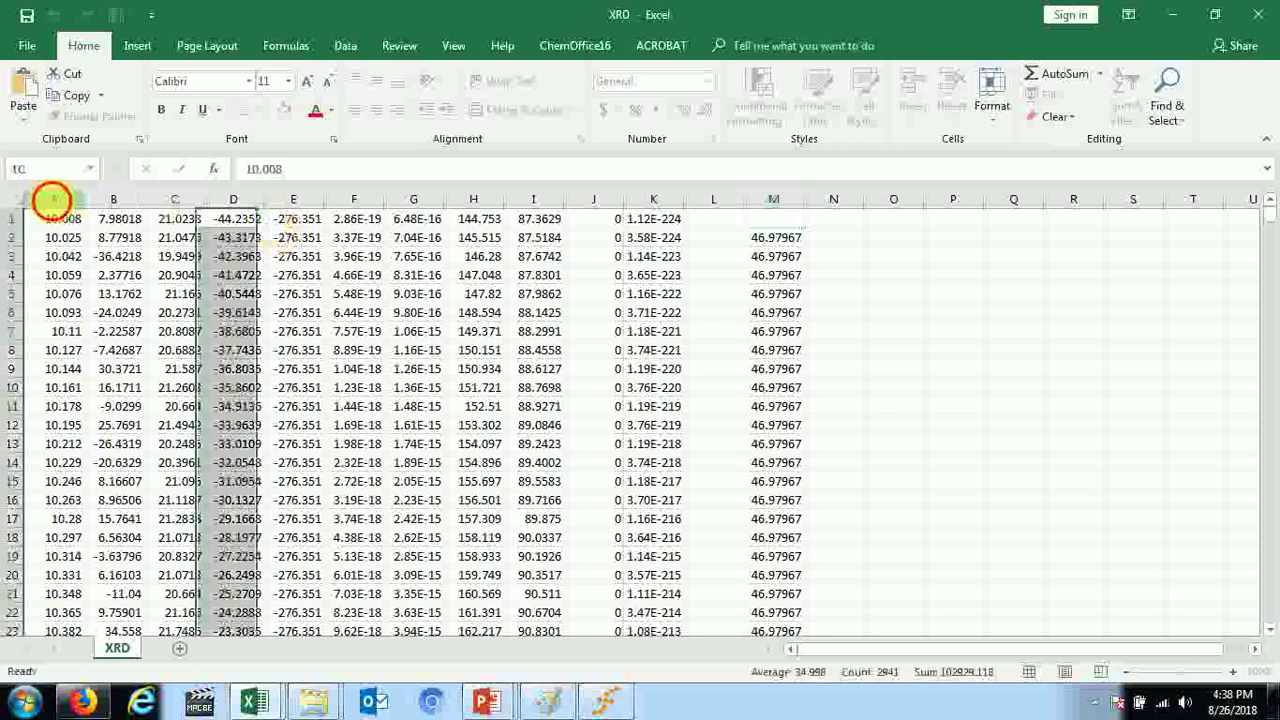
pyautogui.keyDown('ctrl'); pyautogui.click(290, 200); pyautogui.keyUp('ctrl')
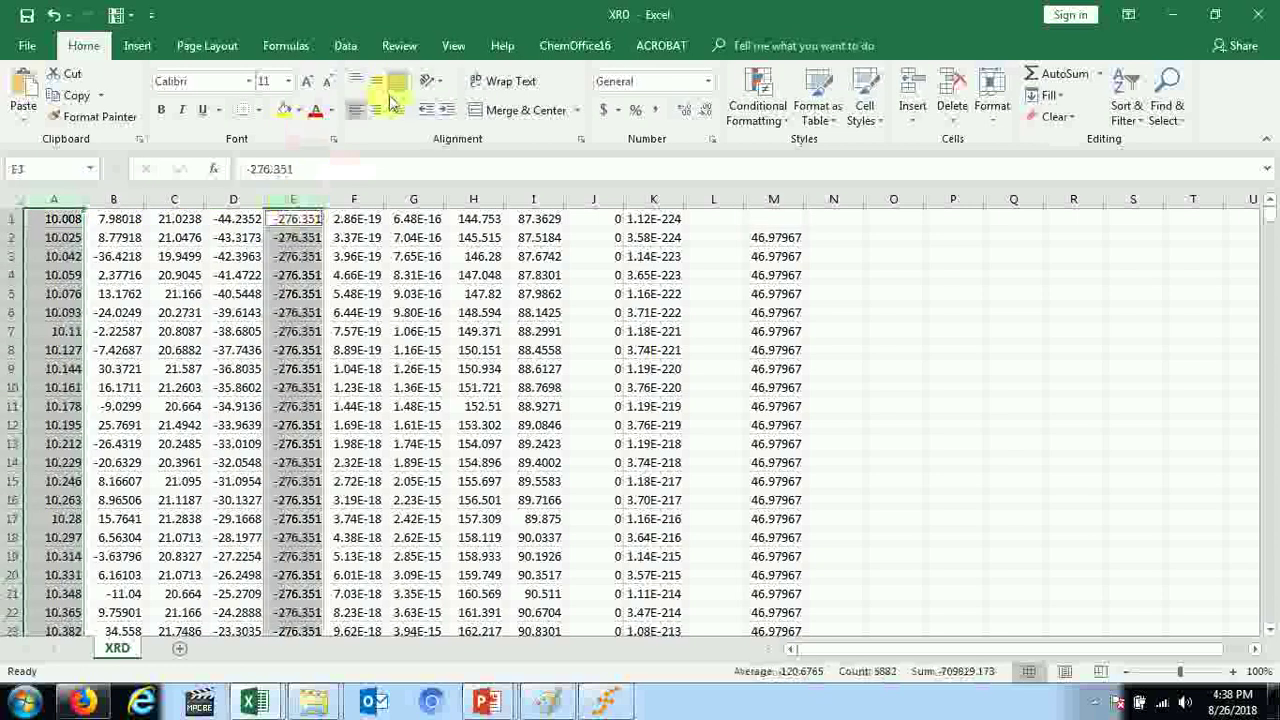
pyautogui.click(129, 46)
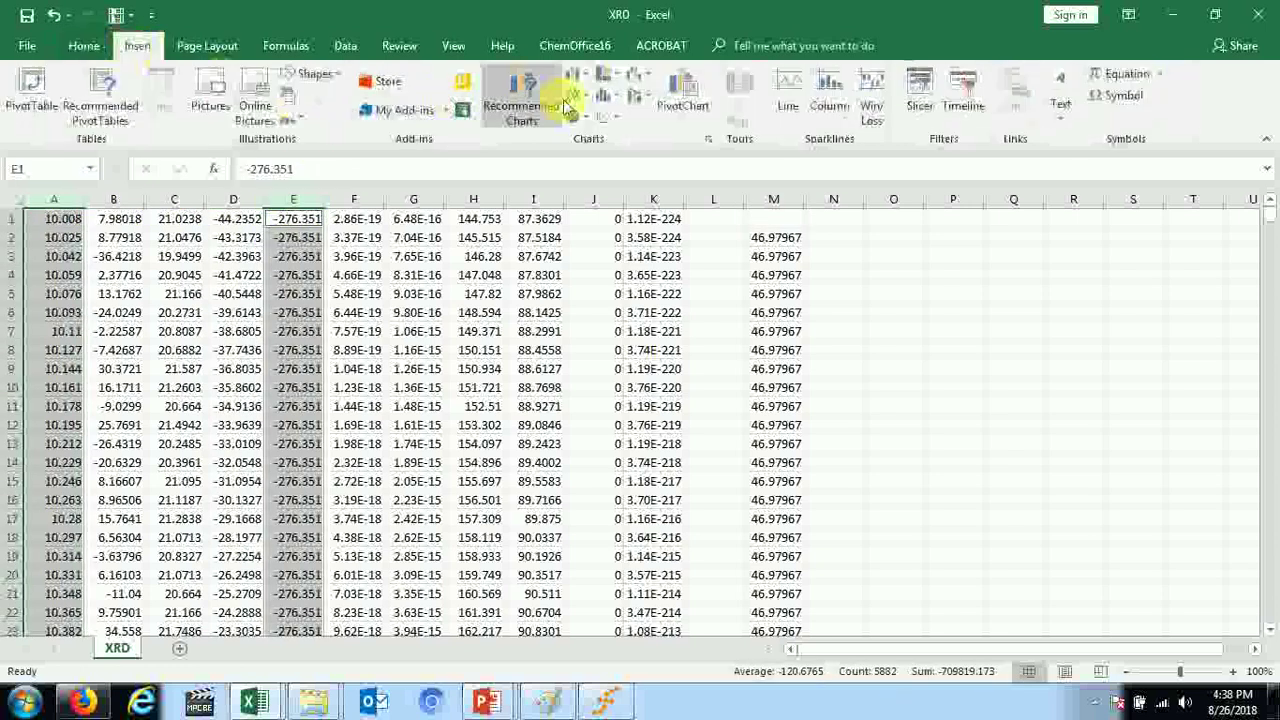
pyautogui.click(614, 118)
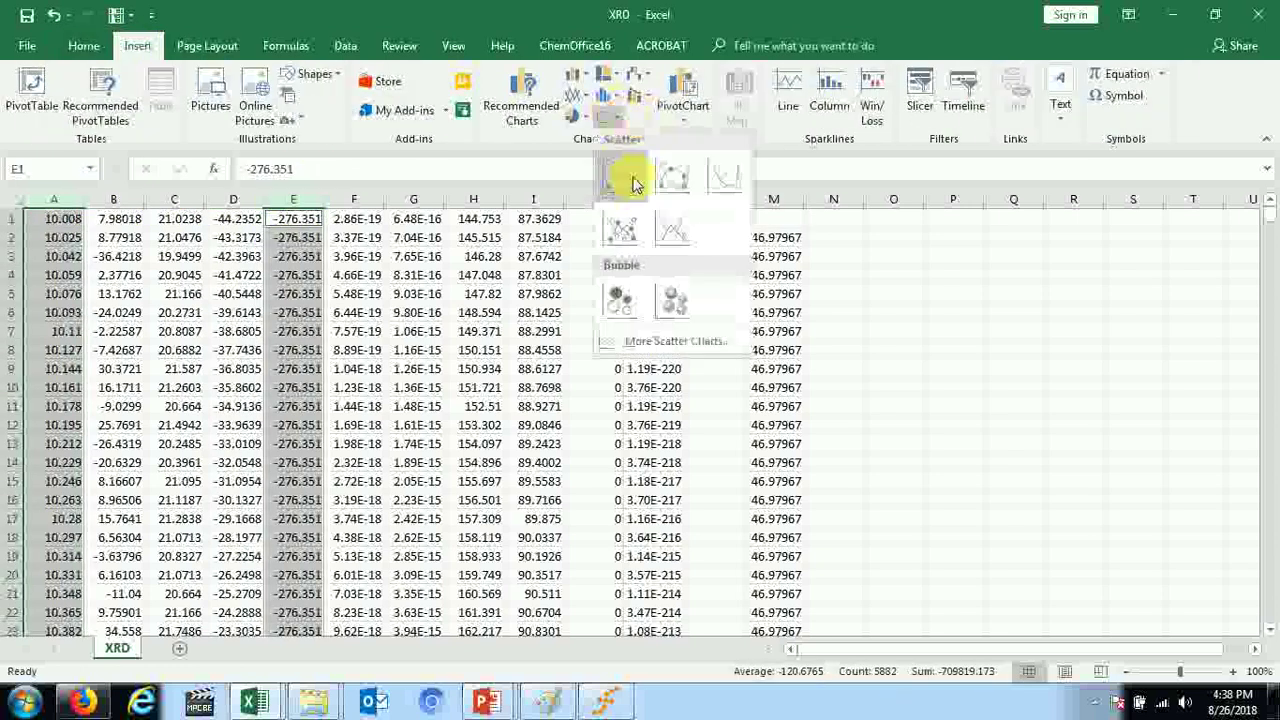
pyautogui.click(686, 214)
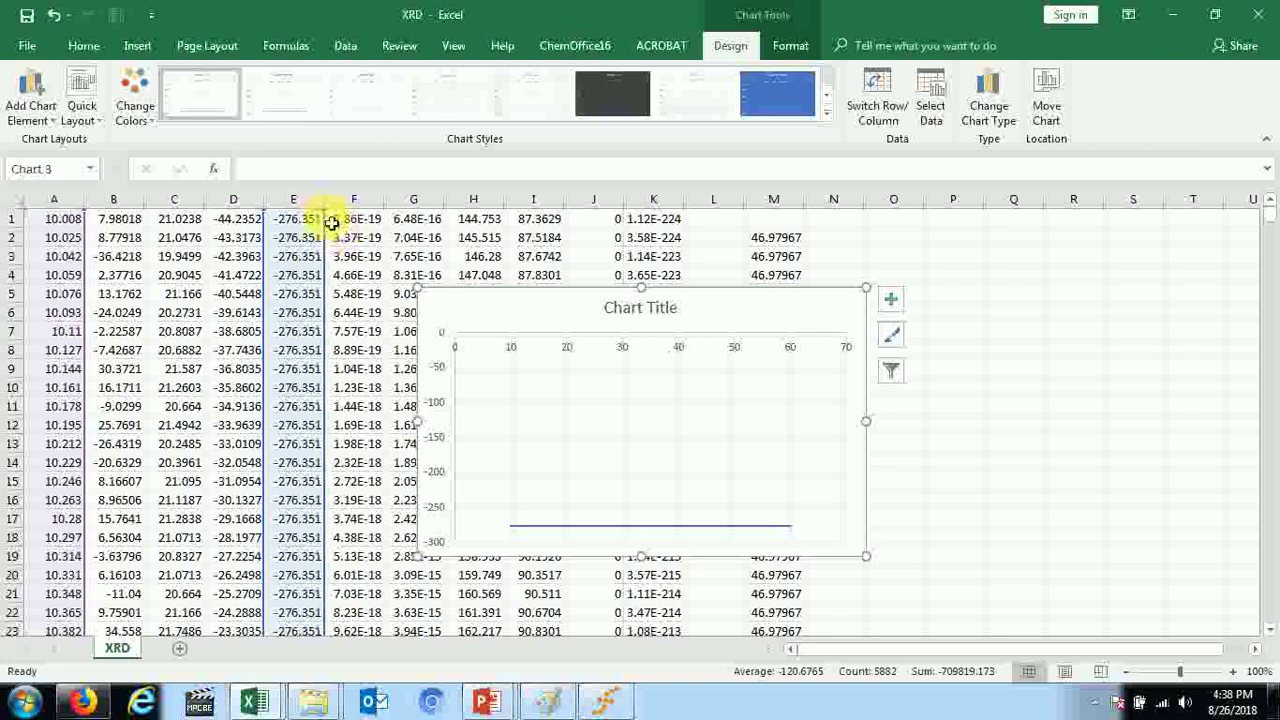
pyautogui.moveTo(513, 297); pyautogui.dragTo(971, 365)
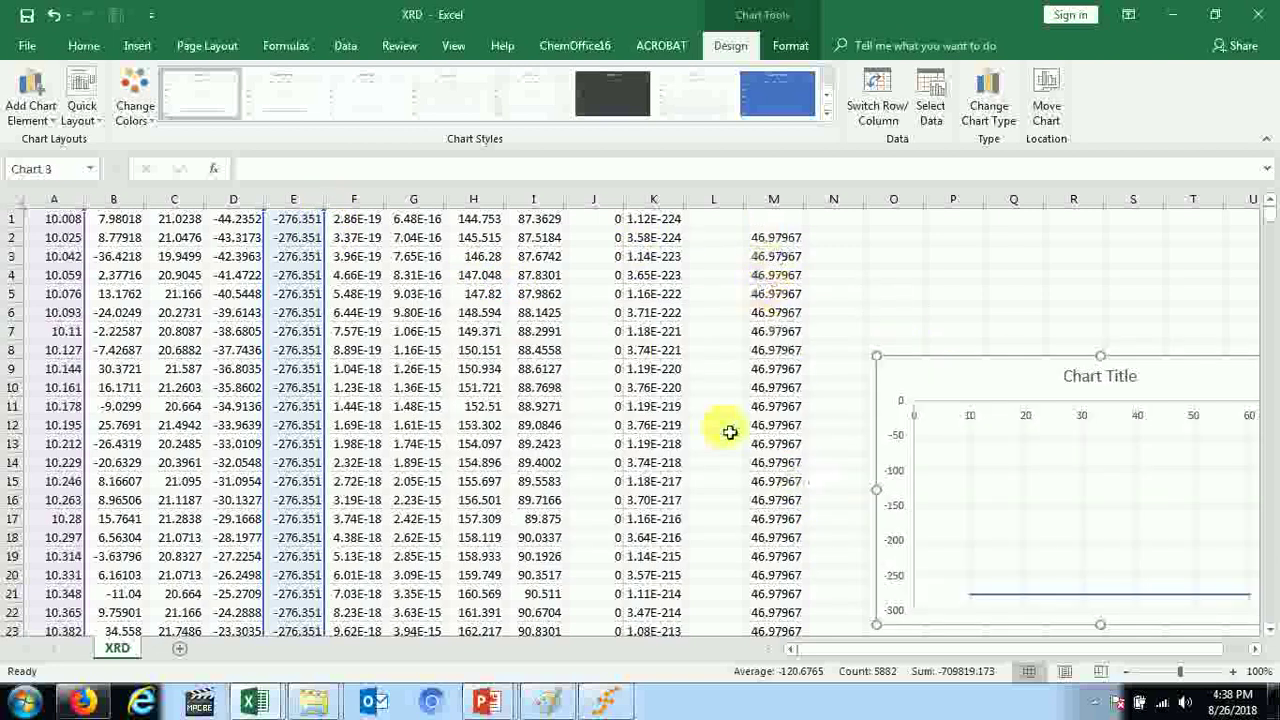
# - Switch the chart's plotted series to column F, then delete the chart
pyautogui.moveTo(358, 222); pyautogui.dragTo(303, 208)
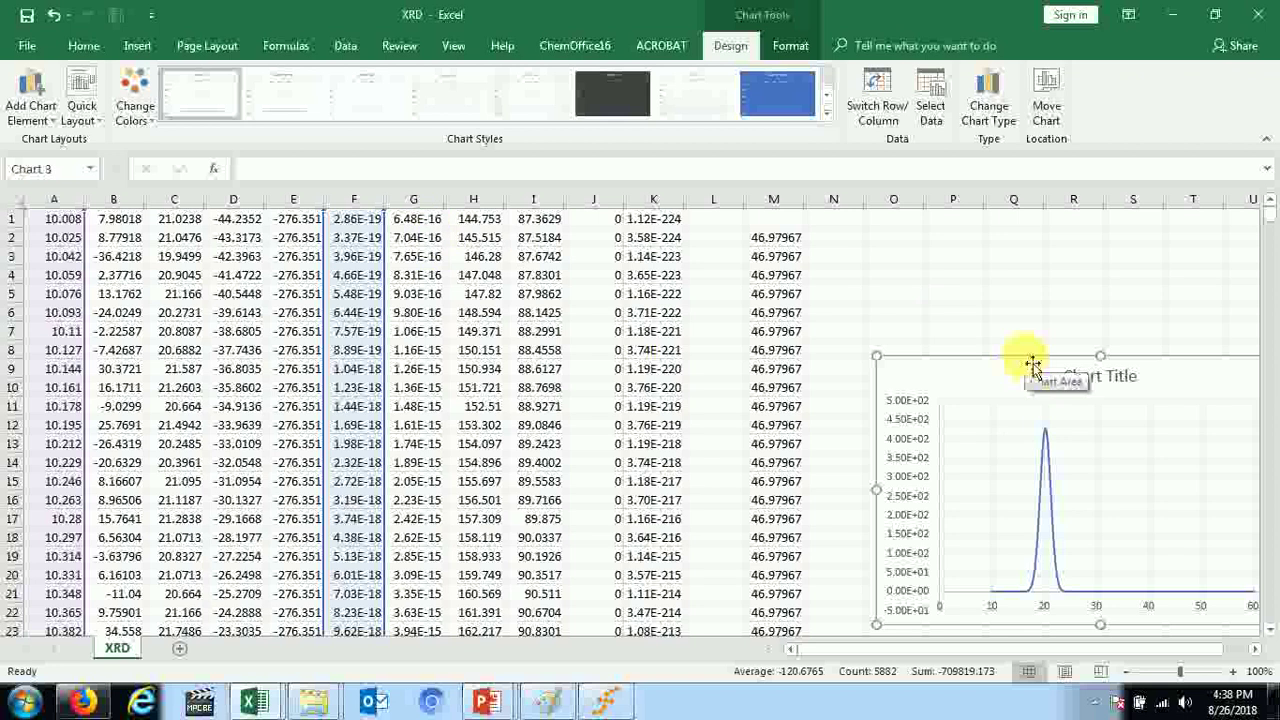
pyautogui.press('Delete')
# - Change the area formula in M2 to =ABS(5*(A2-A1)*(F2+F1)) and fill it down column M to row 2941
pyautogui.click(790, 240)
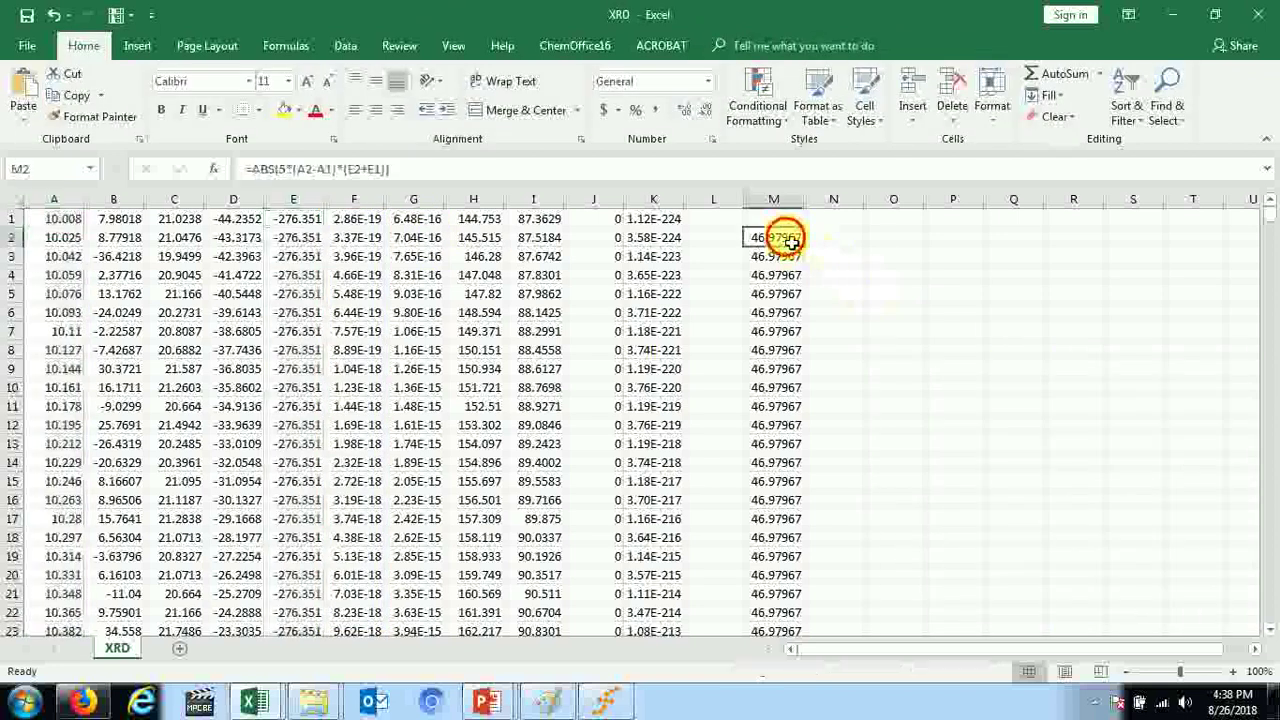
pyautogui.doubleClick(790, 240)
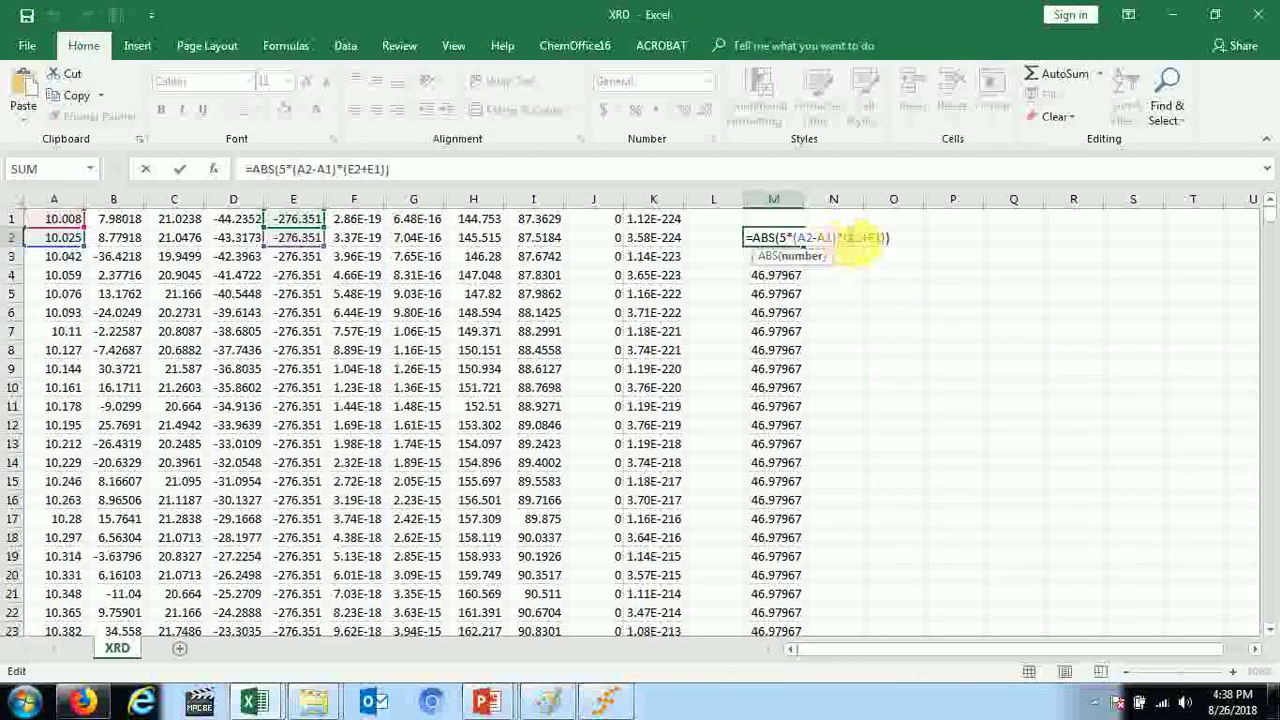
pyautogui.write('F')
pyautogui.press('Escape')
pyautogui.write('F')
pyautogui.press('Return')
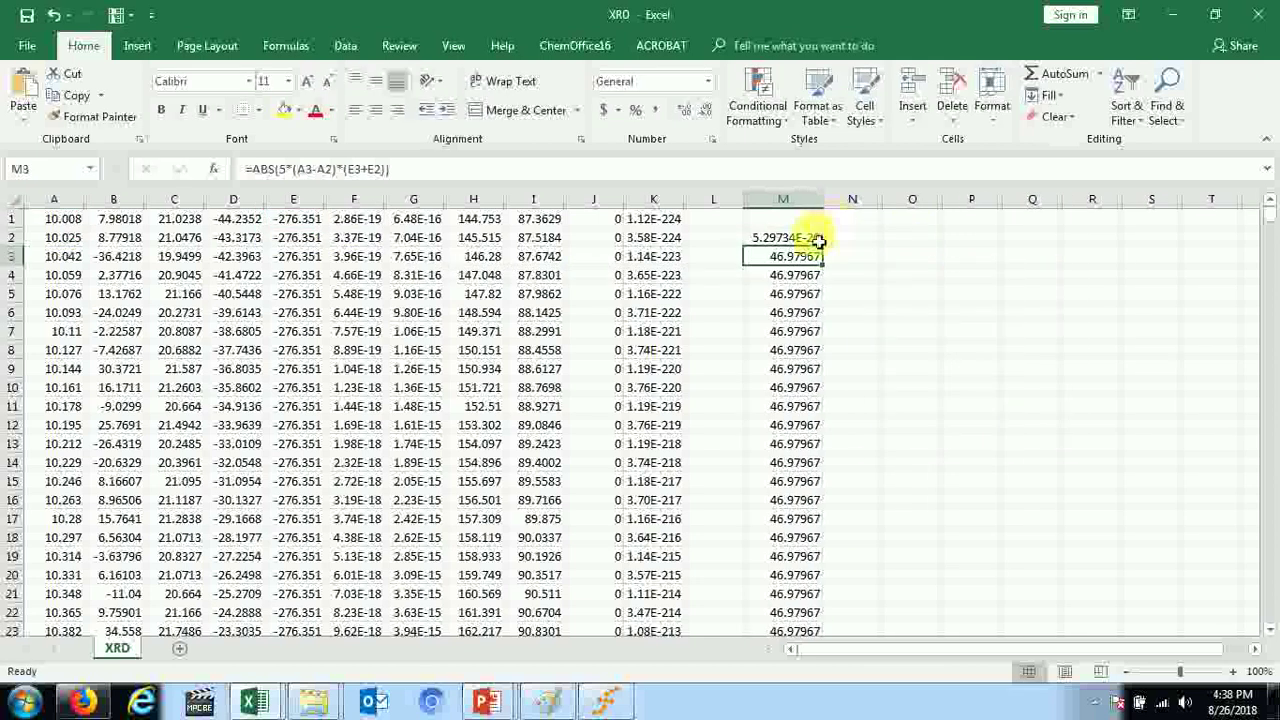
pyautogui.moveTo(830, 255); pyautogui.dragTo(751, 600)
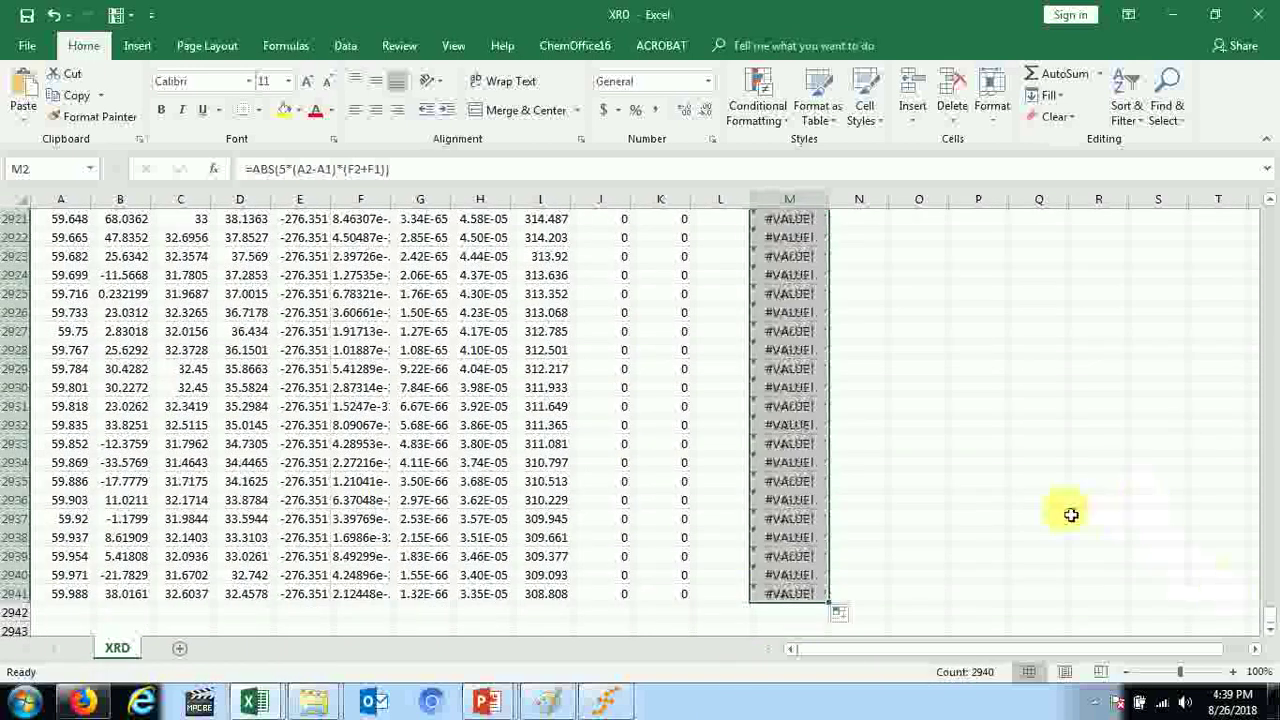
# - Clear the zero and #VALUE! results at the end of column M, from M2892 to M2941
pyautogui.scroll(14, 1068, 510)
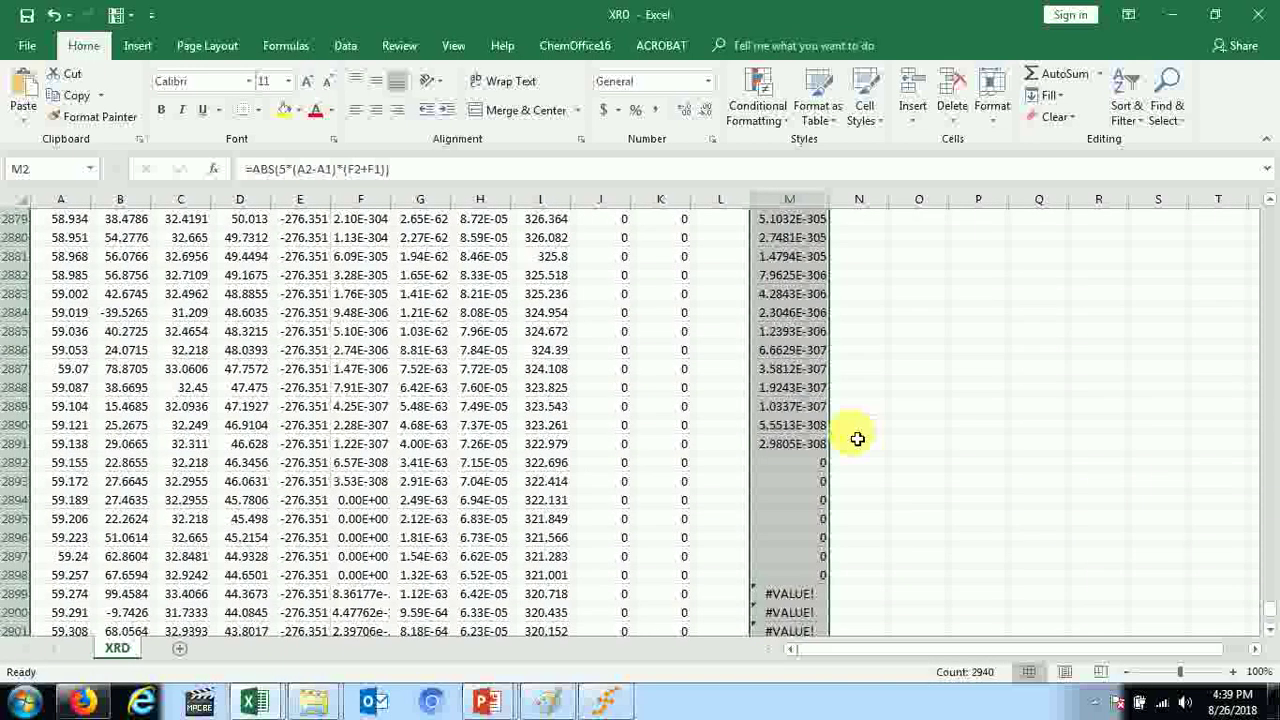
pyautogui.click(786, 464)
pyautogui.moveTo(786, 464); pyautogui.dragTo(806, 600)
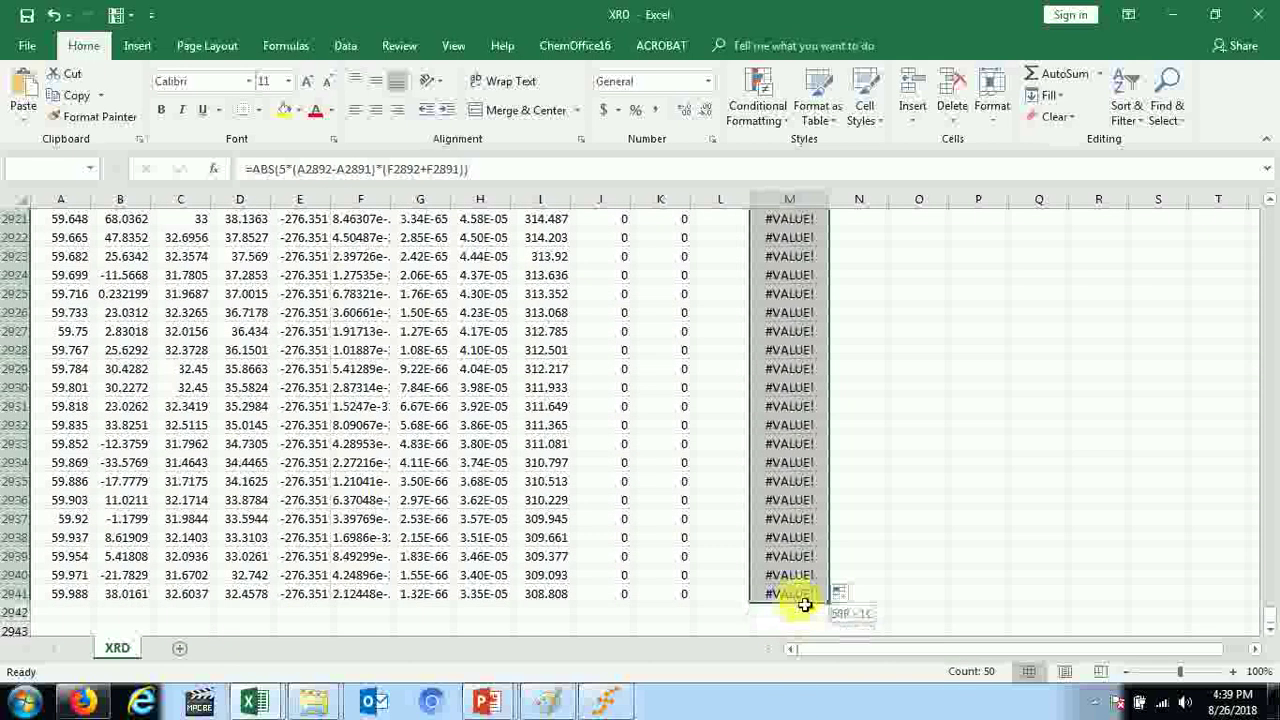
pyautogui.press('Delete')
pyautogui.click(1038, 405)
# - Total the area increments in cell M1 with =SUM(M2:M2941)
pyautogui.moveTo(1268, 616); pyautogui.dragTo(1266, 212)
pyautogui.click(812, 218)
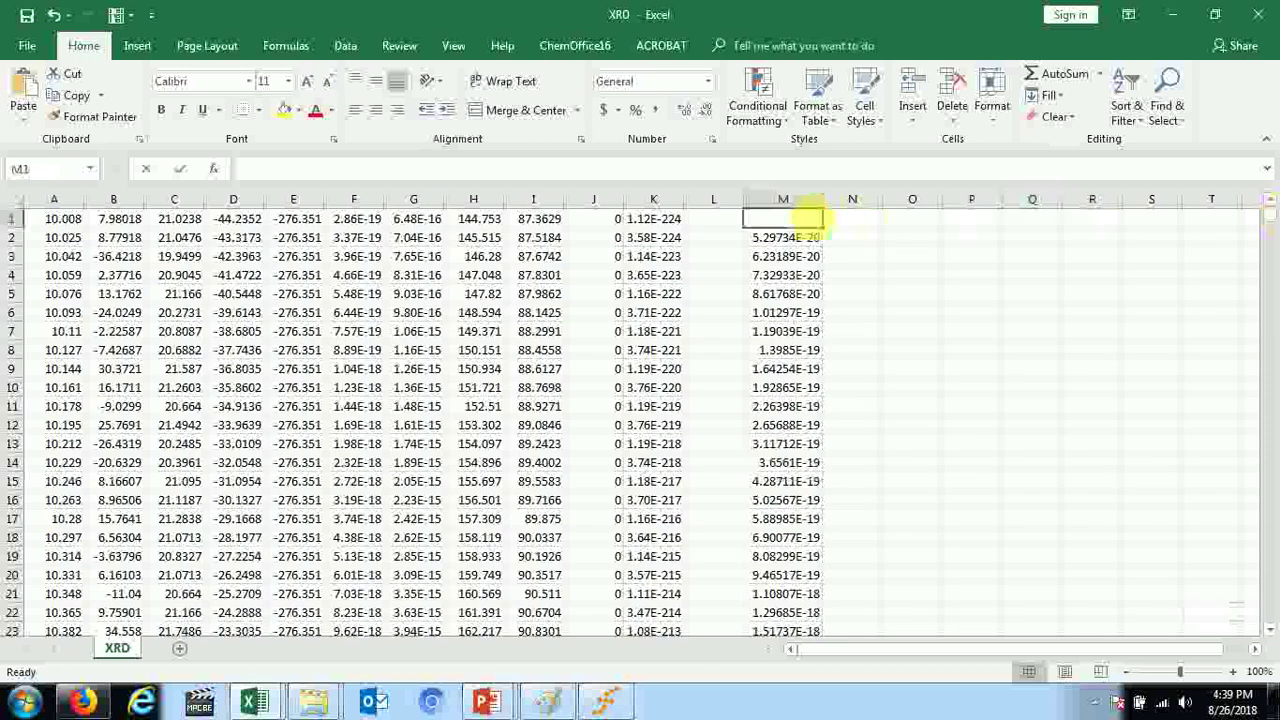
pyautogui.write('=sum(')
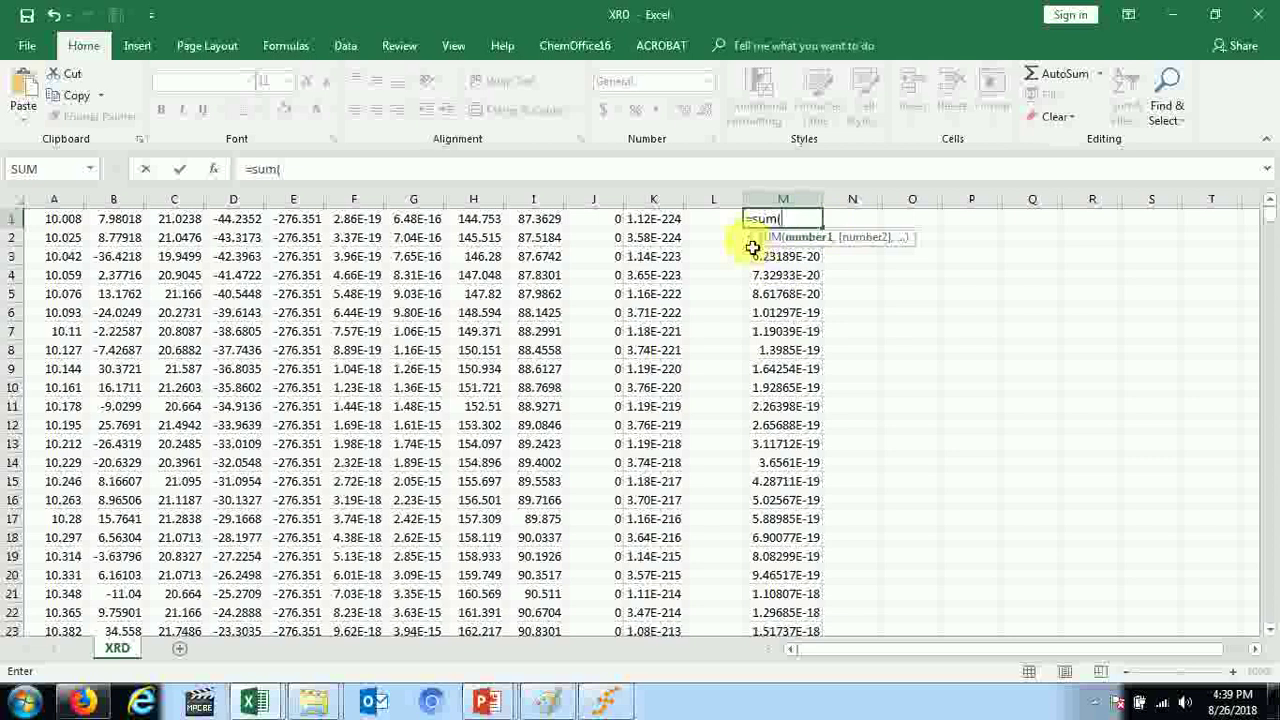
pyautogui.moveTo(1270, 218); pyautogui.dragTo(1265, 620)
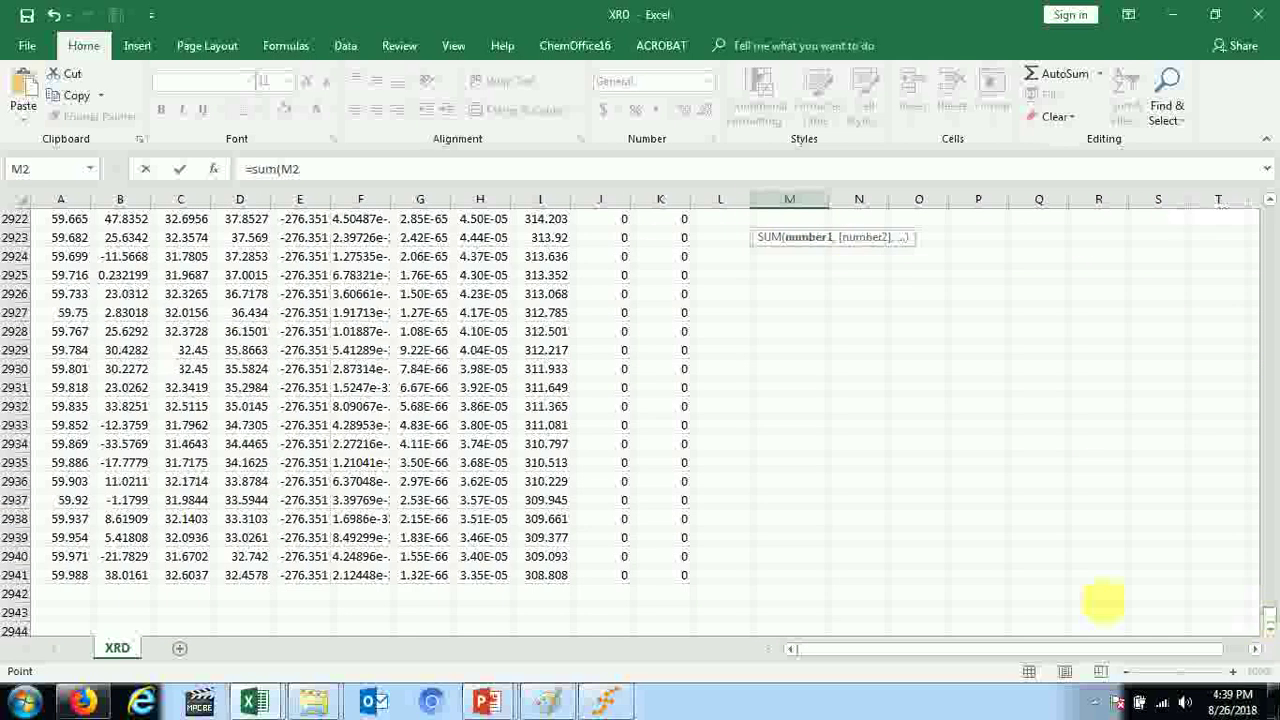
pyautogui.keyDown('shift'); pyautogui.click(686, 580); pyautogui.keyUp('shift')
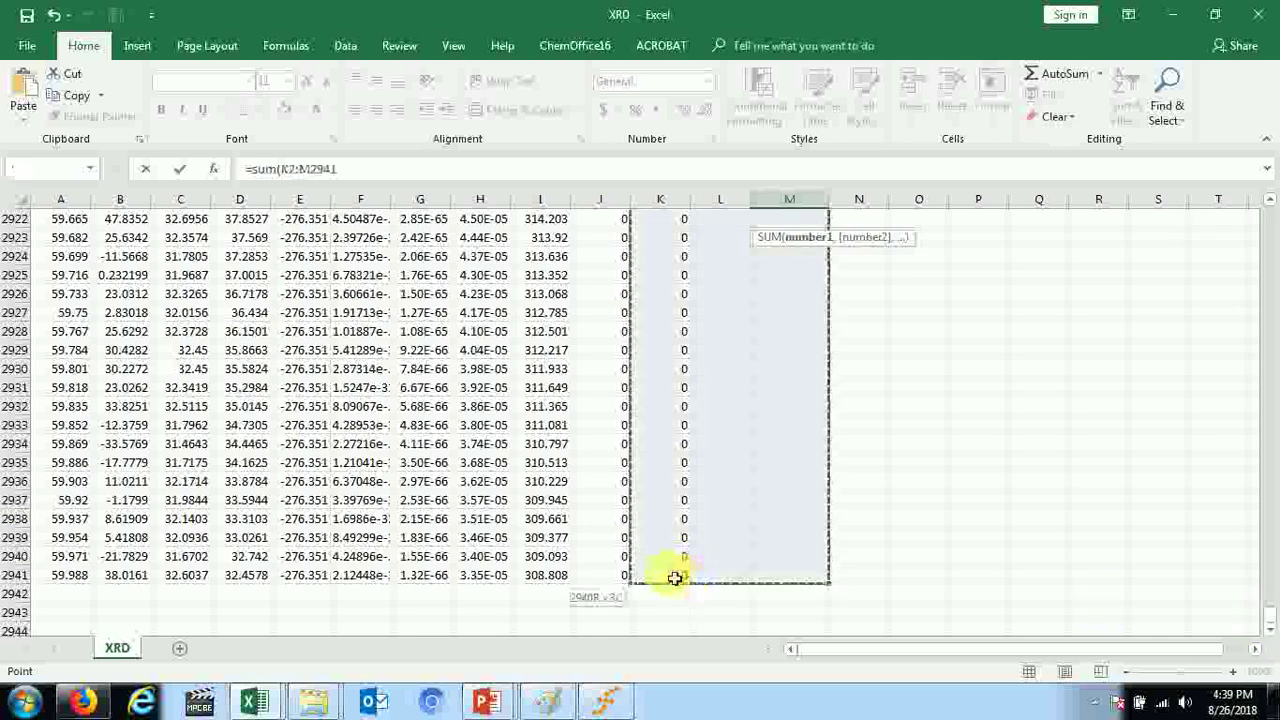
pyautogui.keyDown('shift'); pyautogui.click(800, 580); pyautogui.keyUp('shift')
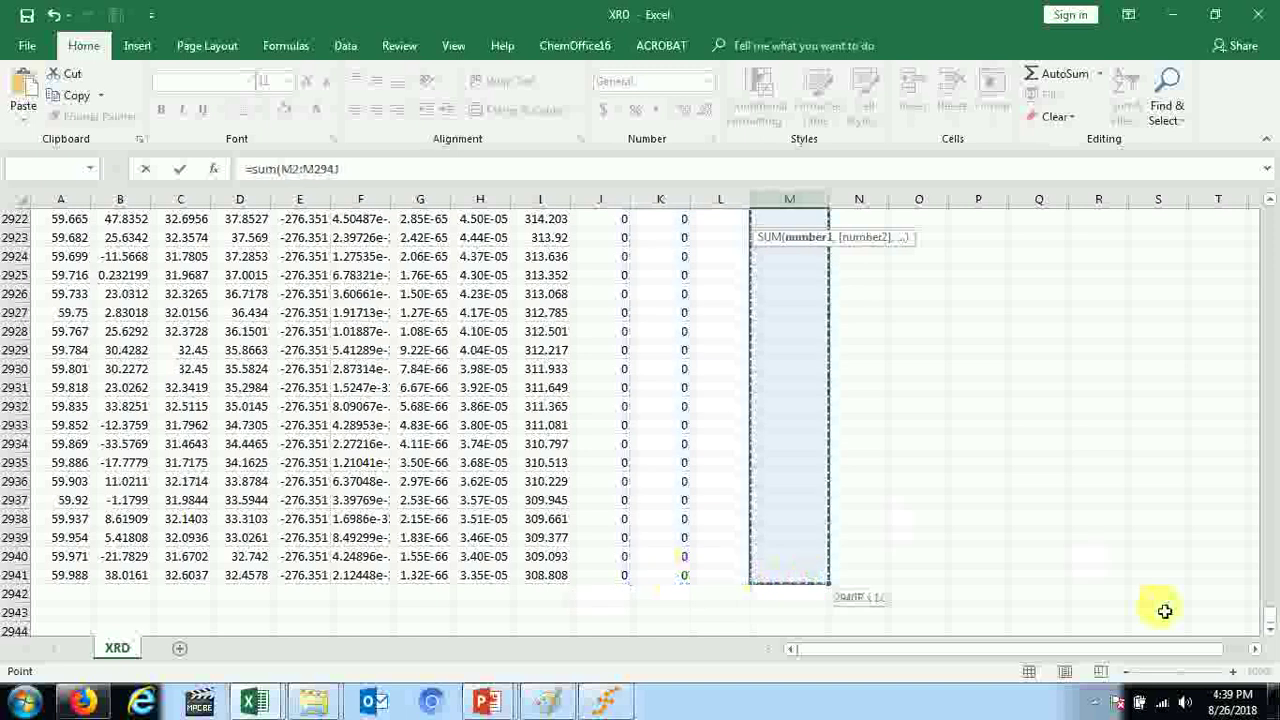
pyautogui.moveTo(1262, 622); pyautogui.dragTo(1260, 180)
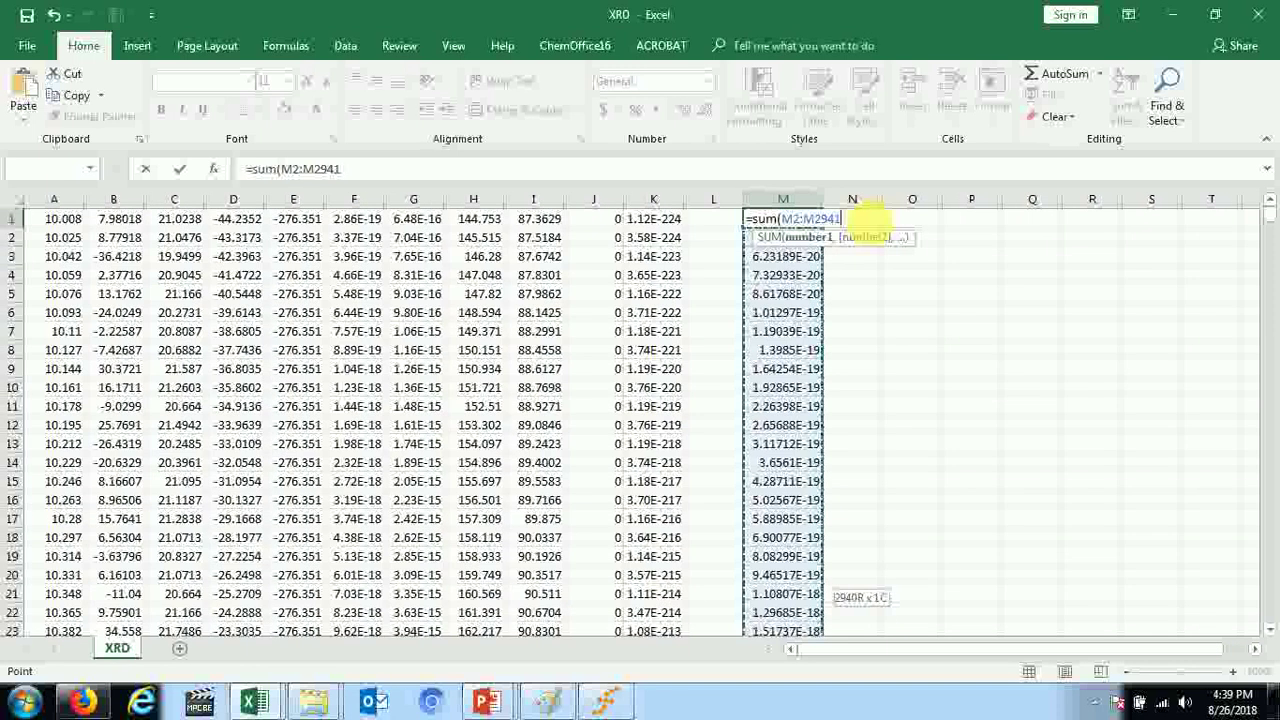
pyautogui.press('Return')
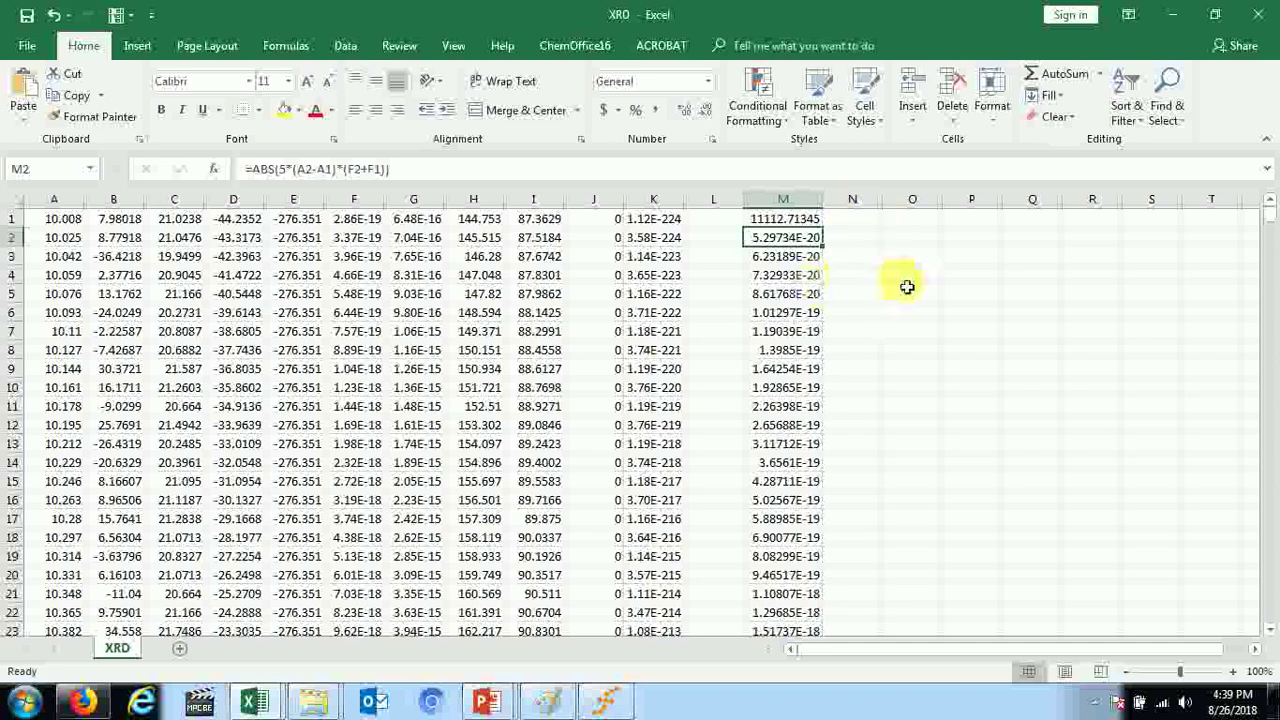
# - Check that the SUM formula in M1 covers the area increments down to the last data row
pyautogui.doubleClick(770, 219)
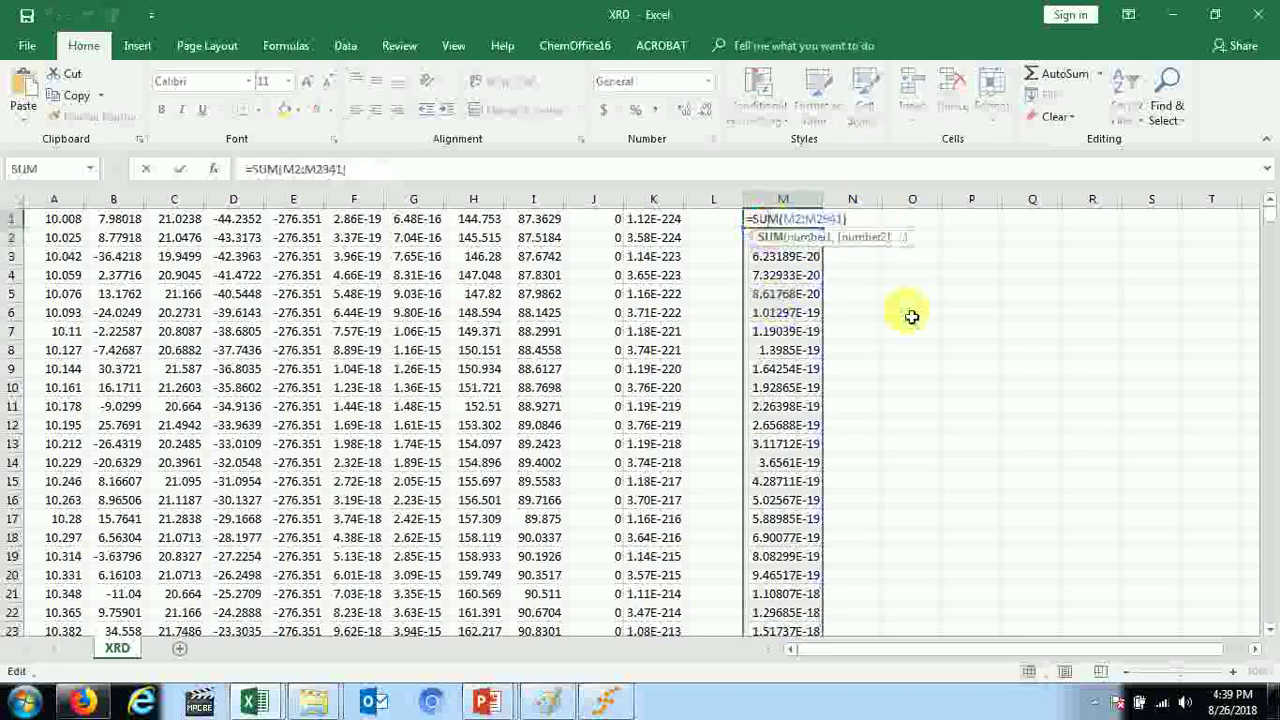
pyautogui.scroll(-1, 926, 318)
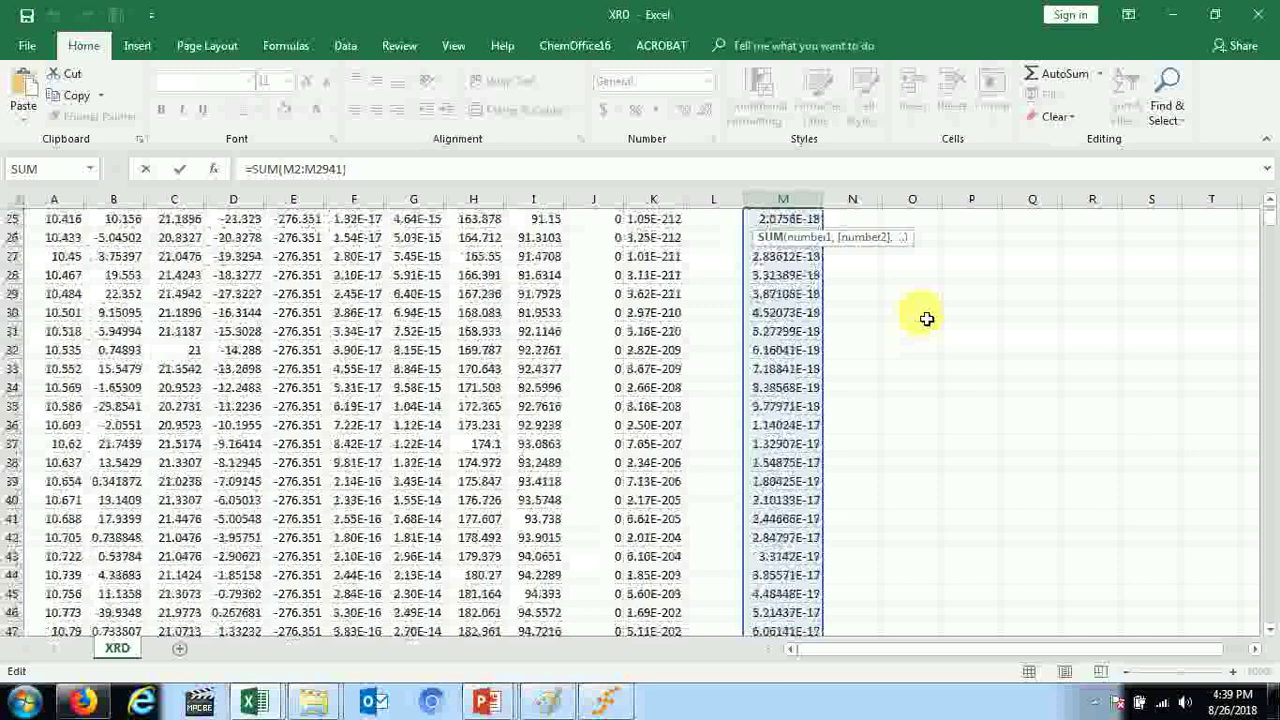
pyautogui.moveTo(1268, 217); pyautogui.dragTo(1272, 582)
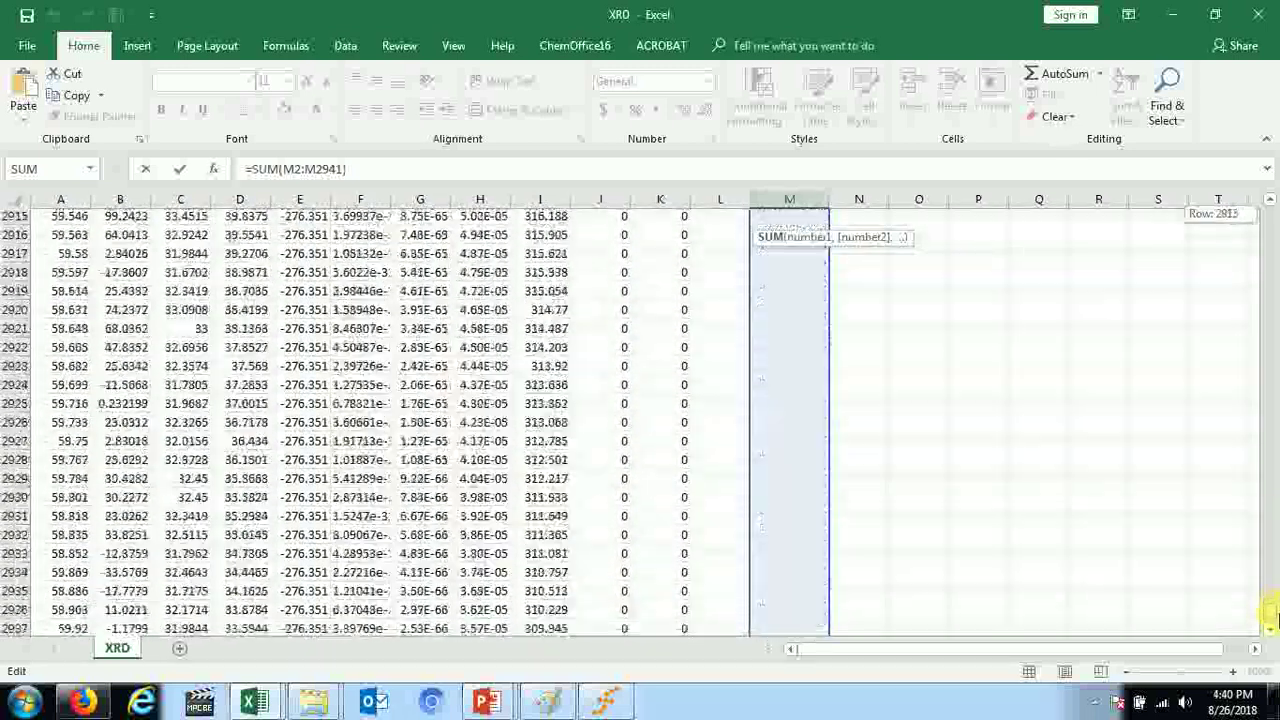
pyautogui.moveTo(1276, 578); pyautogui.dragTo(1268, 258)
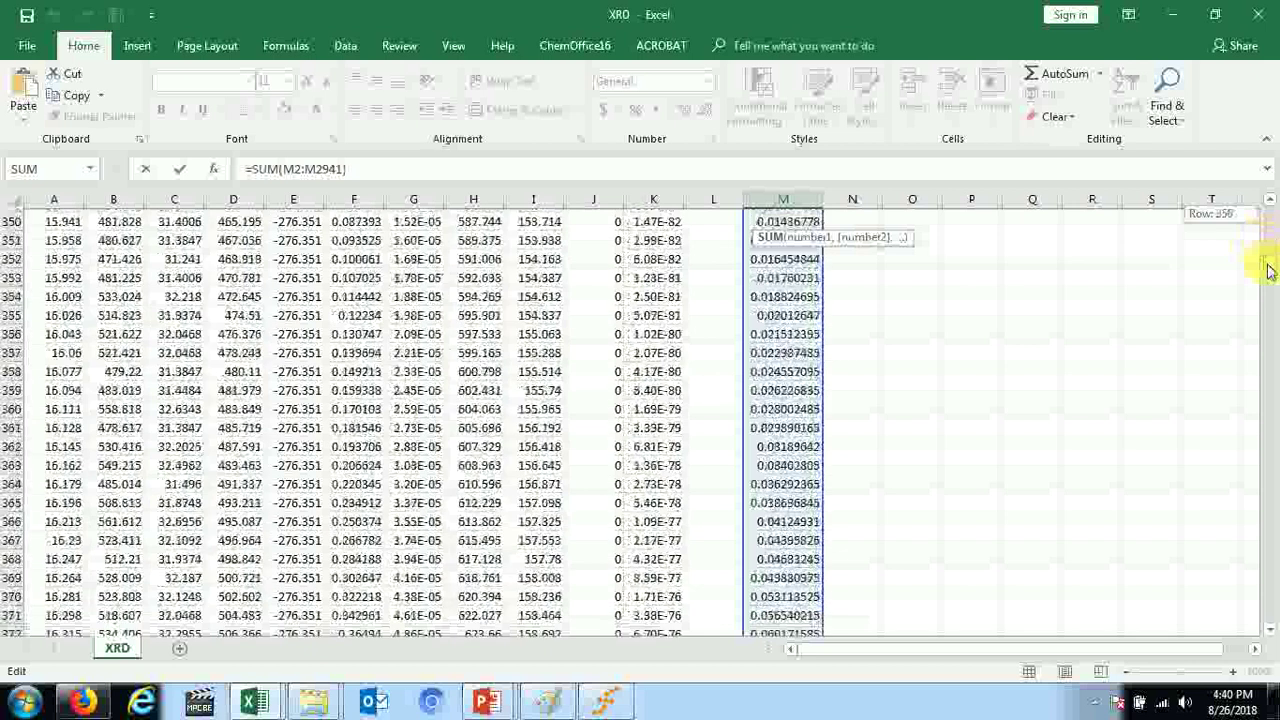
pyautogui.moveTo(1268, 270); pyautogui.dragTo(1262, 212)
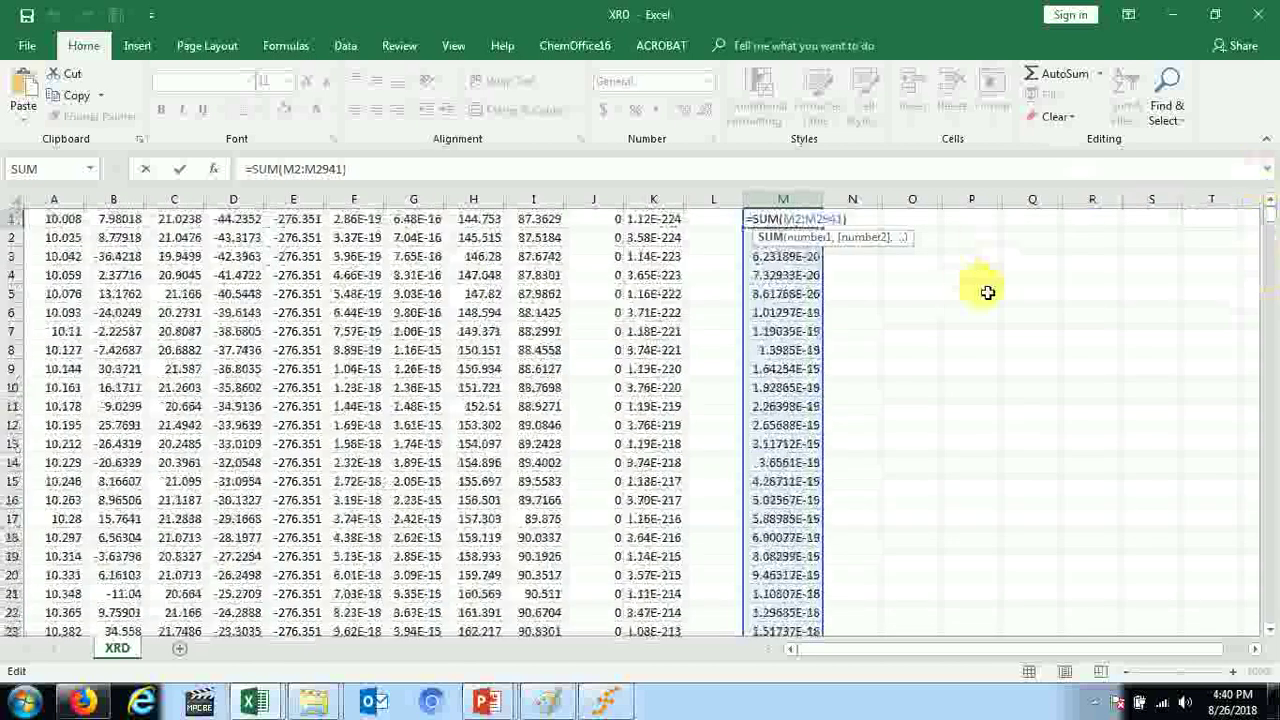
pyautogui.press('Return')
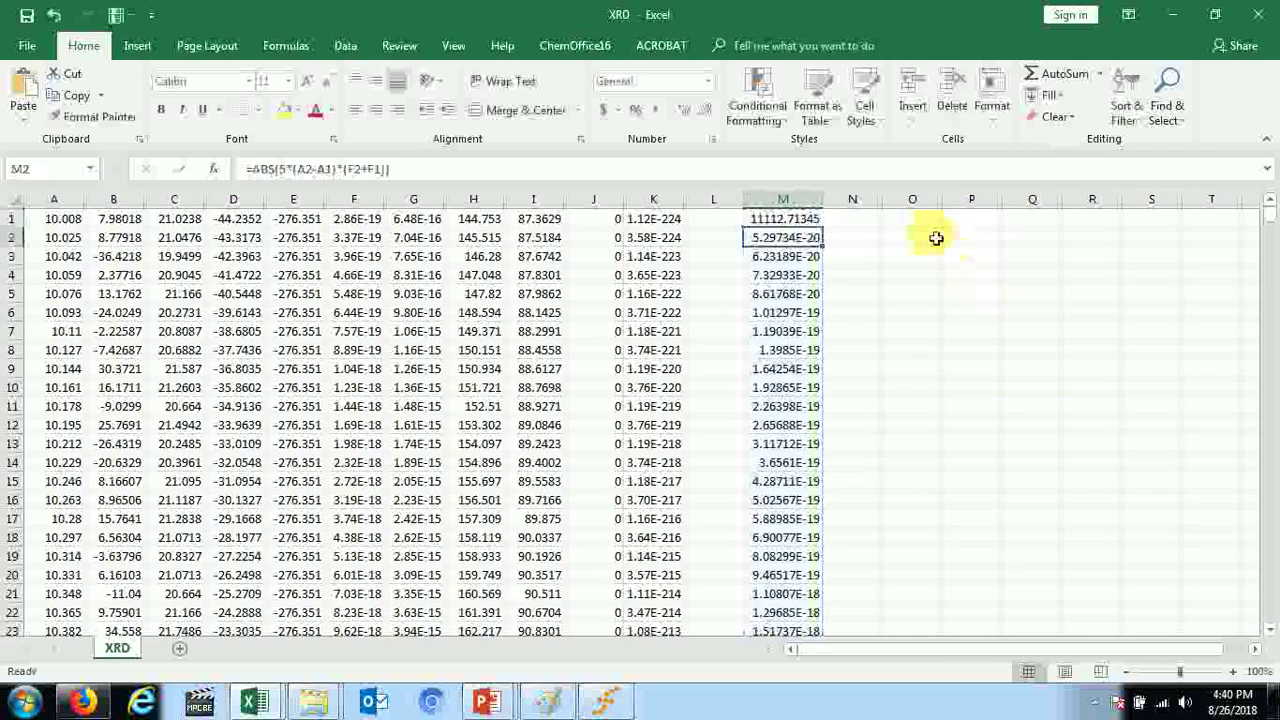
pyautogui.doubleClick(816, 222)
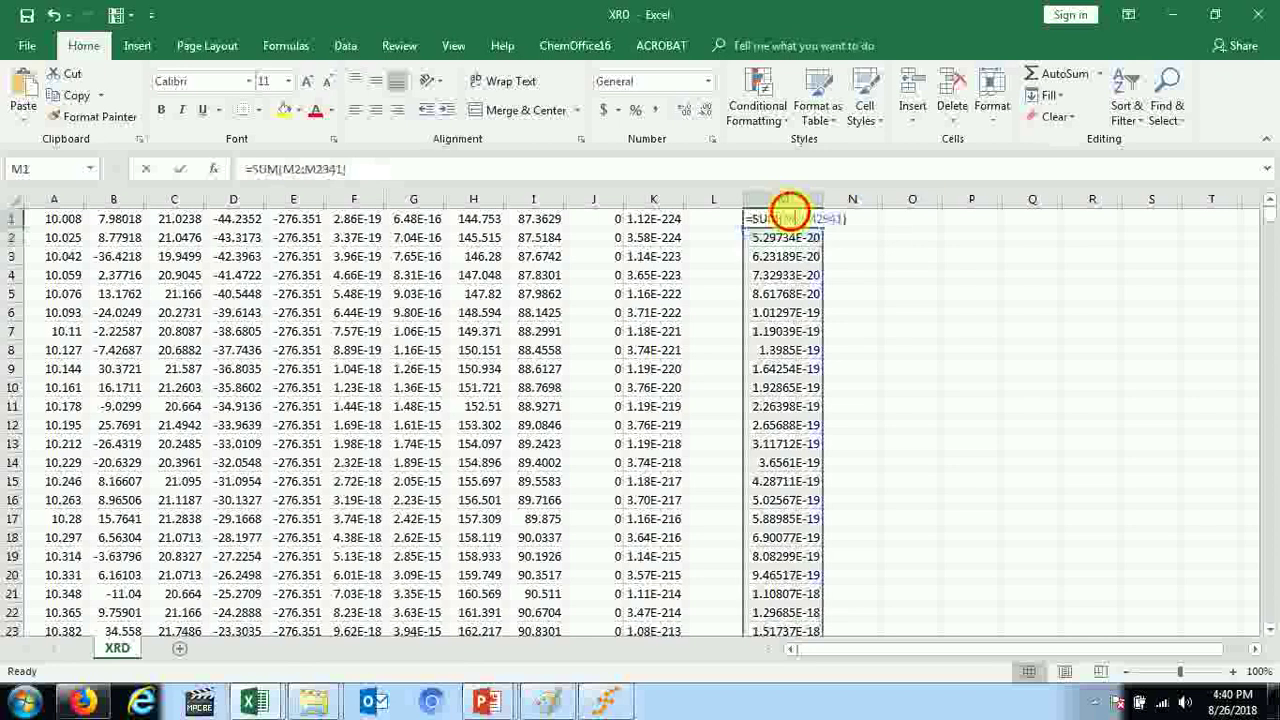
pyautogui.press('Return')
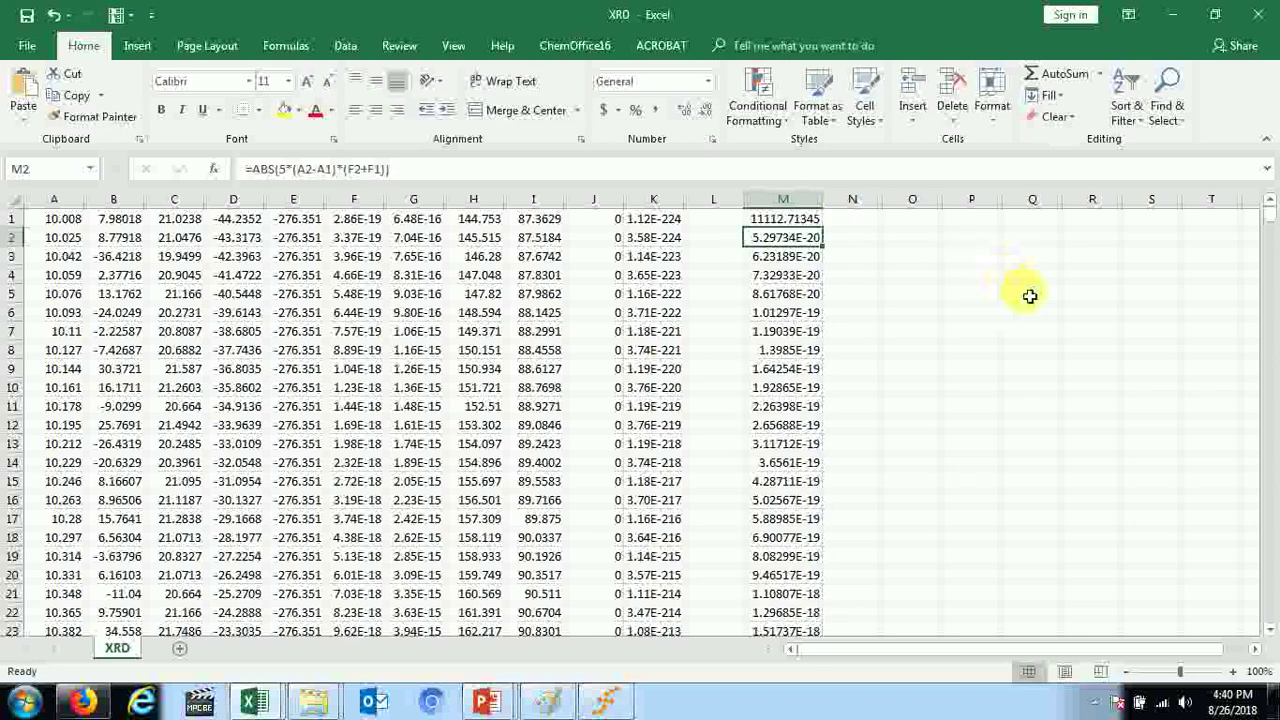
# - Copy the summed area in M1 and paste it as a value into cell P3
pyautogui.rightClick(795, 220)
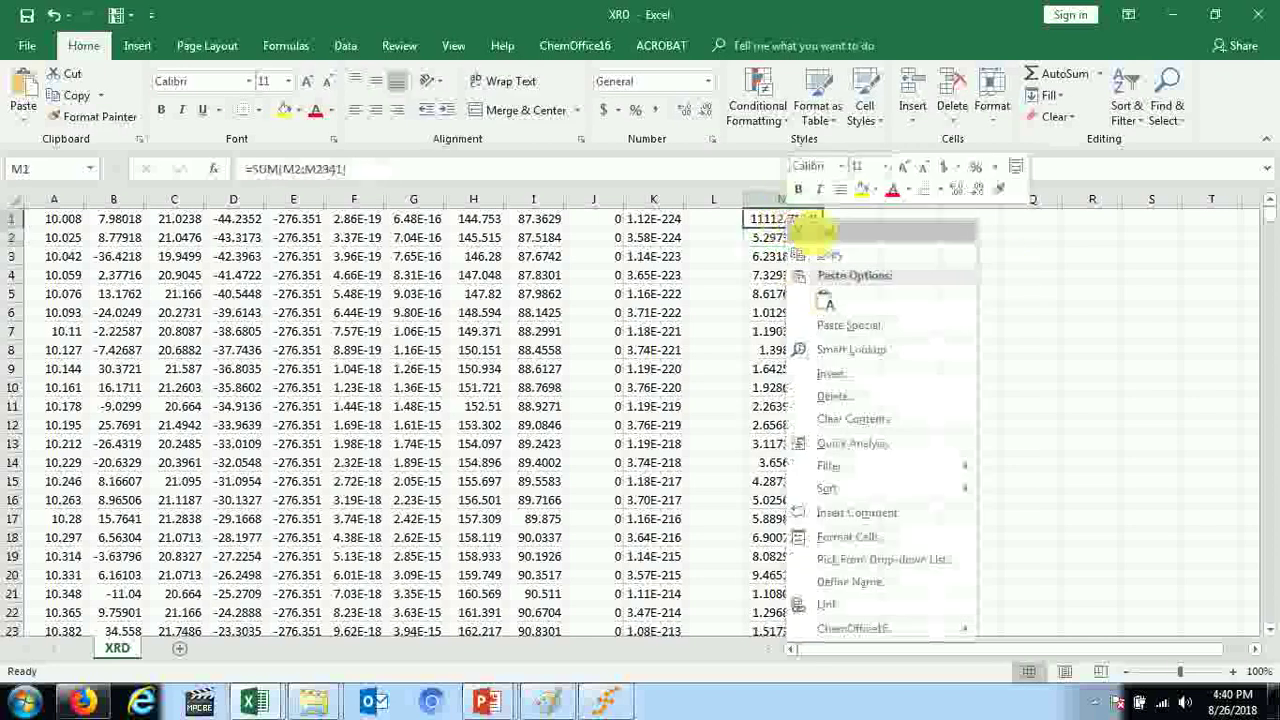
pyautogui.click(935, 255)
pyautogui.click(973, 256)
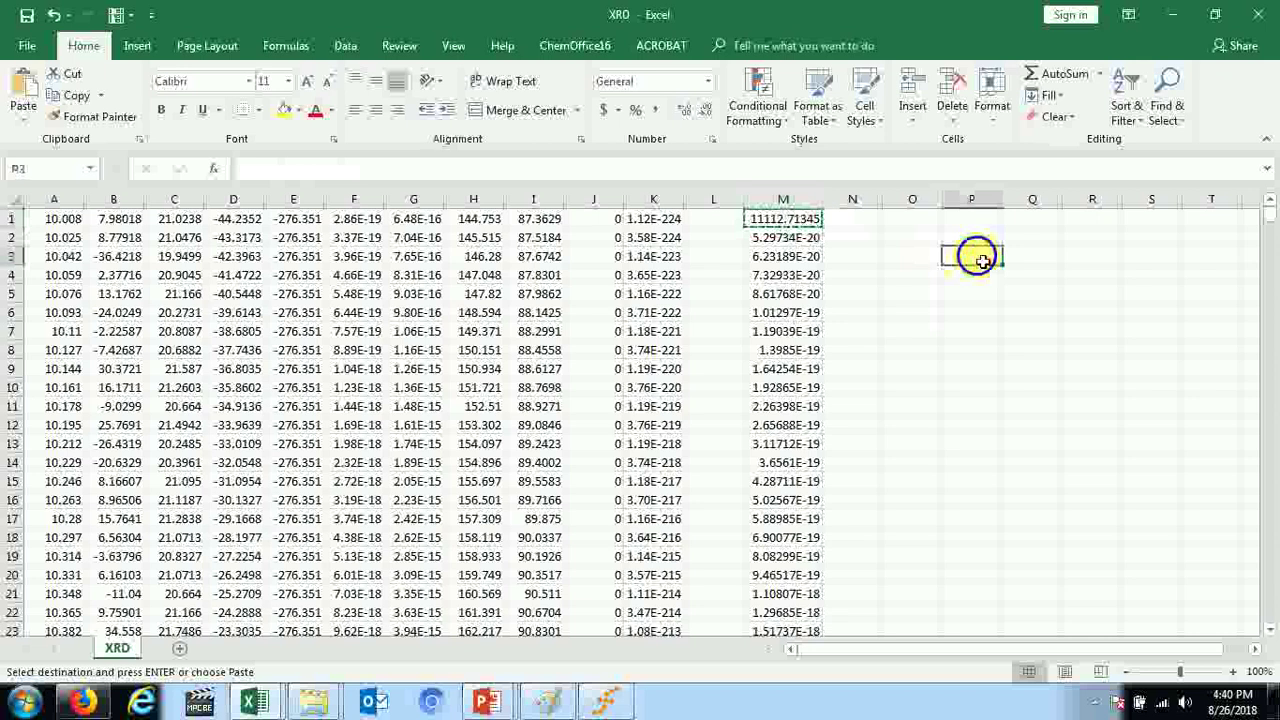
pyautogui.rightClick(975, 256)
pyautogui.click(1022, 333)
pyautogui.click(991, 353)
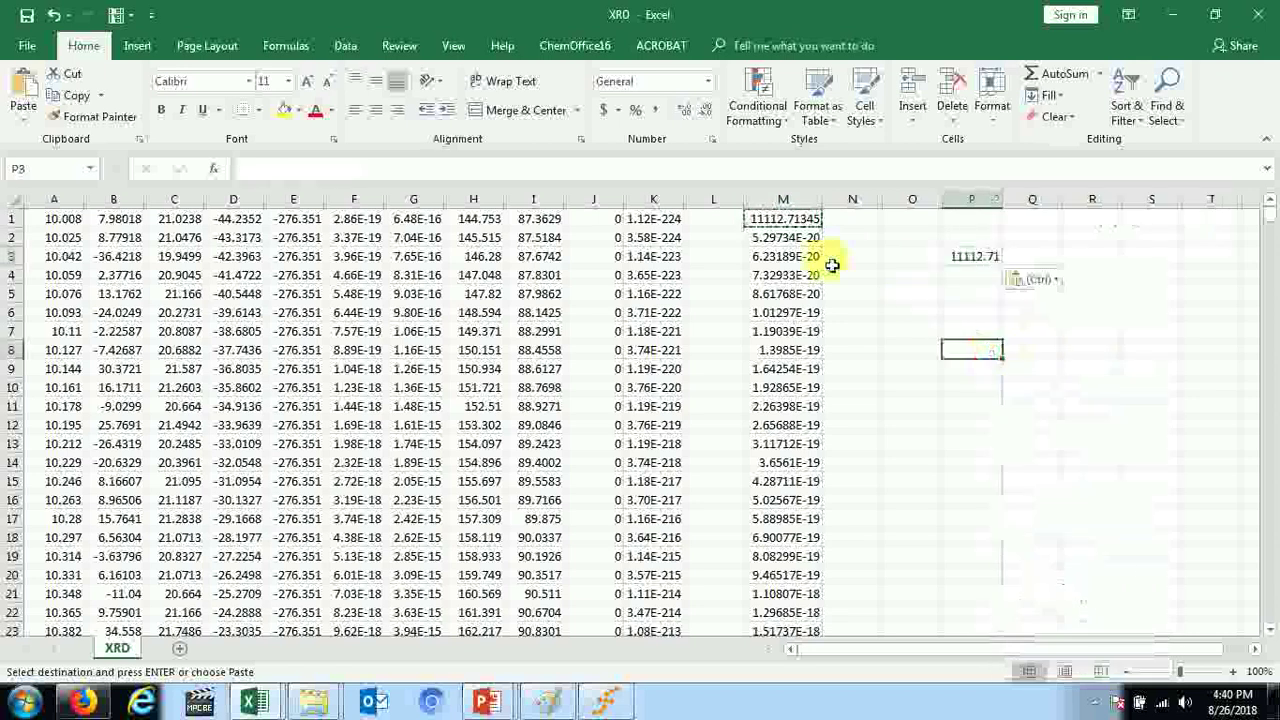
# - Edit the area formula in M2 to use the column G peak: =ABS(5*(A2-A1)*(G2+G1))
pyautogui.click(785, 240)
pyautogui.doubleClick(785, 240)
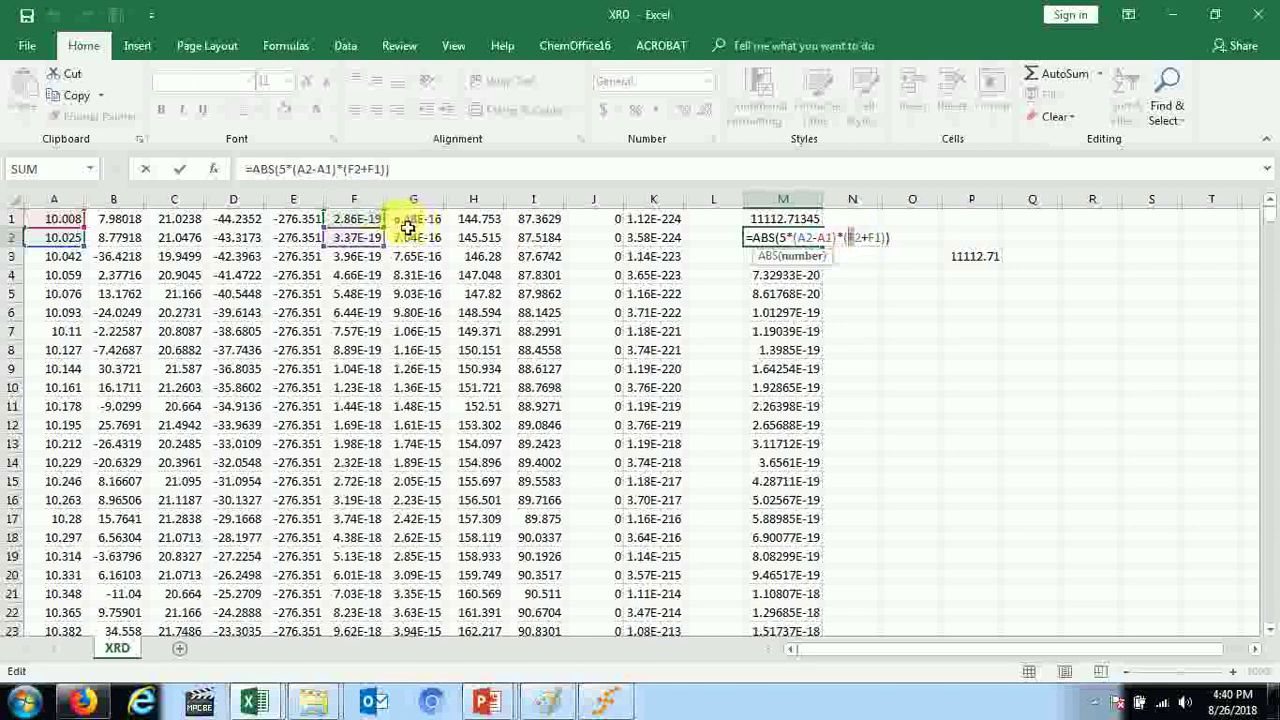
pyautogui.moveTo(385, 225); pyautogui.dragTo(415, 220)
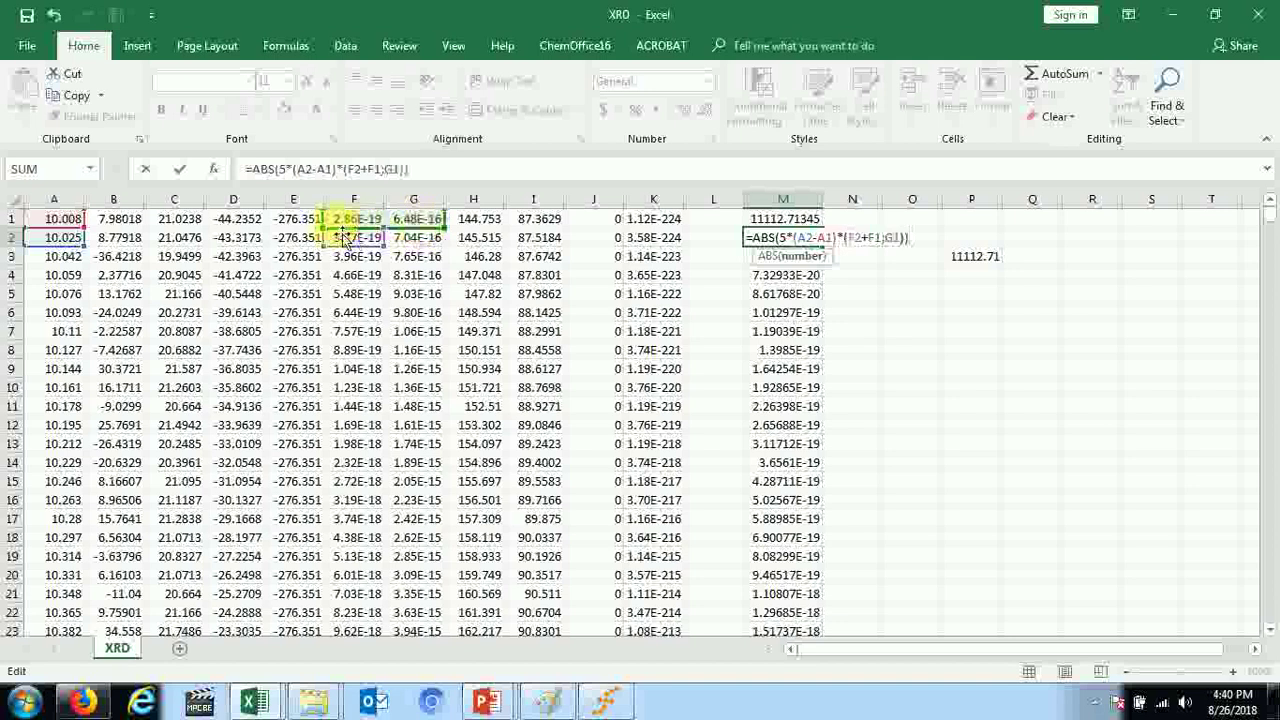
pyautogui.click(400, 220)
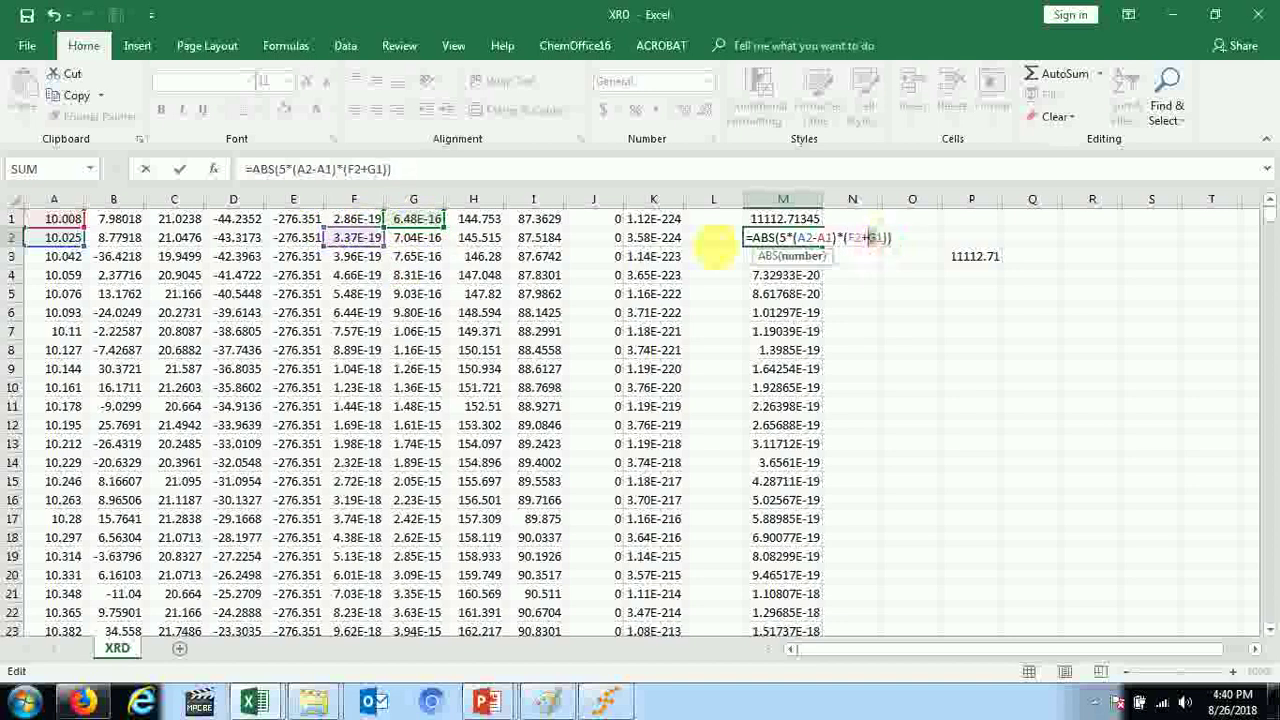
pyautogui.moveTo(383, 242); pyautogui.dragTo(429, 257)
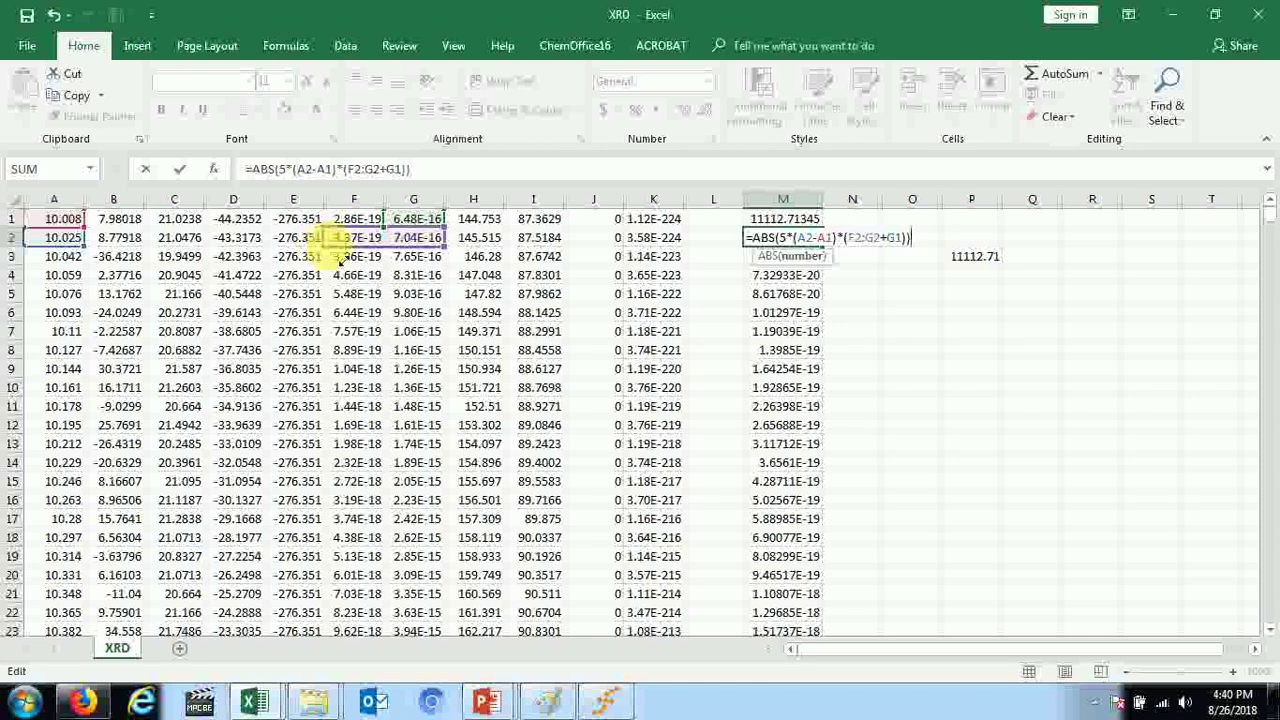
pyautogui.press('Return')
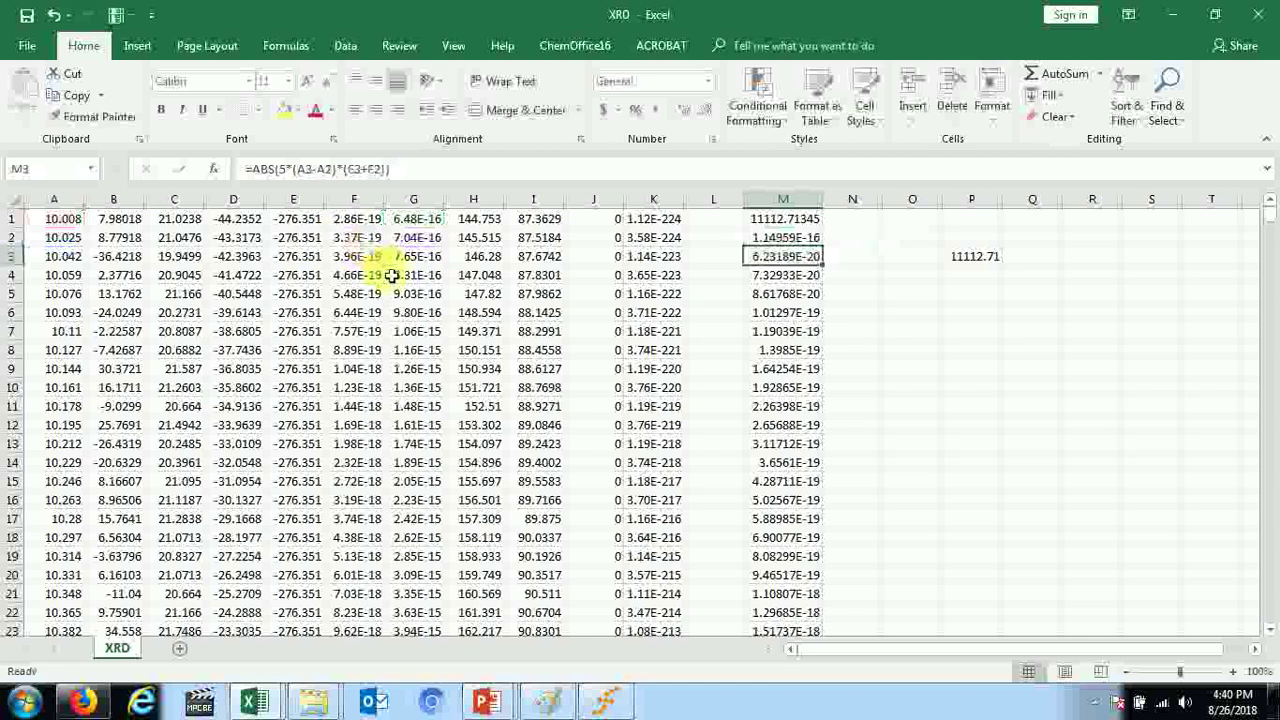
# - Fill the column G area formula from M2 down to M2941
pyautogui.moveTo(821, 246); pyautogui.dragTo(838, 570)
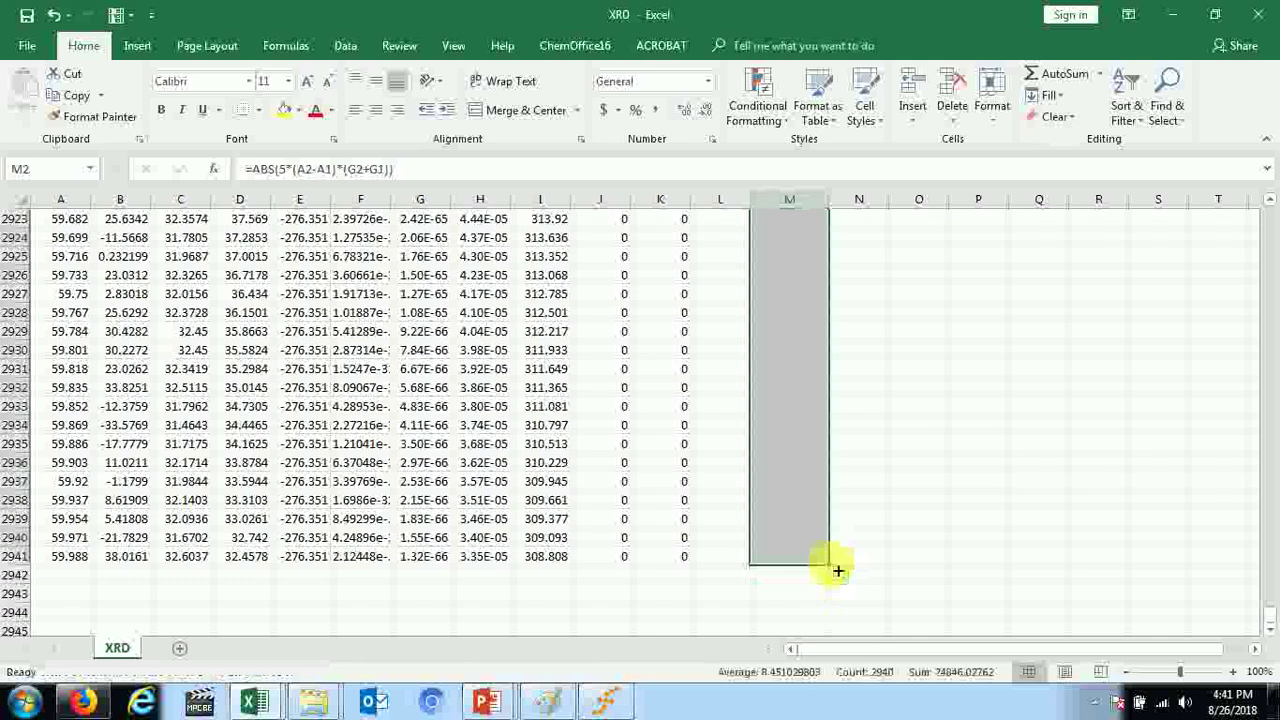
pyautogui.press('Return')
pyautogui.scroll(1, 900, 248)
# - Copy the summed column G area in M1 and paste it as a value into cell P4
pyautogui.click(812, 220)
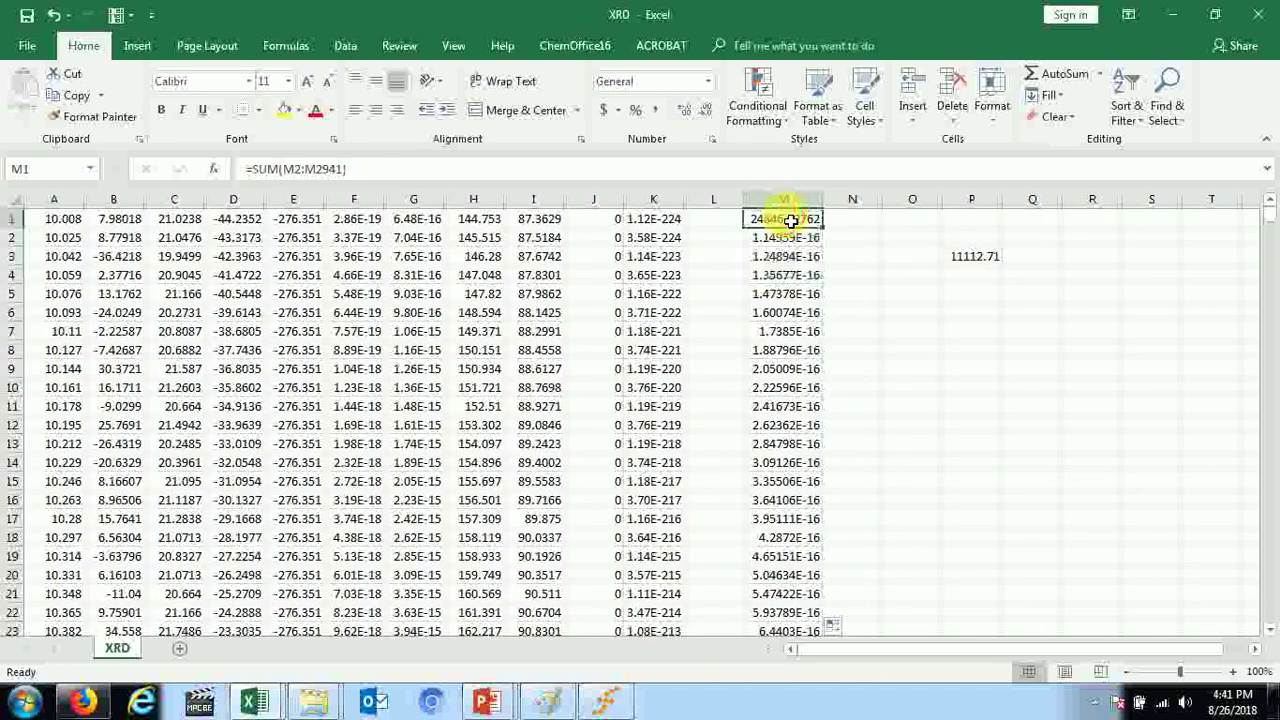
pyautogui.rightClick(812, 220)
pyautogui.click(814, 250)
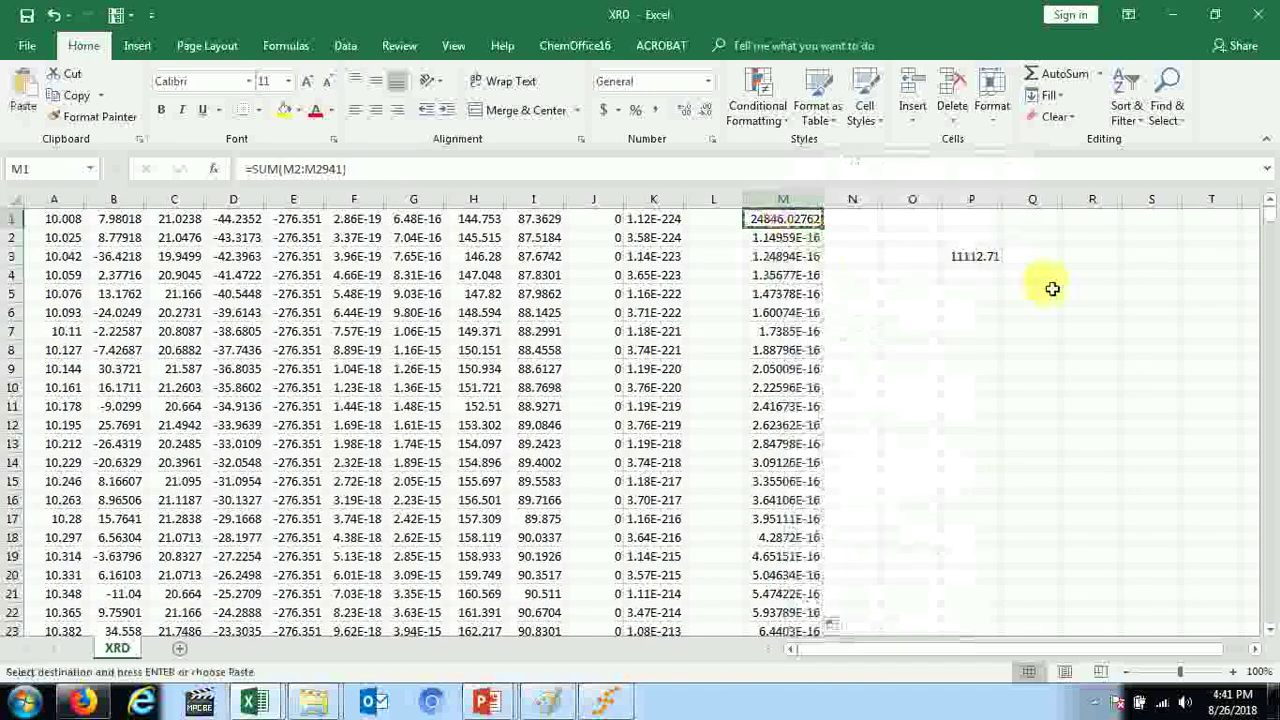
pyautogui.rightClick(968, 272)
pyautogui.click(1043, 343)
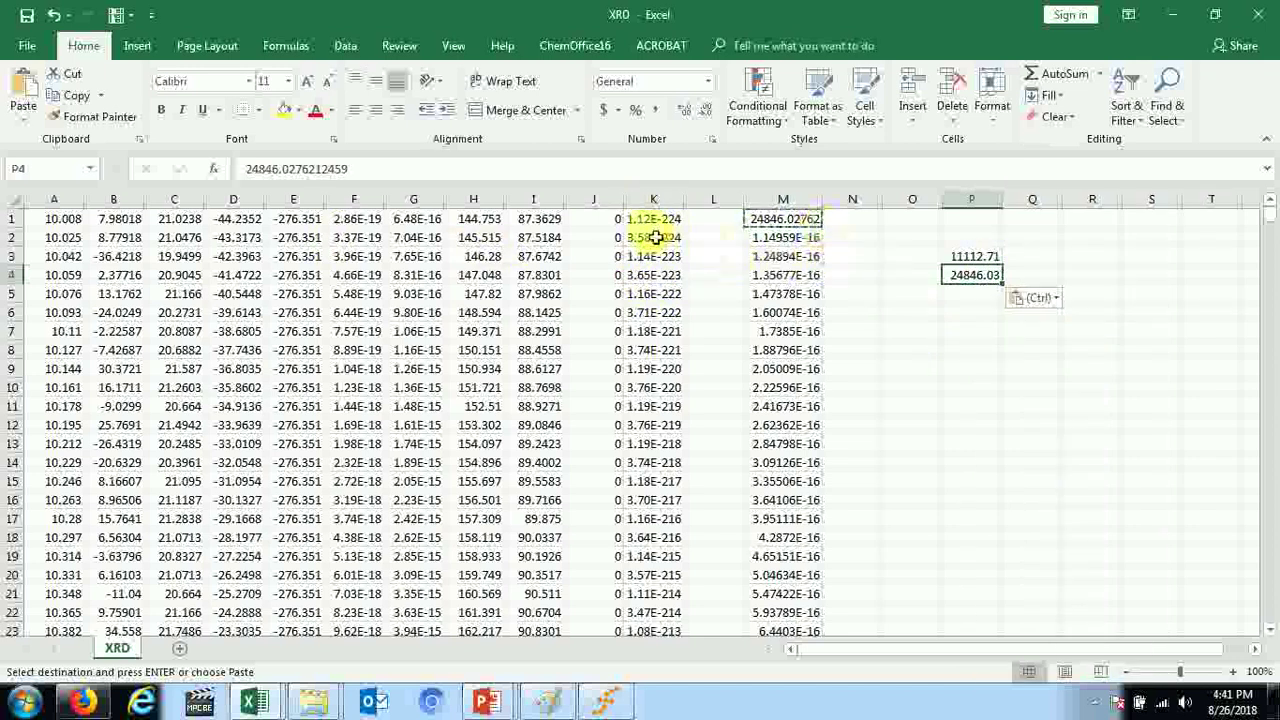
# - Try to shift the M2 formula's column G references over to column H
pyautogui.doubleClick(806, 244)
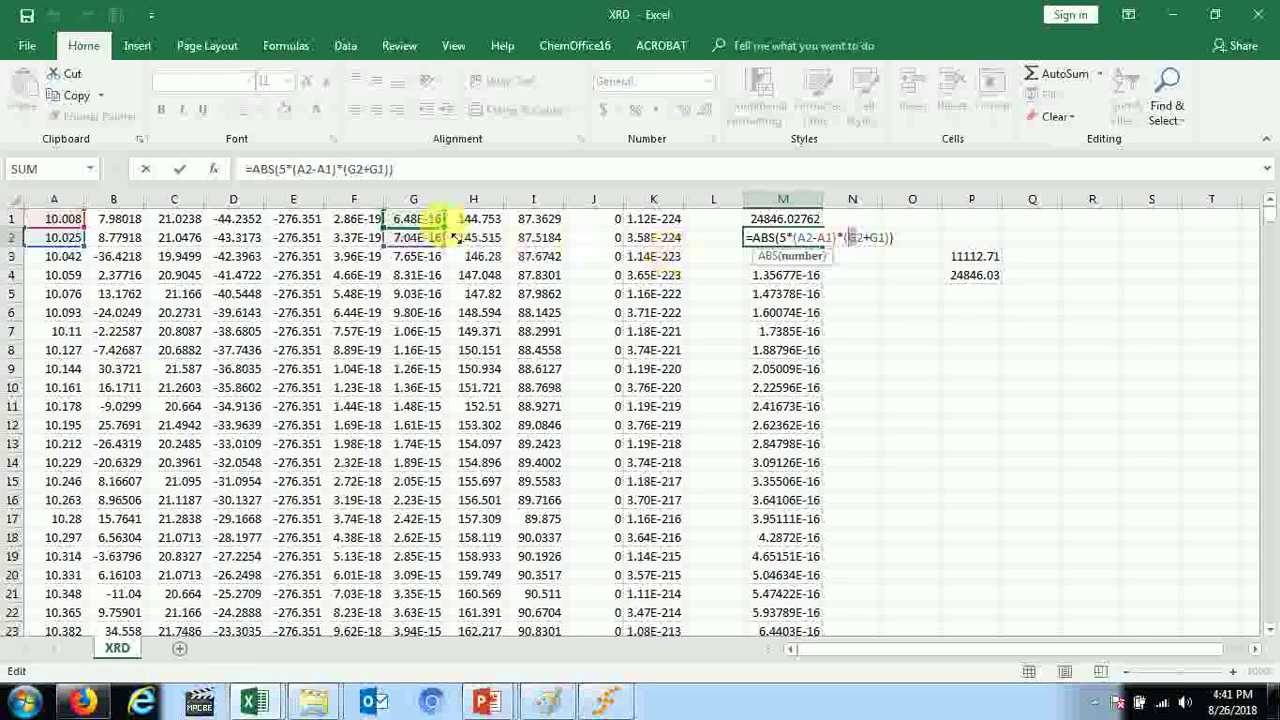
pyautogui.moveTo(444, 227); pyautogui.dragTo(498, 226)
pyautogui.press('Return')
pyautogui.moveTo(350, 218); pyautogui.dragTo(414, 219)
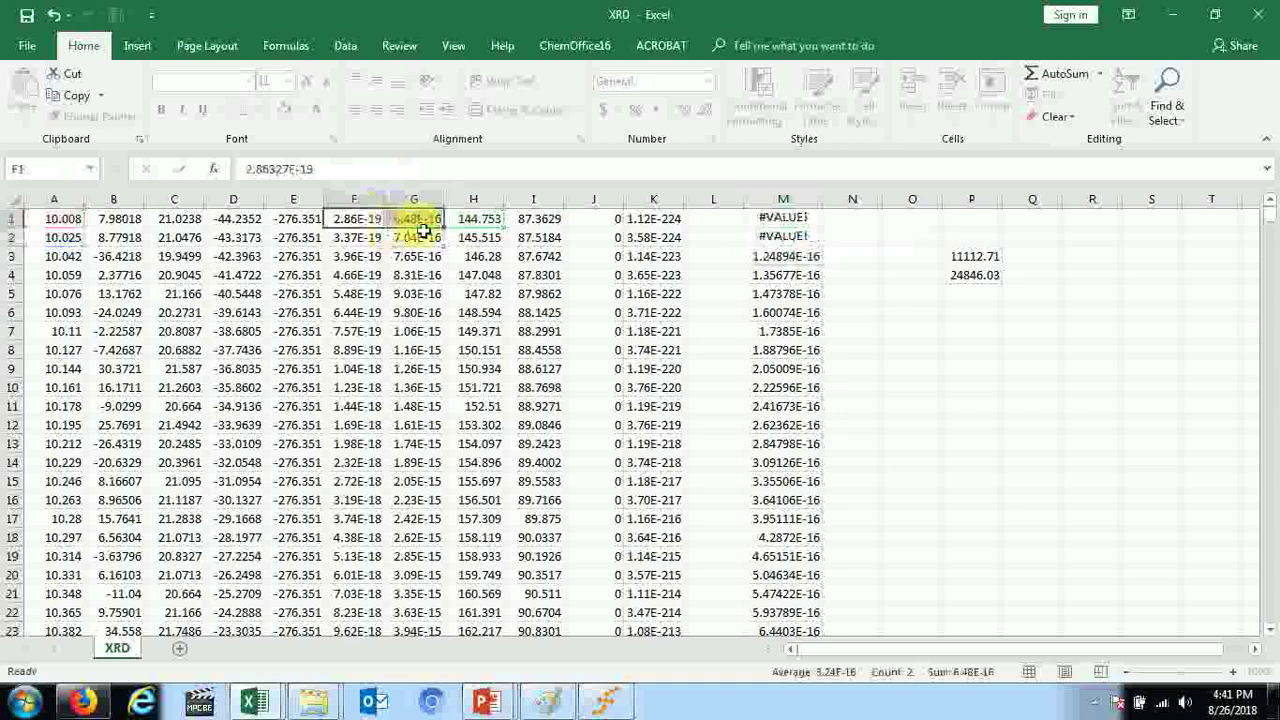
# - Correct the area formula in M2 to use the column H peak: =ABS(5*(A2-A1)*(H1+H2))
pyautogui.click(783, 221)
pyautogui.doubleClick(783, 237)
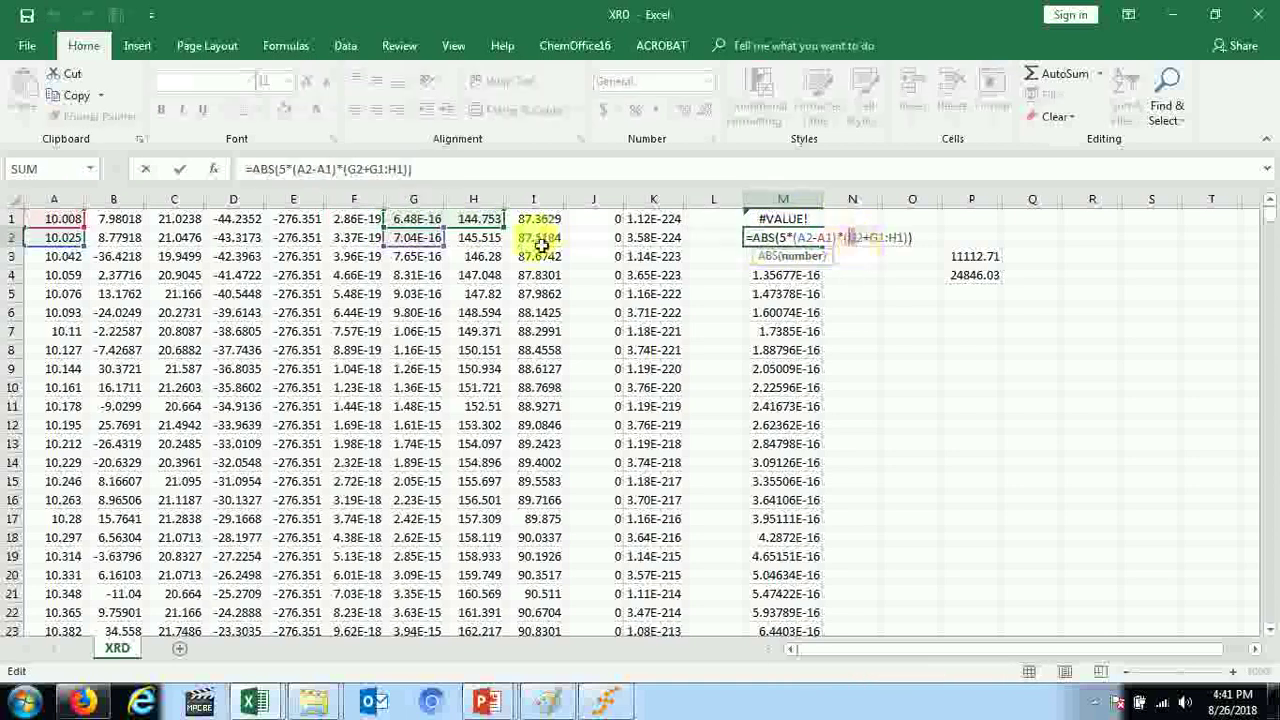
pyautogui.moveTo(876, 245); pyautogui.dragTo(880, 245)
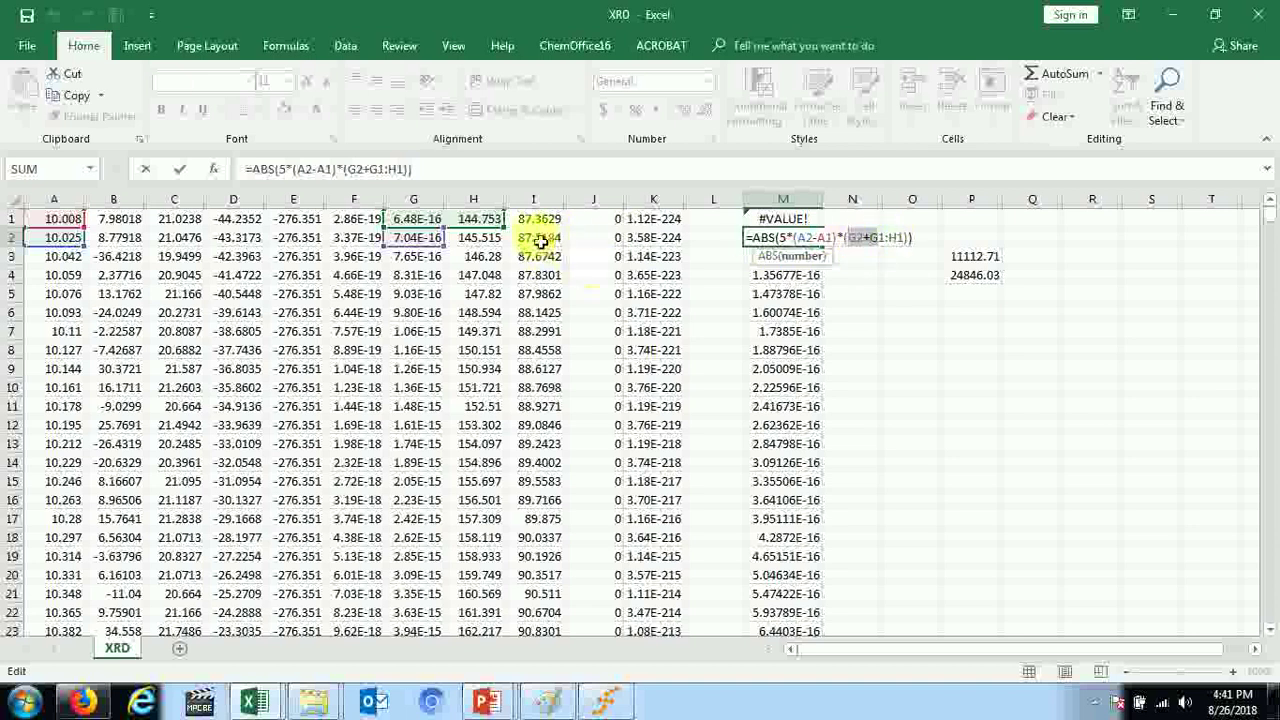
pyautogui.write('H')
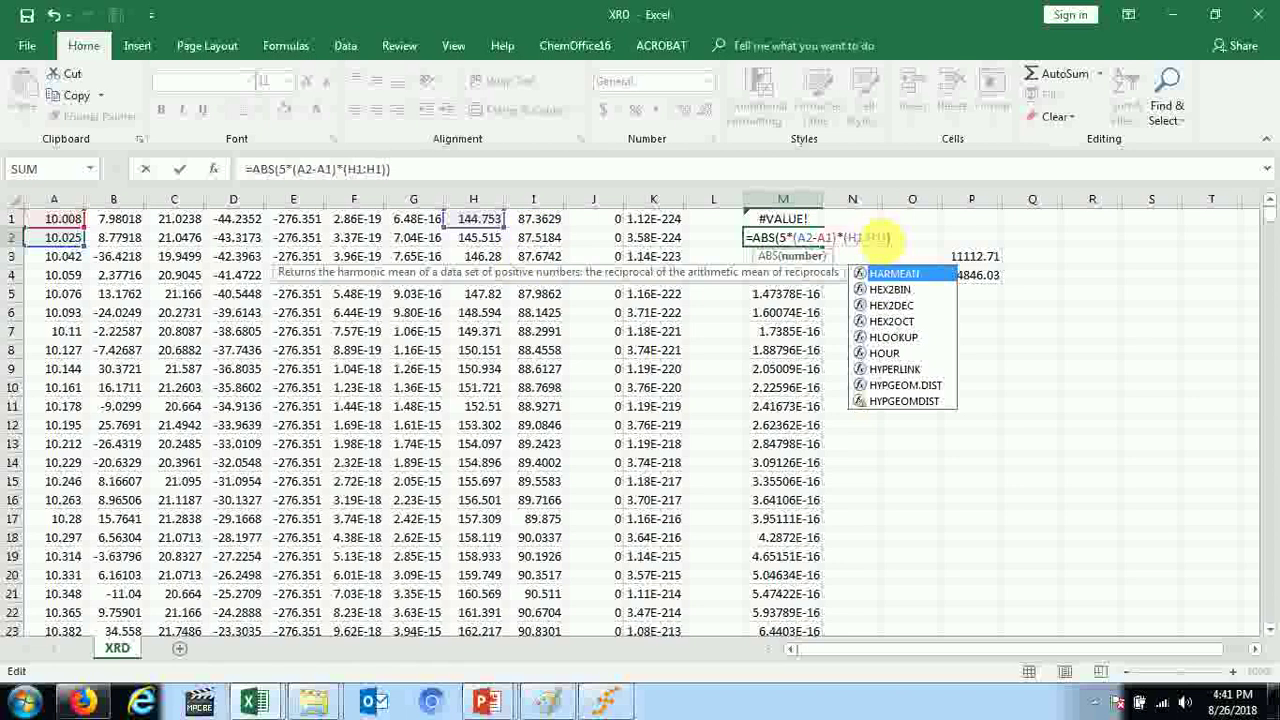
pyautogui.click(876, 243)
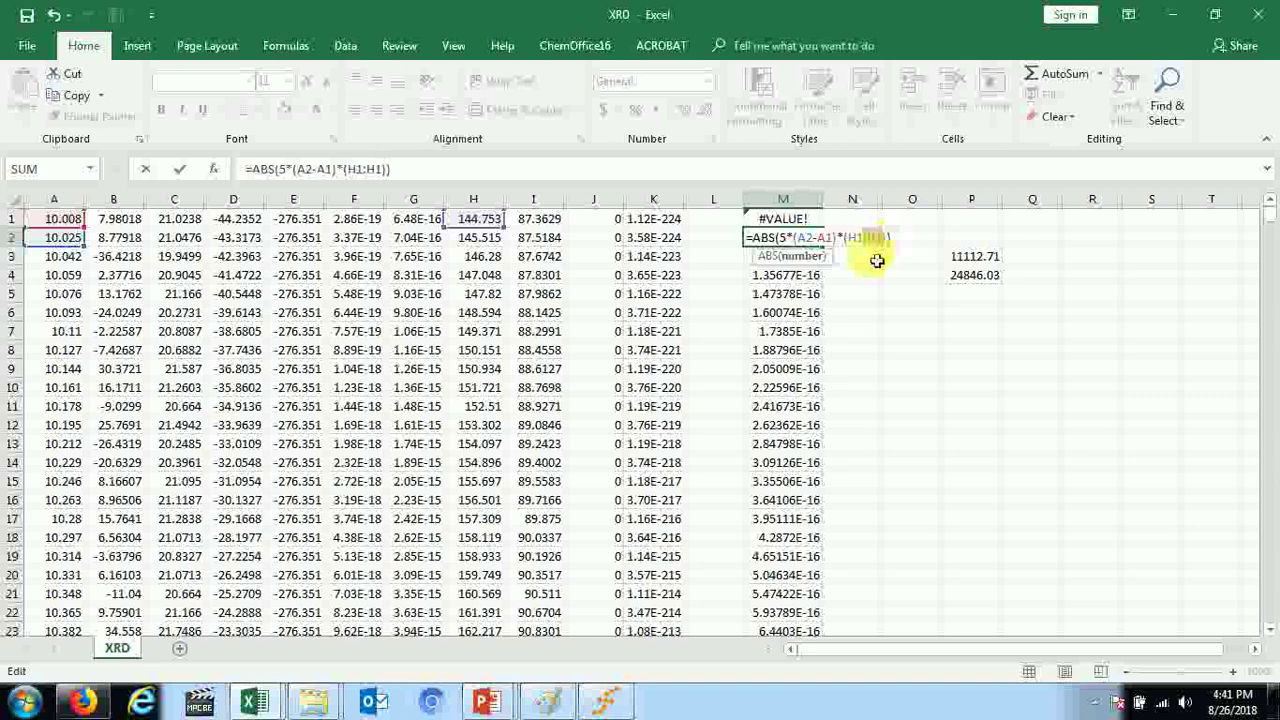
pyautogui.write('+H2')
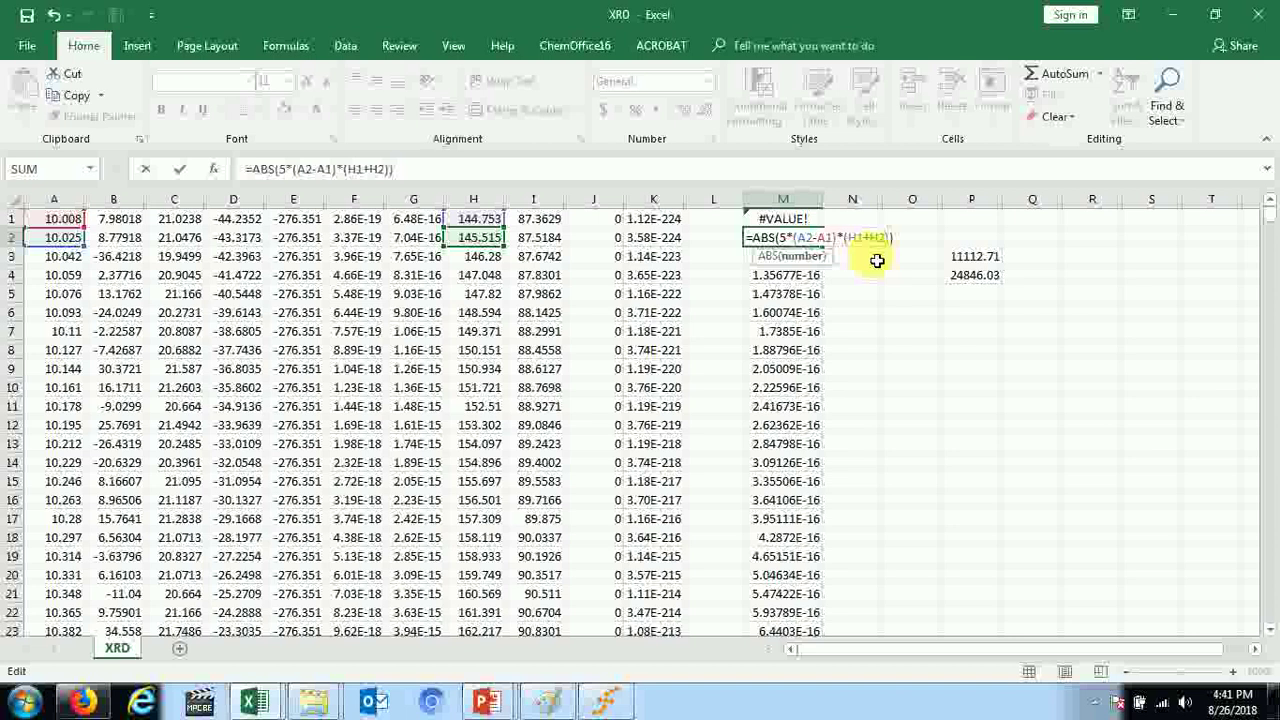
pyautogui.press('Return')
# - Recheck the M2 formula and fill the column H area calculation down to M2941
pyautogui.click(808, 242)
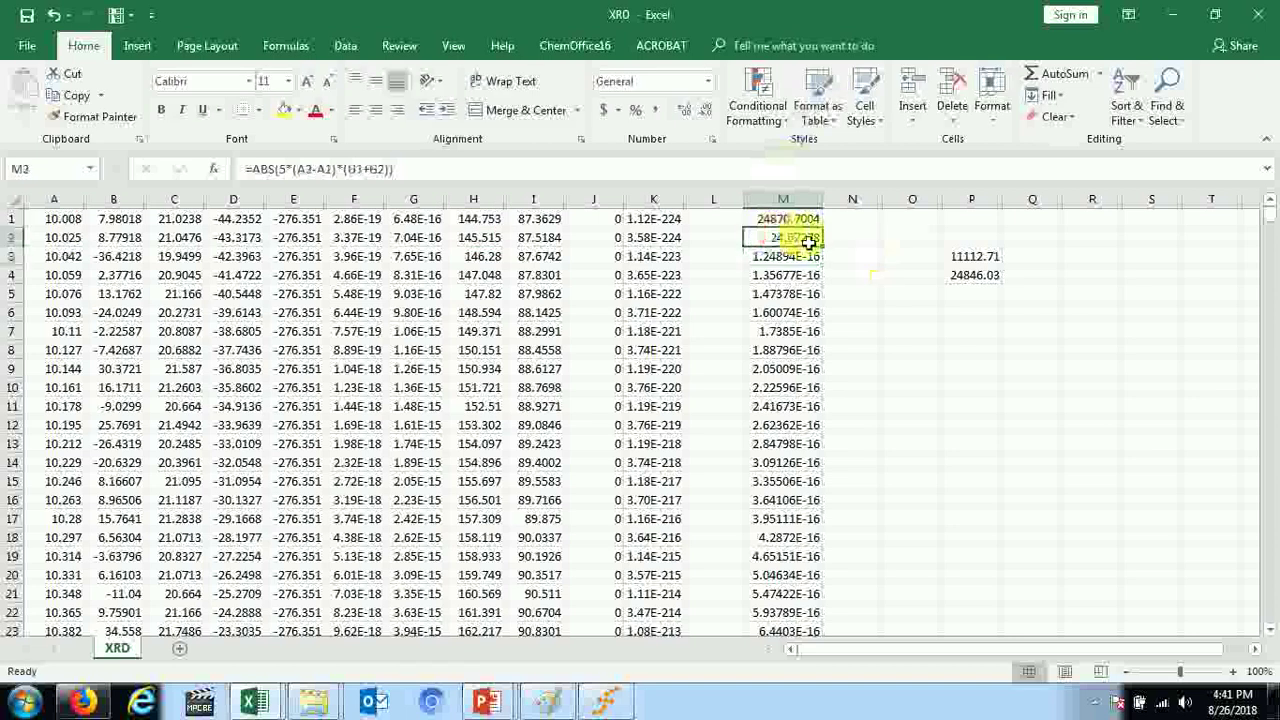
pyautogui.doubleClick(791, 238)
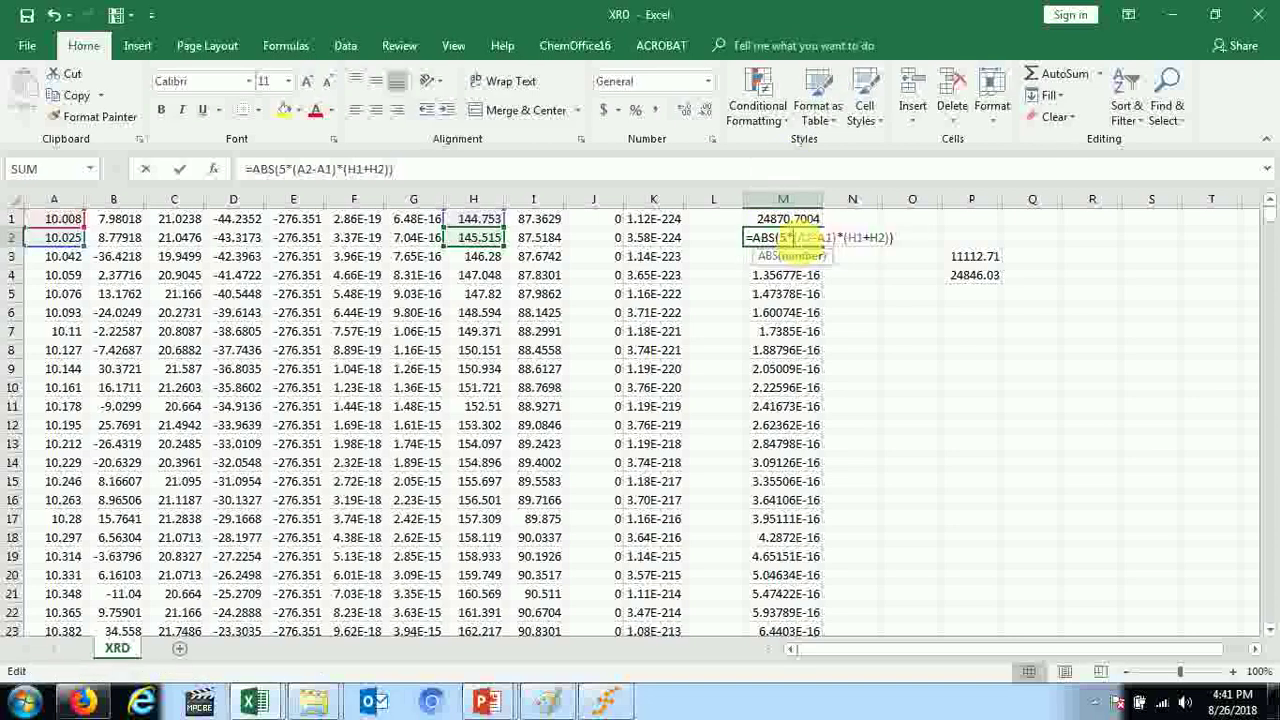
pyautogui.press('Return')
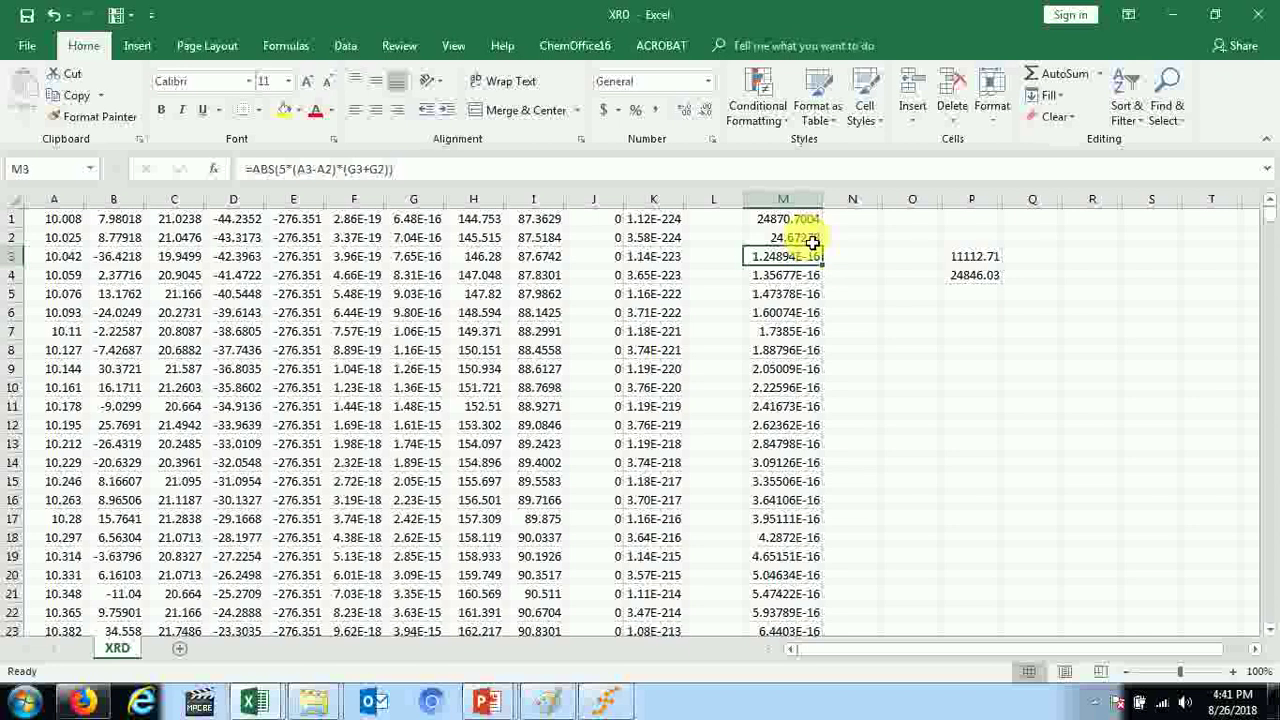
pyautogui.click(812, 242)
pyautogui.moveTo(822, 247); pyautogui.dragTo(765, 600)
pyautogui.moveTo(1262, 614); pyautogui.dragTo(1265, 172)
# - Copy the summed column H area in M1 and paste it as a value into cell P5
pyautogui.click(800, 218)
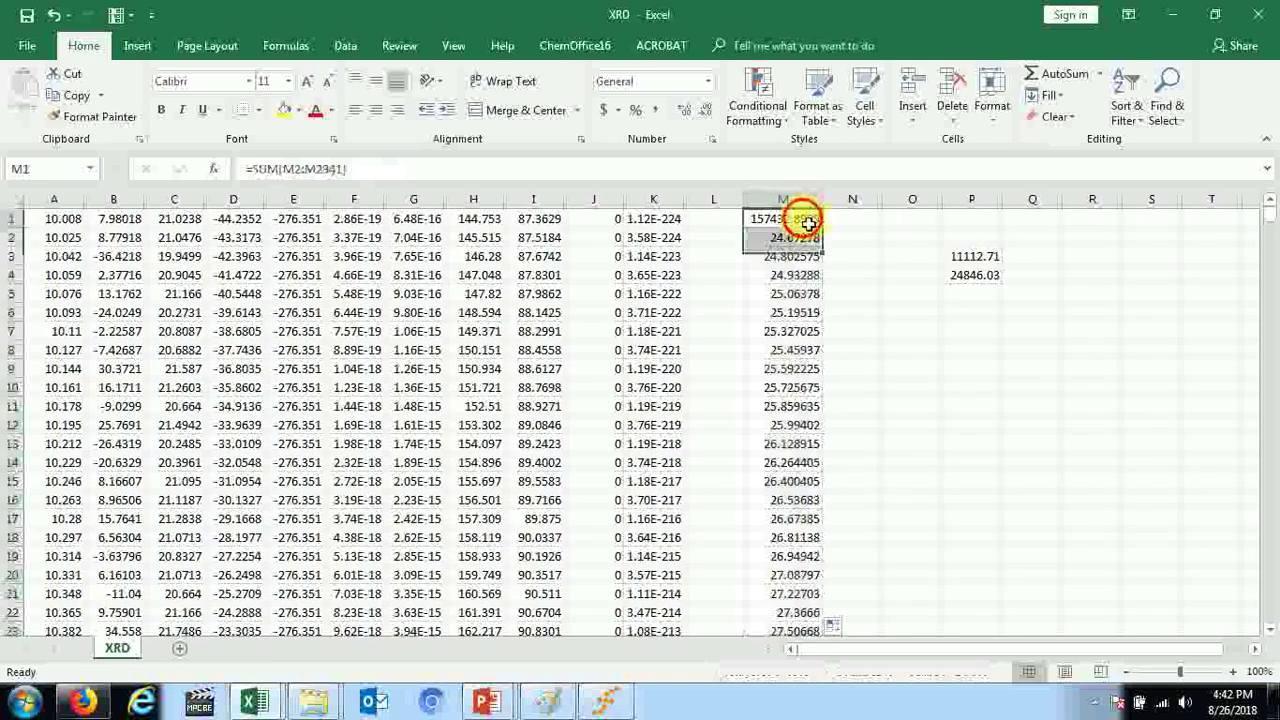
pyautogui.rightClick(804, 217)
pyautogui.click(836, 257)
pyautogui.click(986, 292)
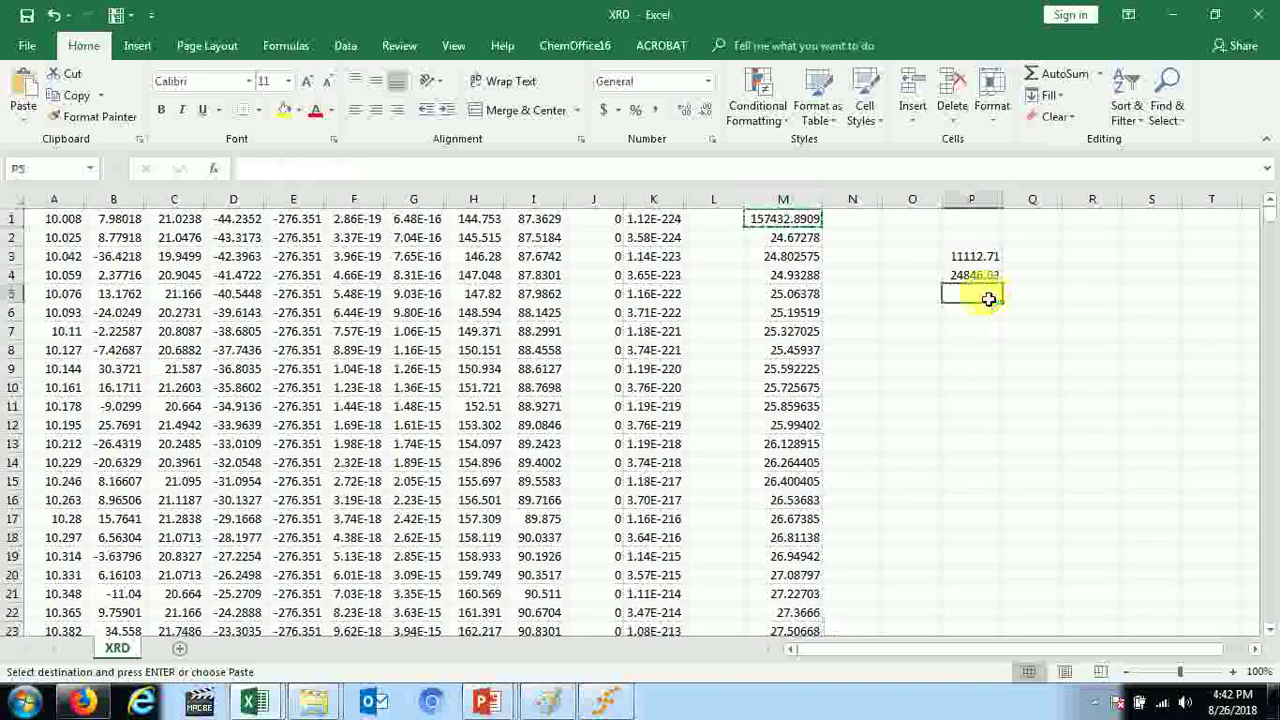
pyautogui.rightClick(986, 292)
pyautogui.click(1063, 341)
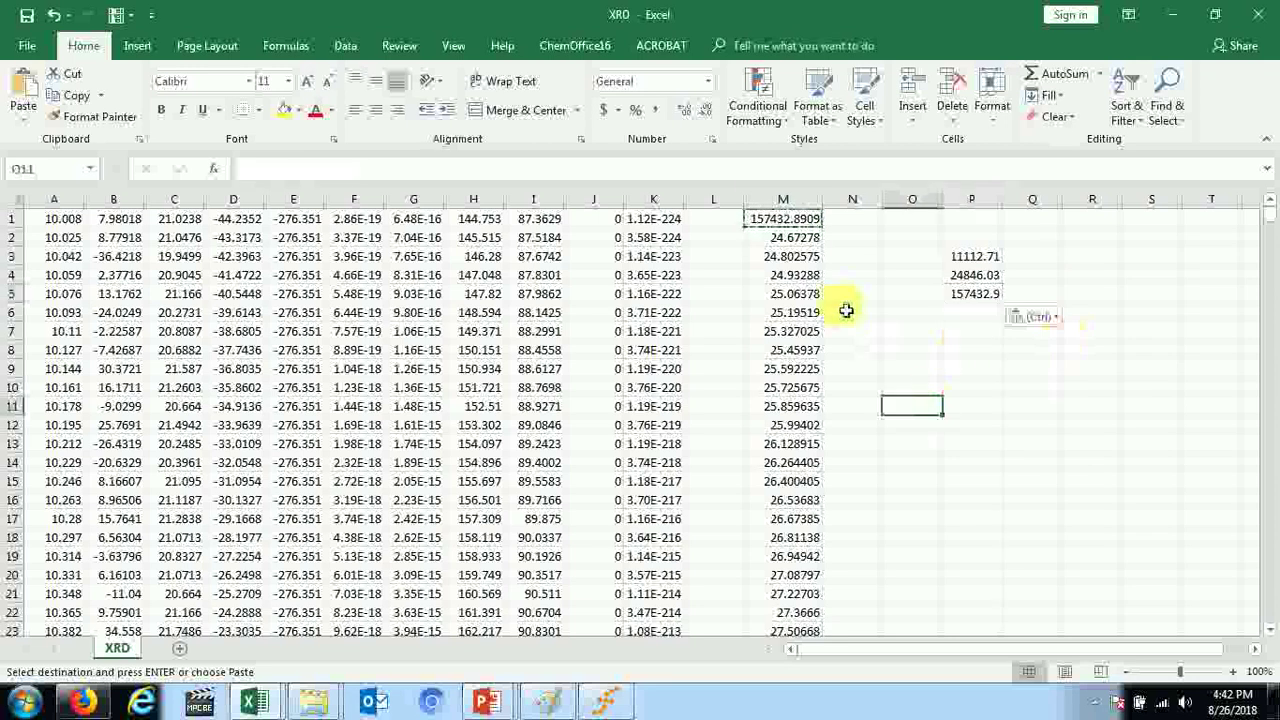
# - Edit the area formula in M2 to use the column I peak: =ABS(5*(A2-A1)*(I1+I2))
pyautogui.click(808, 239)
pyautogui.doubleClick(810, 240)
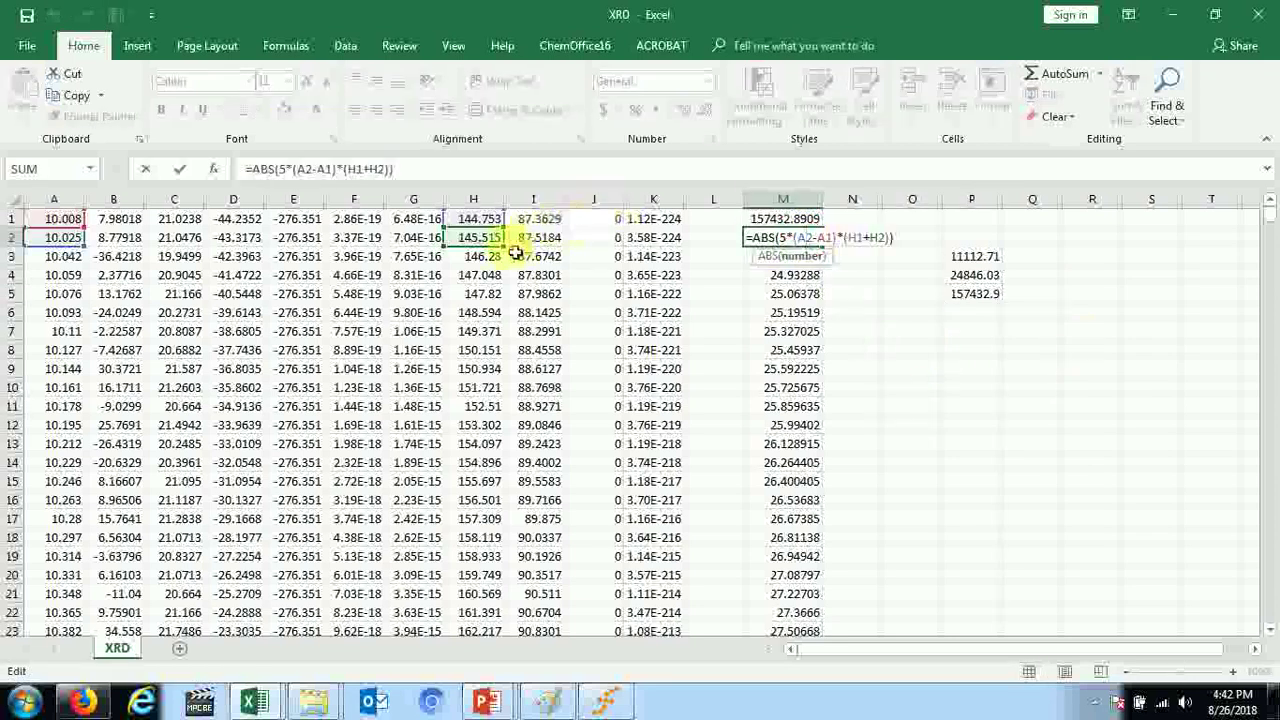
pyautogui.moveTo(532, 221)
pyautogui.mouseDown()
pyautogui.moveTo(470, 229)
pyautogui.moveTo(525, 243)
pyautogui.mouseUp()
pyautogui.click(505, 243)
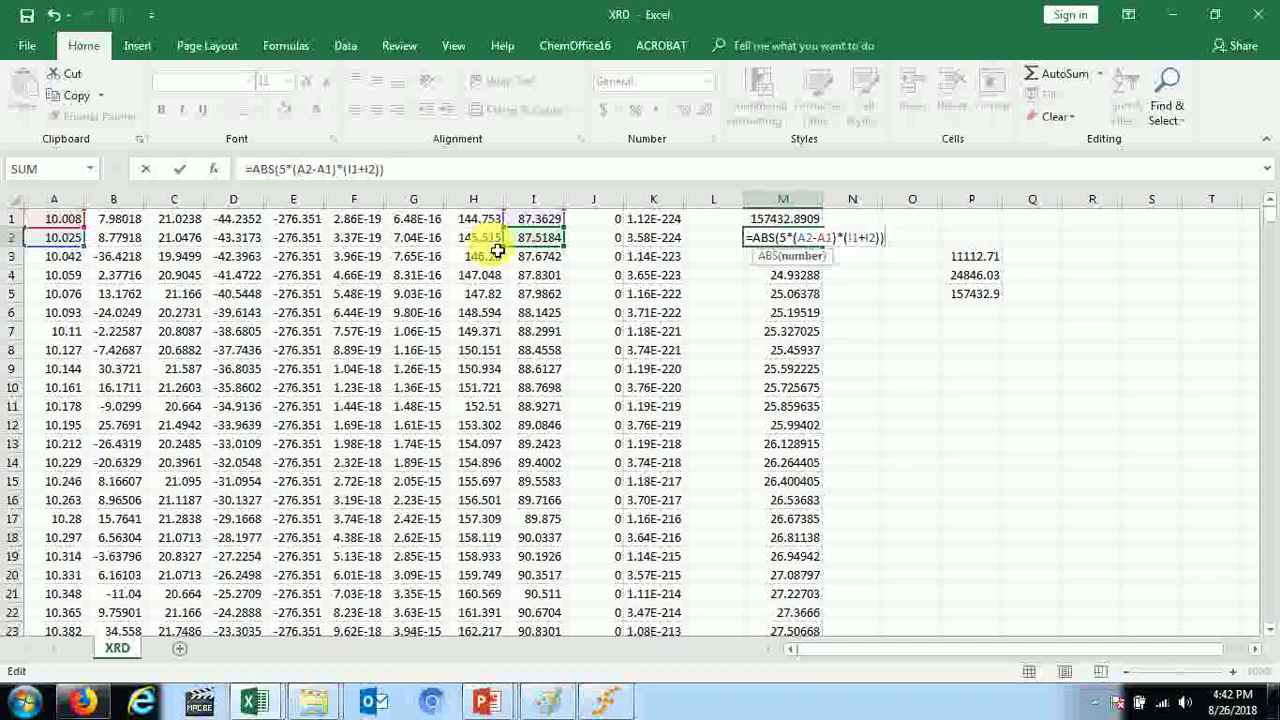
pyautogui.press('Return')
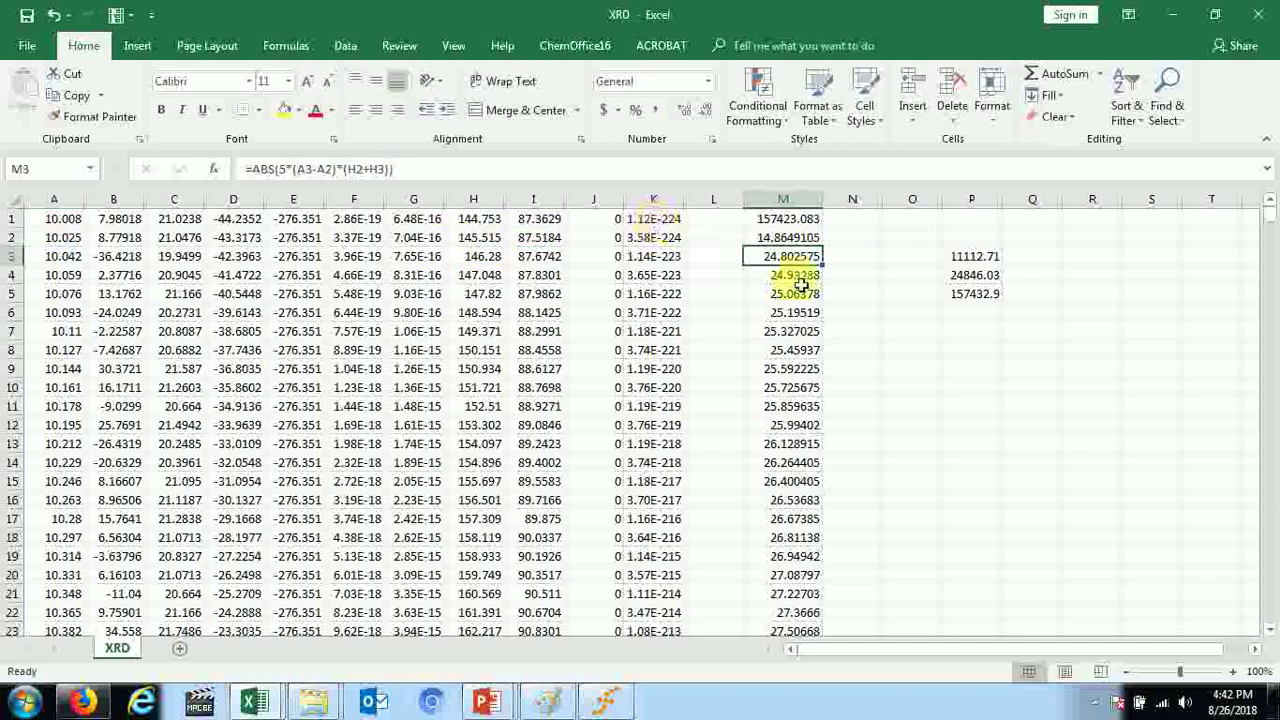
# - Fill the column I area formula from M2 down to M2941
pyautogui.click(803, 240)
pyautogui.moveTo(830, 255); pyautogui.dragTo(812, 603)
pyautogui.moveTo(1270, 617); pyautogui.dragTo(1264, 212)
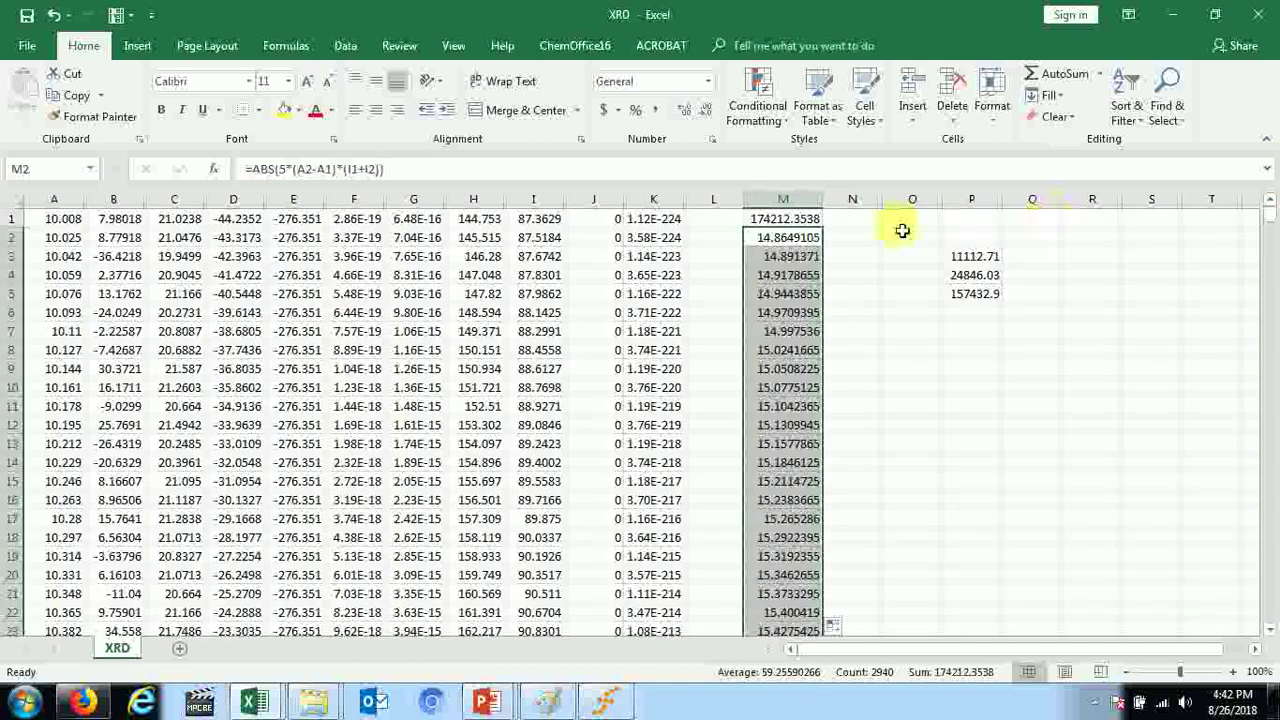
# - Copy the summed column I area in M1 and paste it as a value into cell P6
pyautogui.click(814, 216)
pyautogui.rightClick(814, 218)
pyautogui.click(832, 257)
pyautogui.click(978, 310)
pyautogui.rightClick(978, 310)
pyautogui.click(1025, 340)
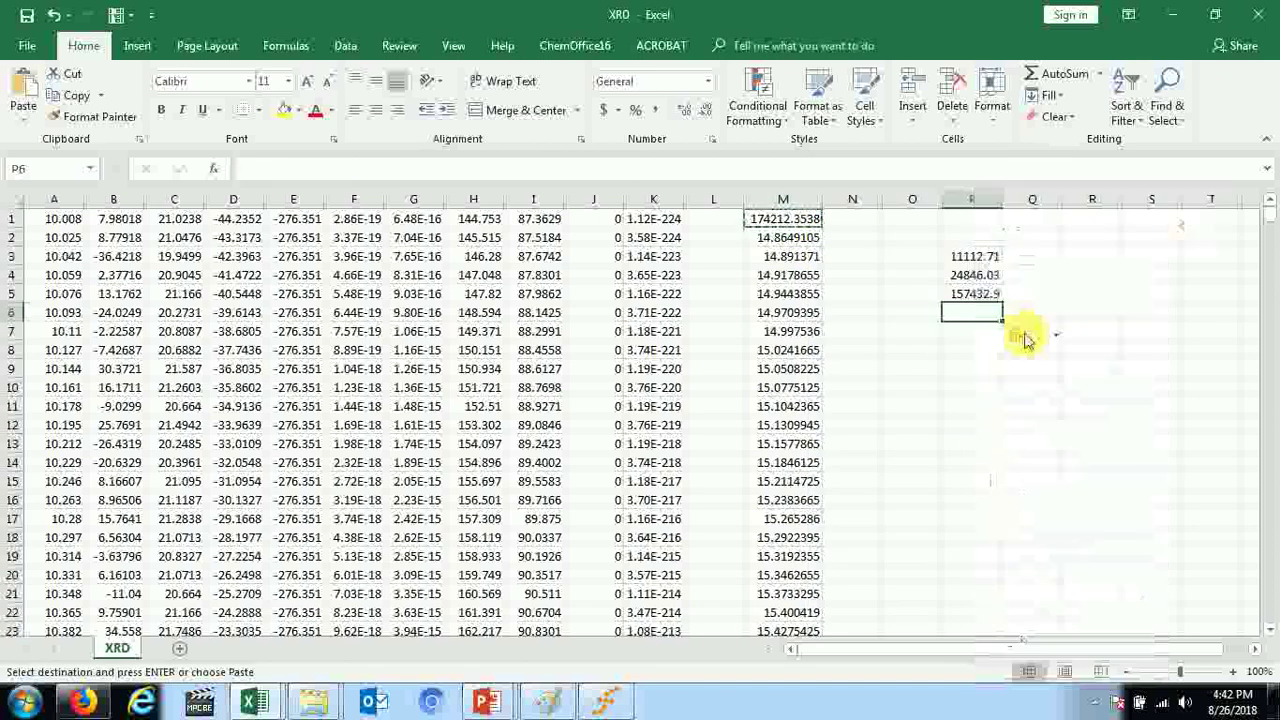
# - Edit the area formula in M2 to use the column J peak: =ABS(5*(A2-A1)*(J1+J2))
pyautogui.doubleClick(790, 240)
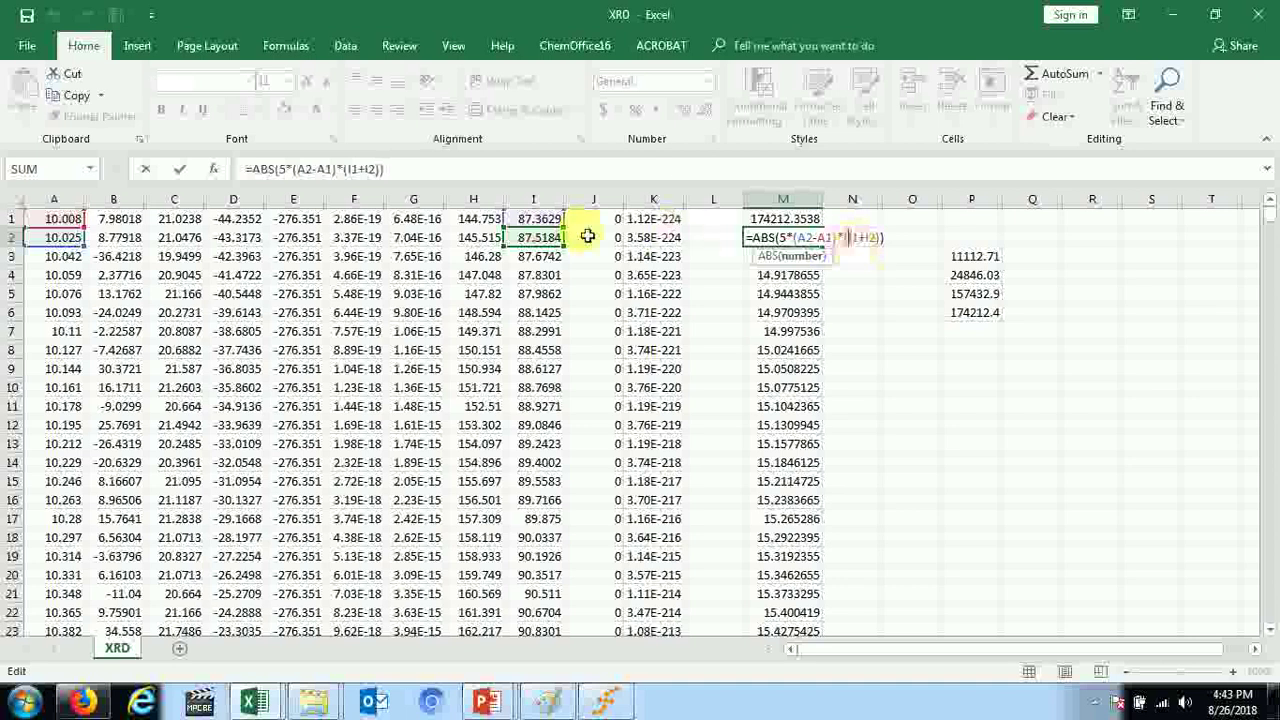
pyautogui.moveTo(594, 241); pyautogui.dragTo(623, 217)
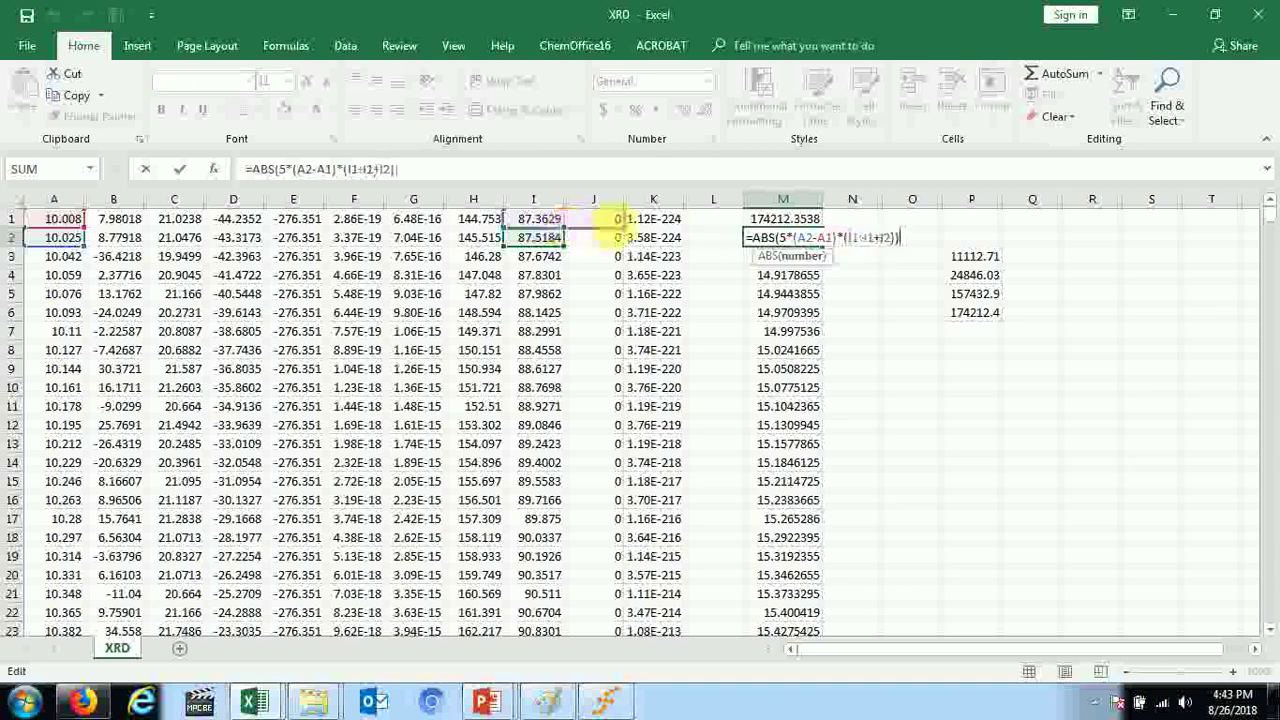
pyautogui.moveTo(548, 240); pyautogui.dragTo(600, 220)
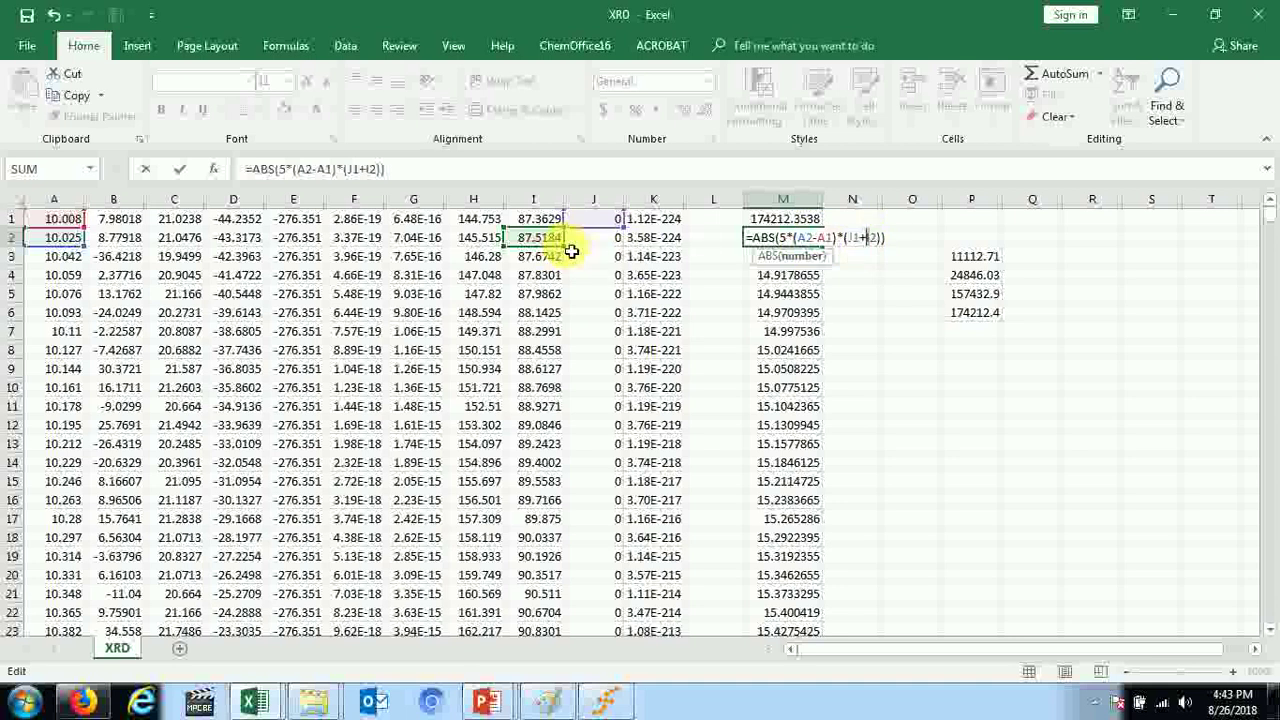
pyautogui.moveTo(575, 258); pyautogui.dragTo(622, 252)
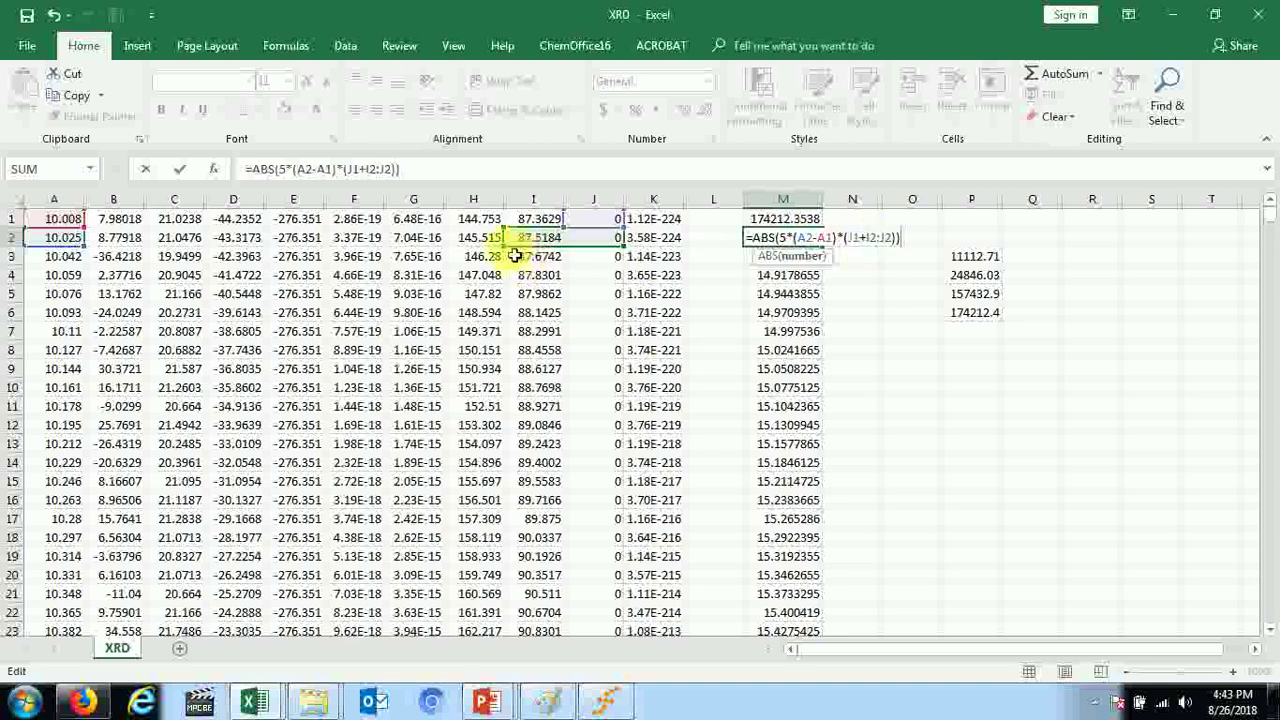
pyautogui.press('Return')
pyautogui.doubleClick(778, 243)
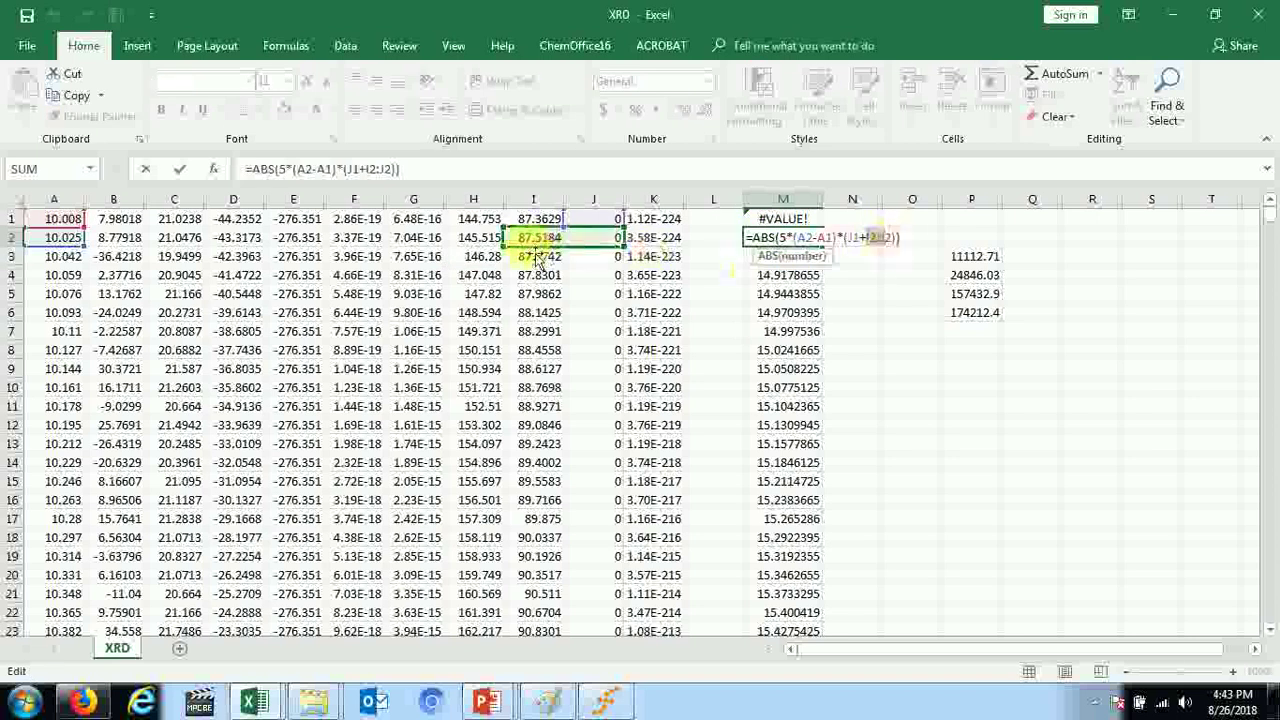
pyautogui.moveTo(520, 258); pyautogui.dragTo(565, 260)
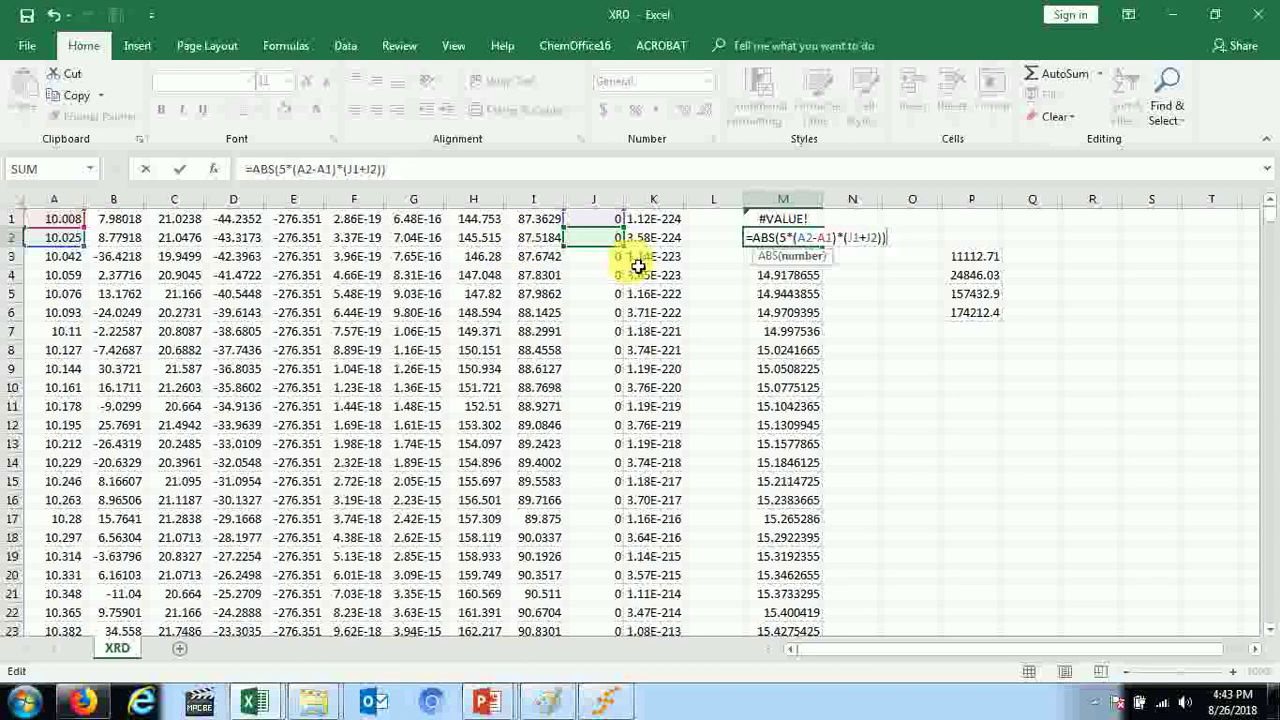
pyautogui.press('Return')
# - Fill the column J area formula from M2 down to M2941 and open the SUM formula in M1 for checking
pyautogui.click(816, 240)
pyautogui.moveTo(829, 254)
pyautogui.mouseDown()
pyautogui.moveTo(800, 708)
pyautogui.moveTo(834, 607)
pyautogui.mouseUp()
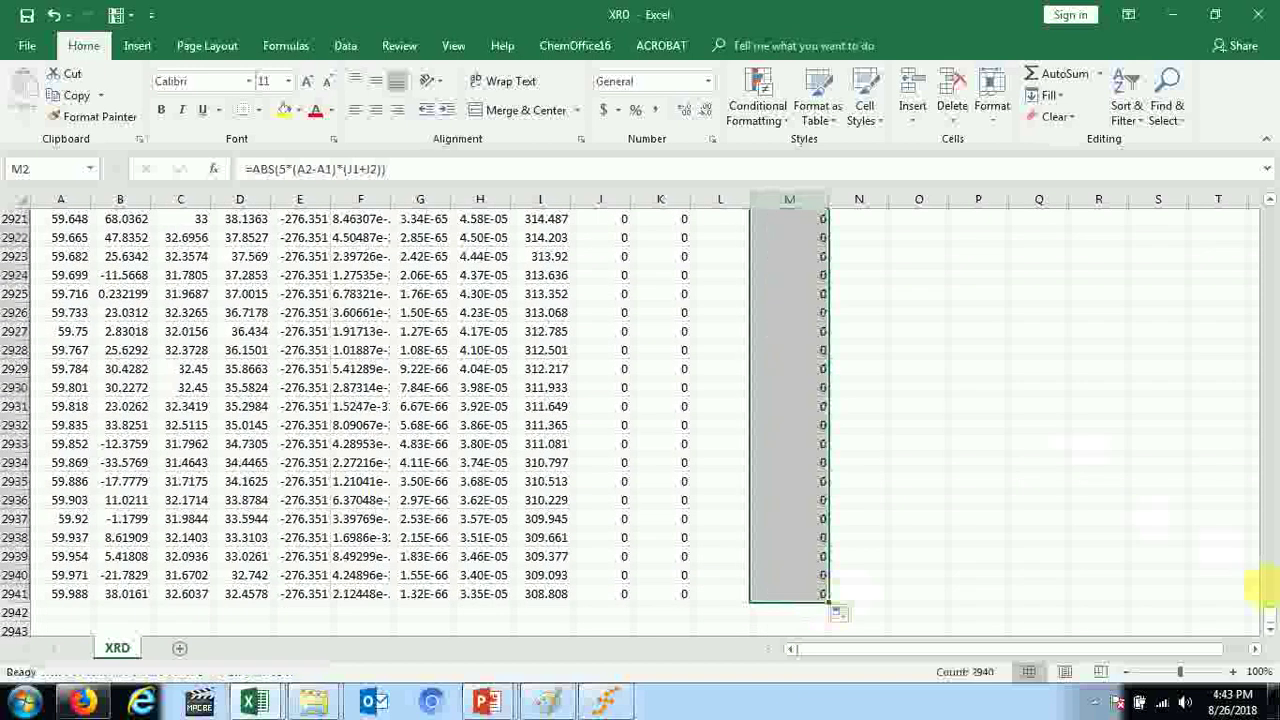
pyautogui.moveTo(1268, 614); pyautogui.dragTo(1273, 158)
pyautogui.doubleClick(767, 218)
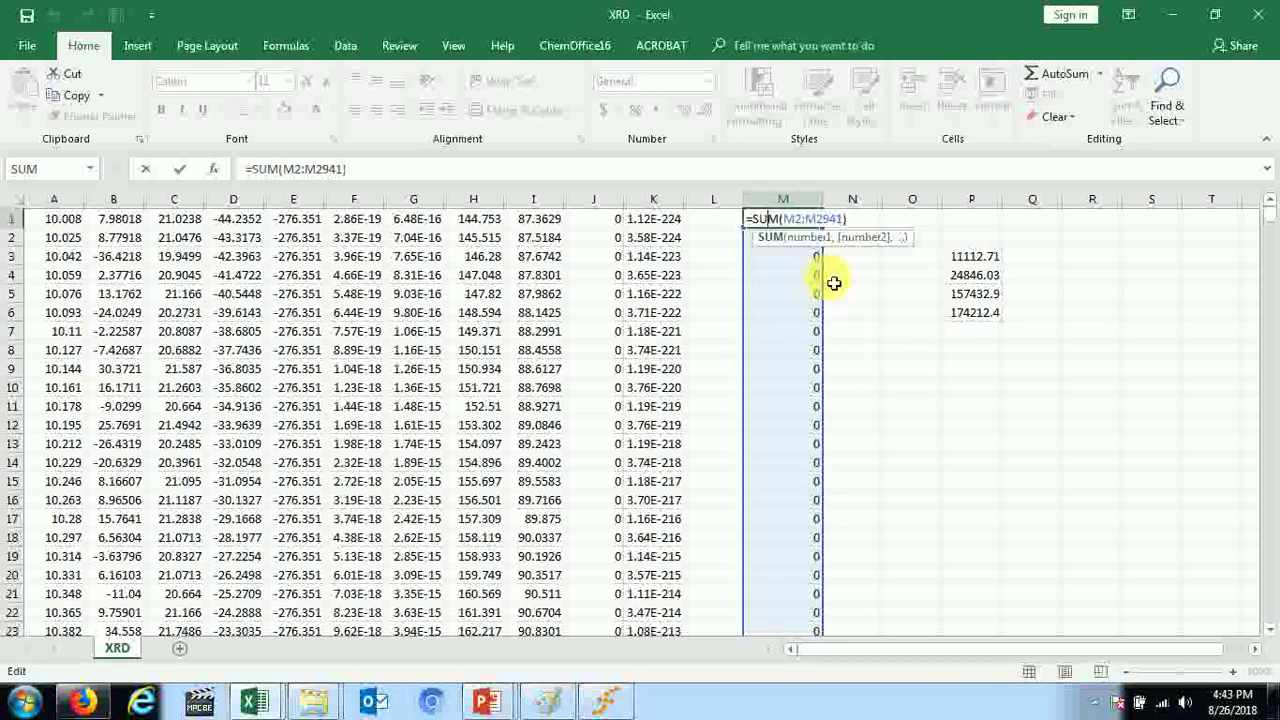
# - Close the SUM formula in M1 and check the area formula in M2 against the column J peak data
pyautogui.press('Return')
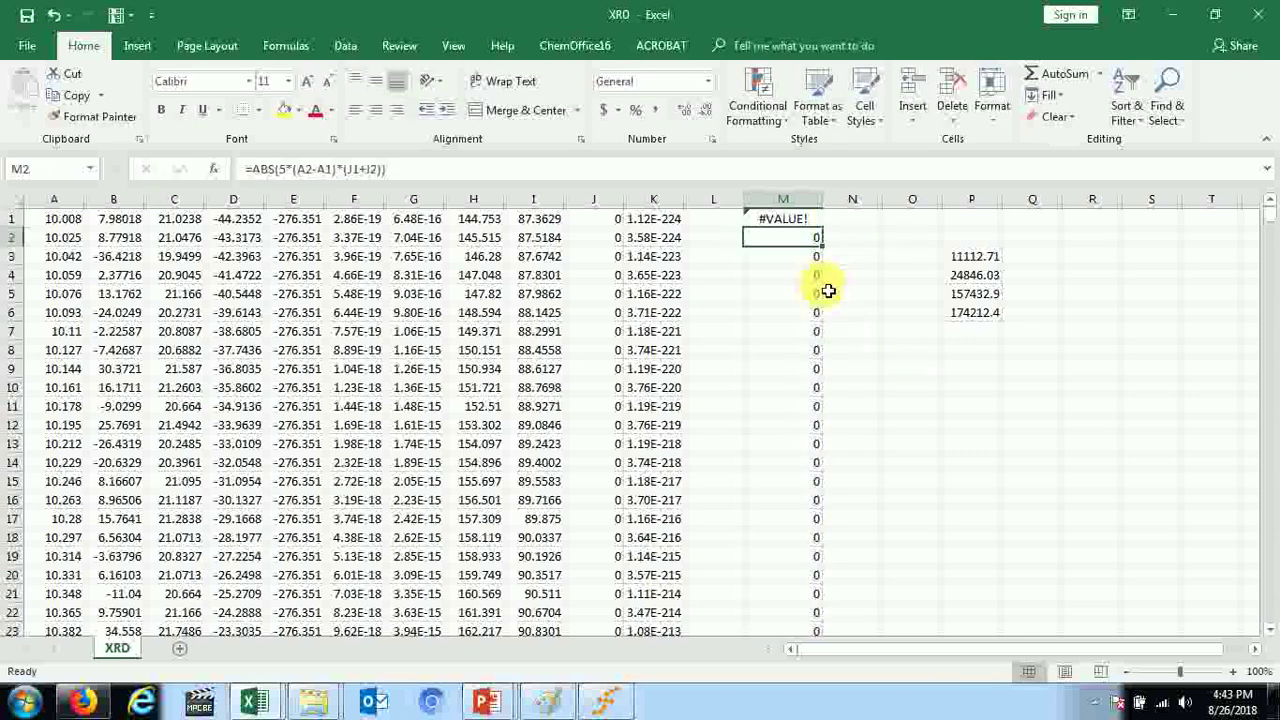
pyautogui.doubleClick(805, 240)
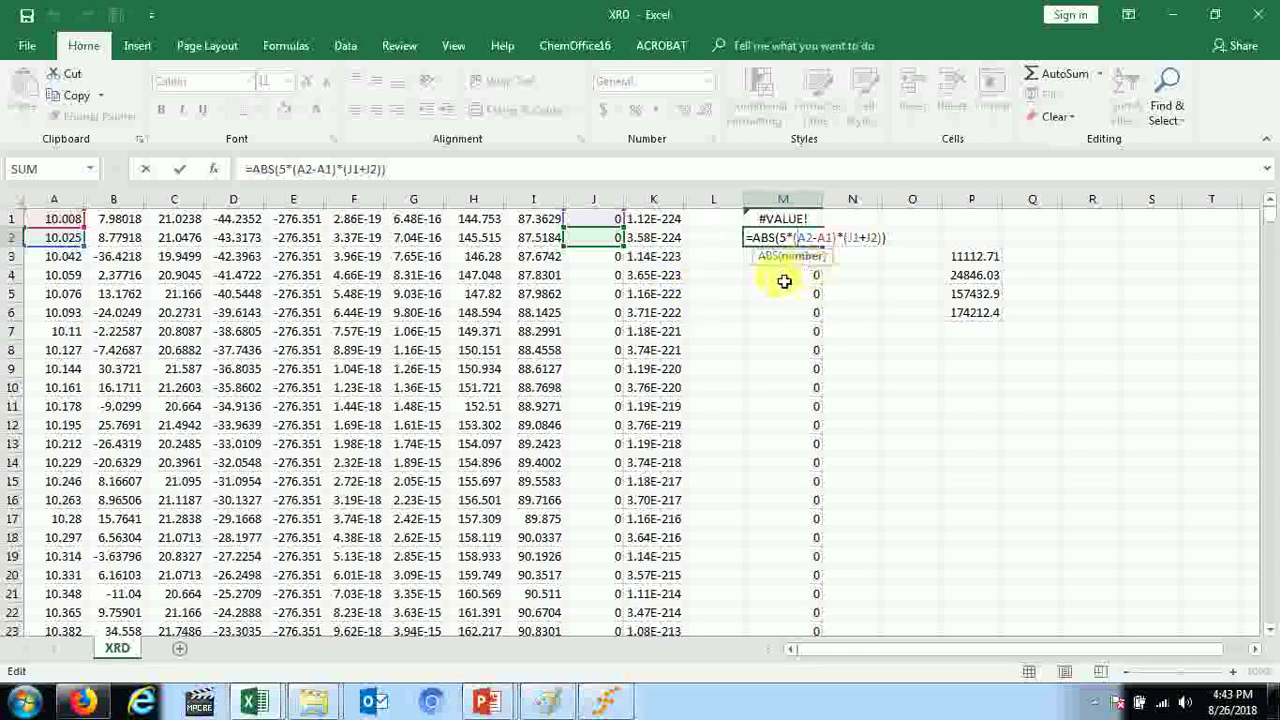
pyautogui.press('Return')
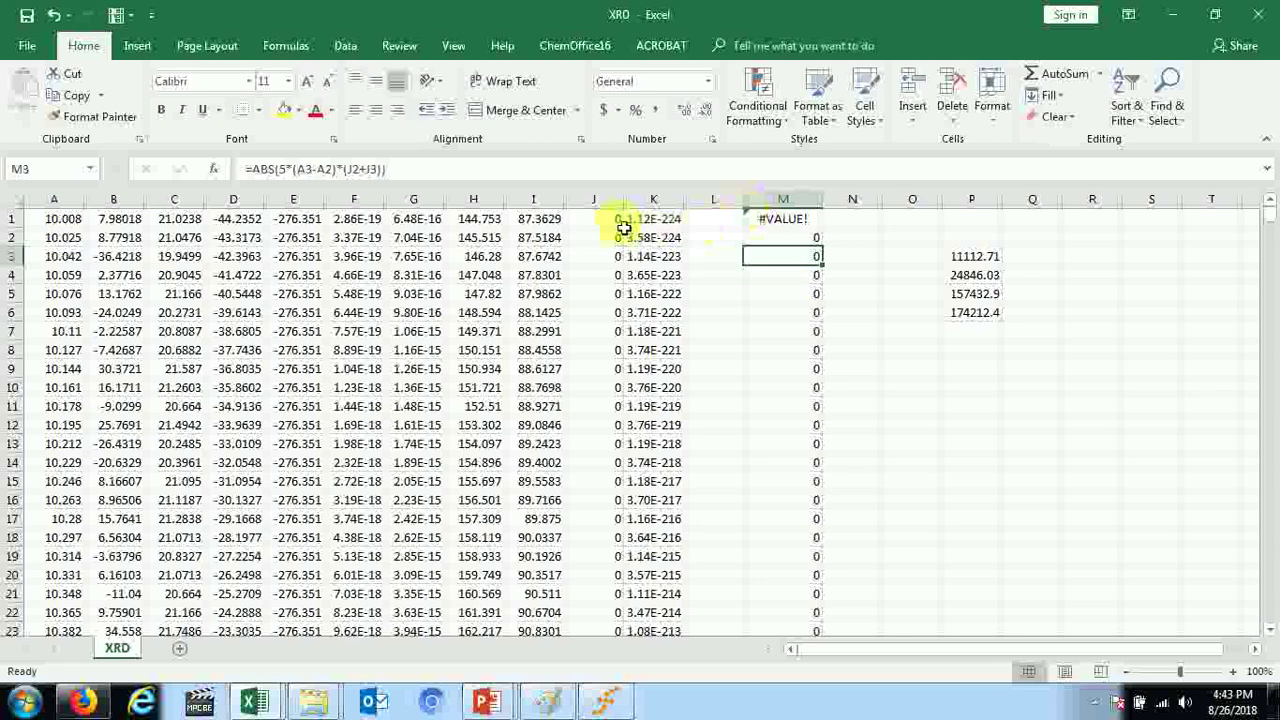
pyautogui.click(619, 222)
pyautogui.scroll(-7, 677, 336)
pyautogui.scroll(7, 677, 336)
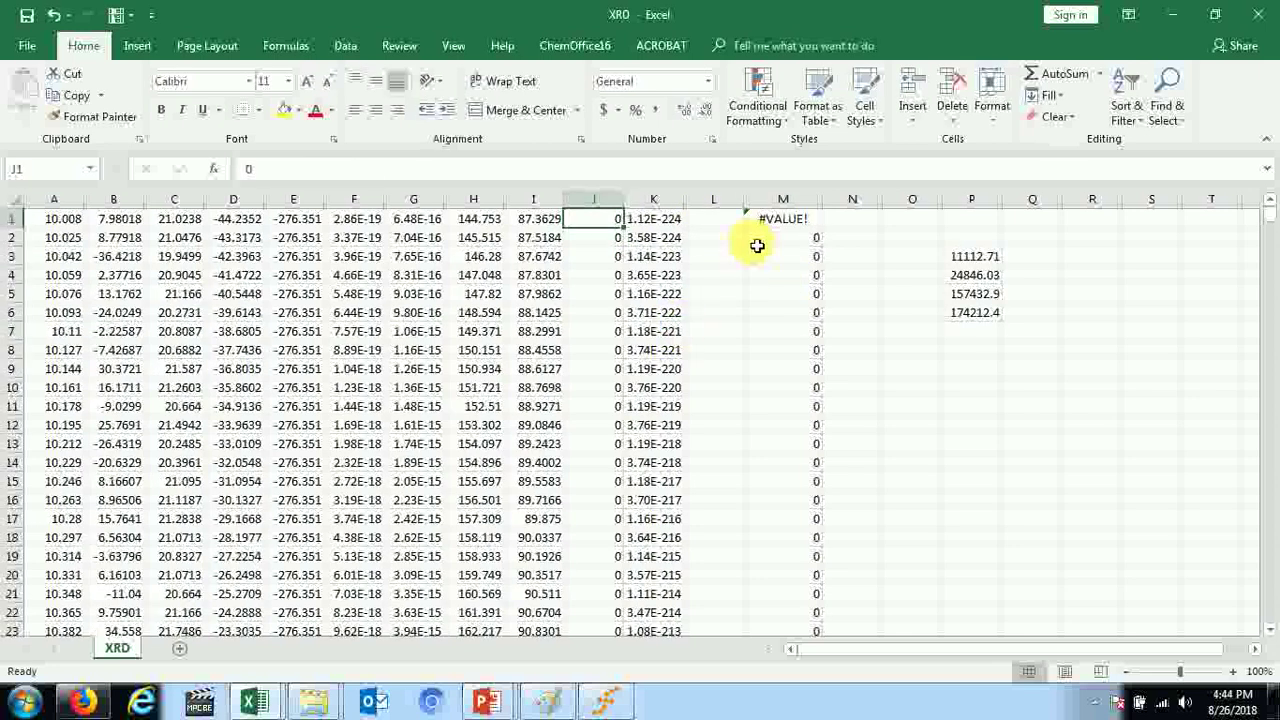
# - Edit the area formula in M2 to use the column K peak: =ABS(5*(A2-A1)*(K1+K2))
pyautogui.doubleClick(804, 241)
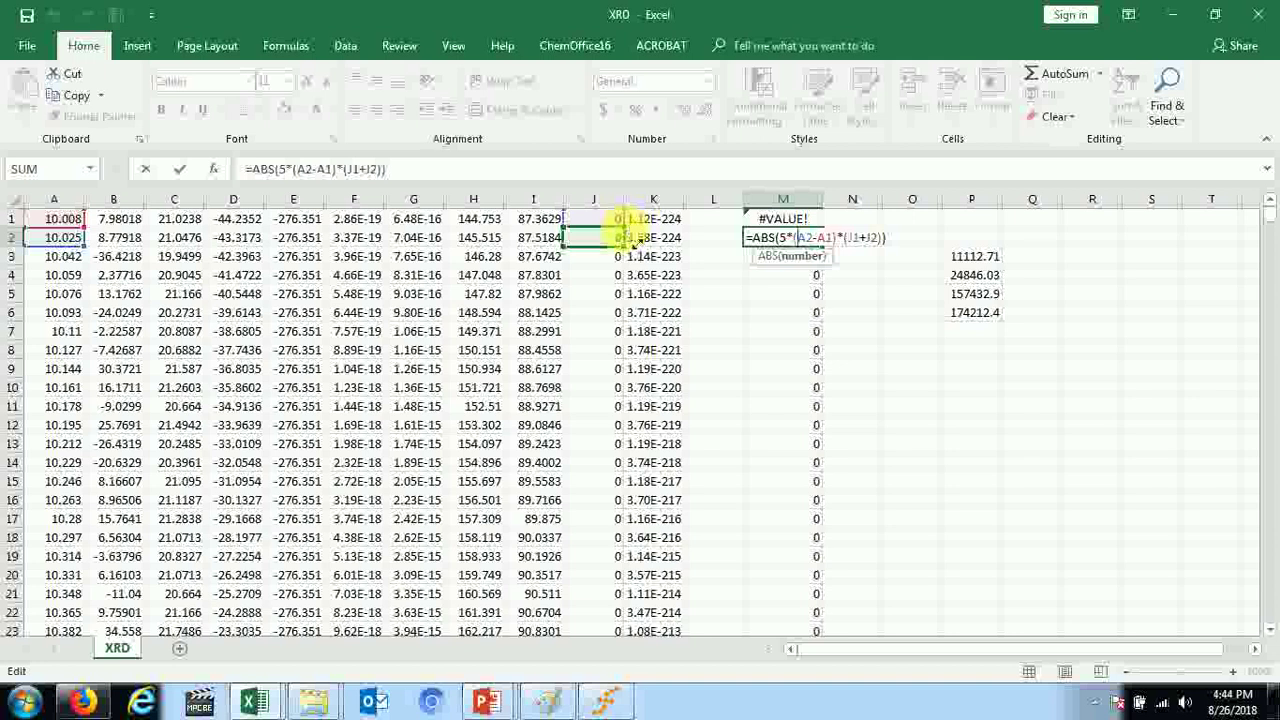
pyautogui.moveTo(650, 219); pyautogui.dragTo(605, 229)
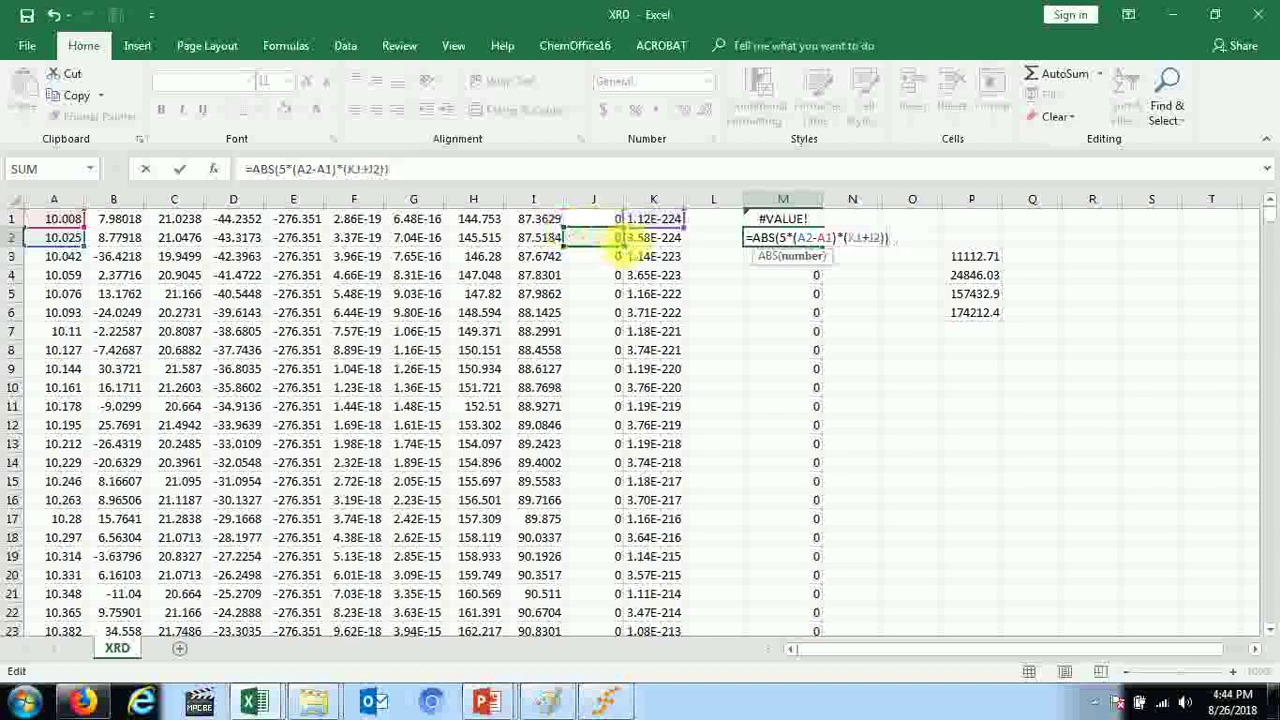
pyautogui.click(630, 238)
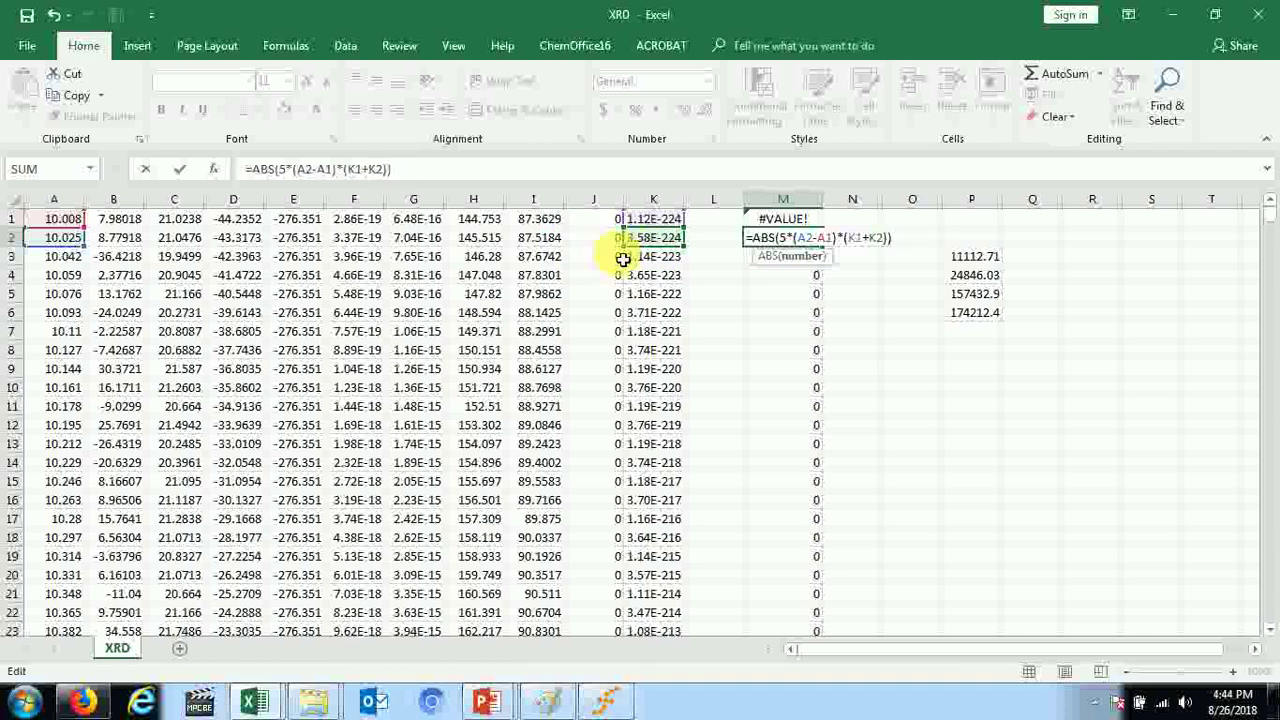
pyautogui.hotkey('ctrl', 'Return')
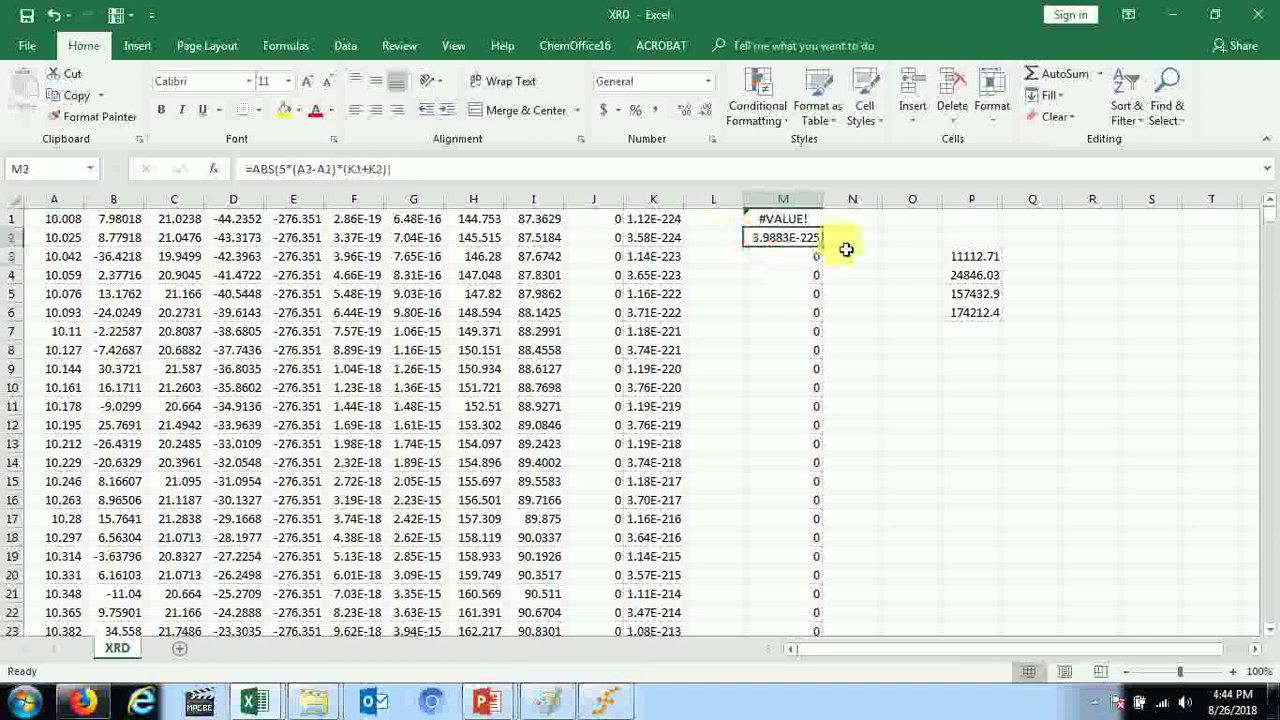
# - Fill the column K area formula from M2 down to M2941 and check the SUM formula in M1
pyautogui.moveTo(820, 251); pyautogui.dragTo(868, 610)
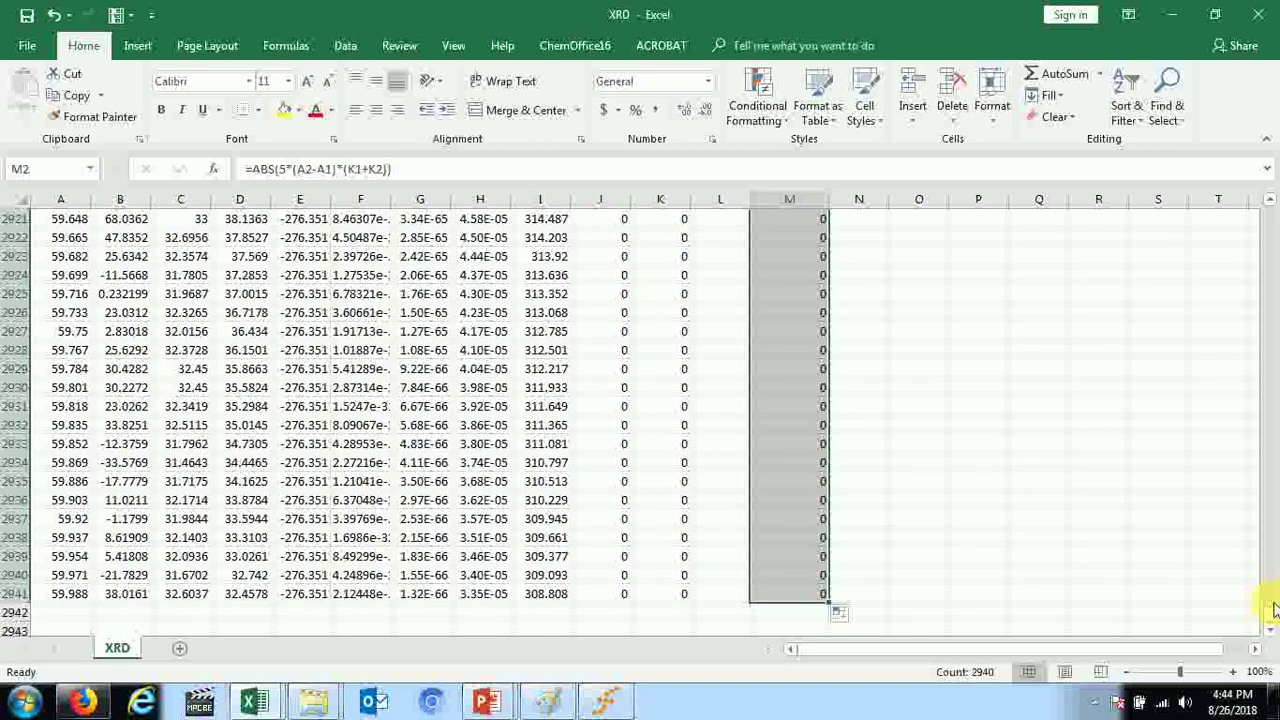
pyautogui.moveTo(1272, 620); pyautogui.dragTo(1268, 188)
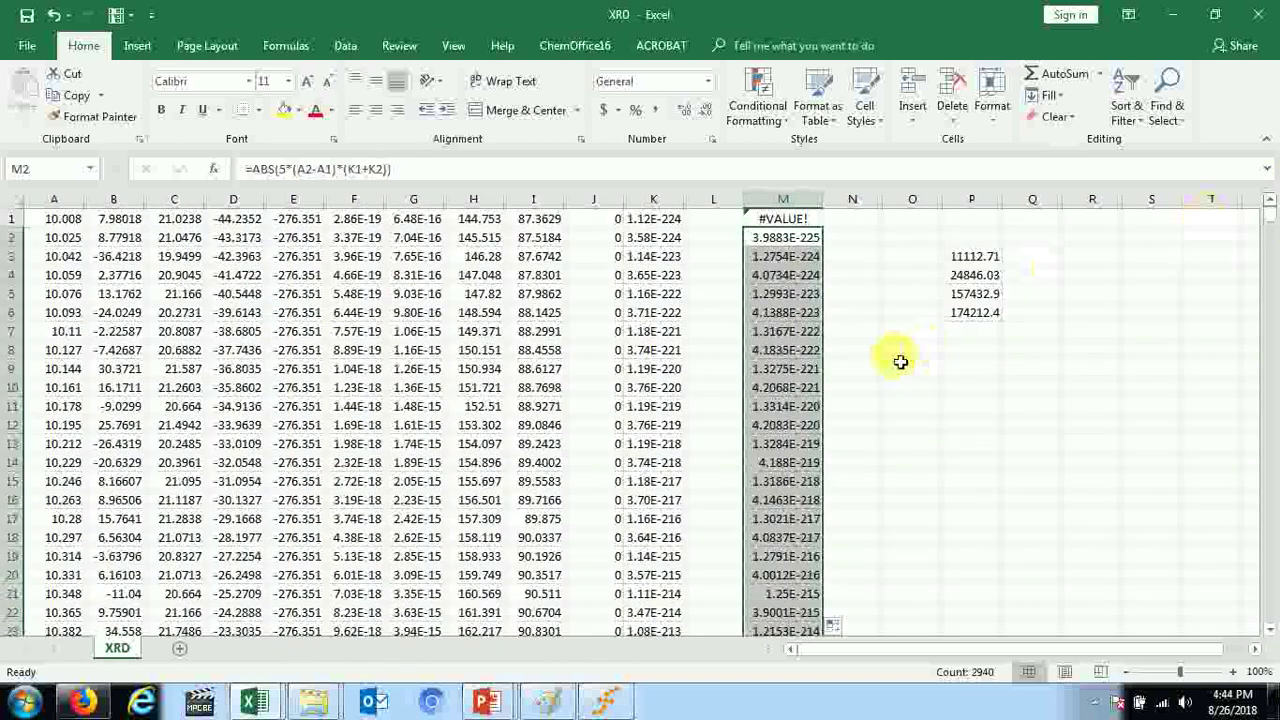
pyautogui.scroll(-16, 897, 357)
pyautogui.scroll(-8, 892, 367)
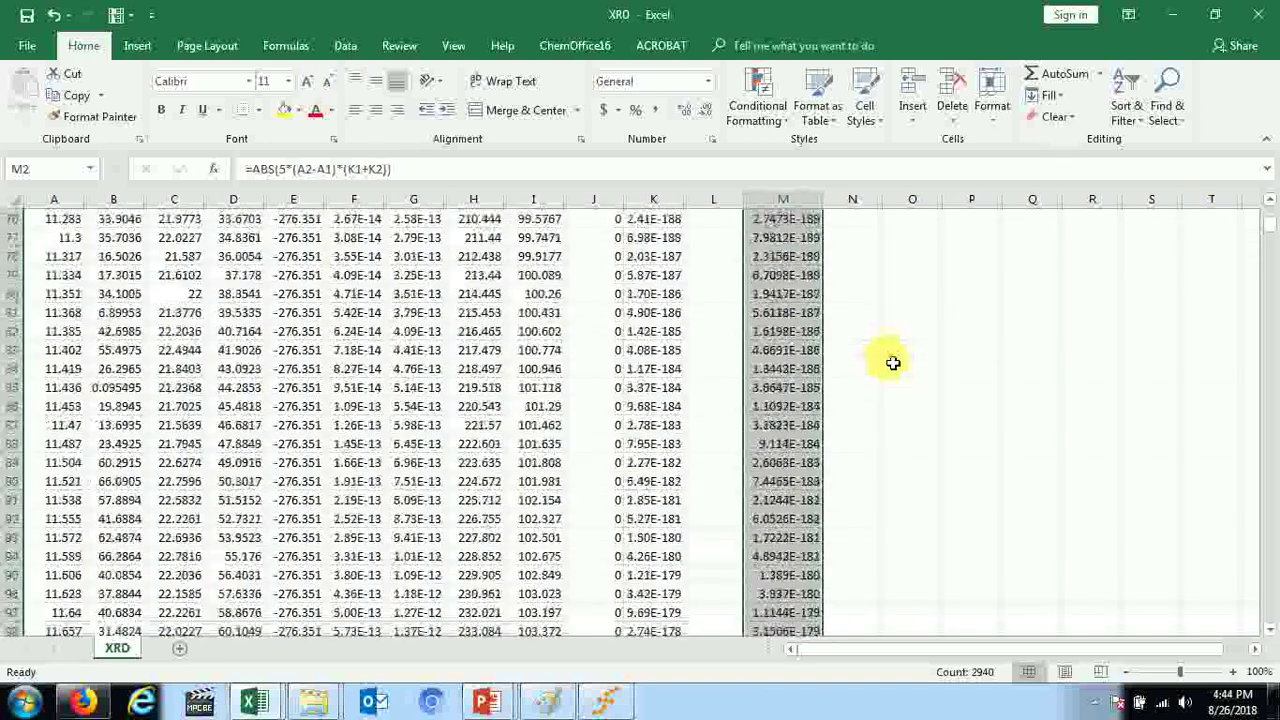
pyautogui.scroll(20, 892, 358)
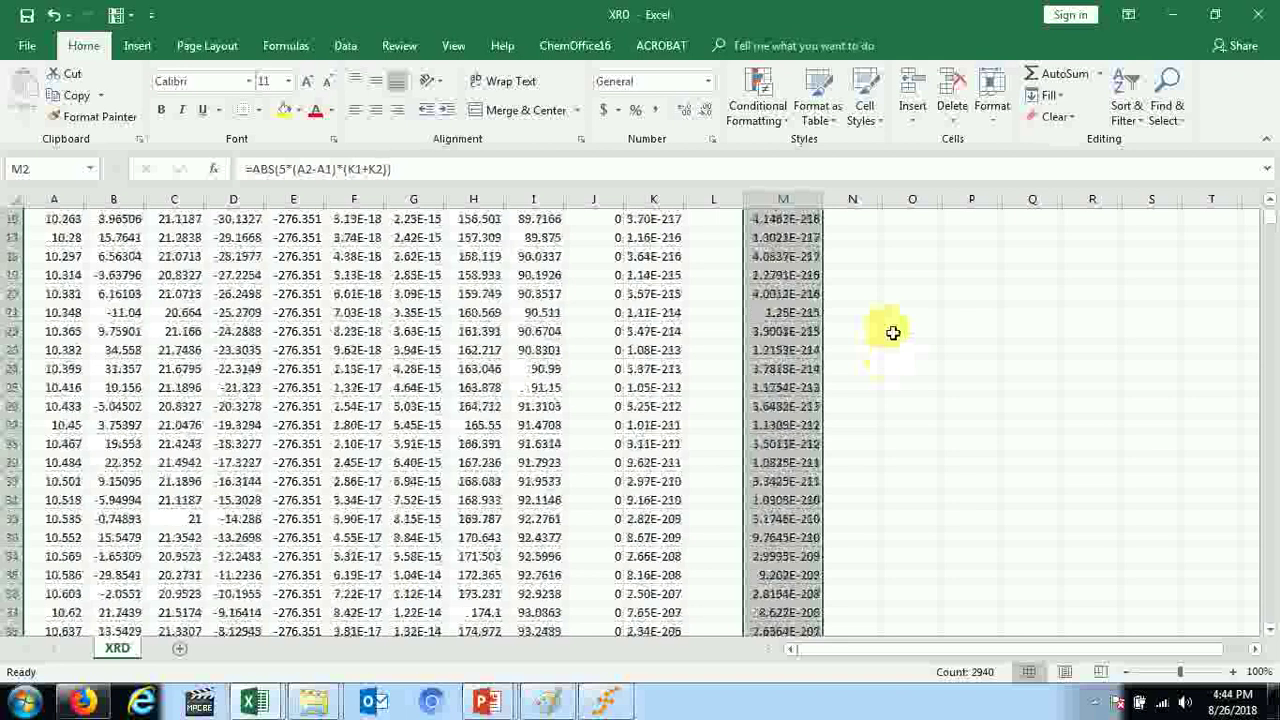
pyautogui.click(783, 222)
pyautogui.doubleClick(783, 222)
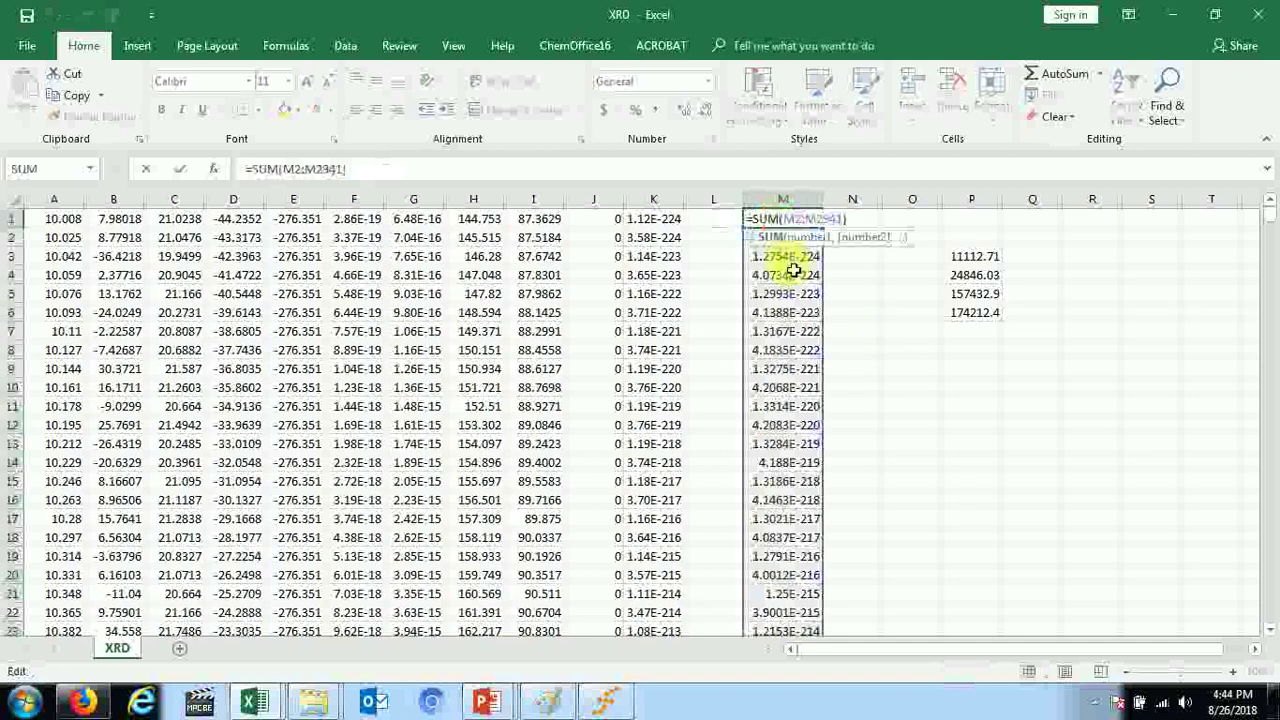
pyautogui.press('Return')
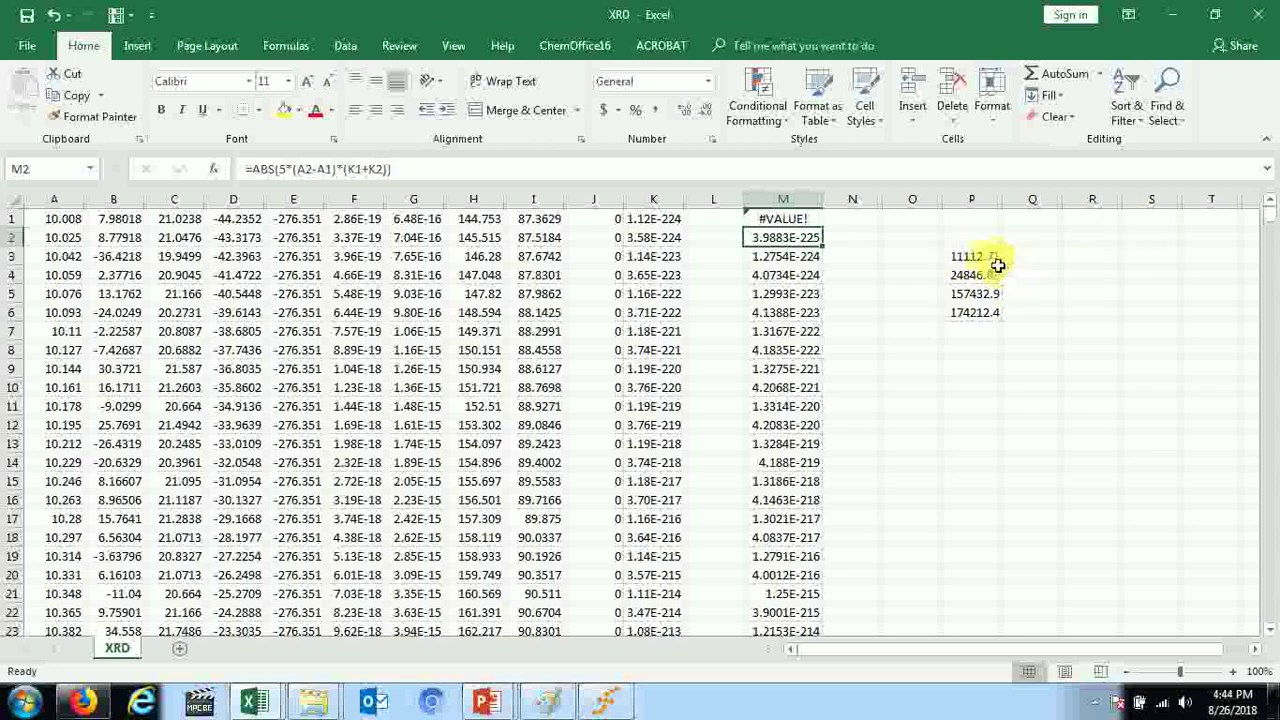
# - Copy the peak areas in P3:P6 and paste them as values from K4 down in the Analysis workbook
pyautogui.moveTo(992, 261); pyautogui.dragTo(991, 313)
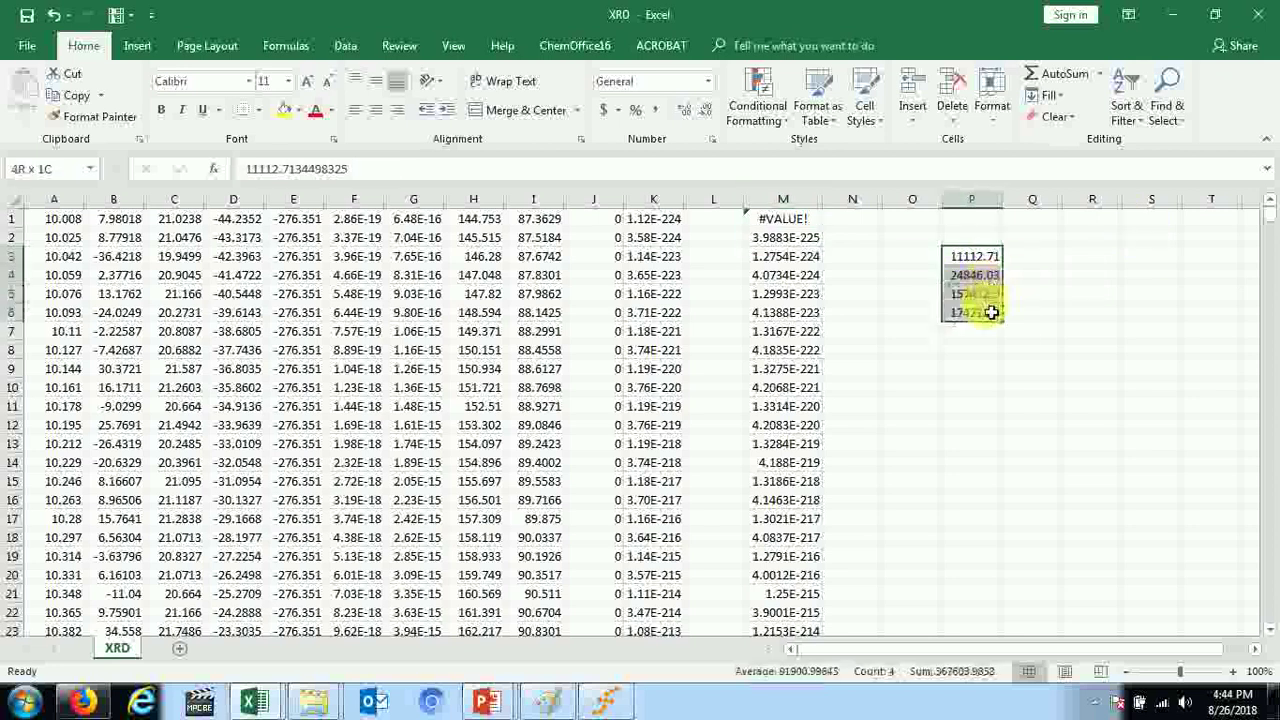
pyautogui.hotkey('ctrl', 'c')
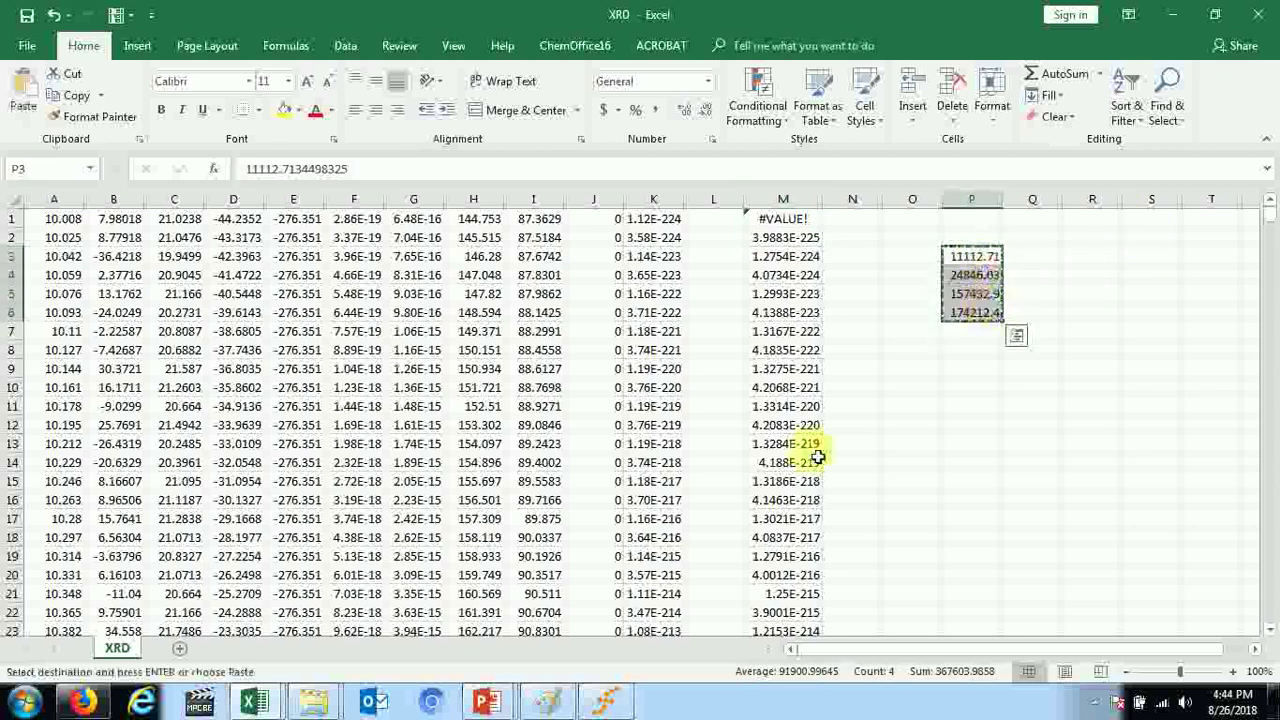
pyautogui.moveTo(253, 703)
pyautogui.click(194, 627)
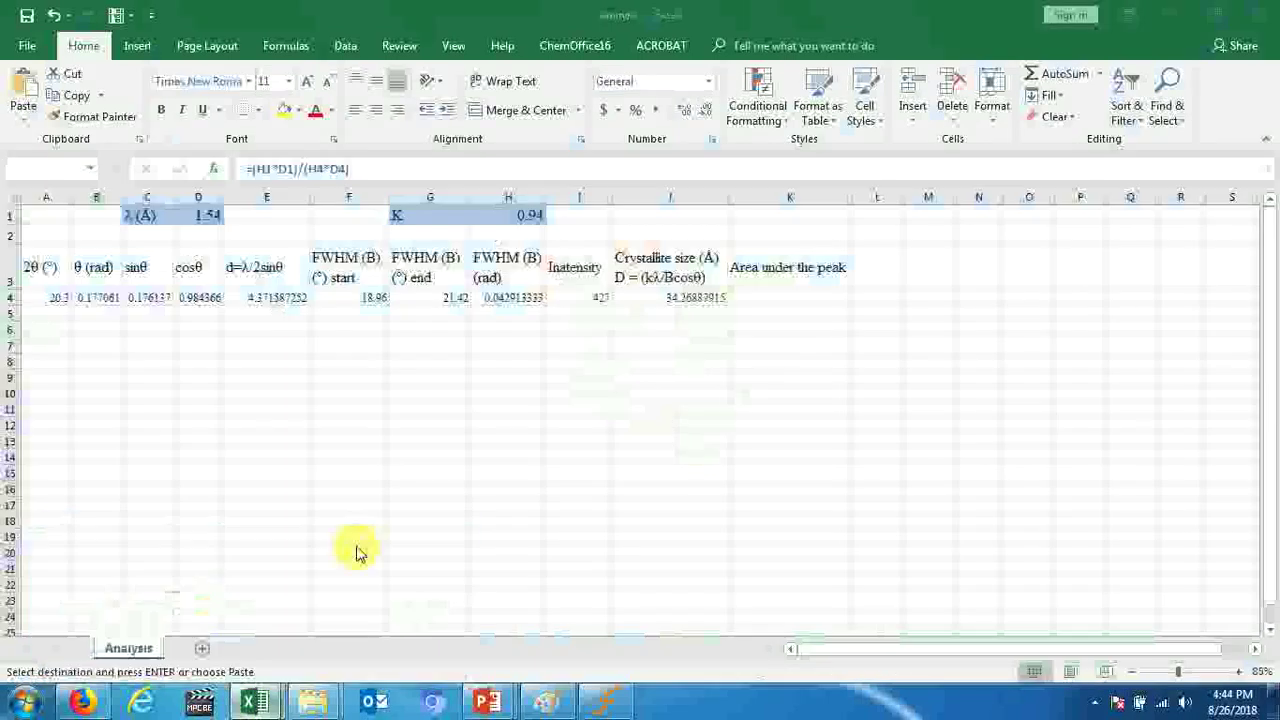
pyautogui.click(774, 302)
pyautogui.rightClick(774, 302)
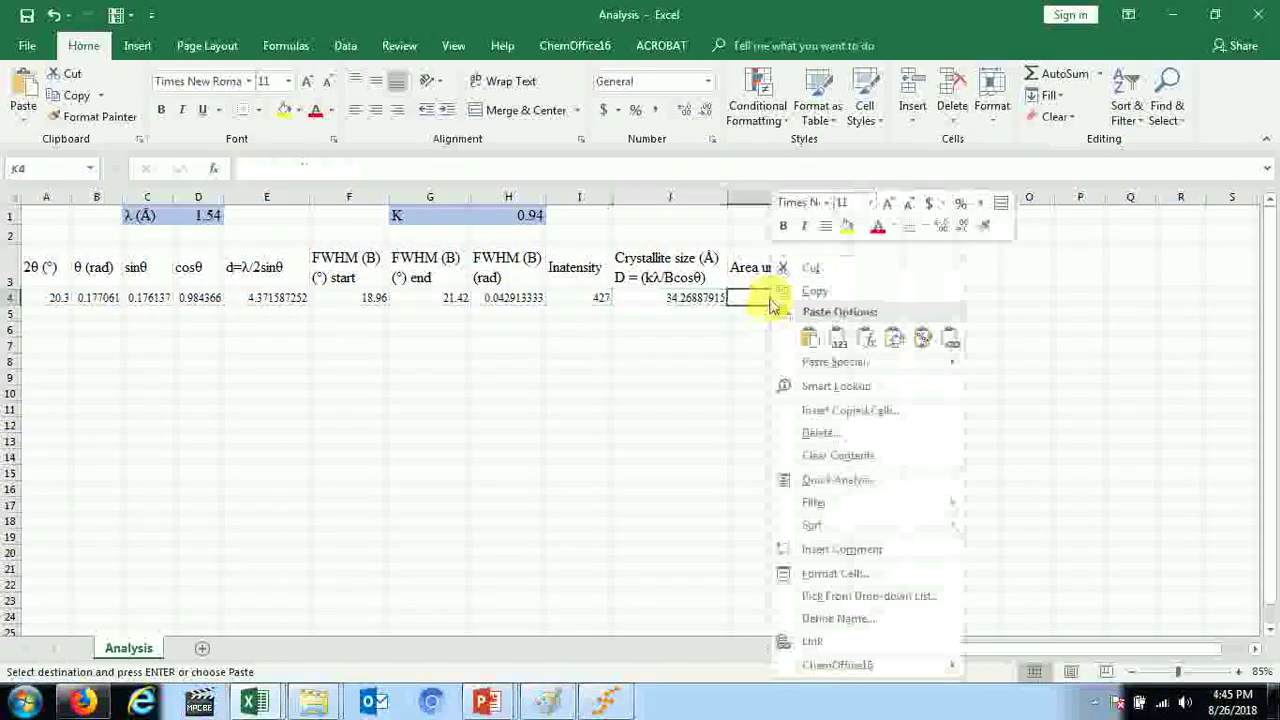
pyautogui.click(836, 338)
pyautogui.click(809, 443)
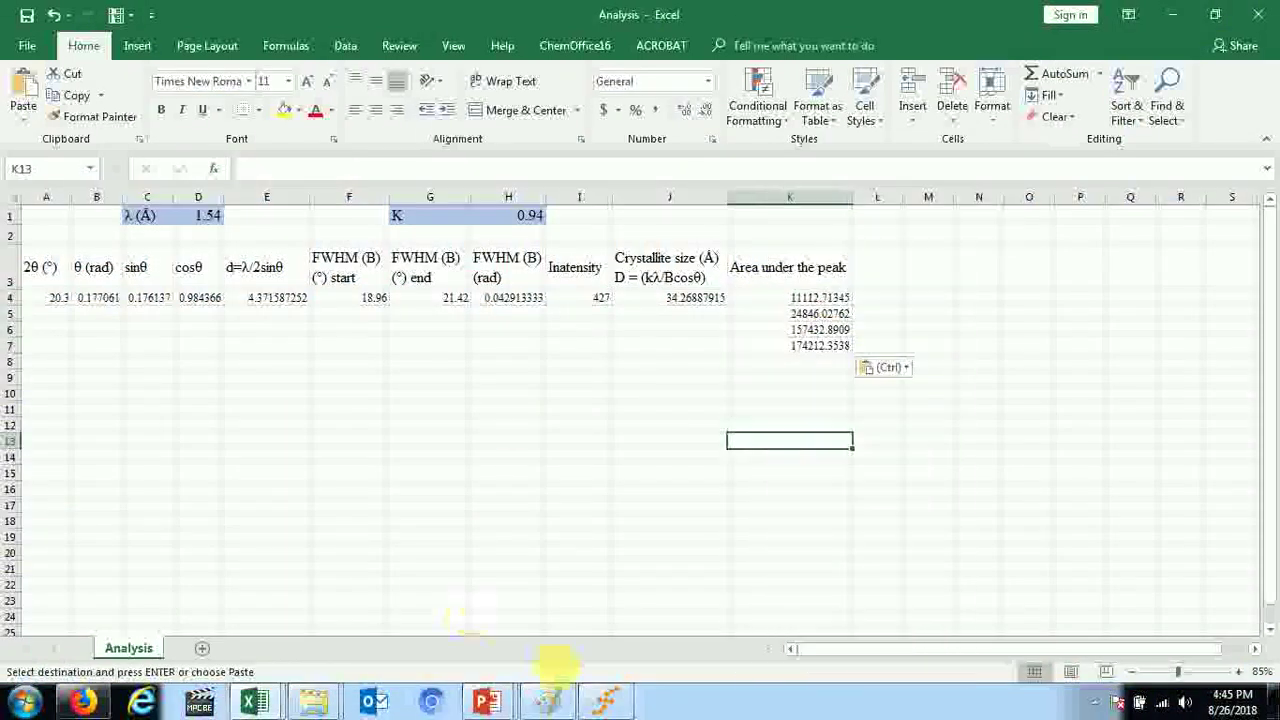
# - View the fitted peaks in Fityk, then return to the Analysis workbook and review the FWHM cells in row 4
pyautogui.click(604, 705)
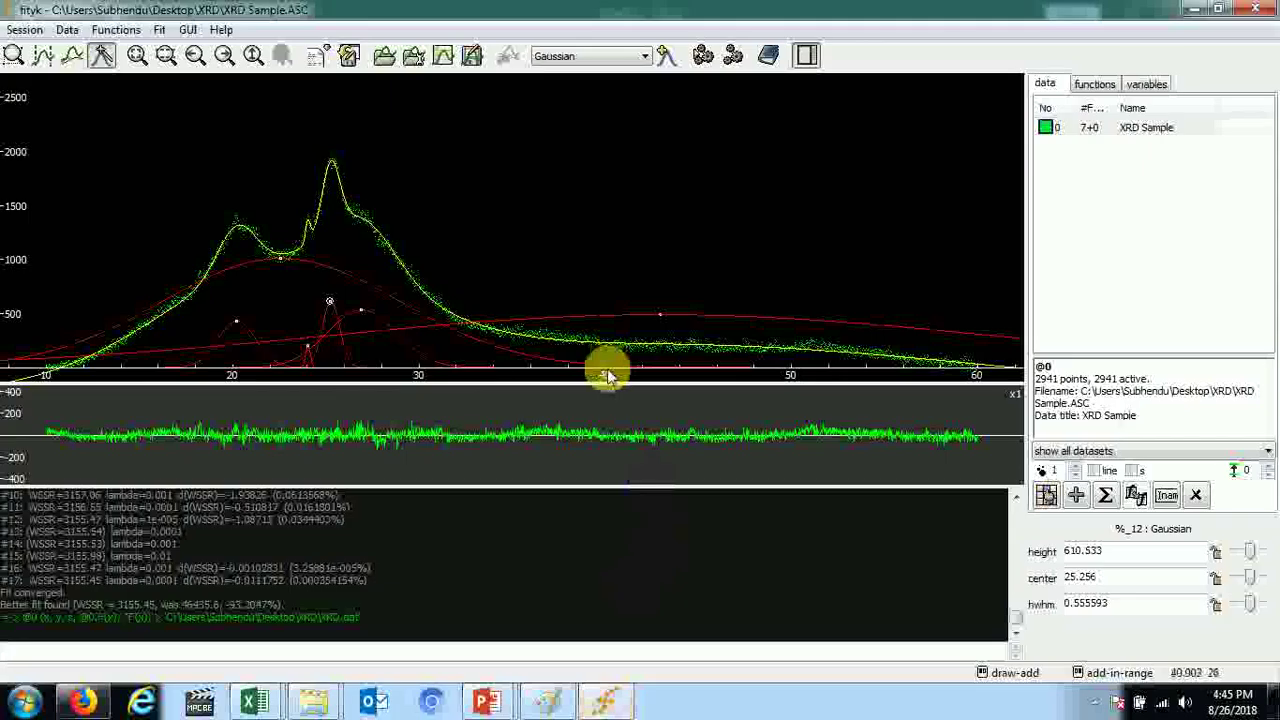
pyautogui.click(1193, 12)
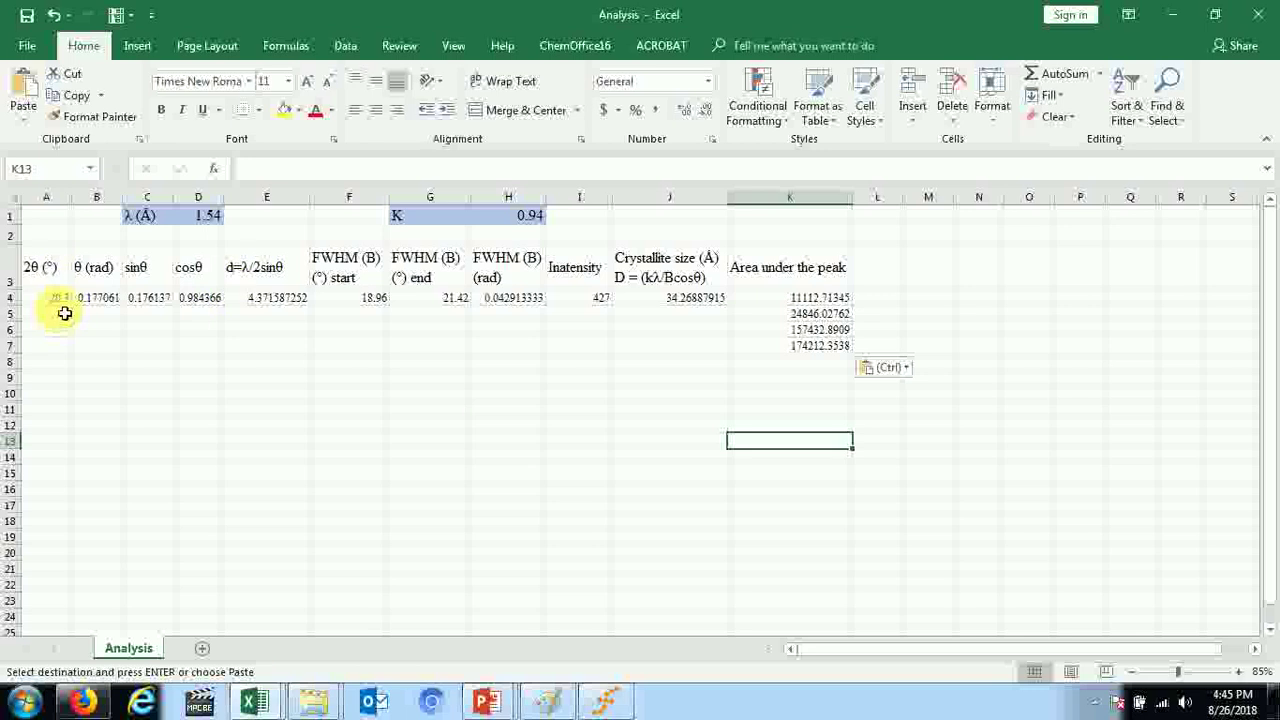
pyautogui.click(63, 315)
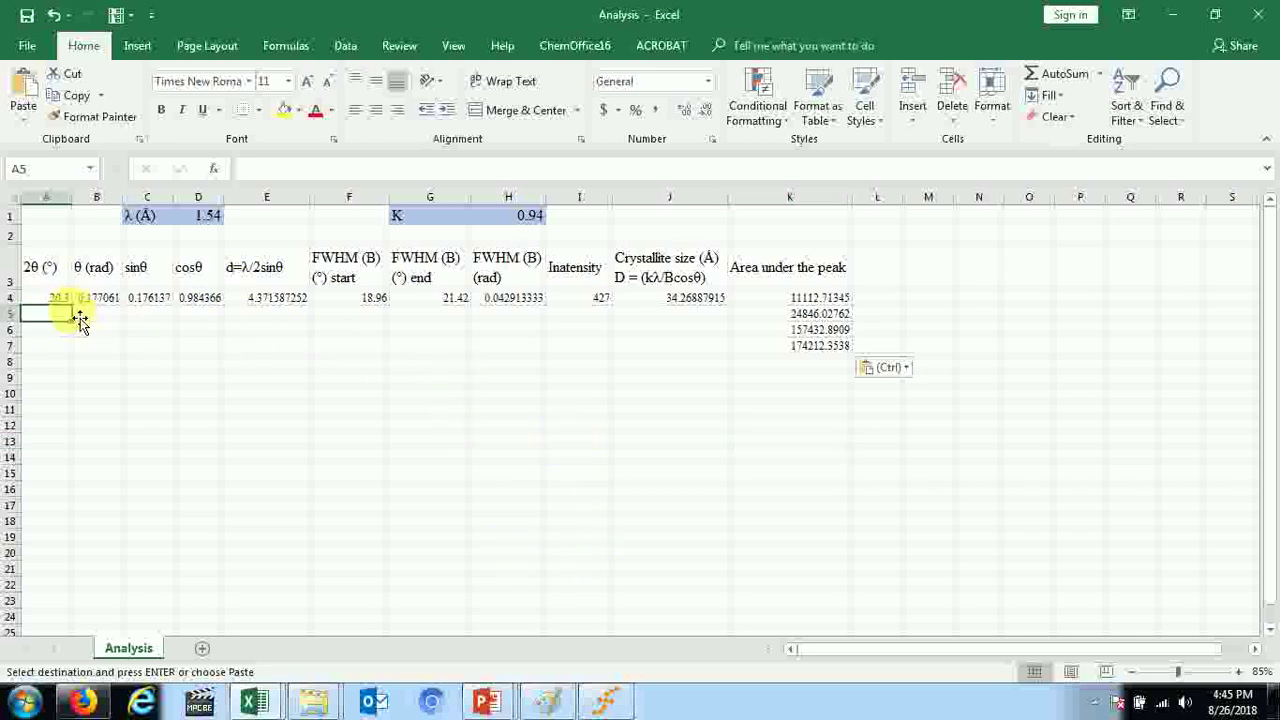
pyautogui.moveTo(252, 700)
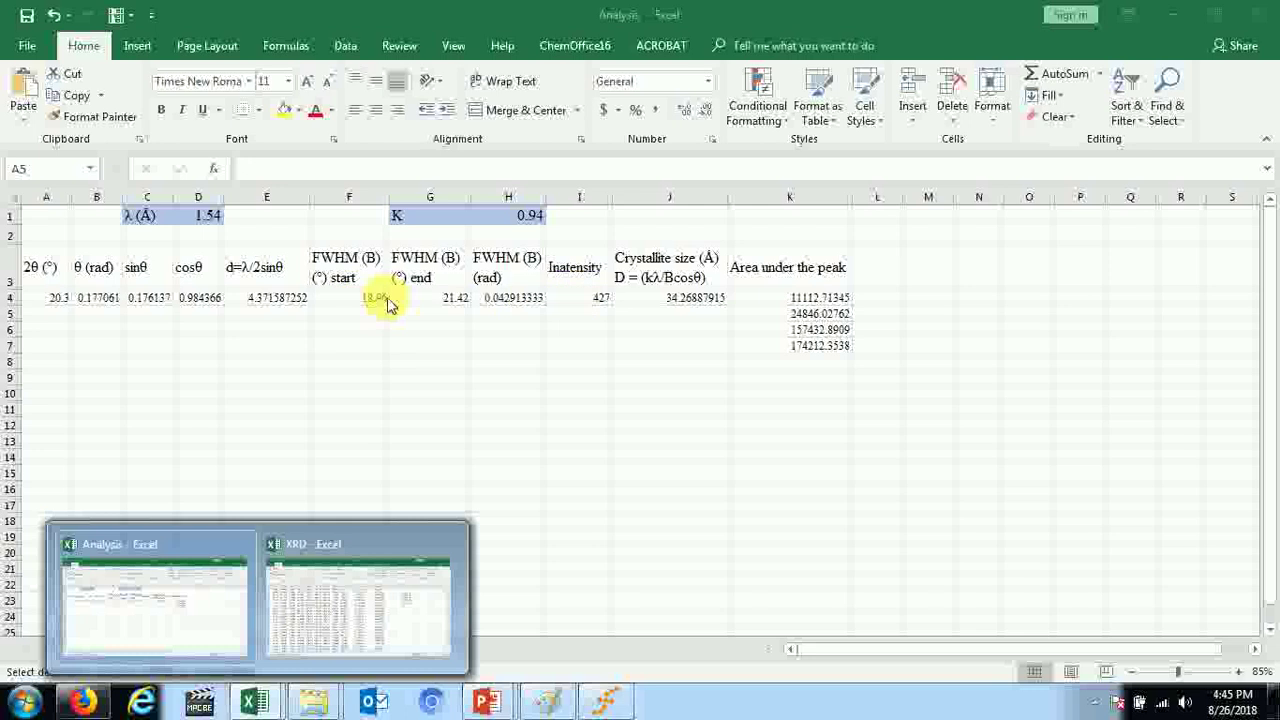
pyautogui.click(423, 301)
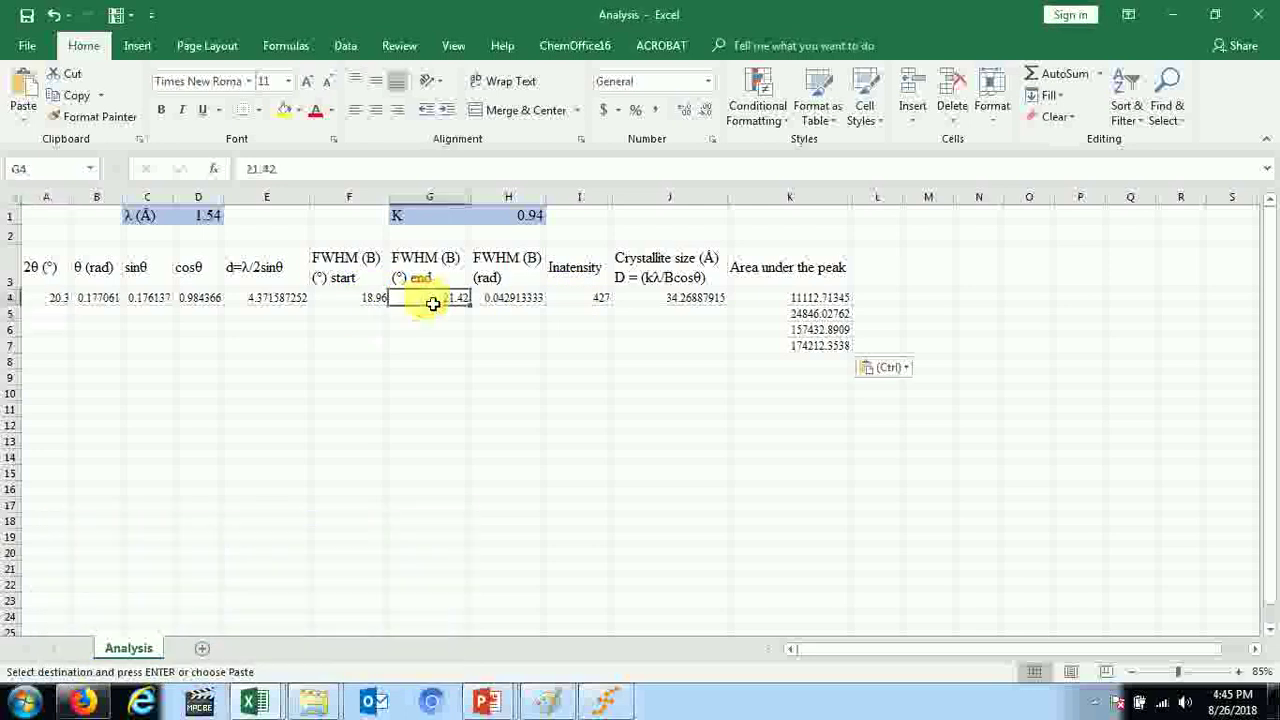
pyautogui.click(363, 298)
pyautogui.click(504, 305)
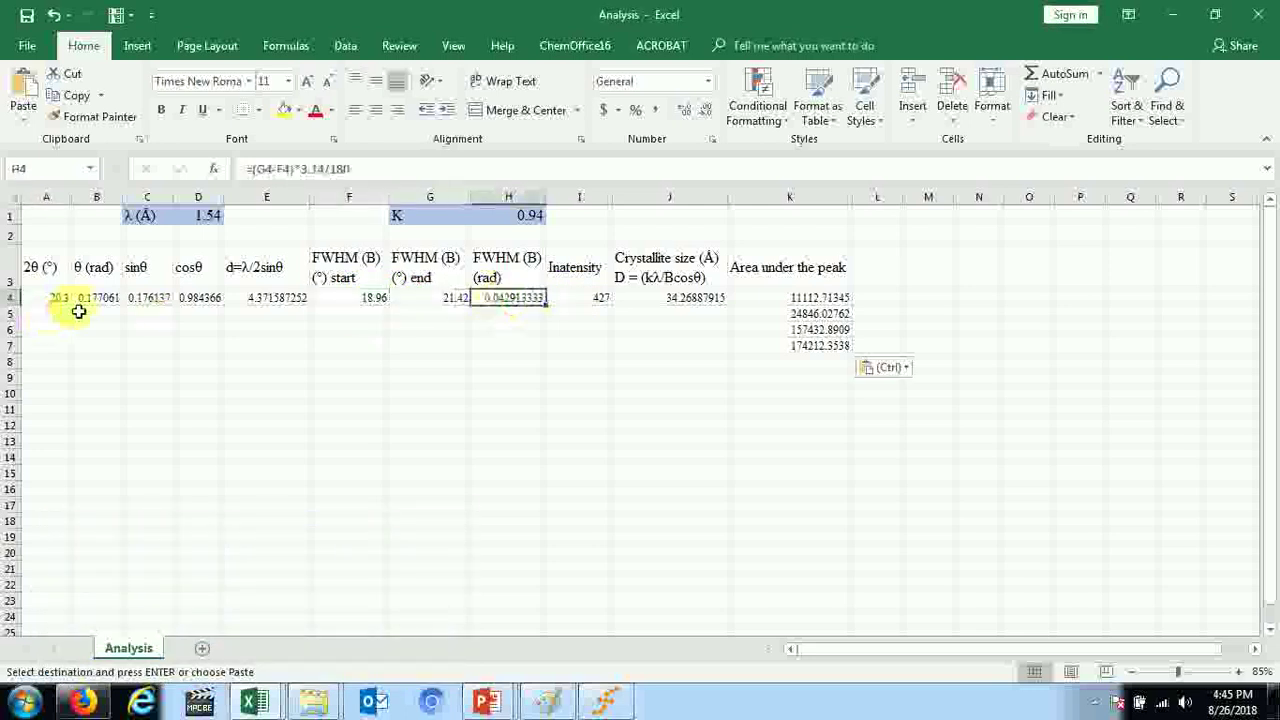
# - Fill the θ (rad), sinθ, cosθ and d=λ/2sinθ formulas from row 4 down to row 7
pyautogui.click(118, 305)
pyautogui.moveTo(127, 313); pyautogui.dragTo(126, 346)
pyautogui.click(165, 302)
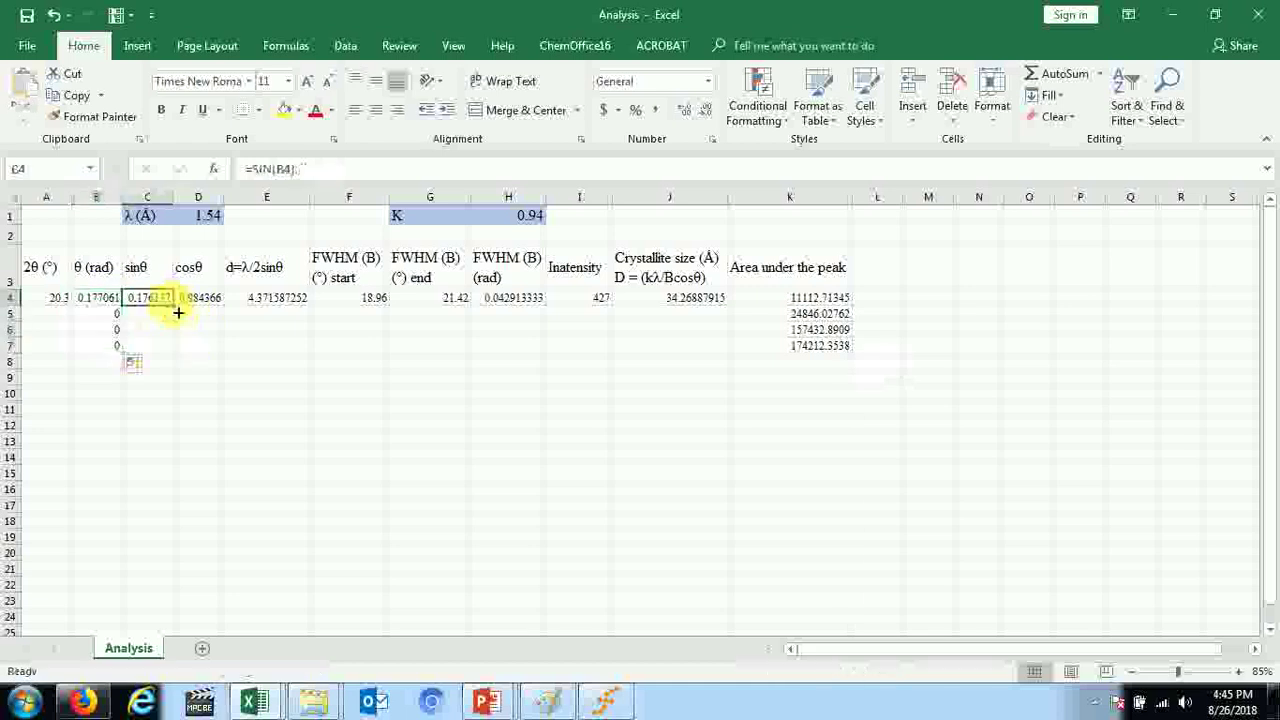
pyautogui.moveTo(177, 314); pyautogui.dragTo(177, 350)
pyautogui.click(200, 298)
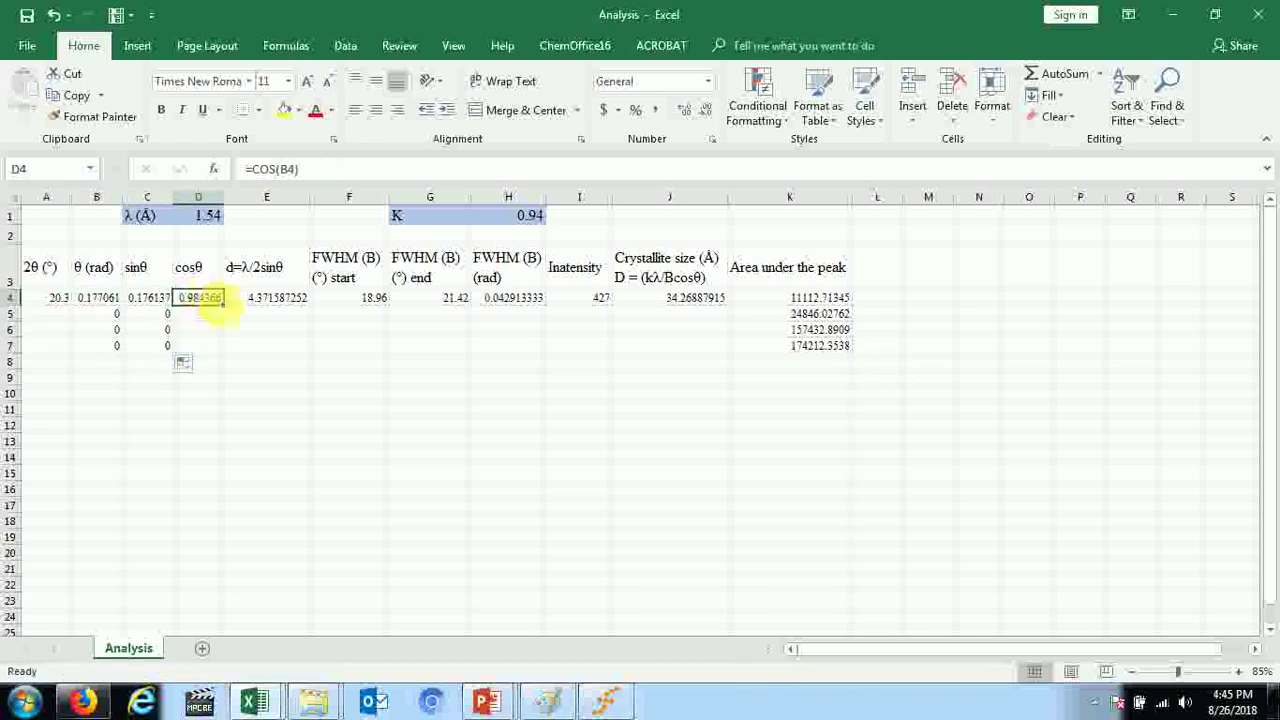
pyautogui.moveTo(223, 305); pyautogui.dragTo(223, 352)
pyautogui.click(291, 303)
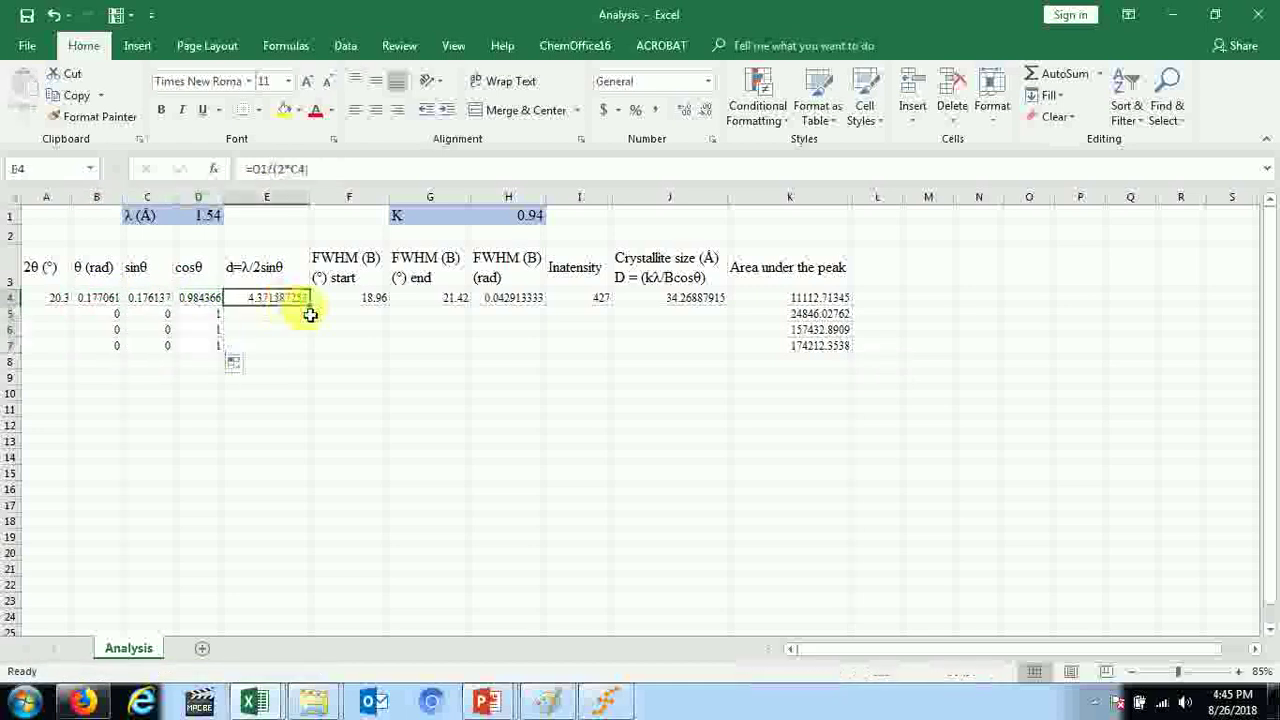
pyautogui.moveTo(309, 306); pyautogui.dragTo(318, 348)
# - Fill the FWHM (rad) formula in H4 and the crystallite size formula in J4 down to row 7
pyautogui.click(357, 304)
pyautogui.click(640, 334)
pyautogui.click(527, 306)
pyautogui.moveTo(531, 307); pyautogui.dragTo(549, 355)
pyautogui.click(710, 303)
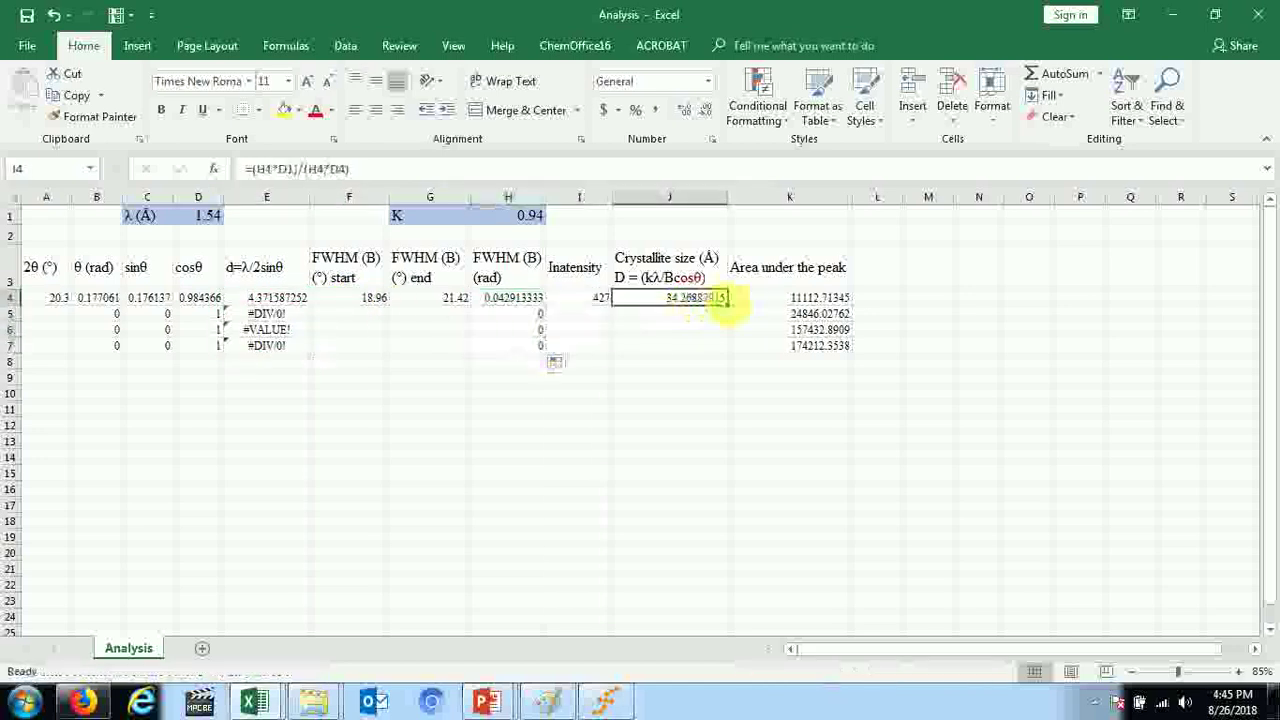
pyautogui.moveTo(729, 305); pyautogui.dragTo(732, 358)
pyautogui.click(590, 458)
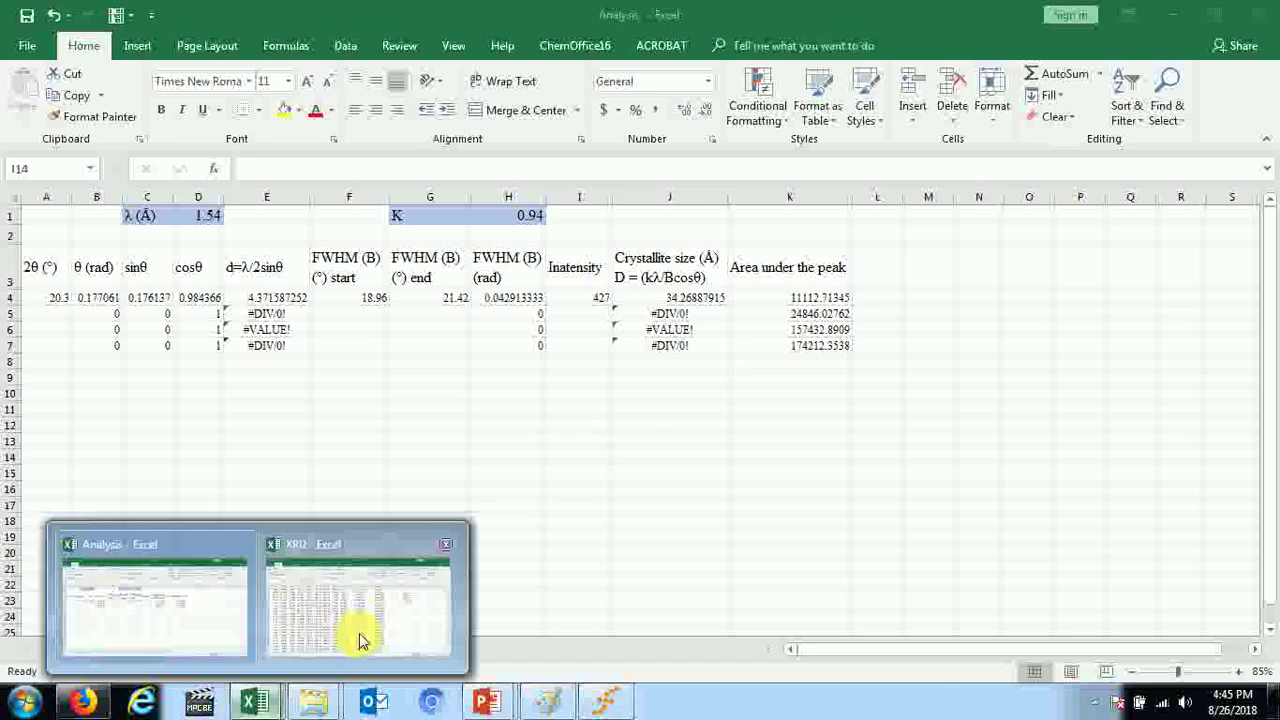
# - Switch to the XRD workbook, insert a scatter line chart of column G against column A, and enlarge it
pyautogui.click(360, 634)
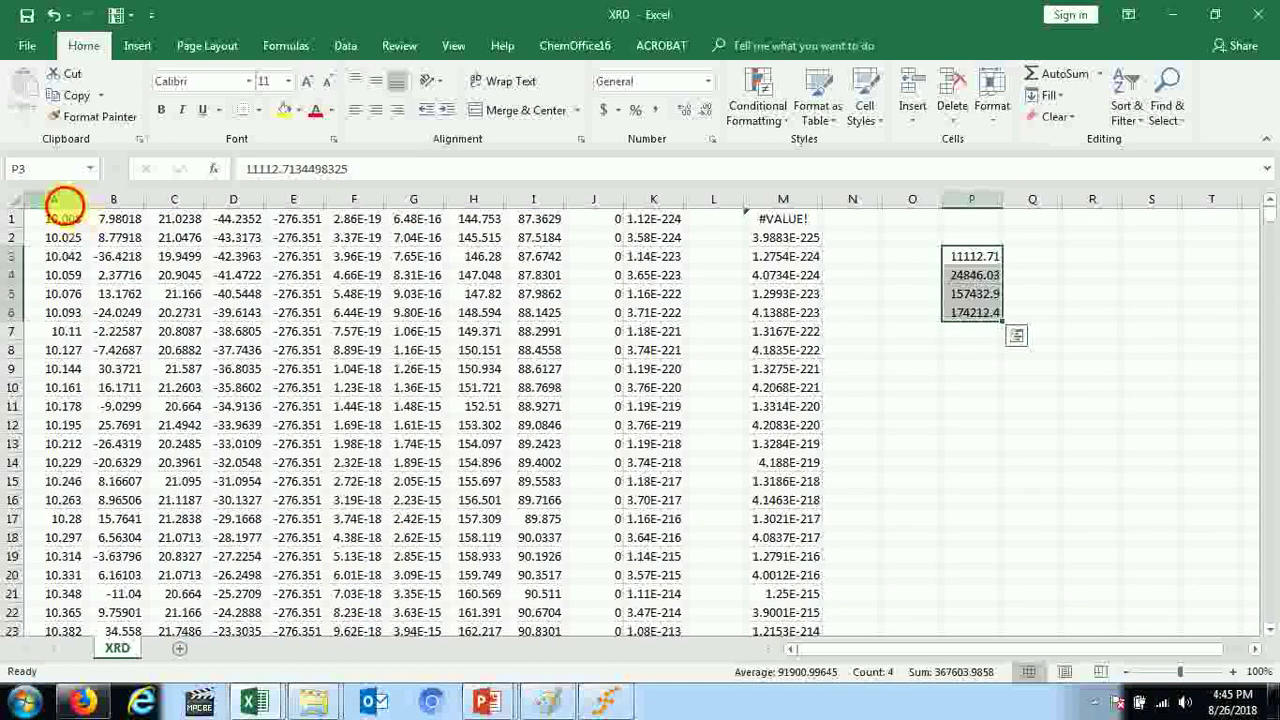
pyautogui.click(60, 200)
pyautogui.keyDown('ctrl'); pyautogui.click(418, 199); pyautogui.keyUp('ctrl')
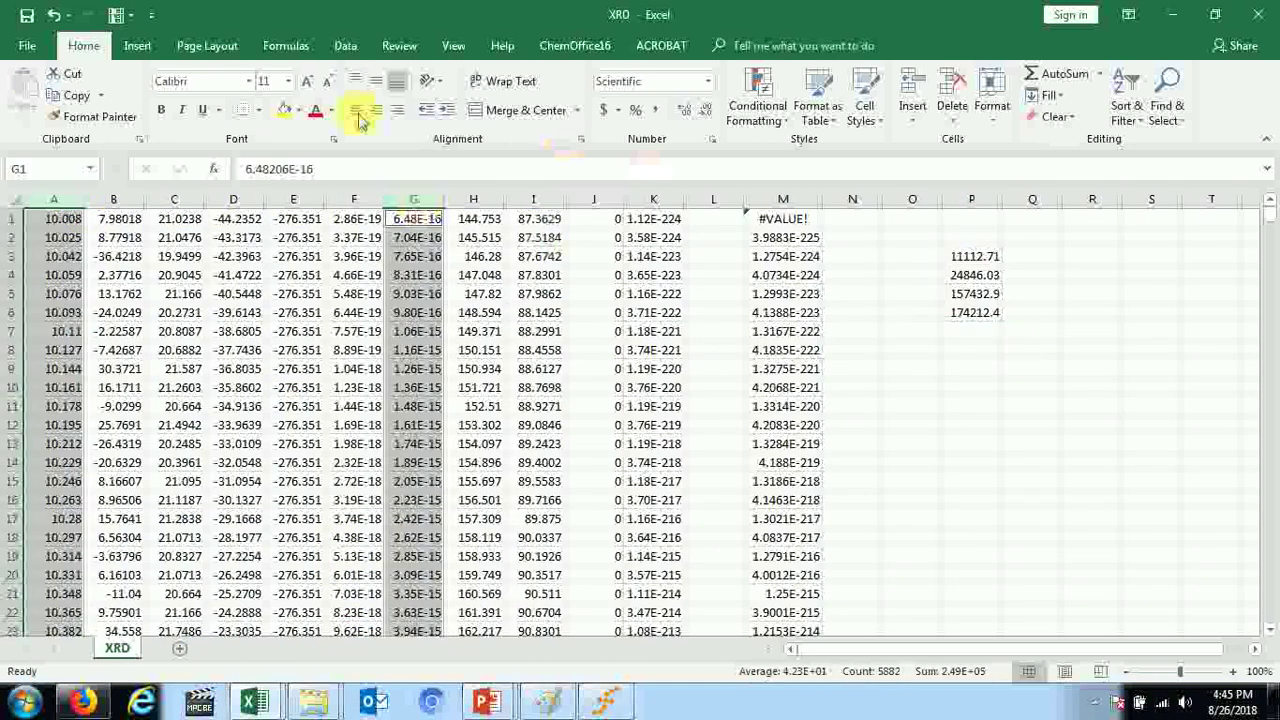
pyautogui.click(140, 46)
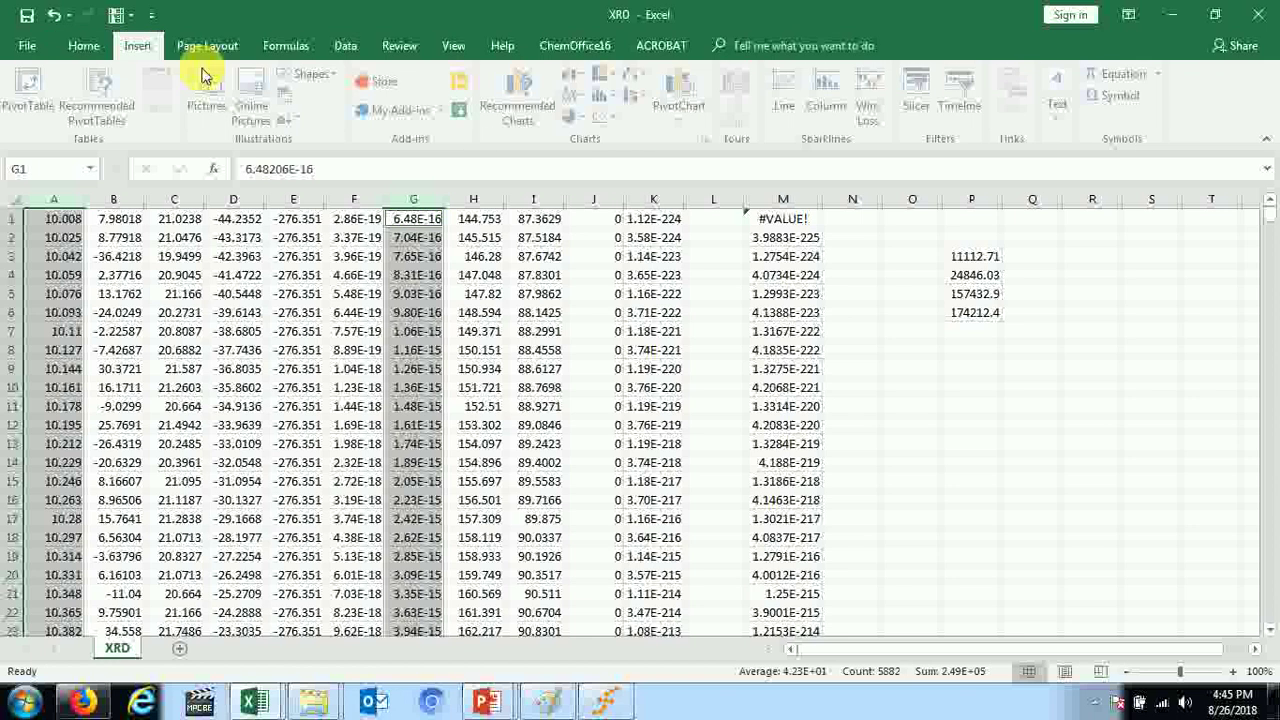
pyautogui.click(617, 120)
pyautogui.click(728, 177)
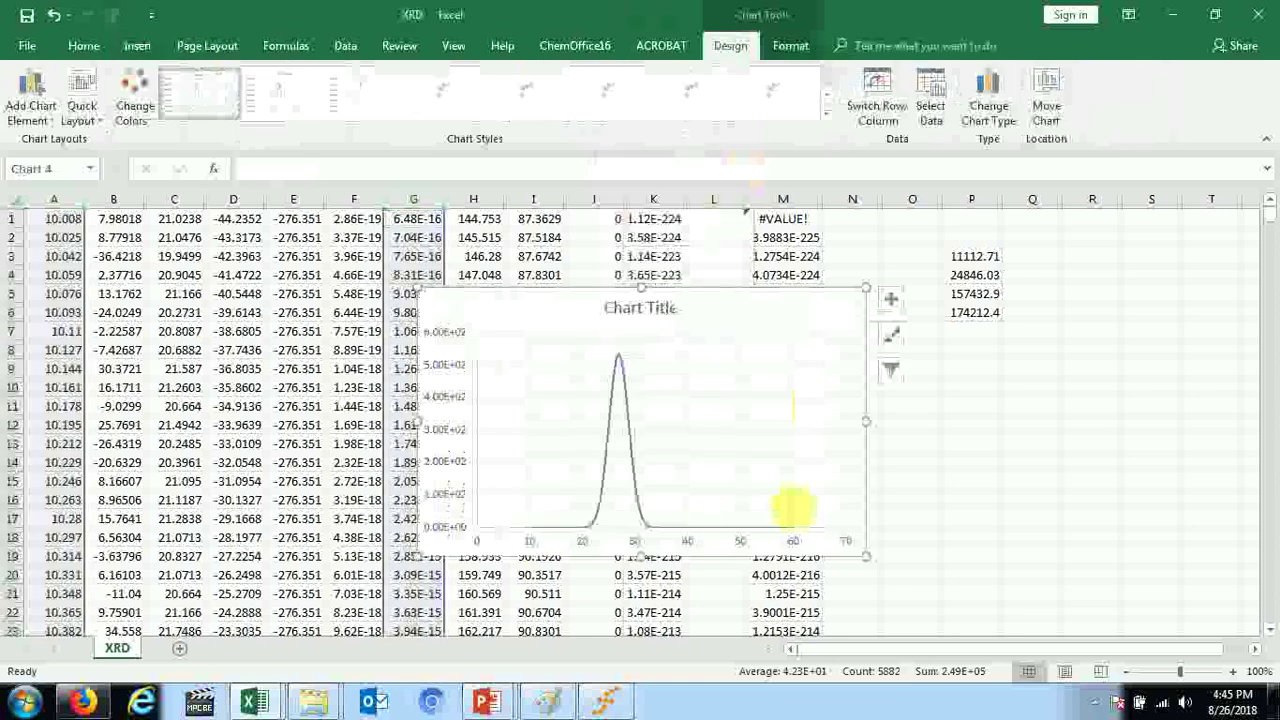
pyautogui.moveTo(415, 553); pyautogui.dragTo(214, 606)
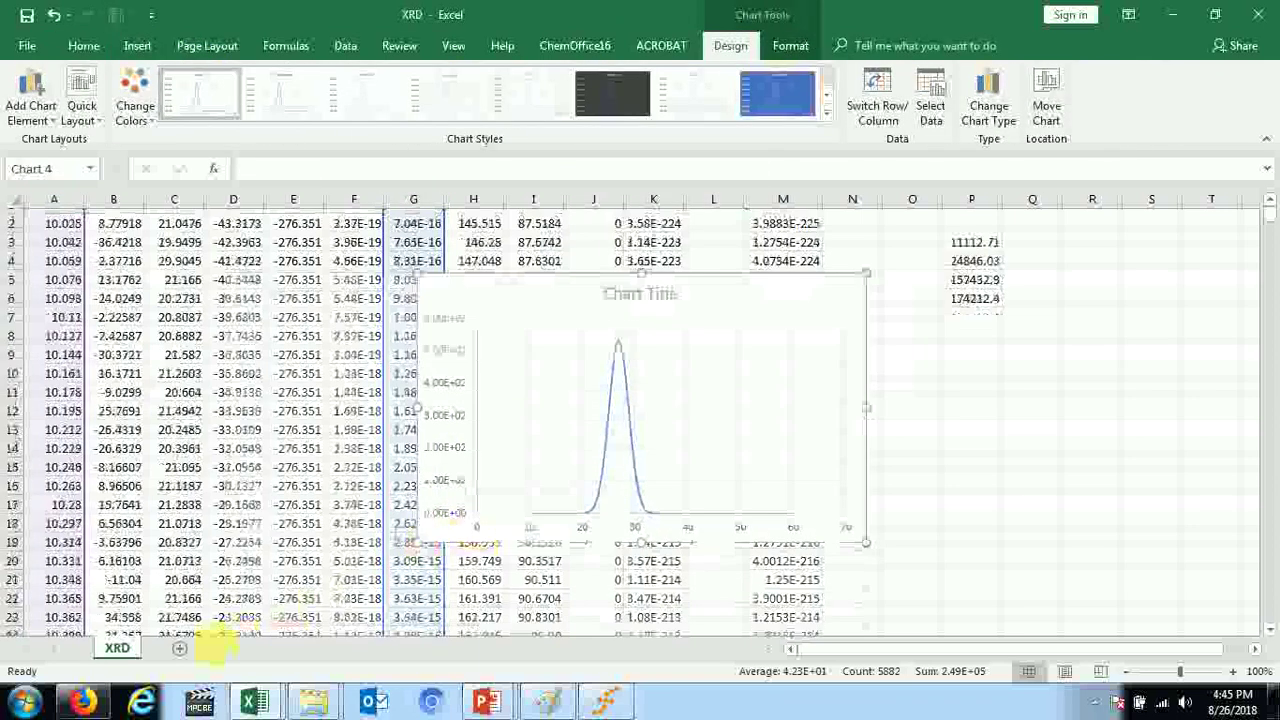
# - Read the peak position off the XRD workbook's chart and enter 27.1 as the second peak's 2θ in A5 of the Analysis workbook
pyautogui.scroll(-1, 549, 503)
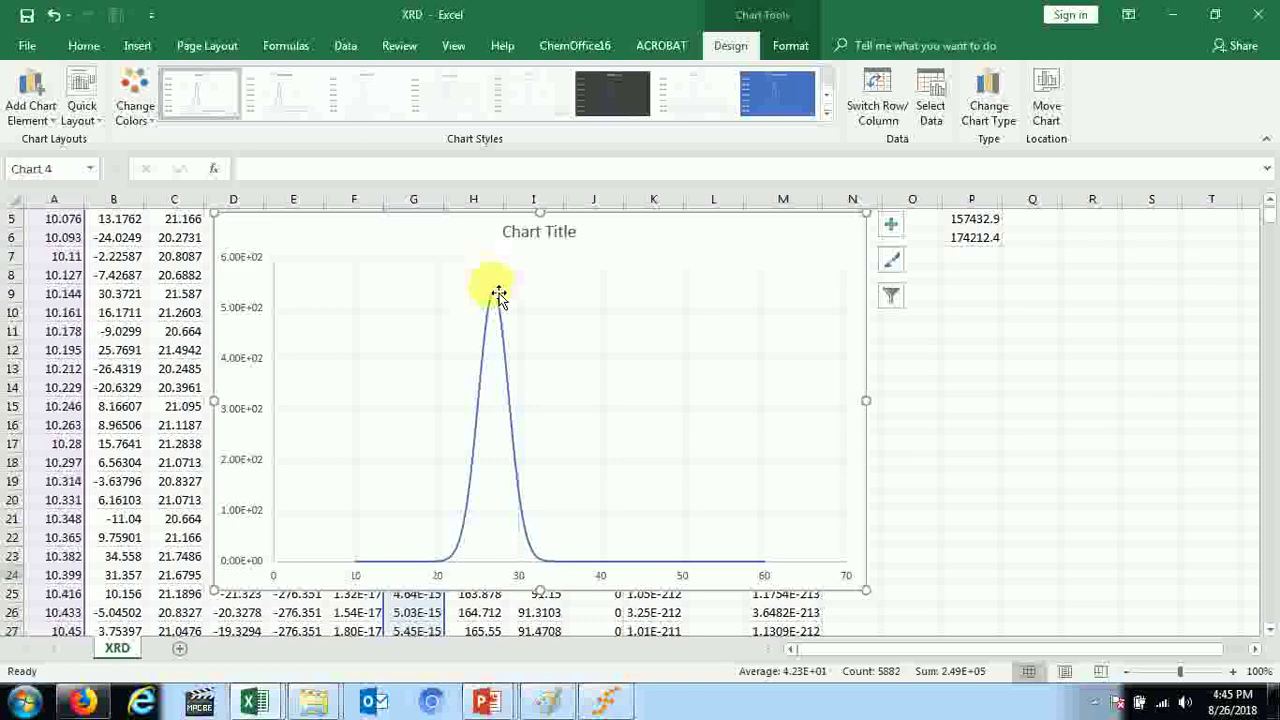
pyautogui.moveTo(494, 299)
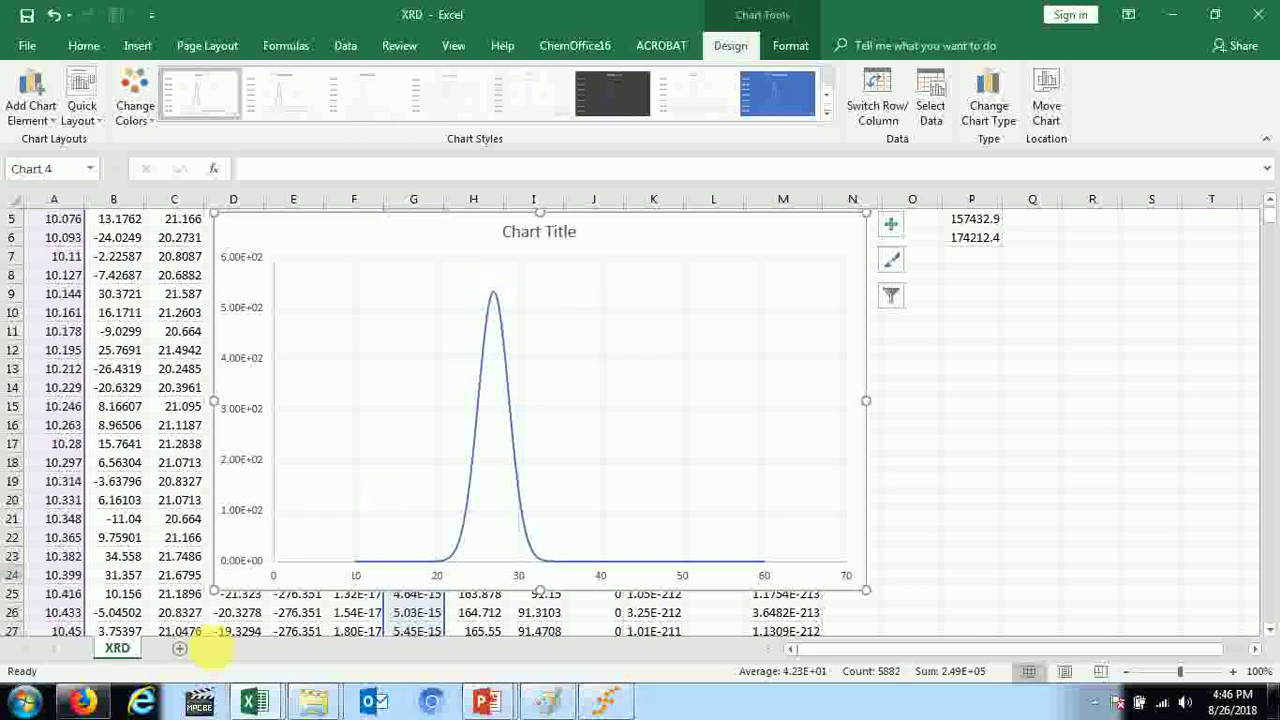
pyautogui.moveTo(254, 703)
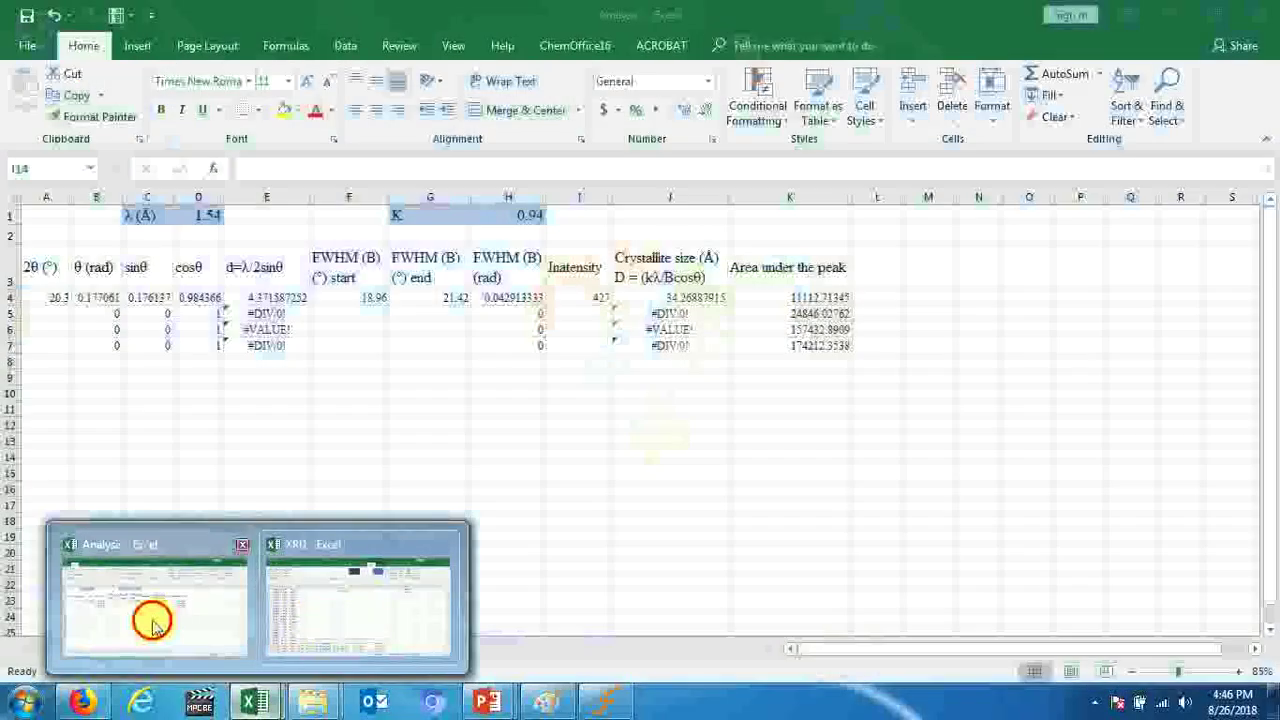
pyautogui.click(157, 540)
pyautogui.click(52, 320)
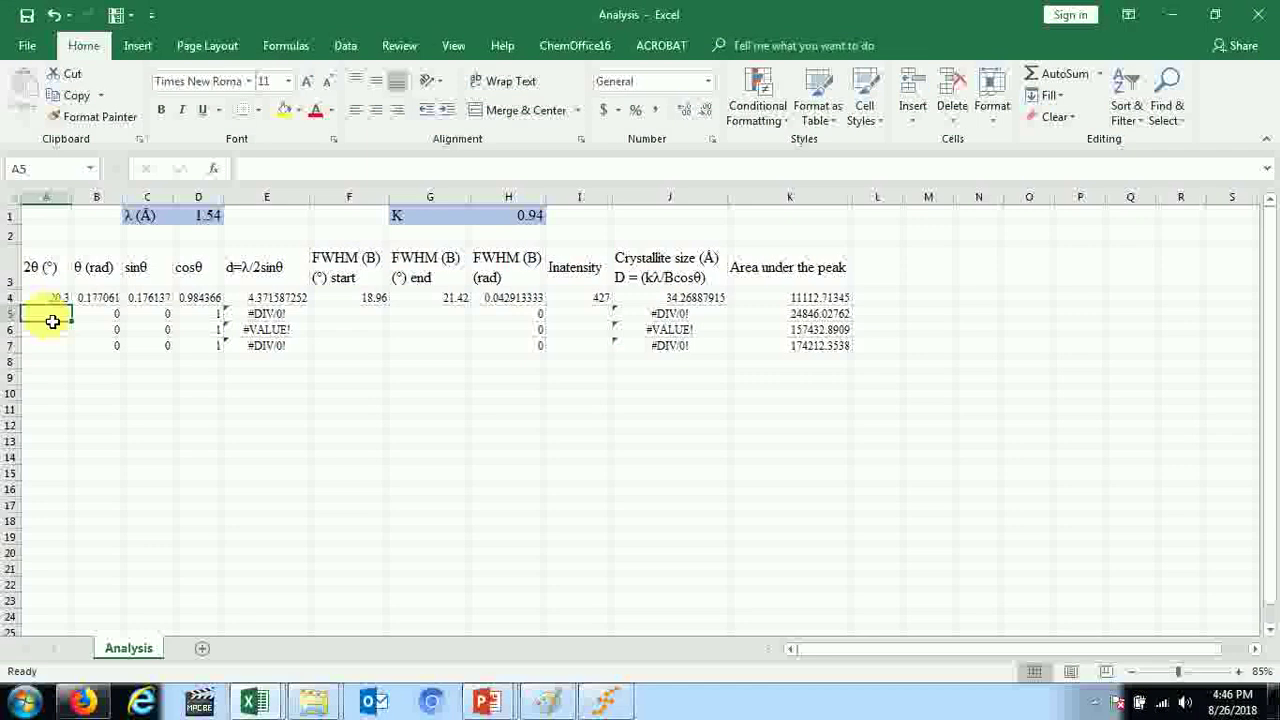
pyautogui.write('27.1')
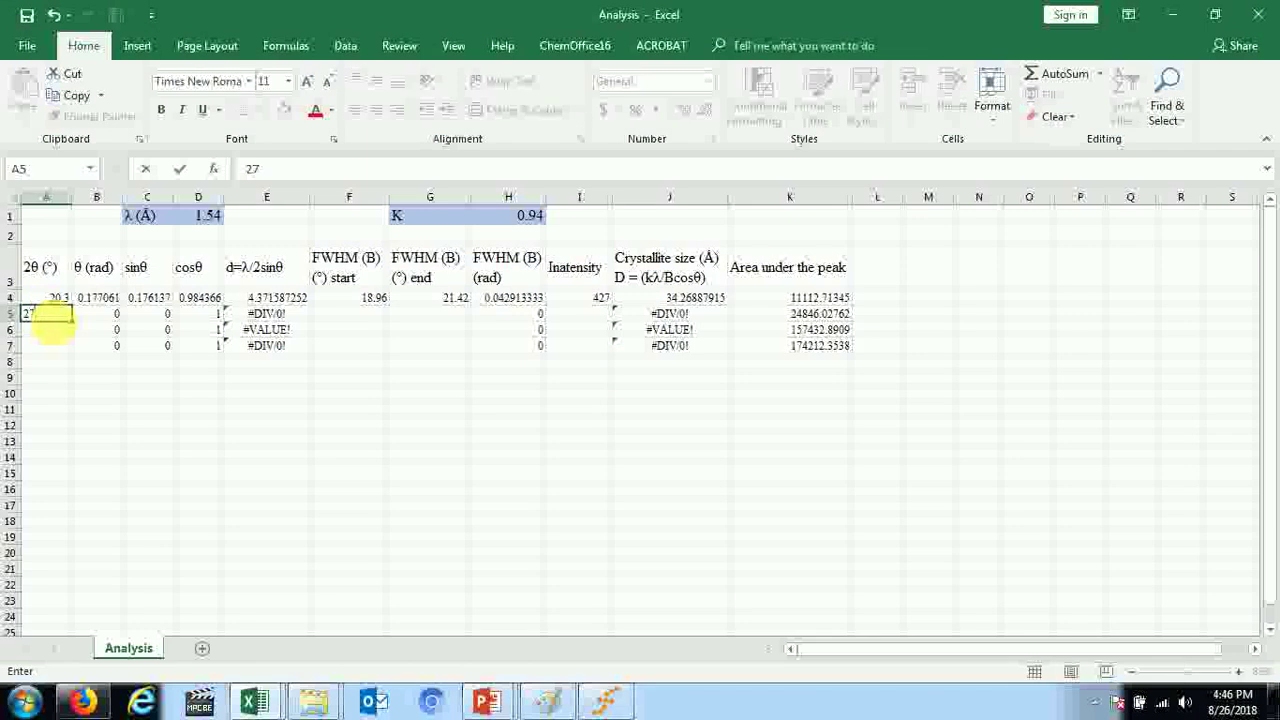
pyautogui.click(362, 440)
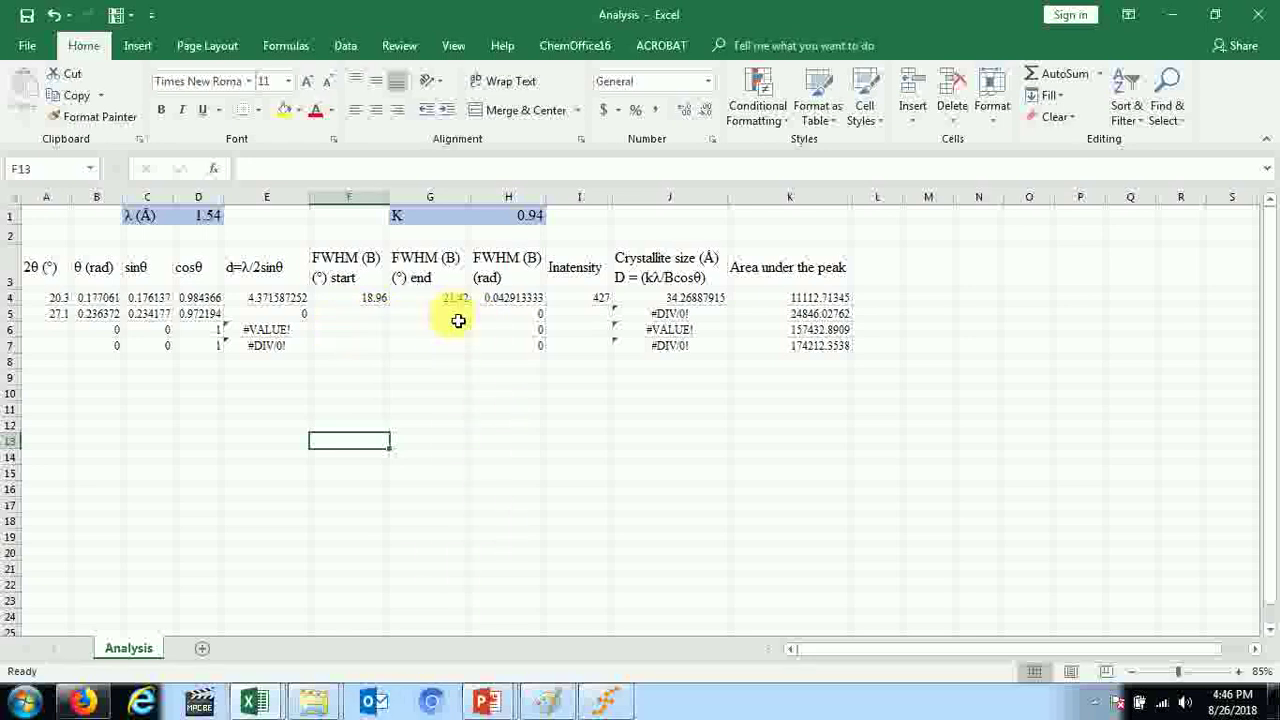
# - Check the peak height on the XRD workbook's chart and enter 530 as the second peak's intensity in I5 of the Analysis workbook
pyautogui.moveTo(257, 703)
pyautogui.click(360, 612)
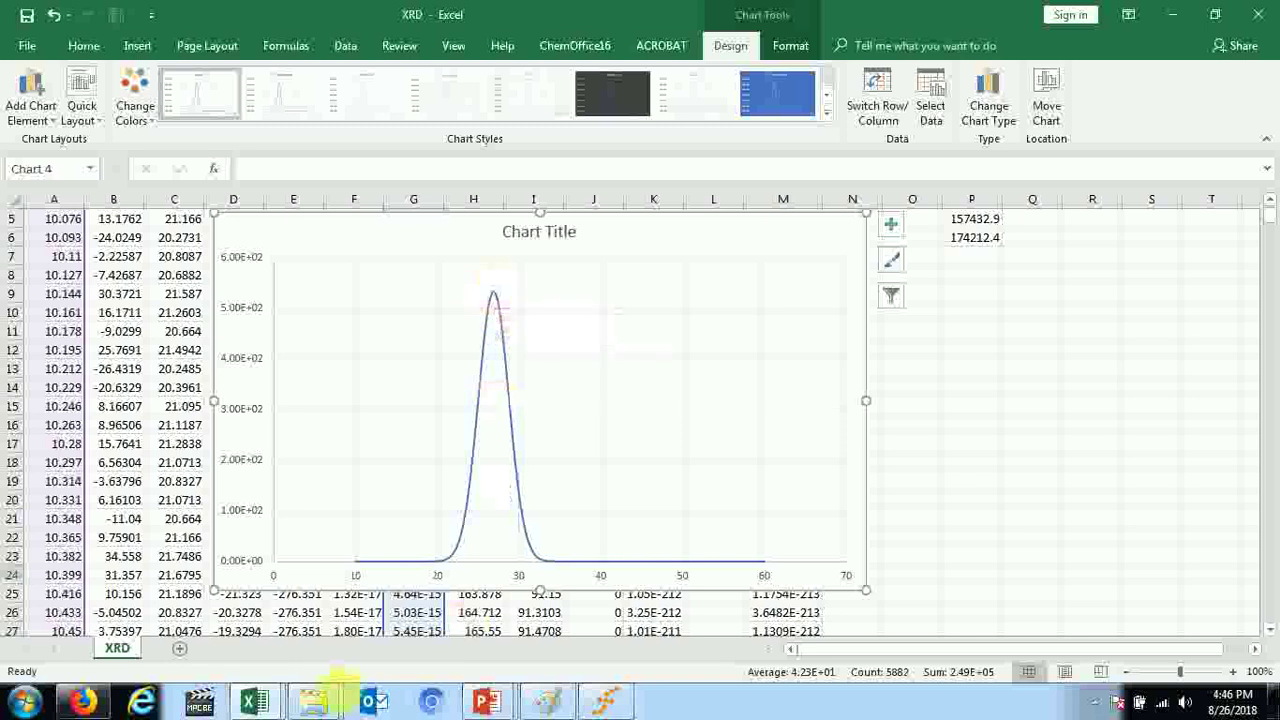
pyautogui.moveTo(254, 703)
pyautogui.click(149, 629)
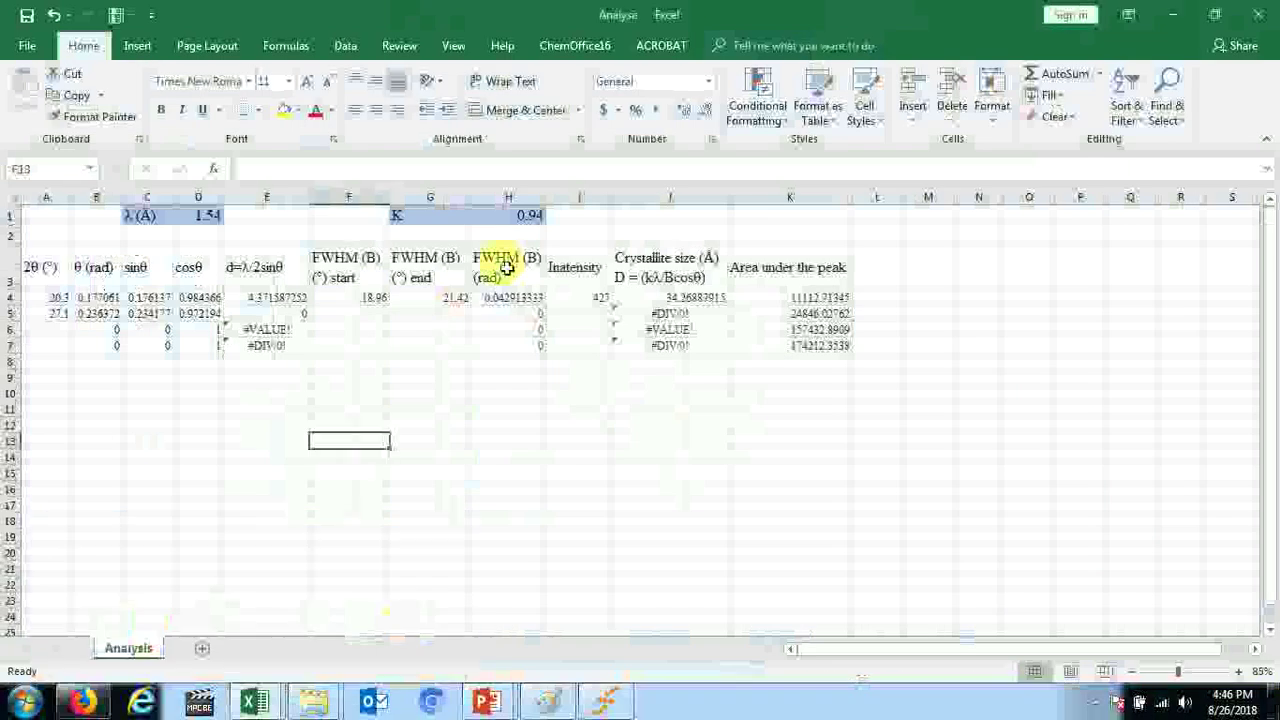
pyautogui.click(588, 317)
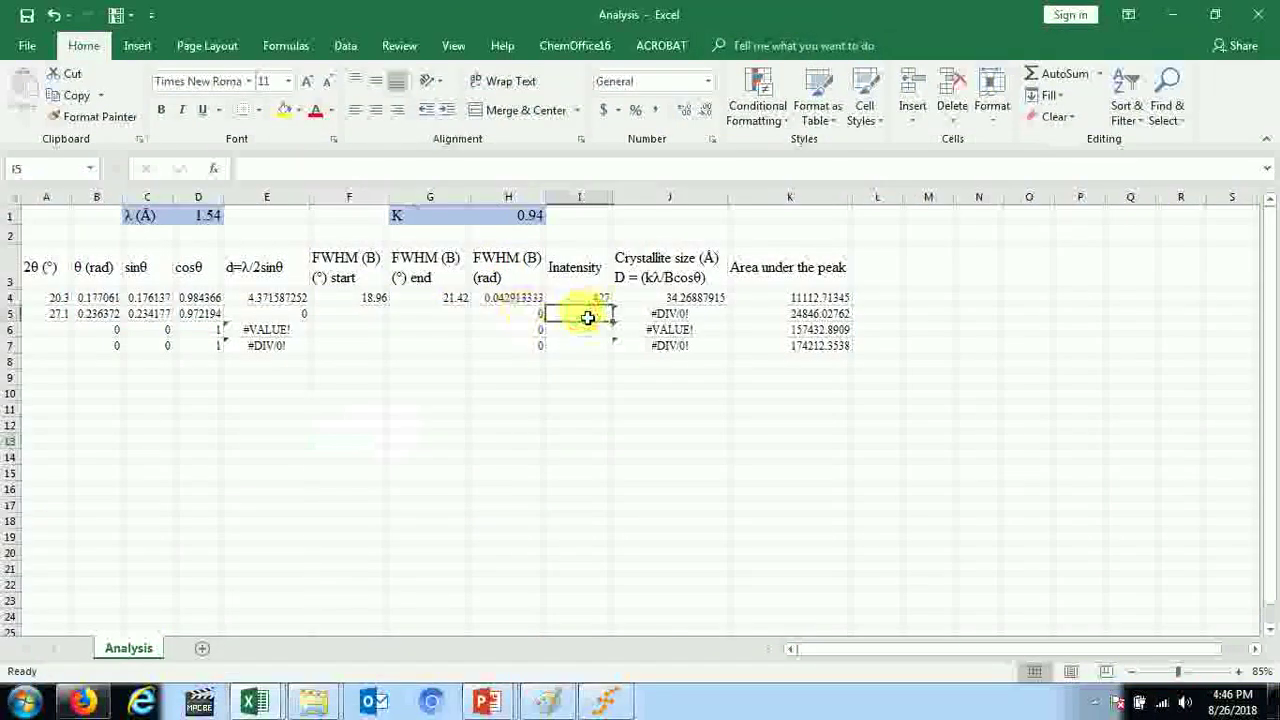
pyautogui.write('530')
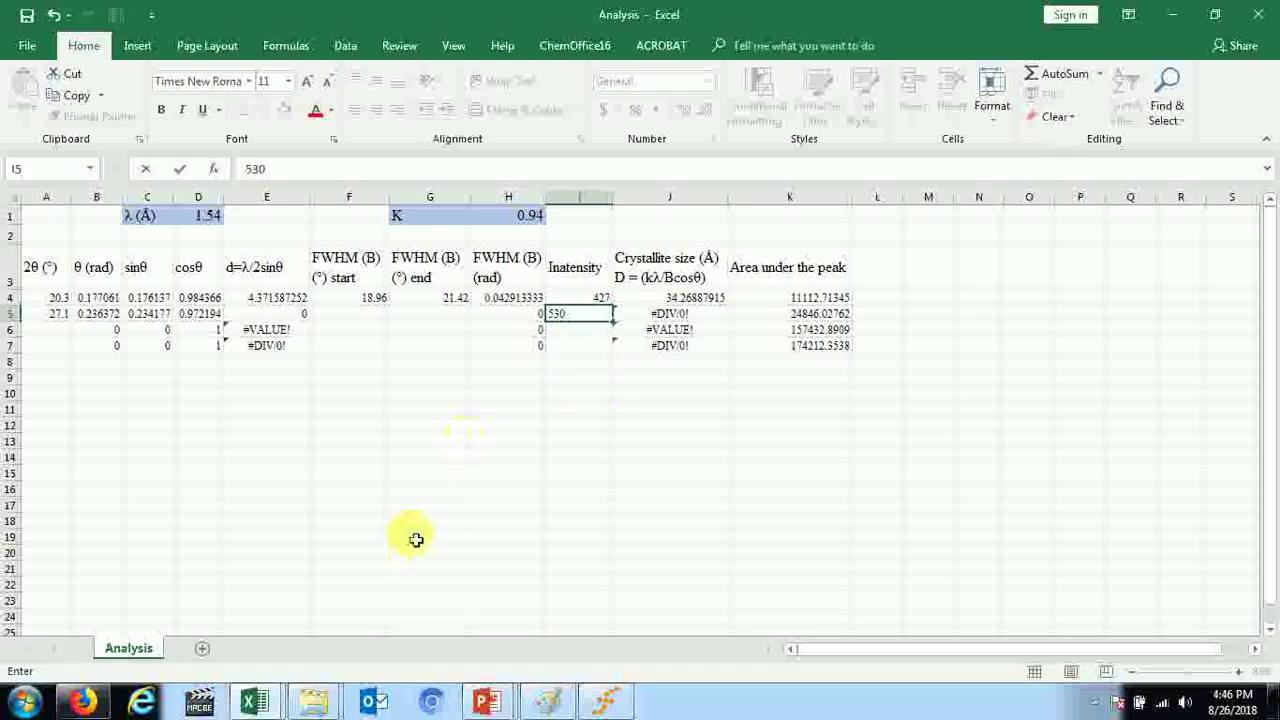
# - Read the half-maximum point on the peak's rising side in the XRD chart and enter 24.71 as FWHM start in F5 of Analysis
pyautogui.click(247, 704)
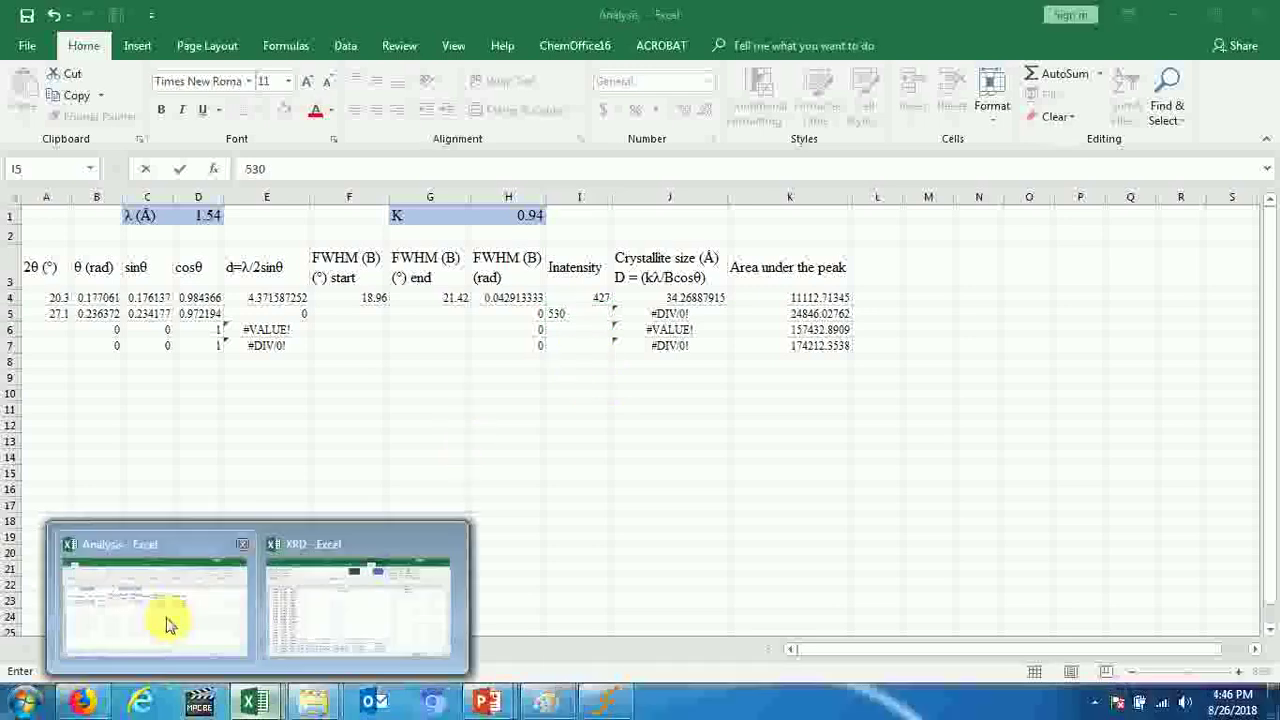
pyautogui.click(314, 605)
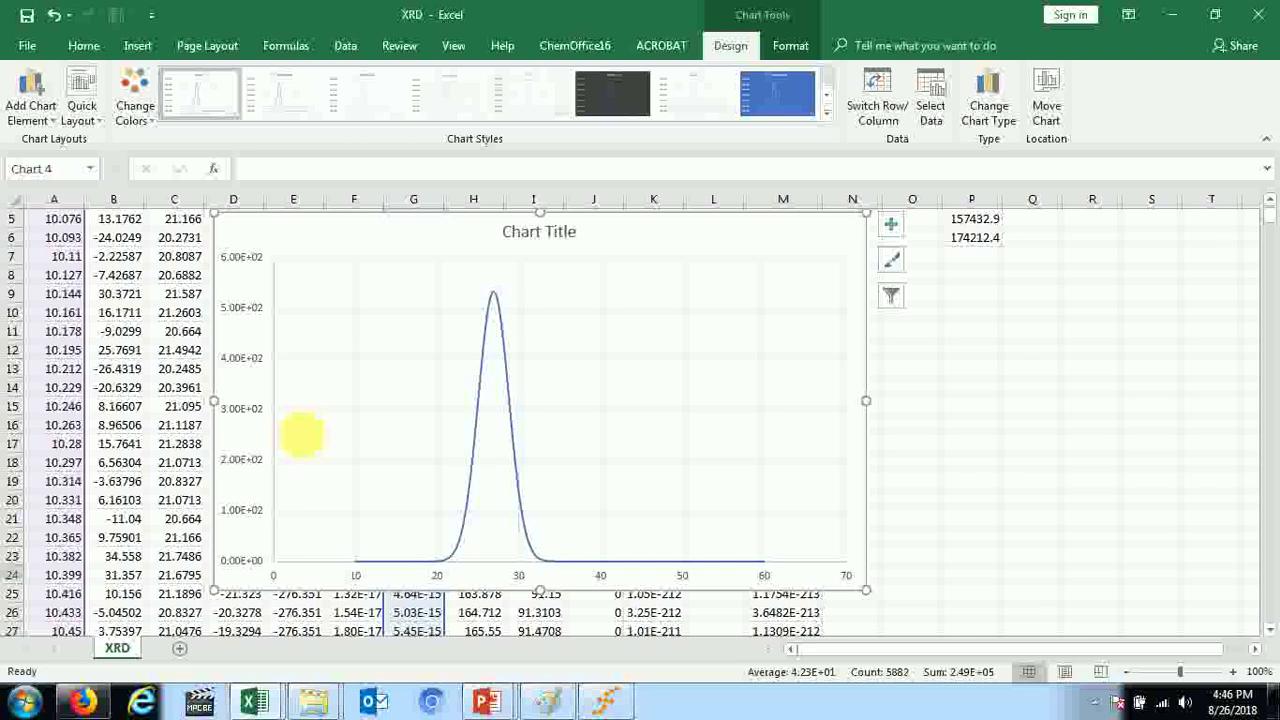
pyautogui.click(477, 414)
pyautogui.click(630, 420)
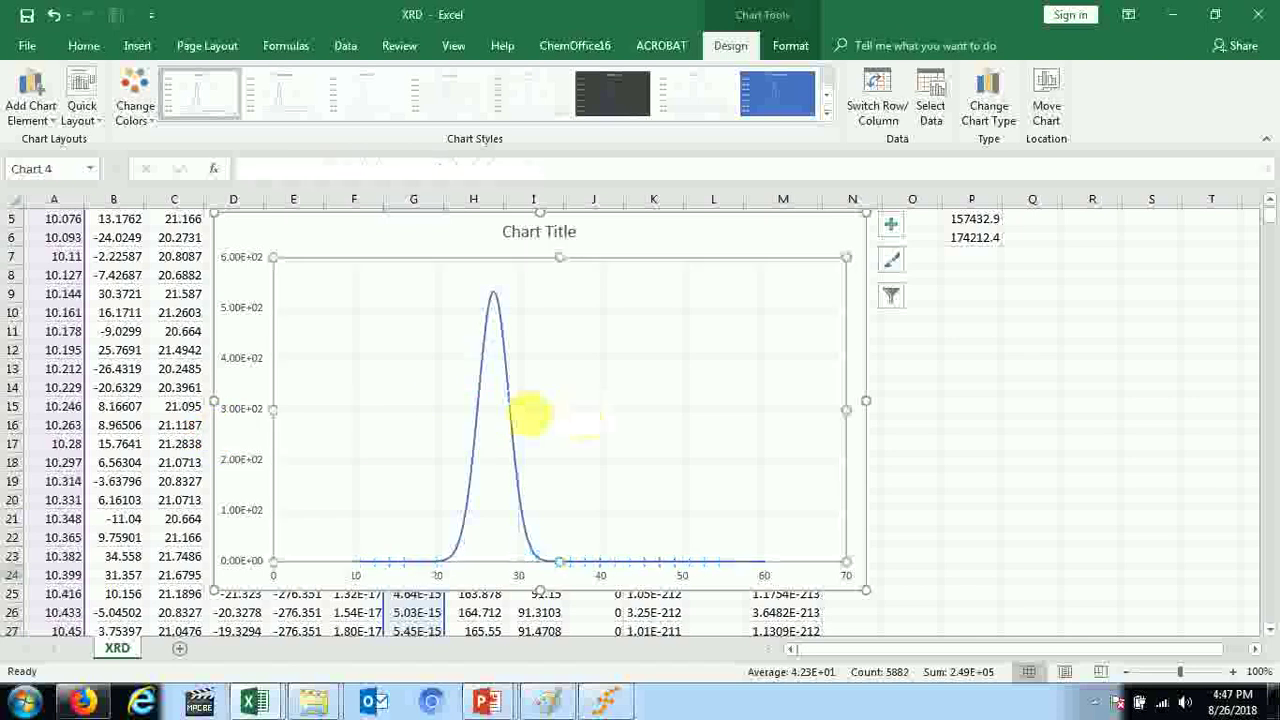
pyautogui.moveTo(480, 424)
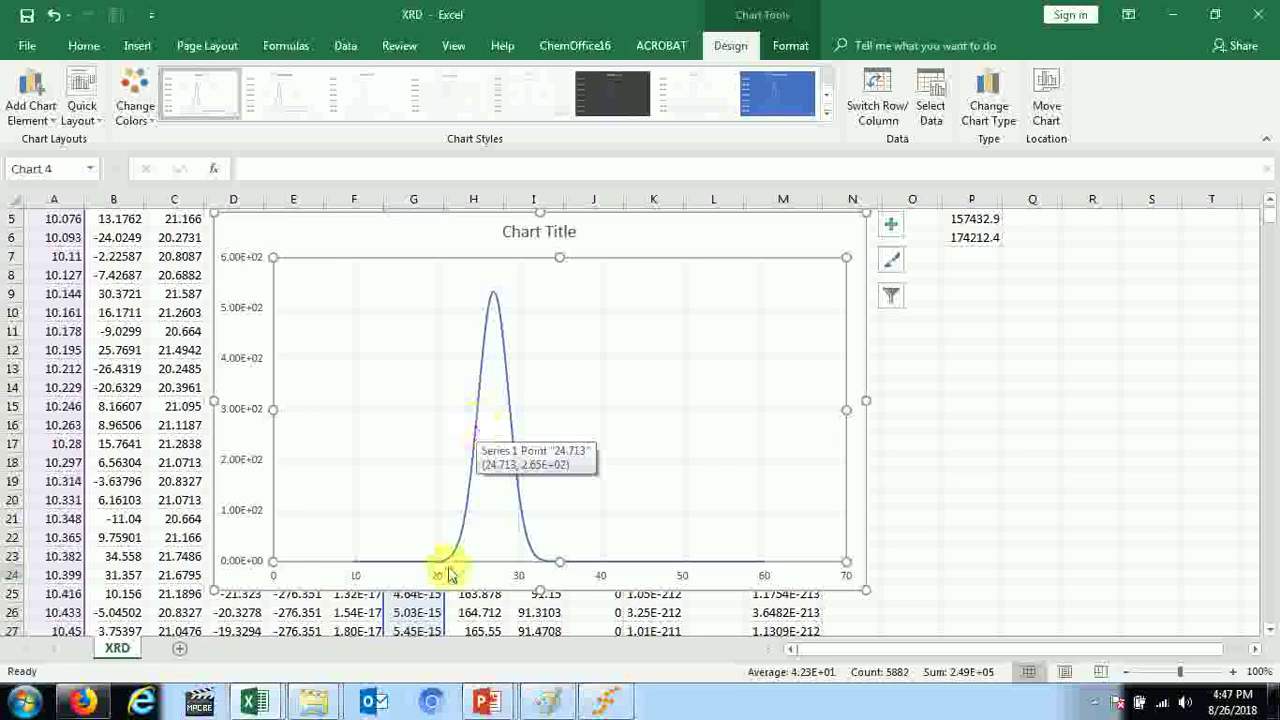
pyautogui.moveTo(255, 702)
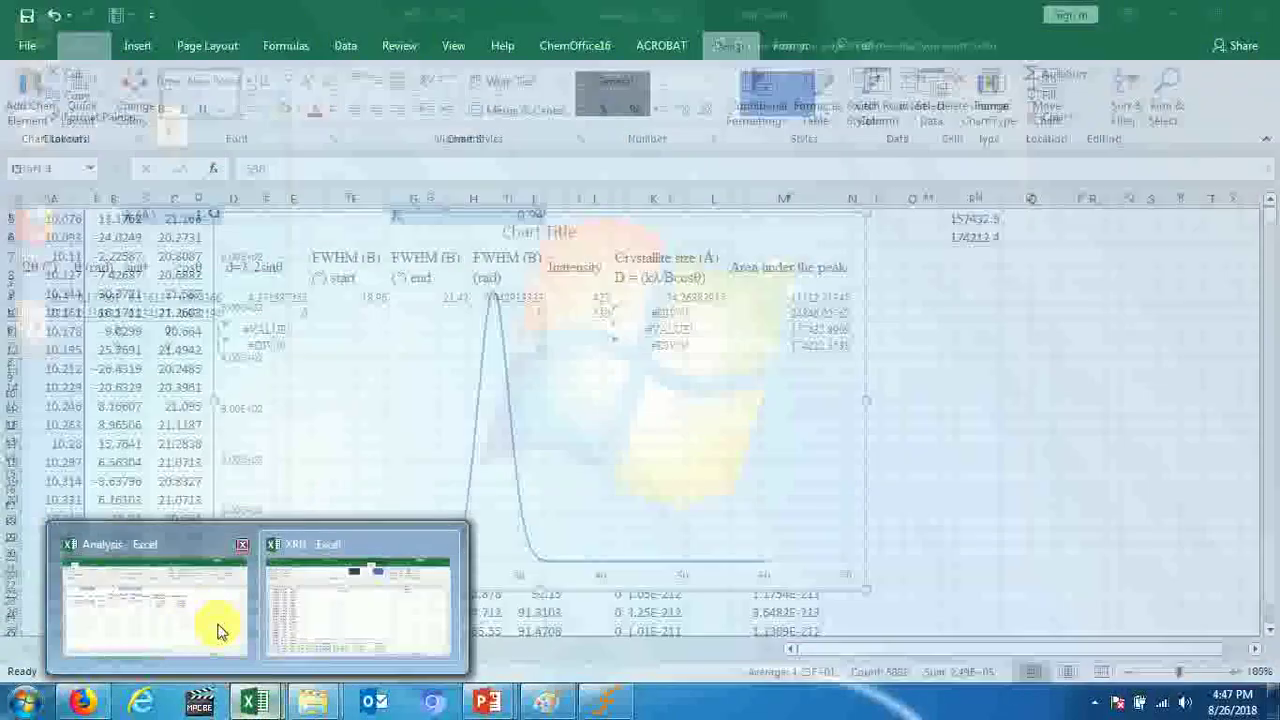
pyautogui.click(197, 618)
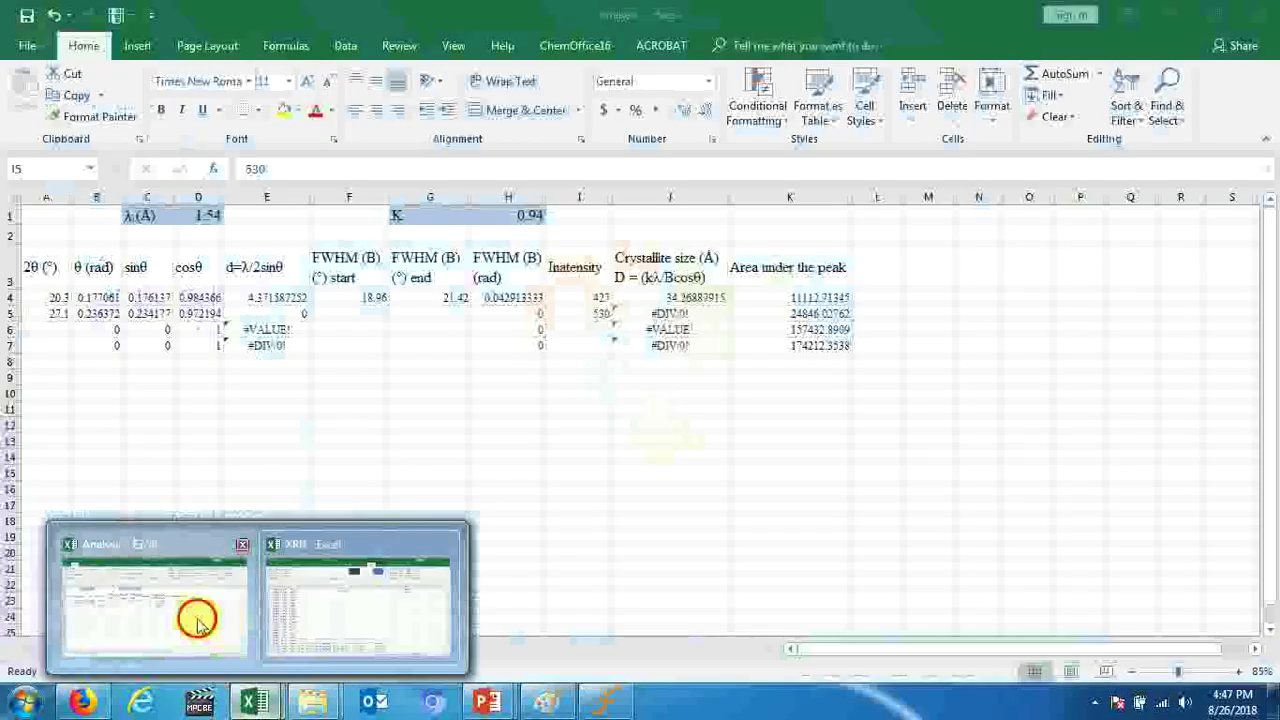
pyautogui.click(350, 316)
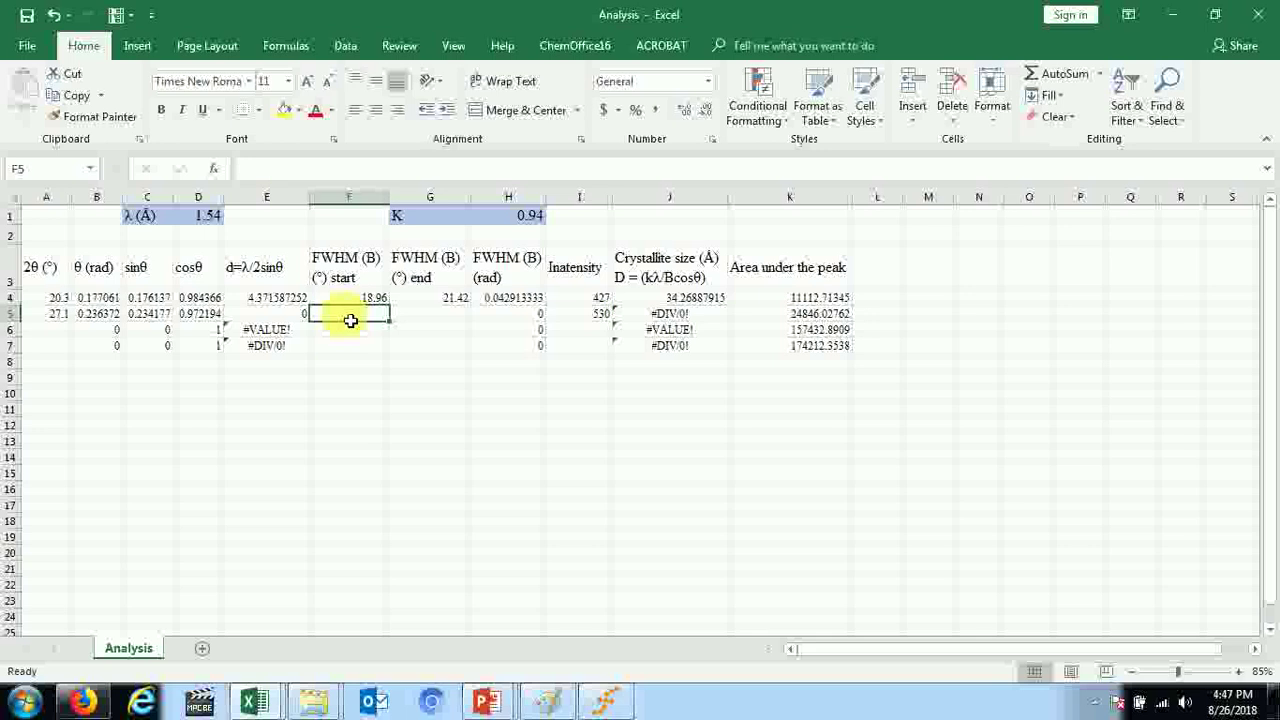
pyautogui.write('24.71')
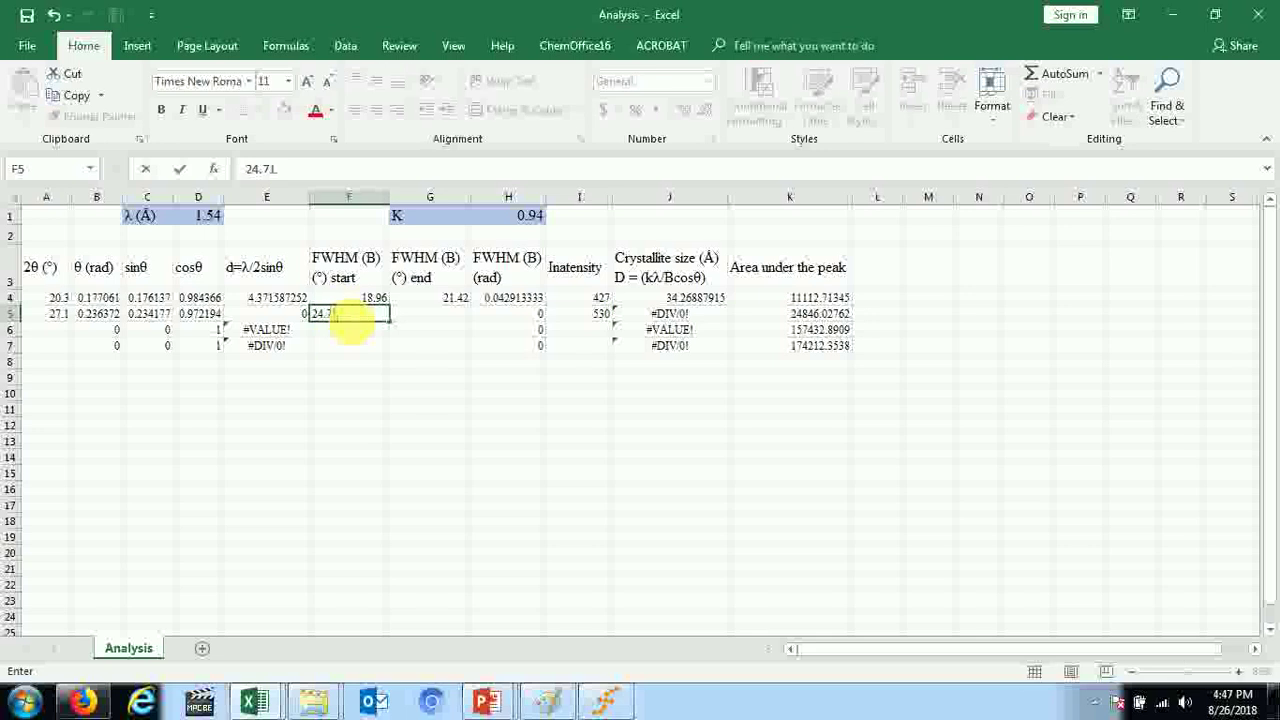
pyautogui.press('Tab')
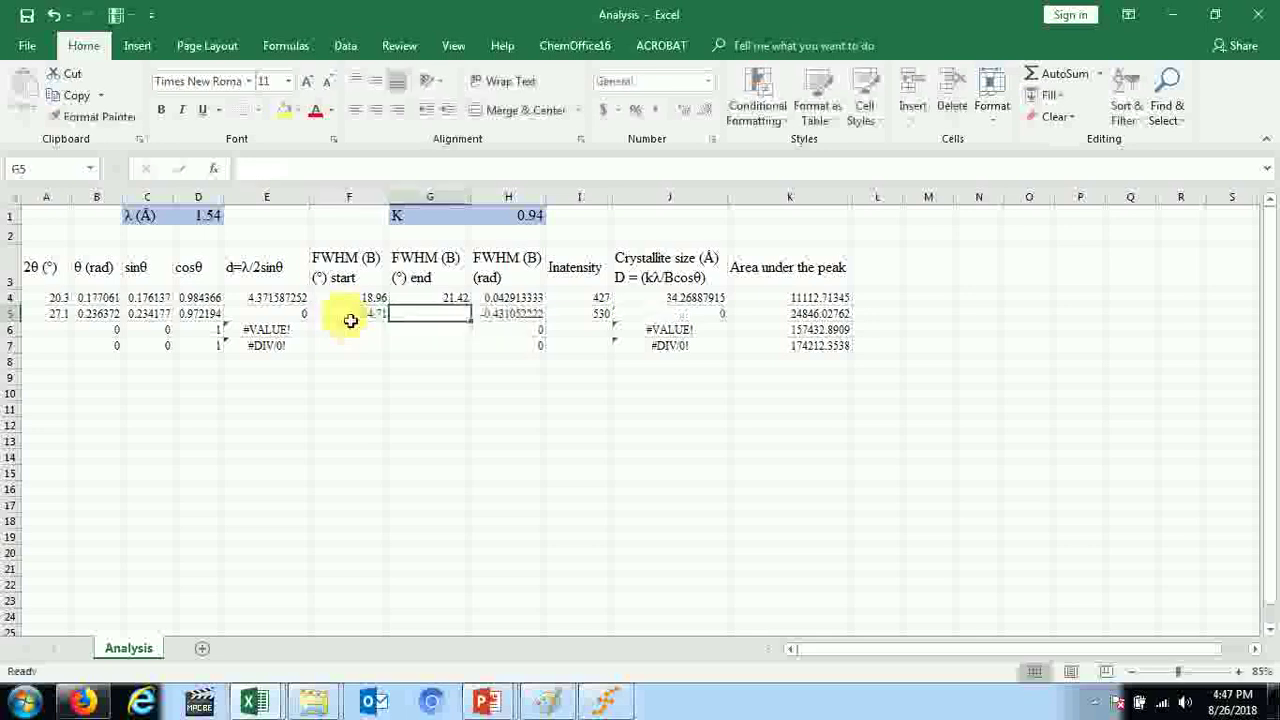
# - Read the half-maximum point on the peak's falling side in the XRD chart and enter 21.11 as FWHM end in G5 of Analysis
pyautogui.click(404, 630)
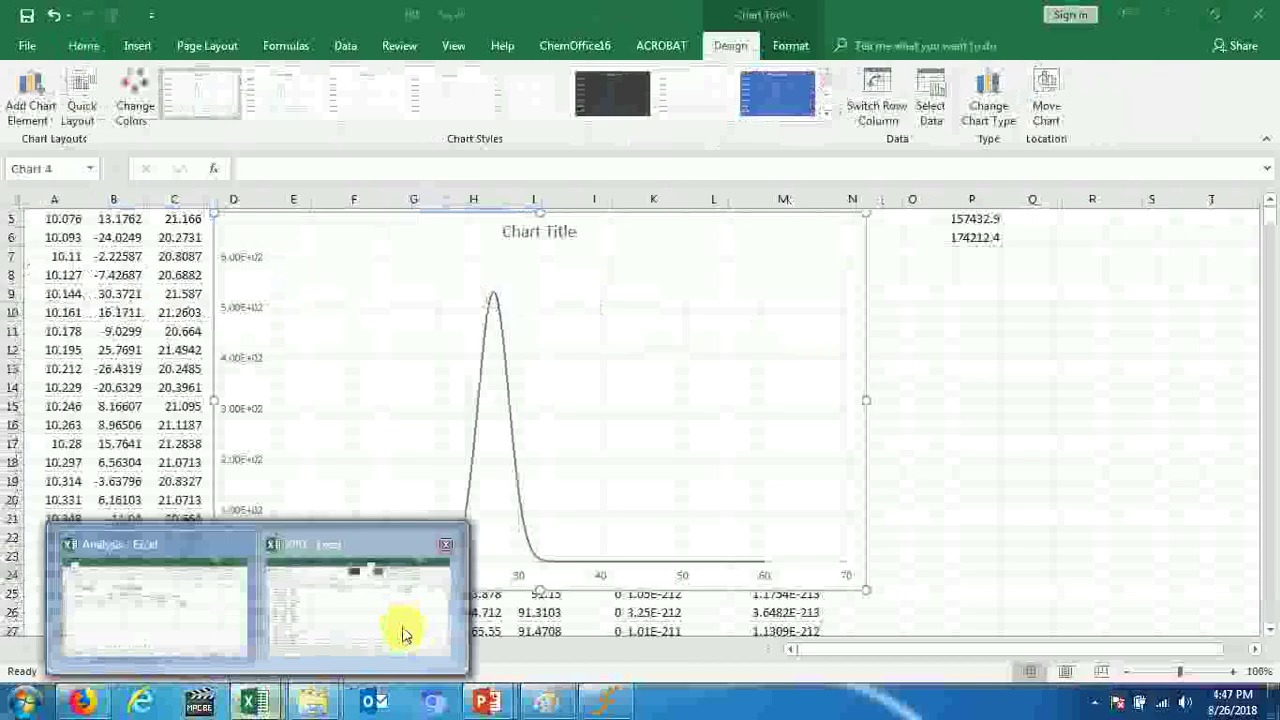
pyautogui.click(513, 440)
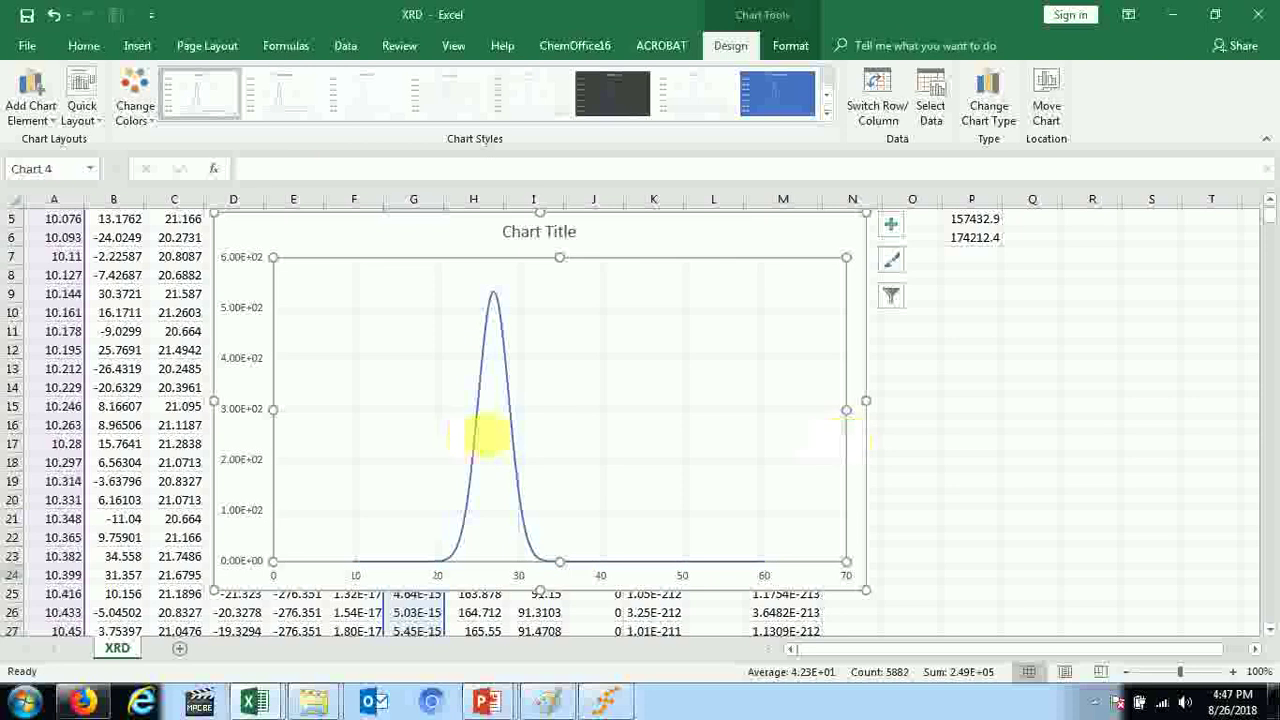
pyautogui.click(865, 440)
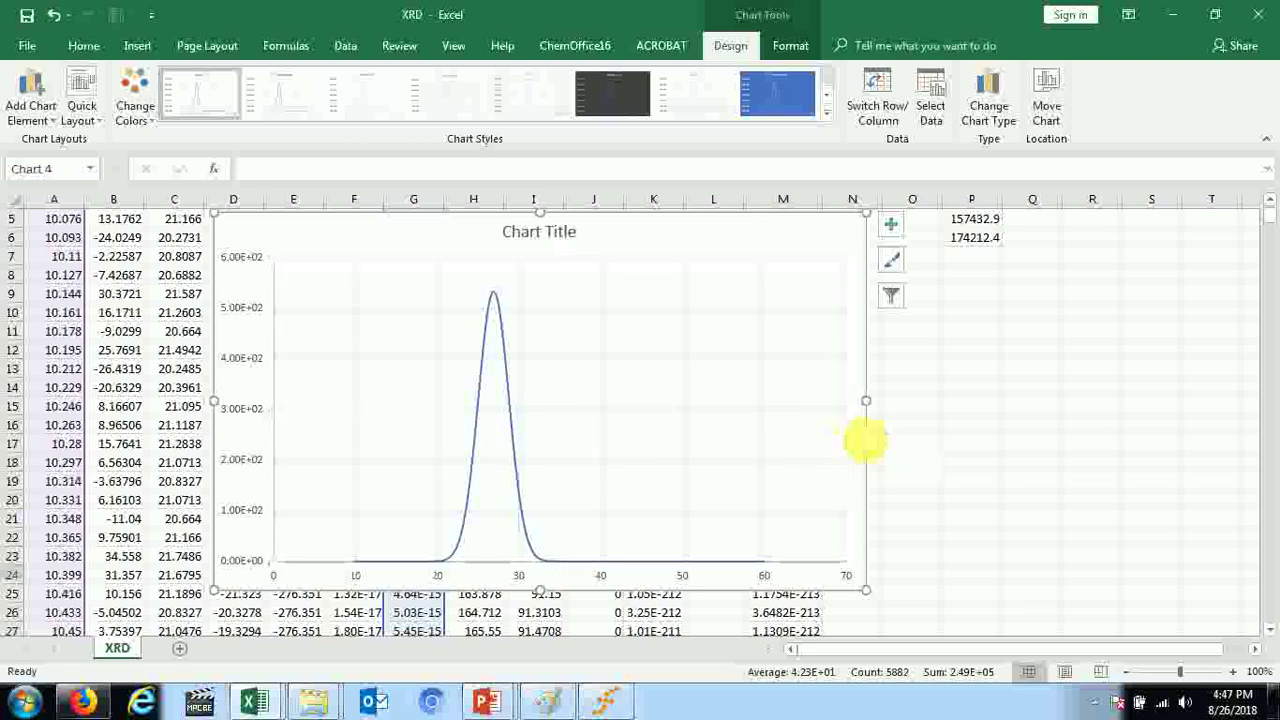
pyautogui.click(516, 447)
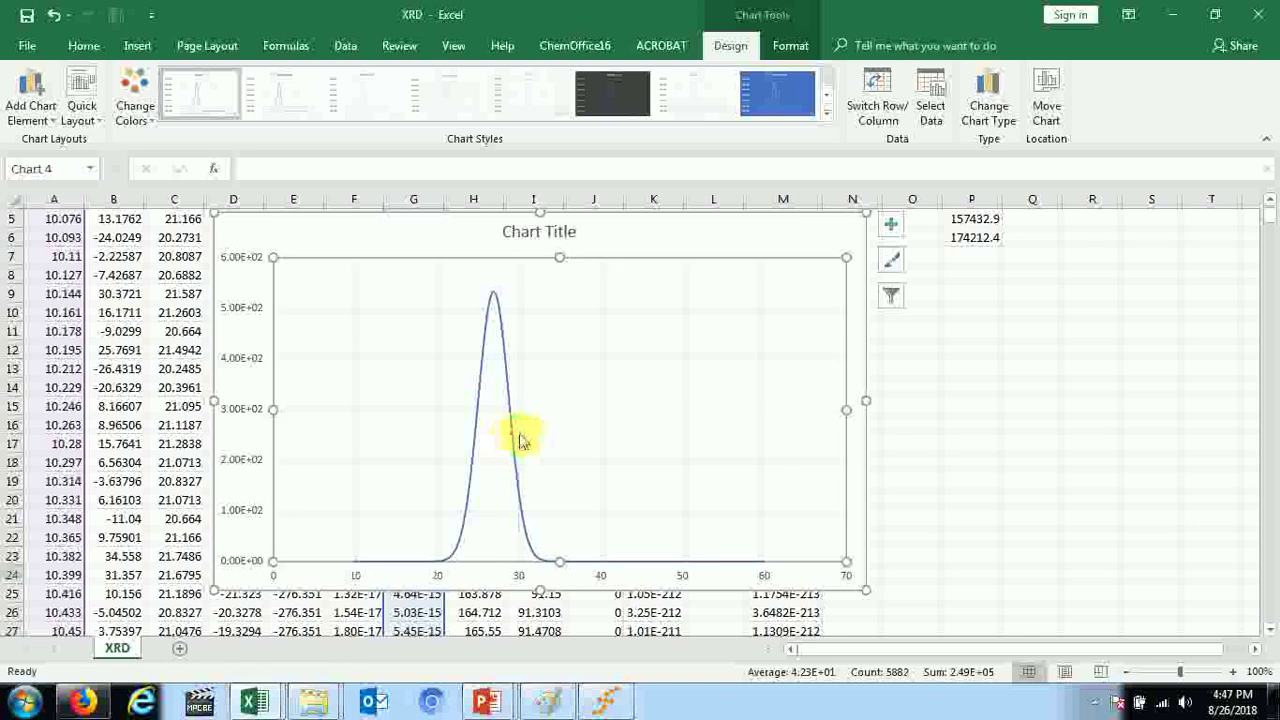
pyautogui.moveTo(514, 441)
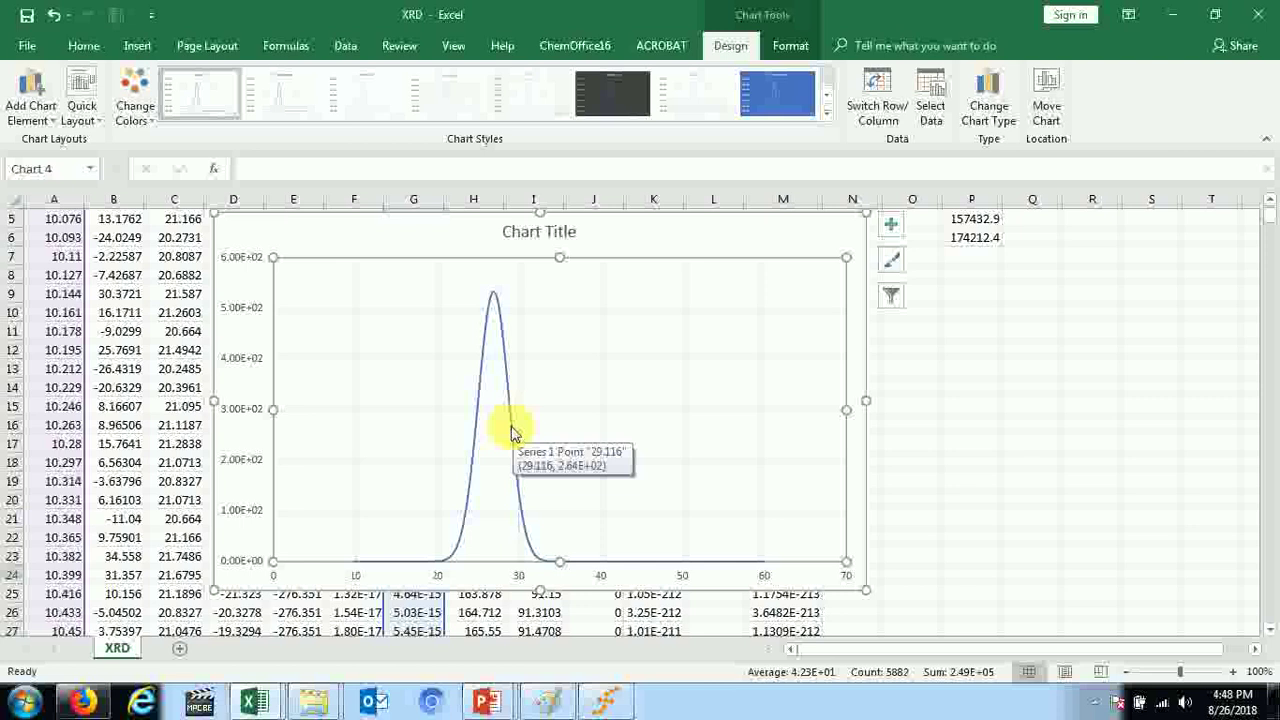
pyautogui.moveTo(254, 703)
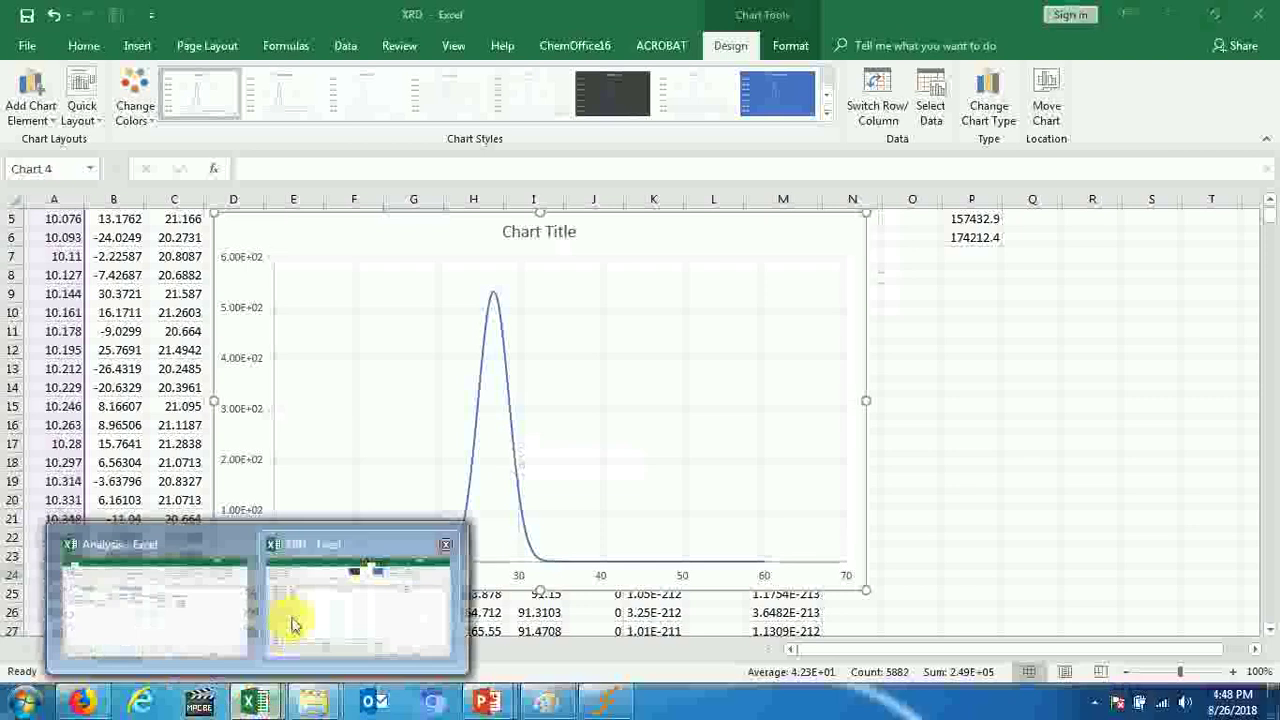
pyautogui.click(163, 603)
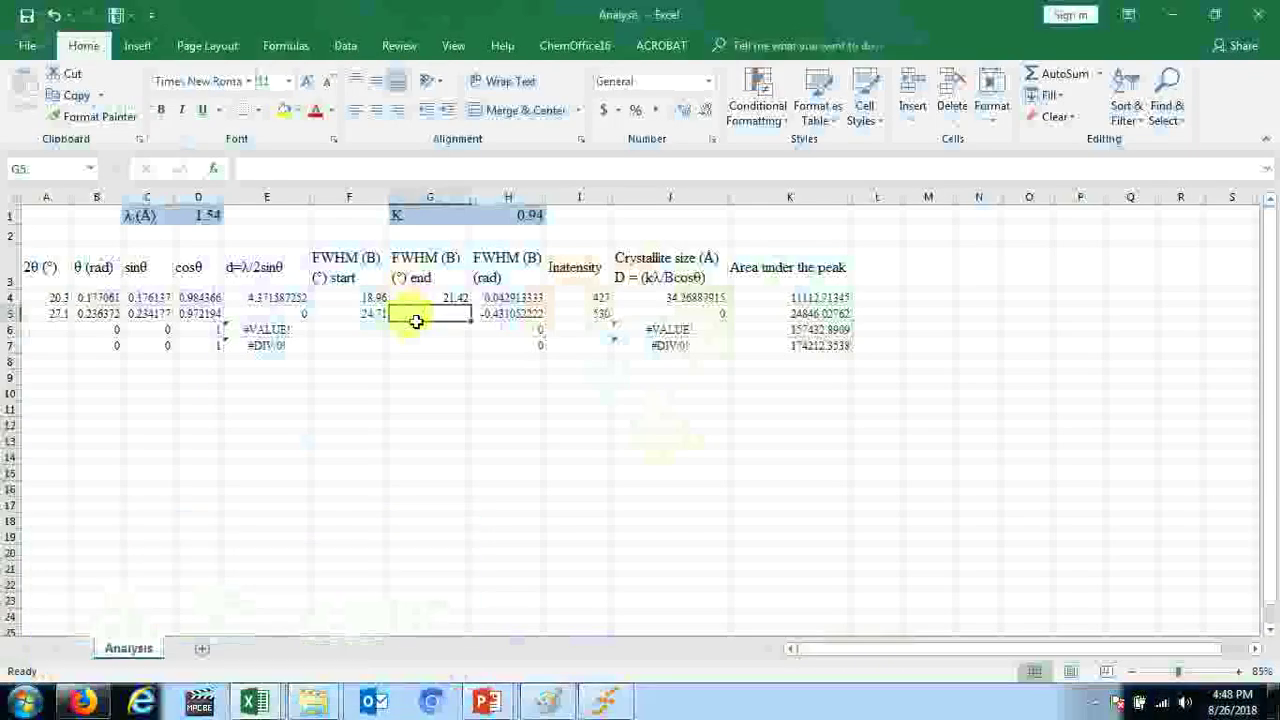
pyautogui.write('21.11')
pyautogui.click(417, 394)
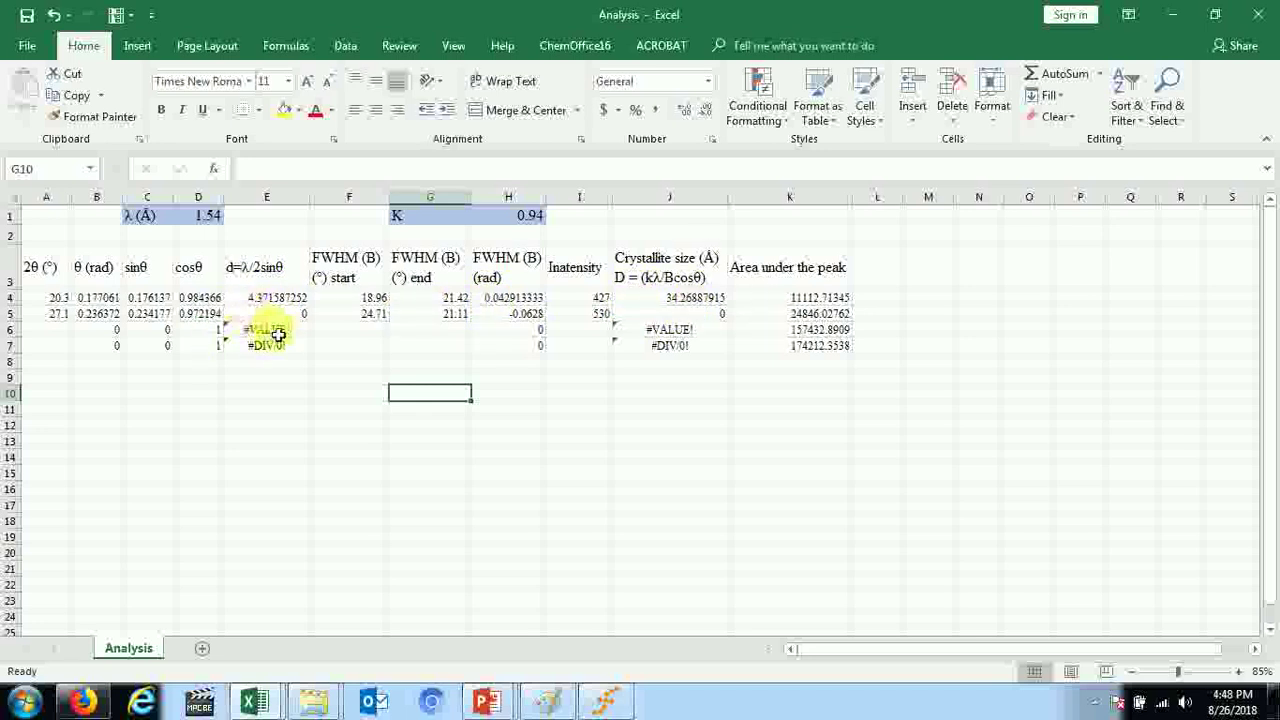
# - Review the d=λ/2sinθ and crystallite size headings and the peak areas in K4:K7
pyautogui.click(252, 267)
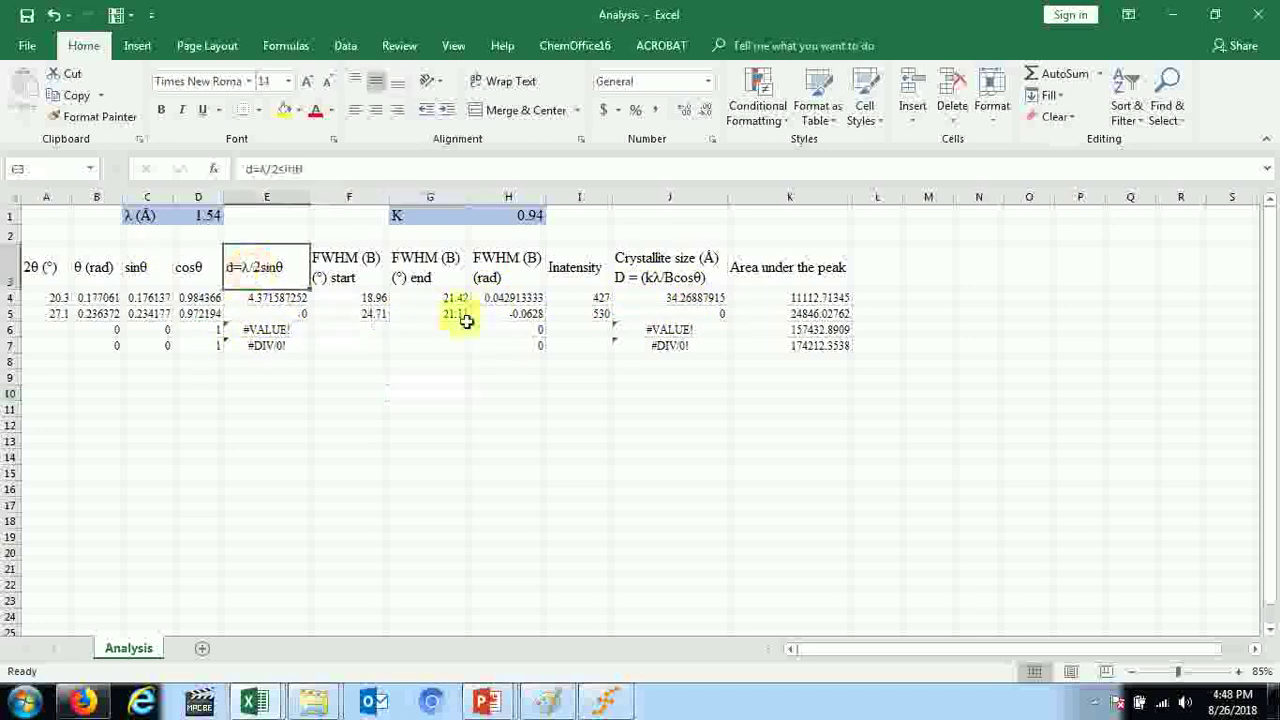
pyautogui.click(688, 270)
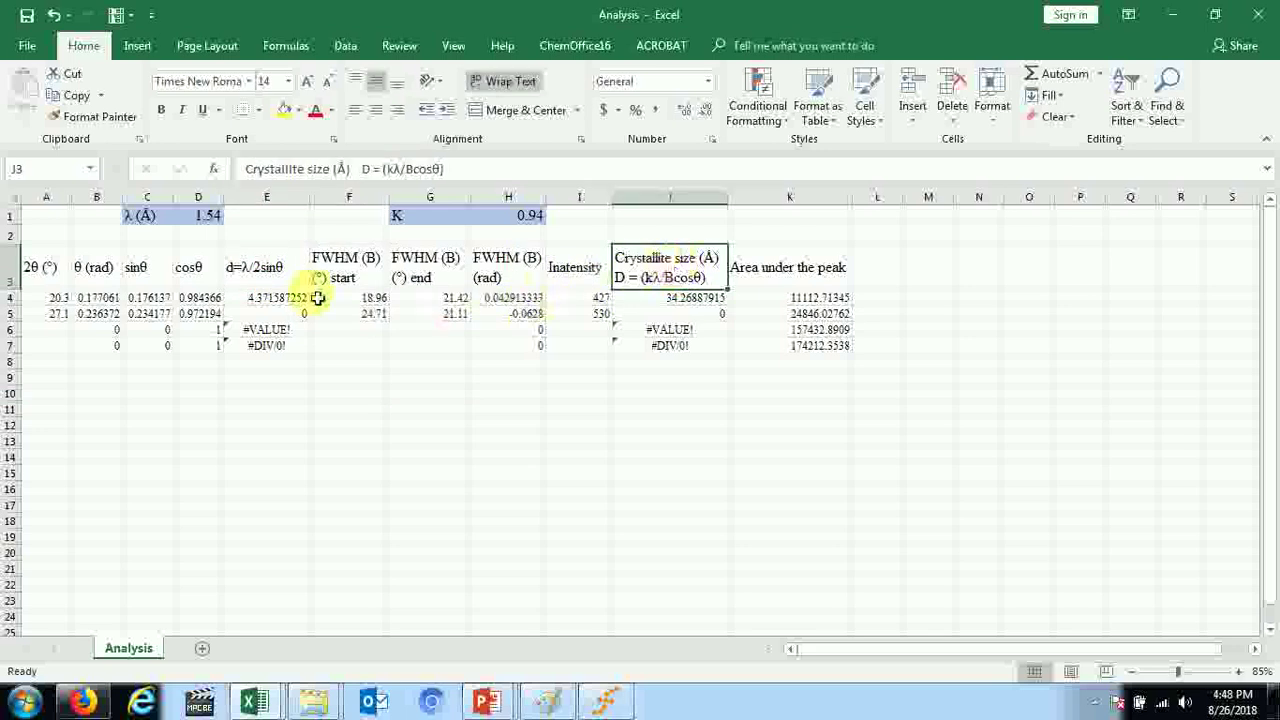
pyautogui.click(246, 283)
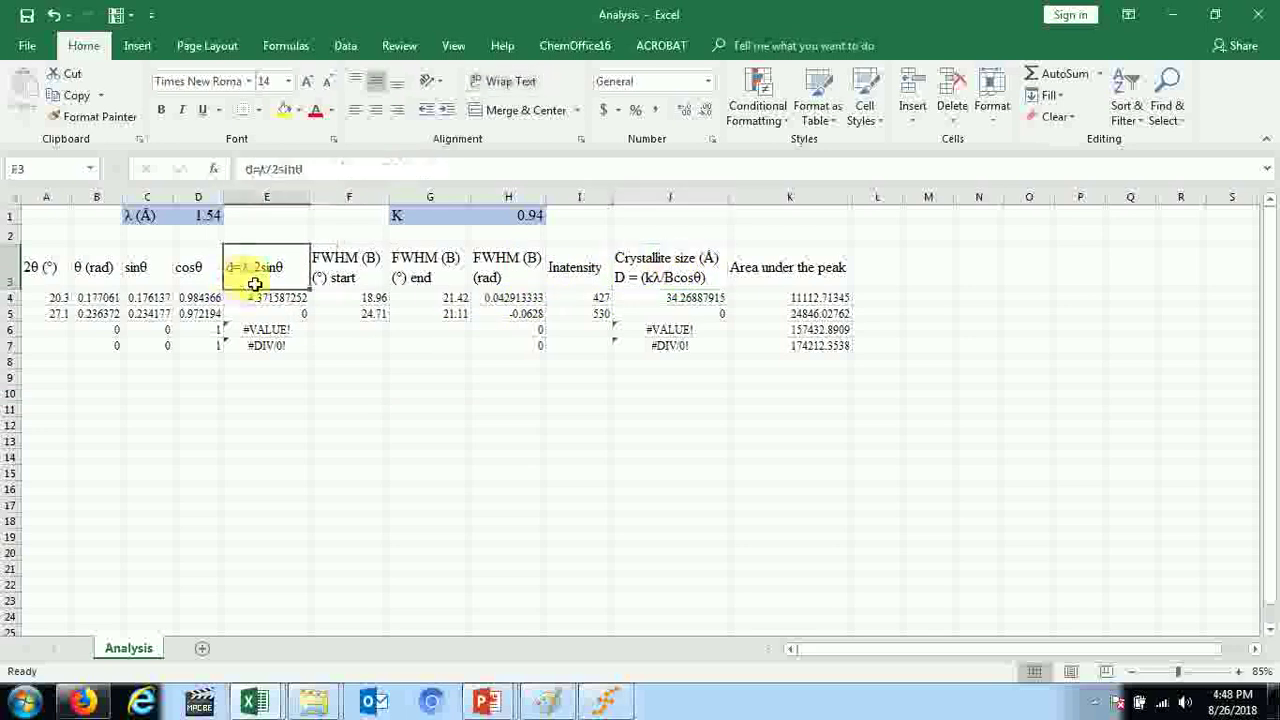
pyautogui.click(677, 276)
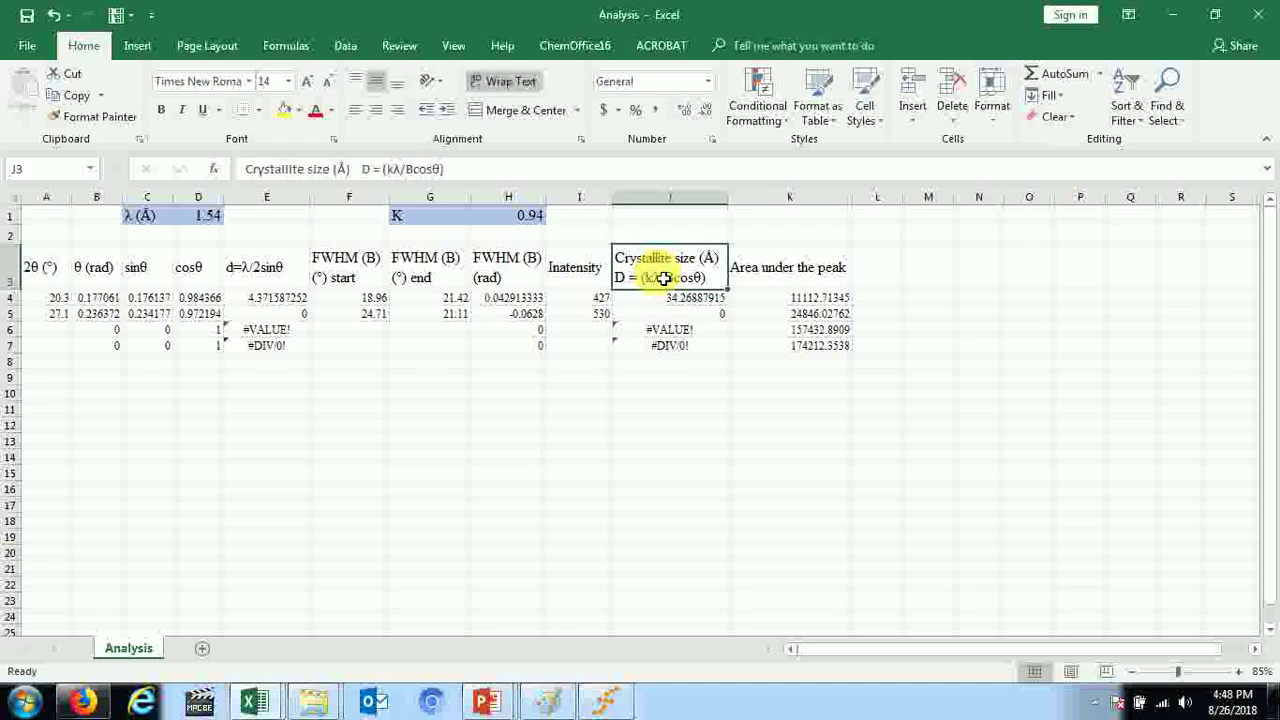
pyautogui.moveTo(823, 300); pyautogui.dragTo(822, 352)
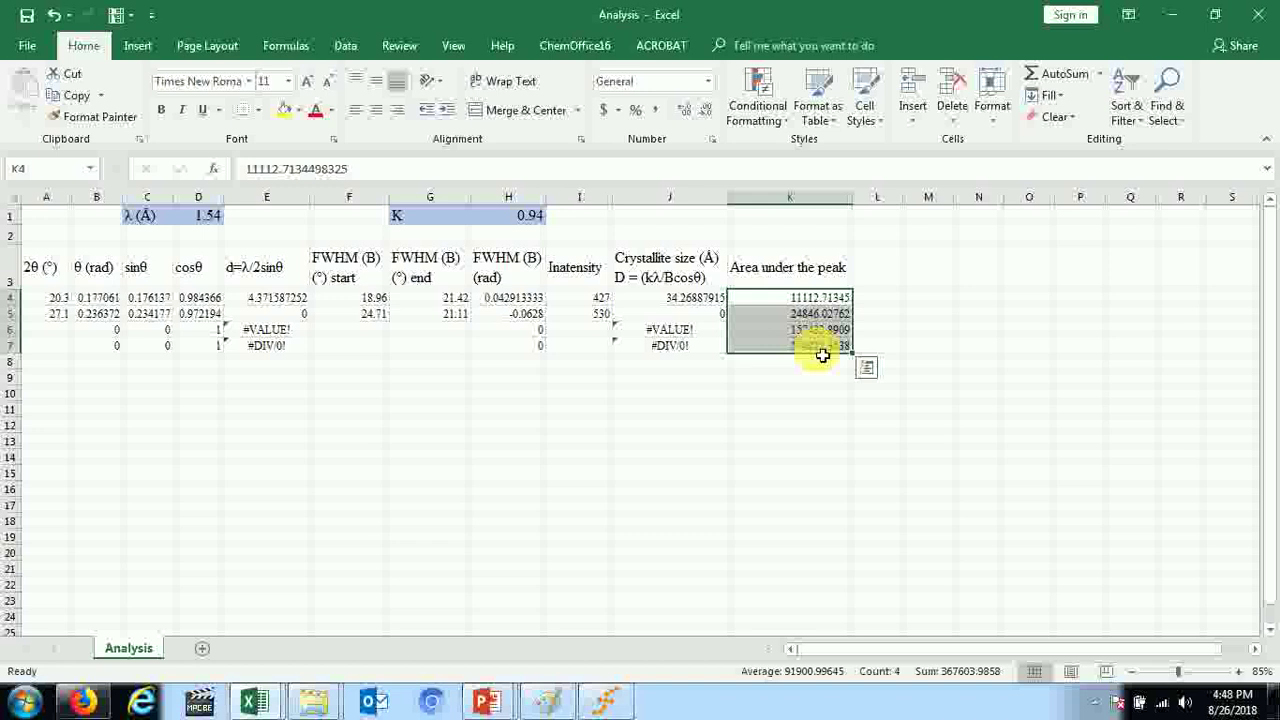
pyautogui.click(889, 303)
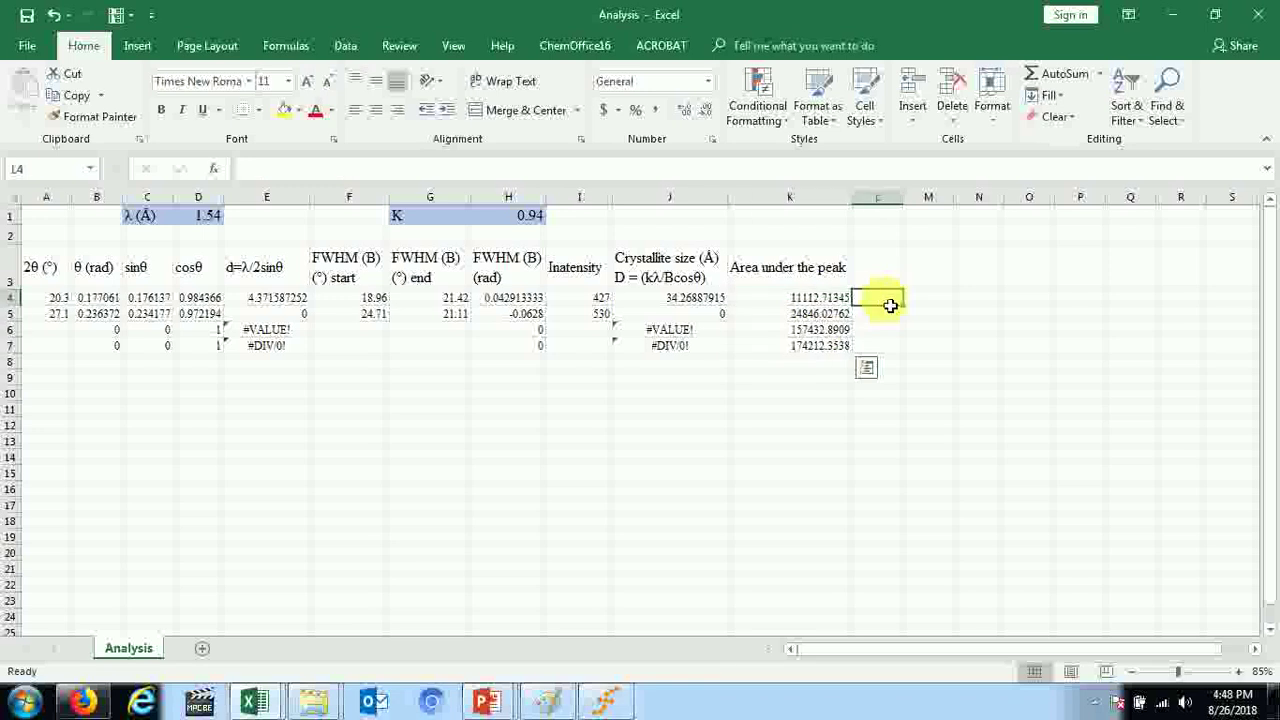
# - Switch to PowerPoint and preview the open XRD presentation and its slide show windows
pyautogui.moveTo(262, 706)
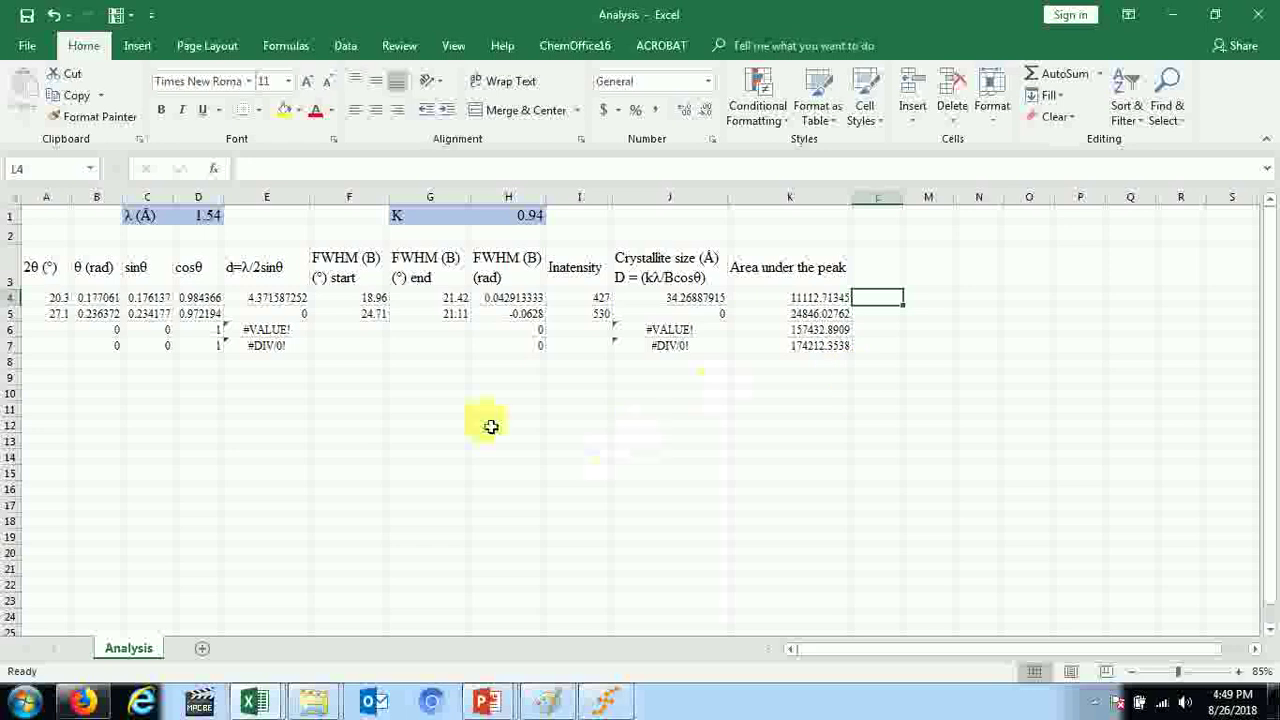
pyautogui.moveTo(487, 702)
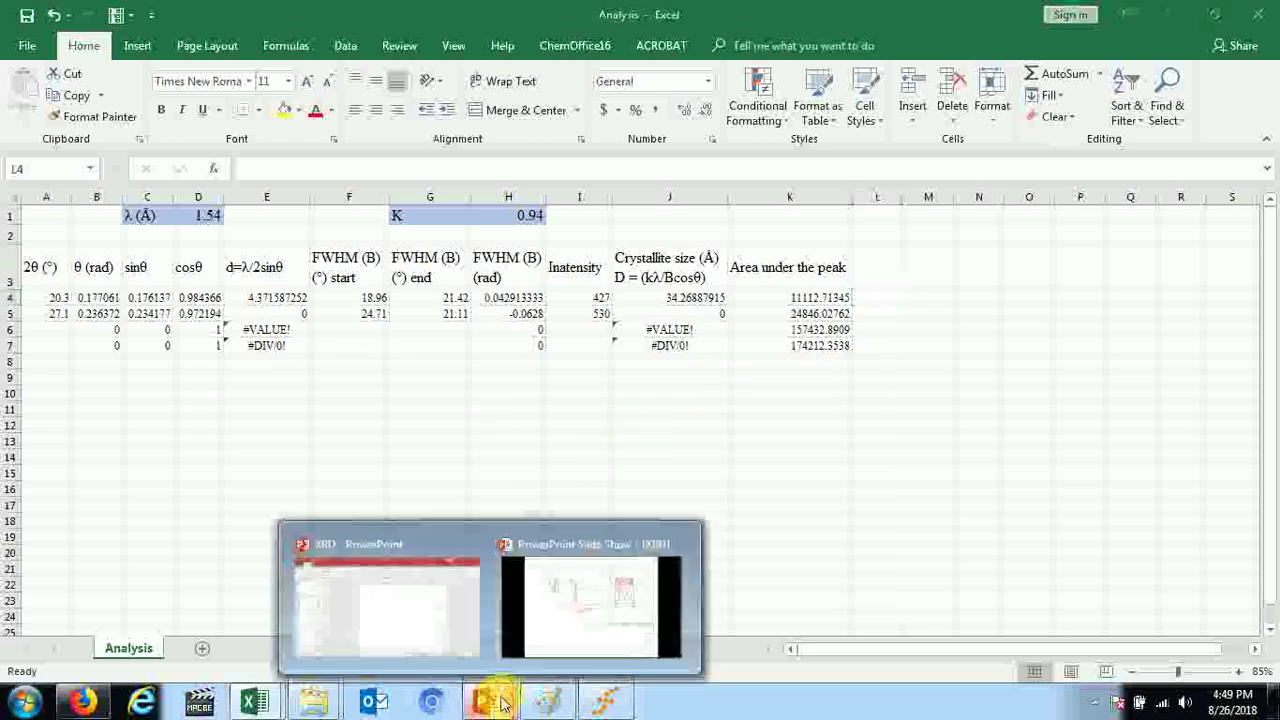
pyautogui.moveTo(578, 625)
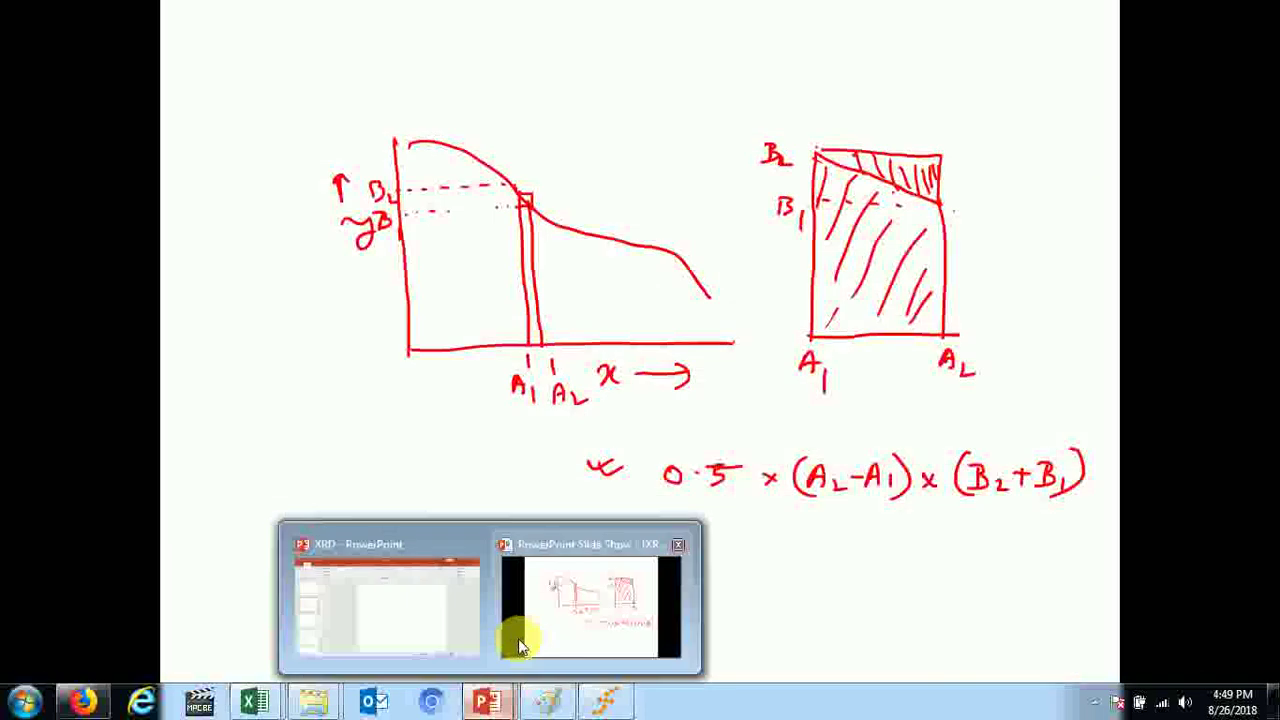
pyautogui.moveTo(458, 638)
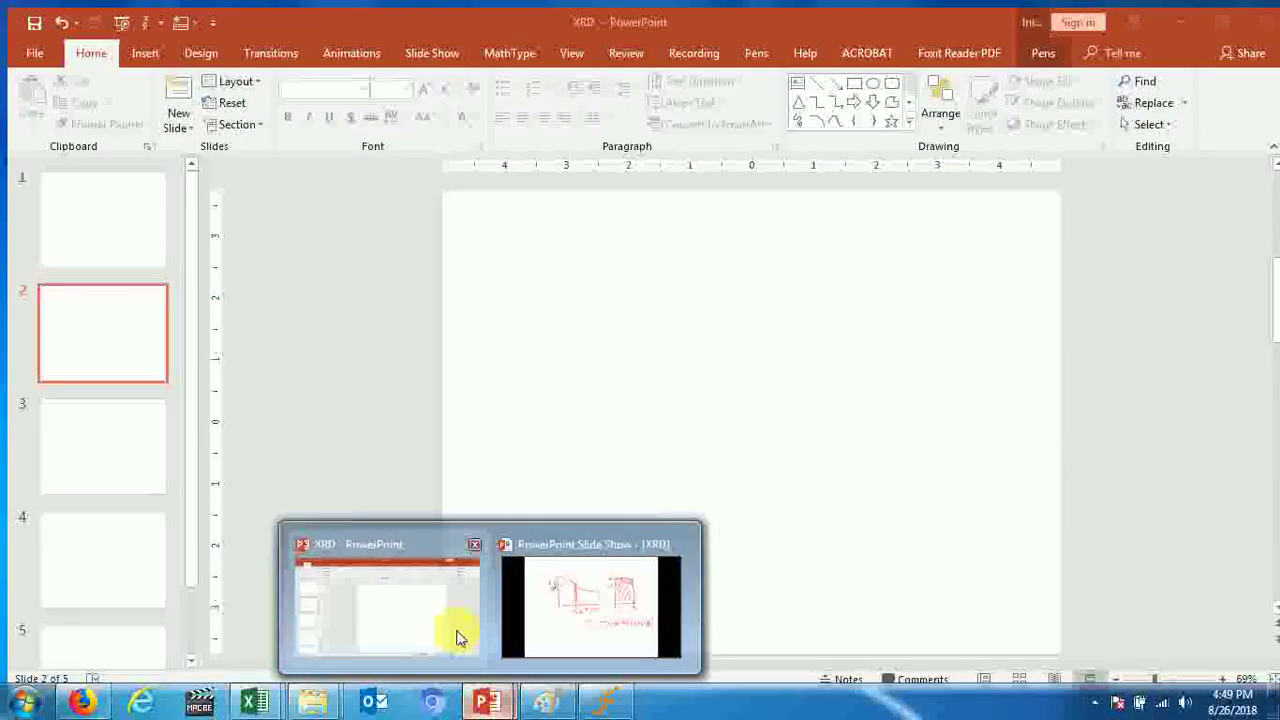